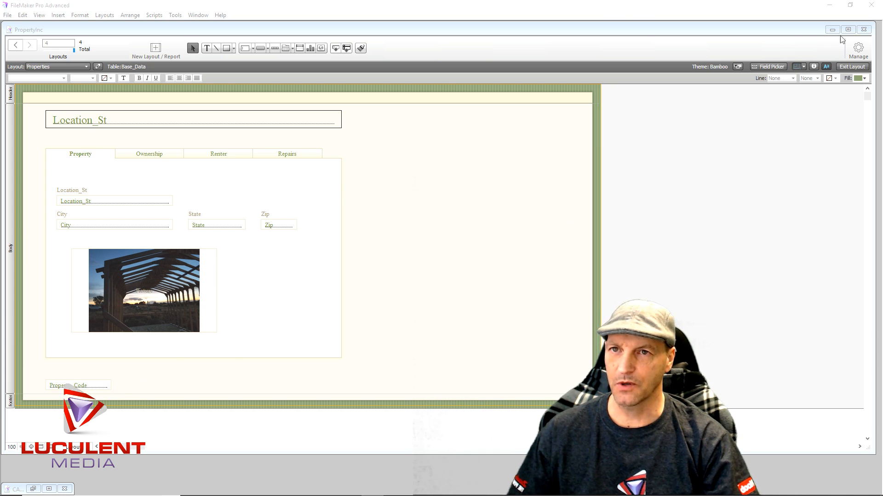
- Open the database management settings and review the auto-enter serial number options of the Property_Code field in Base_Data
left_click(855, 53)
left_click(832, 66)
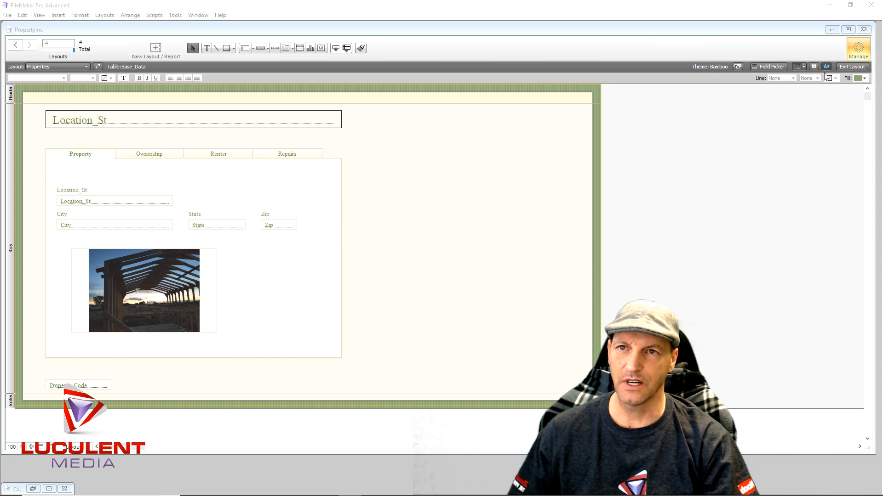
scroll(395, 303, "down", 1)
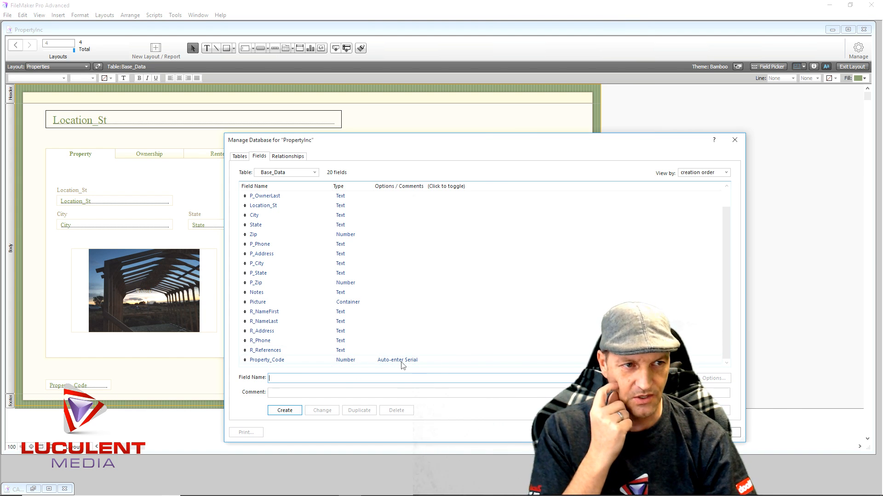
double_click(348, 361)
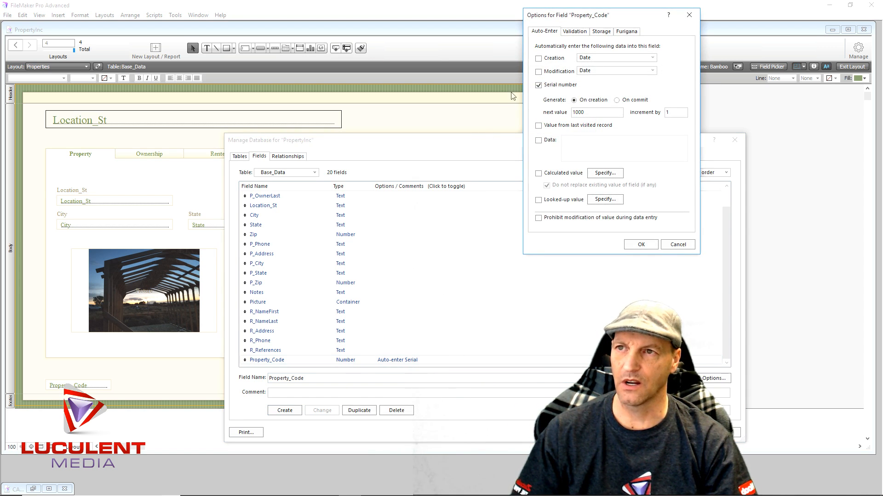
left_click(538, 85)
left_click(538, 85)
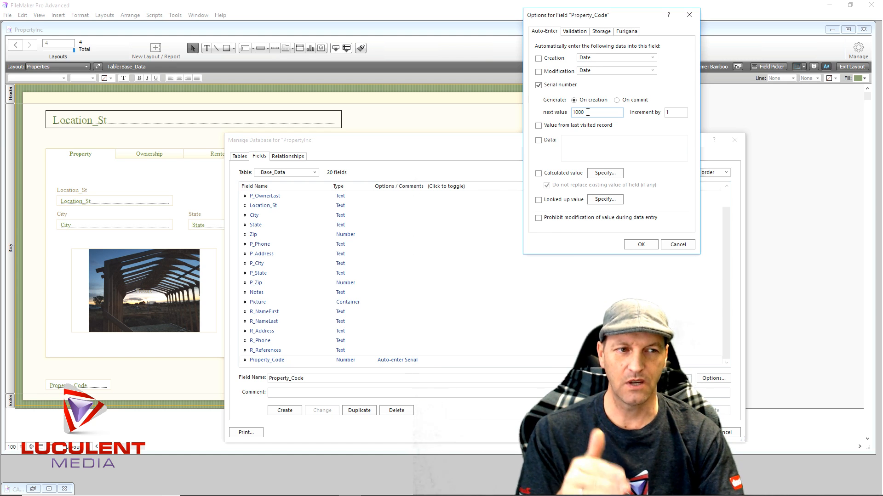
left_click(631, 247)
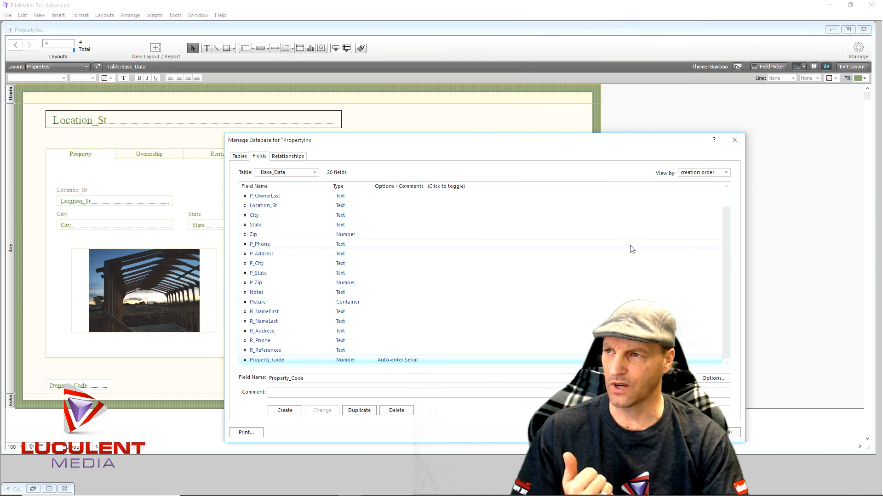
- Create a new table named Paid Data in the PropertyInc database
left_click(240, 157)
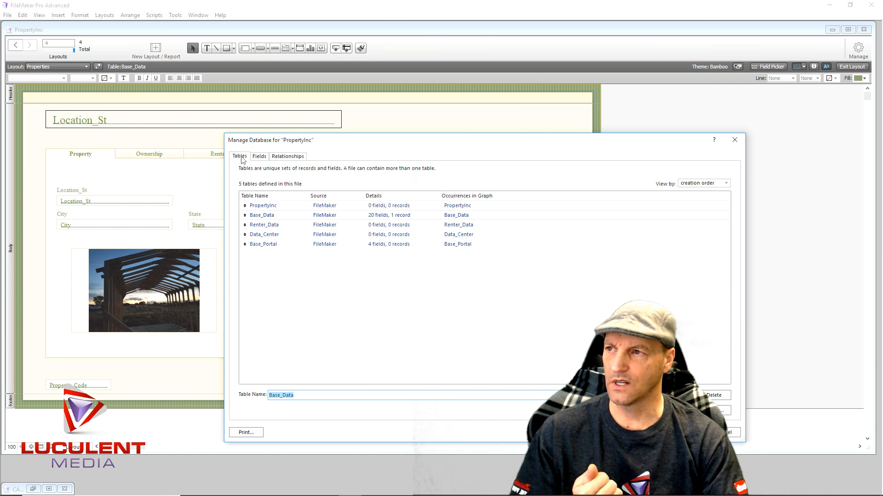
left_click(271, 276)
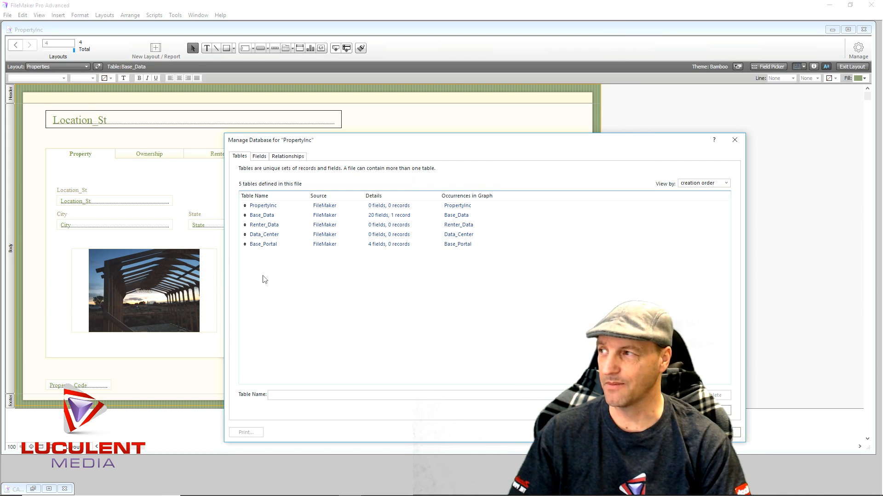
left_click(279, 395)
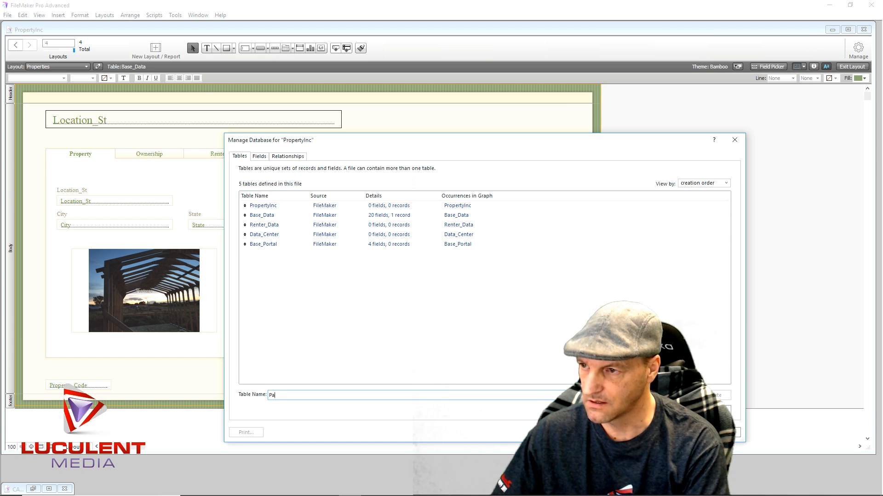
type("ata")
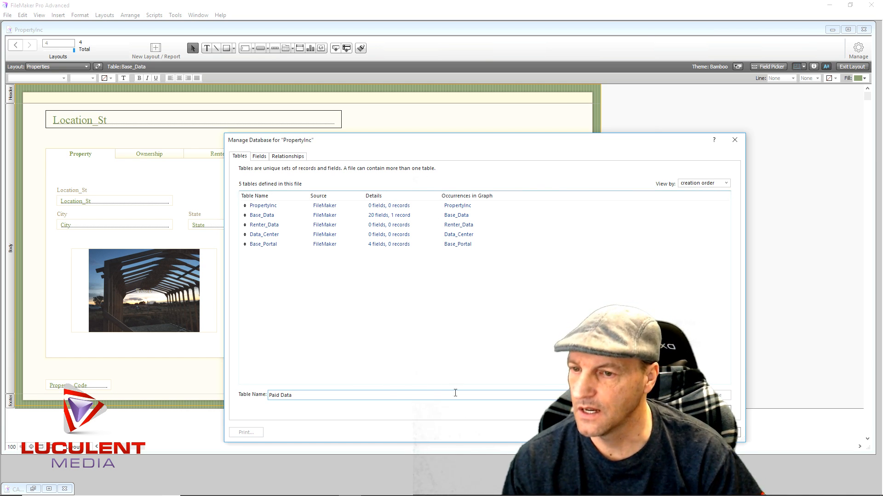
key("Return")
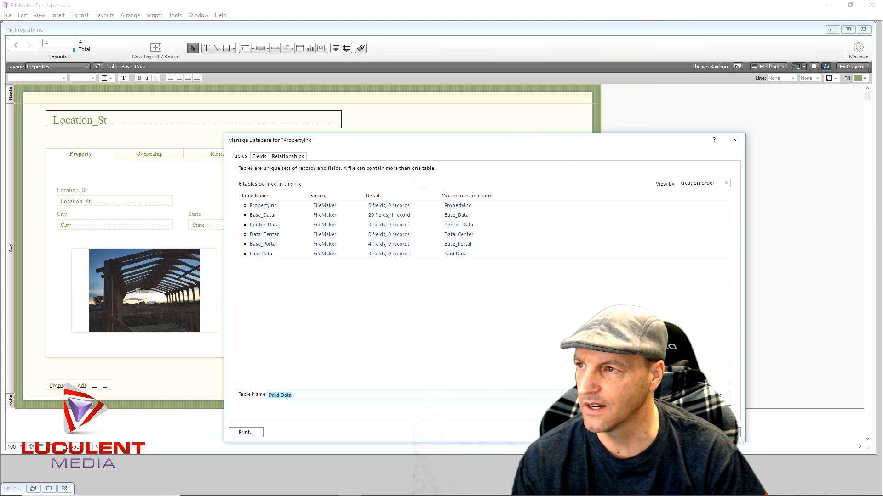
- Open the Paid Data table's field definitions and create a text field named 1000, accepting the numeric name
double_click(270, 255)
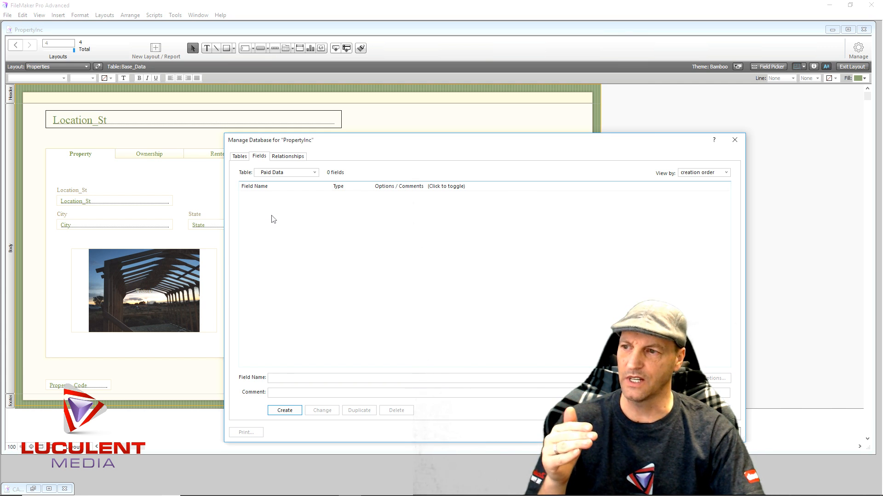
left_click(291, 378)
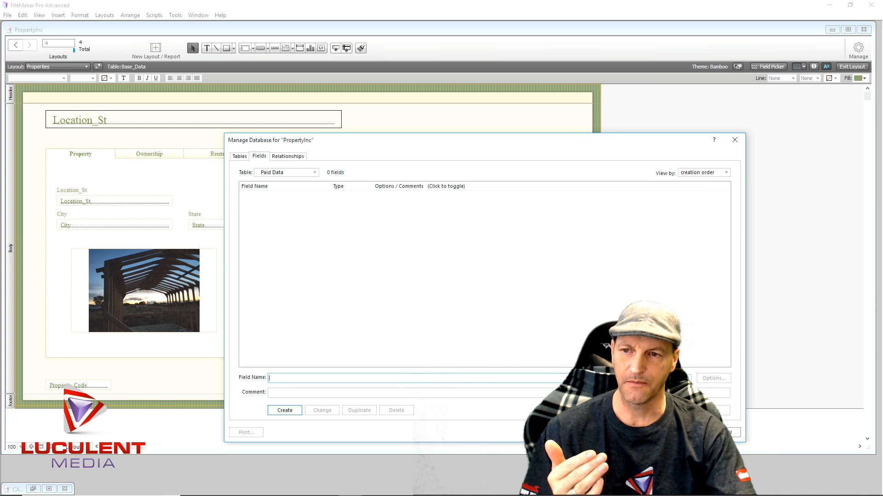
left_click(662, 378)
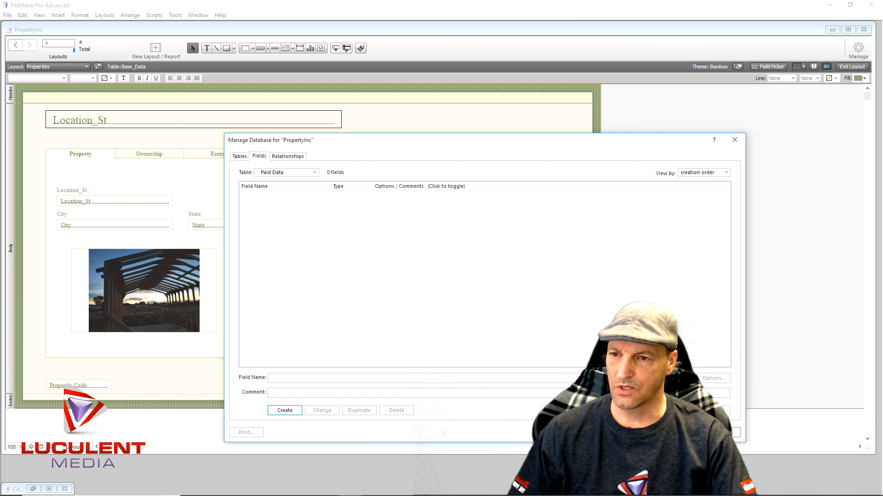
left_click(305, 377)
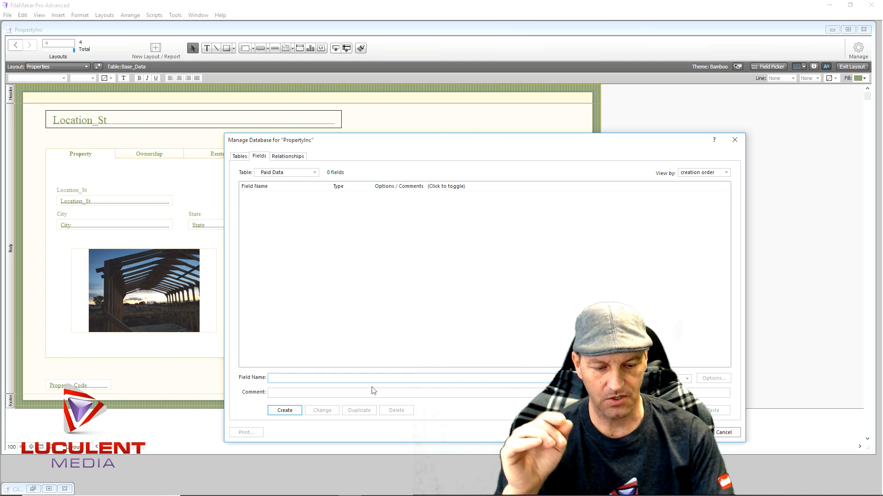
type("1000")
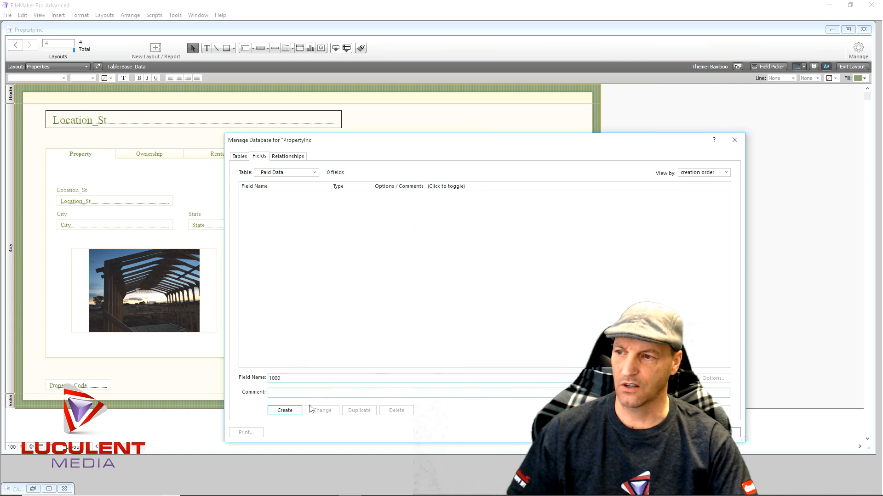
left_click(292, 411)
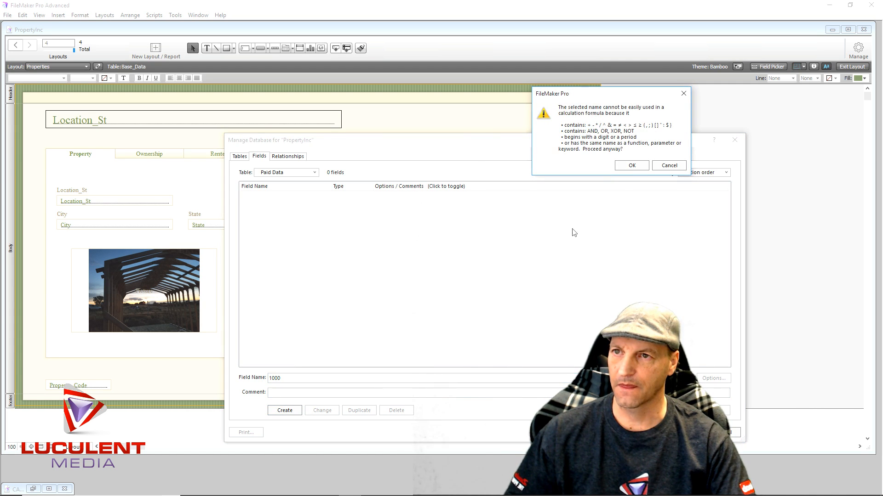
left_click(629, 165)
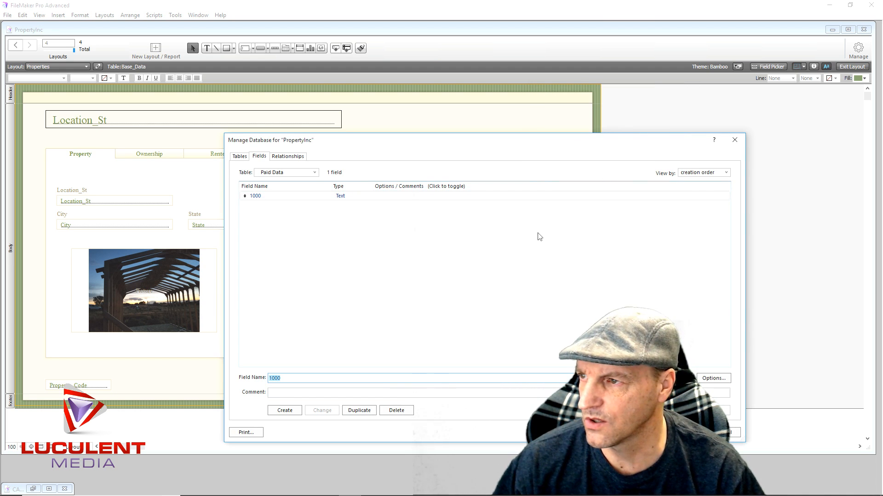
- Create a second text field named 1001 in the Paid Data table, accepting the numeric name
left_click(287, 378)
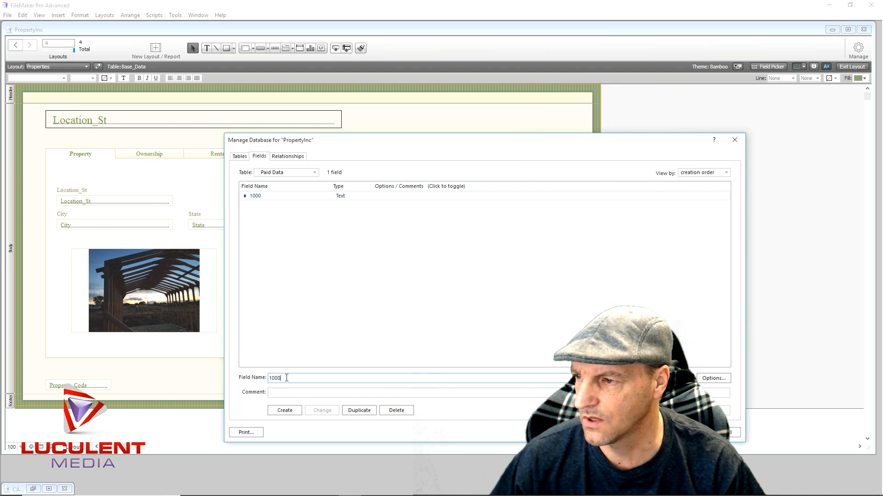
key("BackSpace")
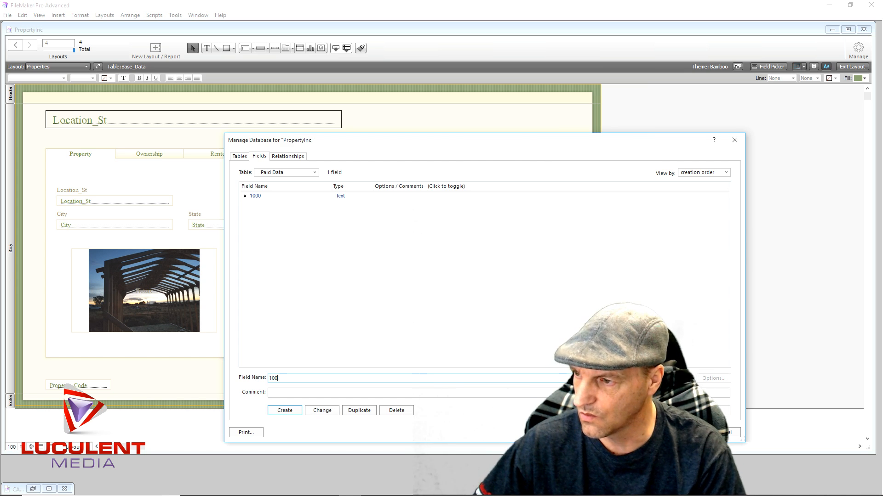
type("1")
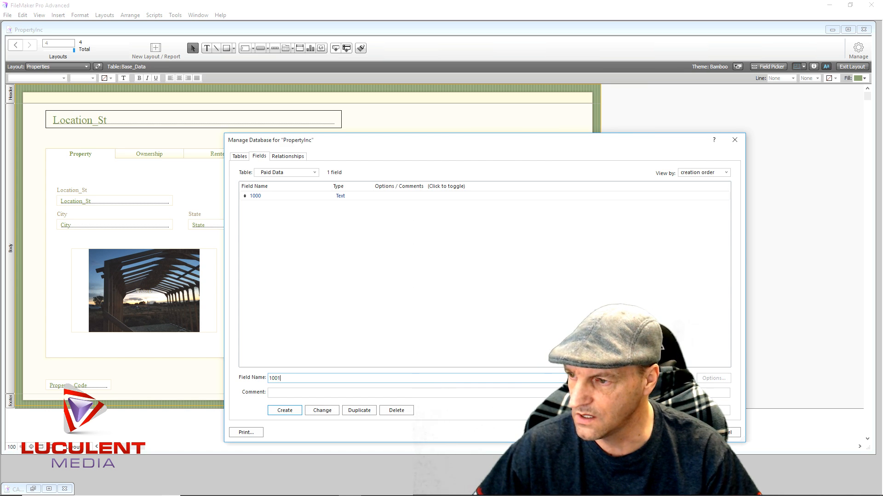
left_click(294, 410)
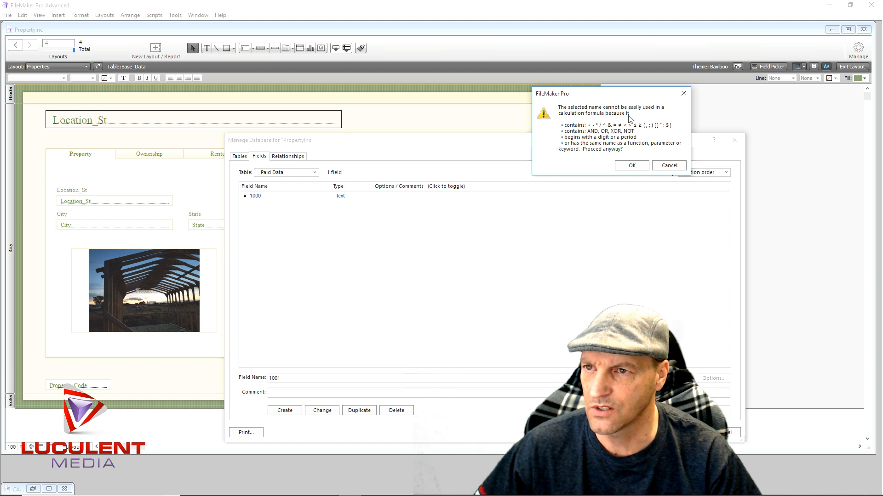
left_click(631, 165)
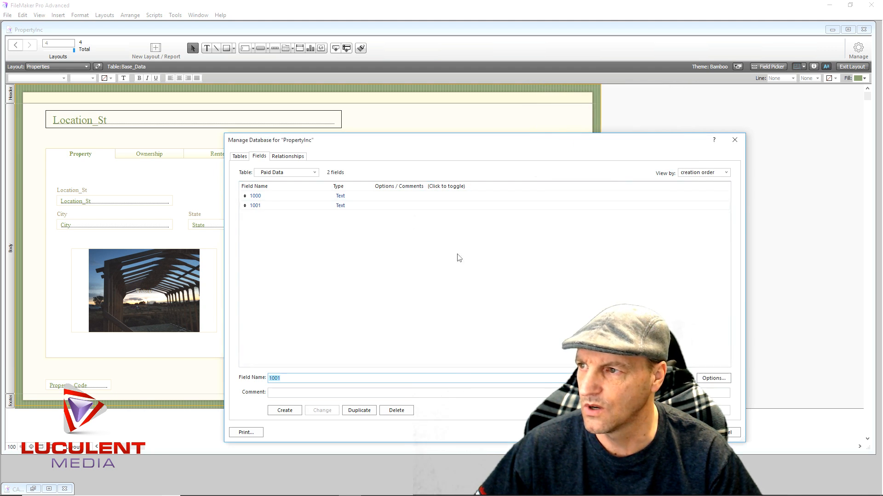
- Rename the fields 1000 and 1001 as PN1000 and PN1001
left_click(256, 196)
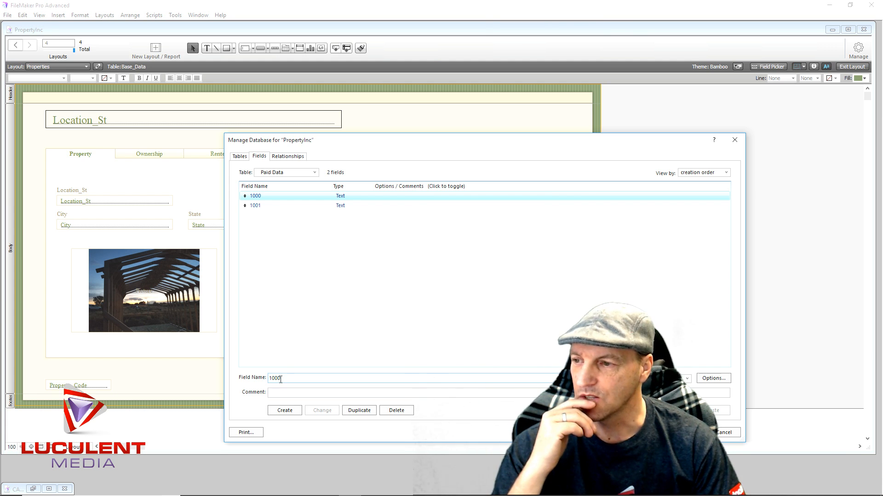
left_click(271, 378)
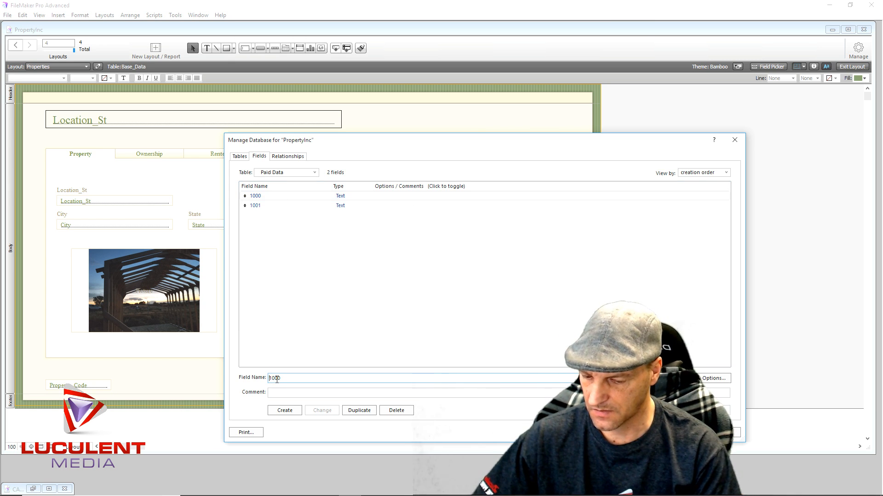
type("PN")
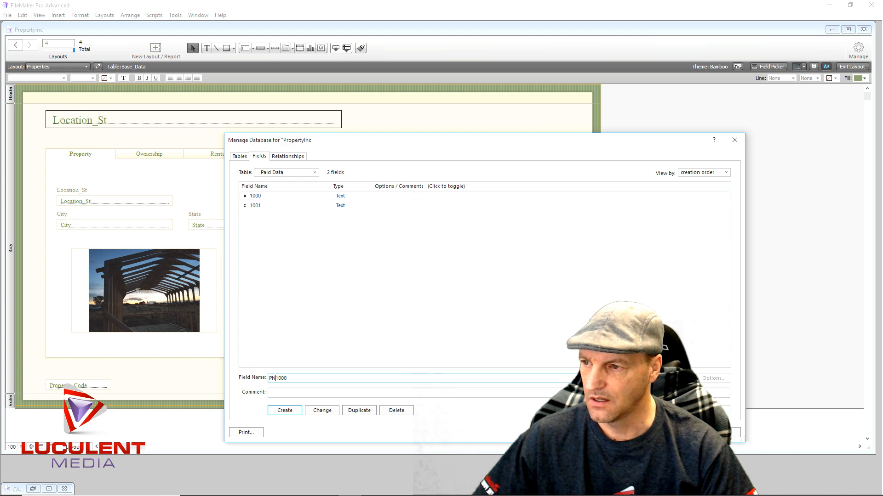
left_click(320, 414)
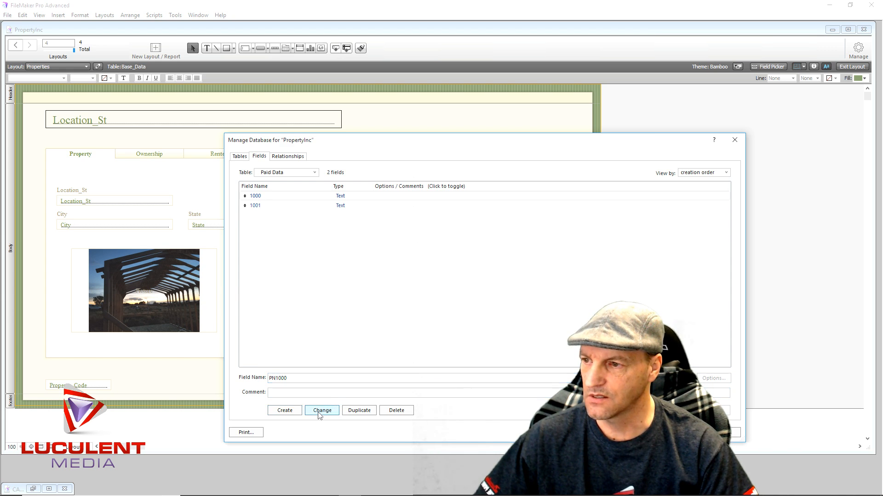
left_click(260, 208)
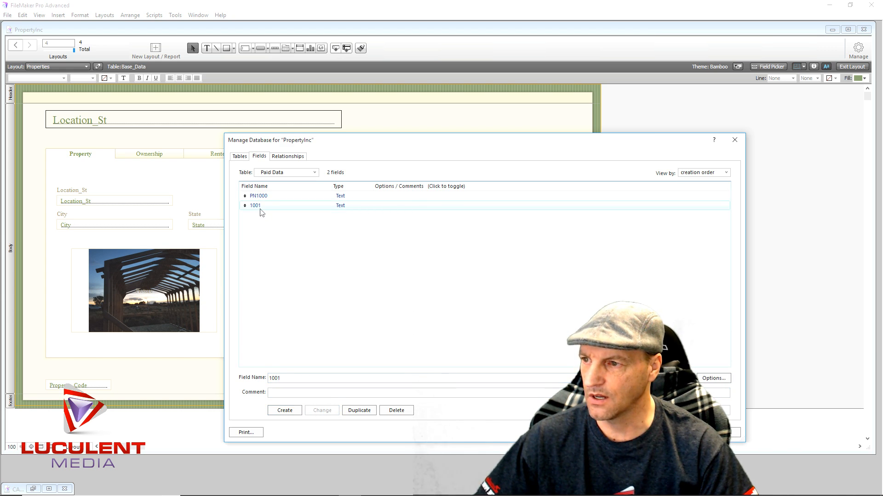
left_click(271, 378)
type("PN")
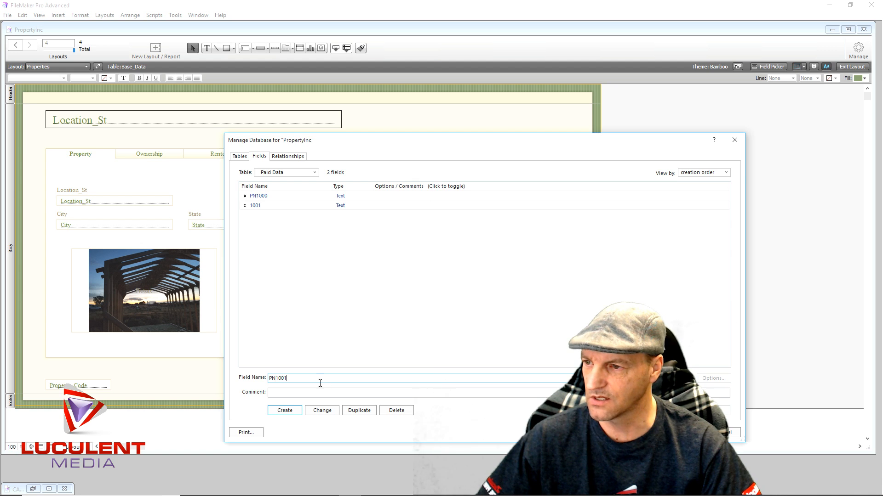
left_click(317, 412)
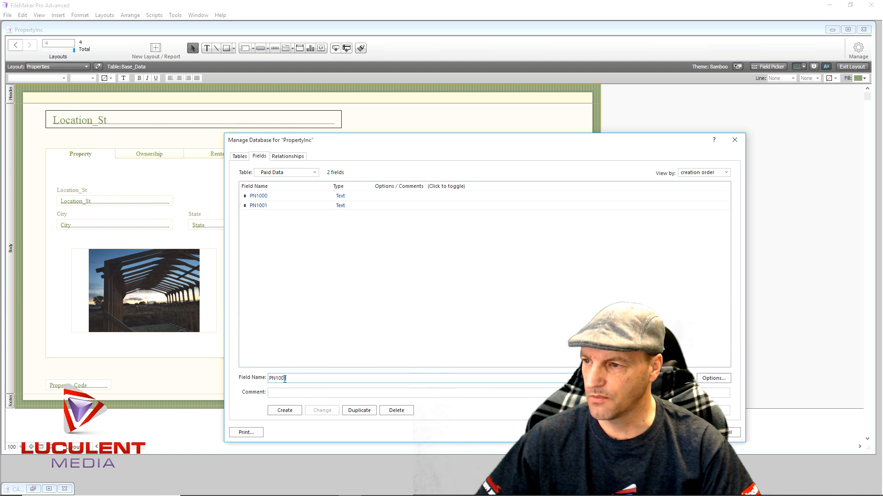
- Create three more text fields in the Paid Data table named PN1002, PN1003 and PN1004
left_click(284, 411)
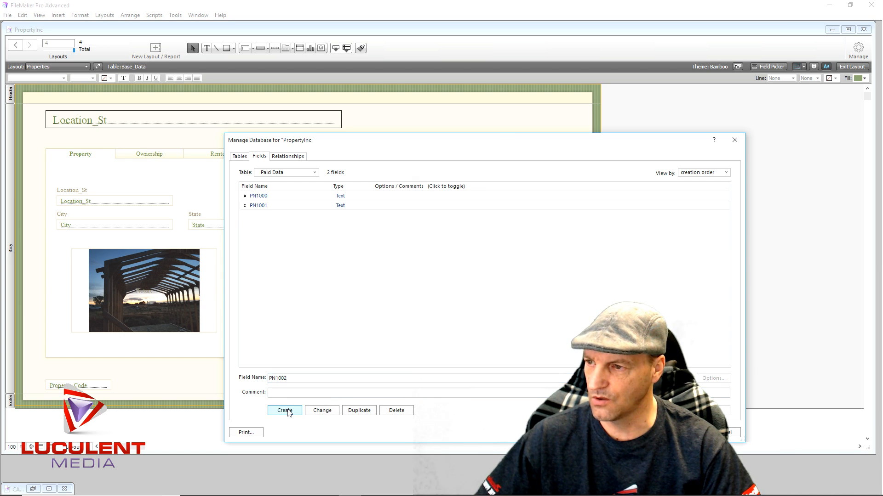
left_click(292, 380)
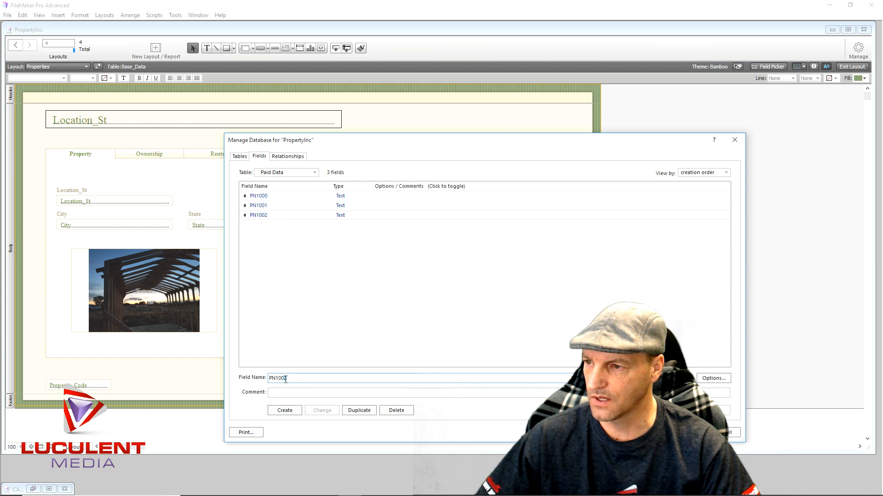
key("BackSpace")
type("3")
left_click(284, 411)
left_click(289, 378)
key("BackSpace")
type("4")
left_click(285, 411)
- Create two more text fields in the Paid Data table named PN1005 and PN1006
left_click(293, 380)
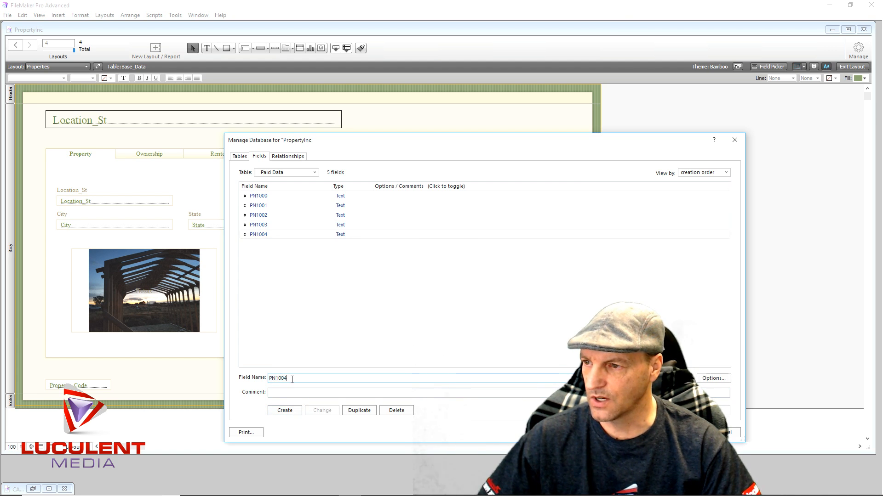
key("BackSpace")
type("5")
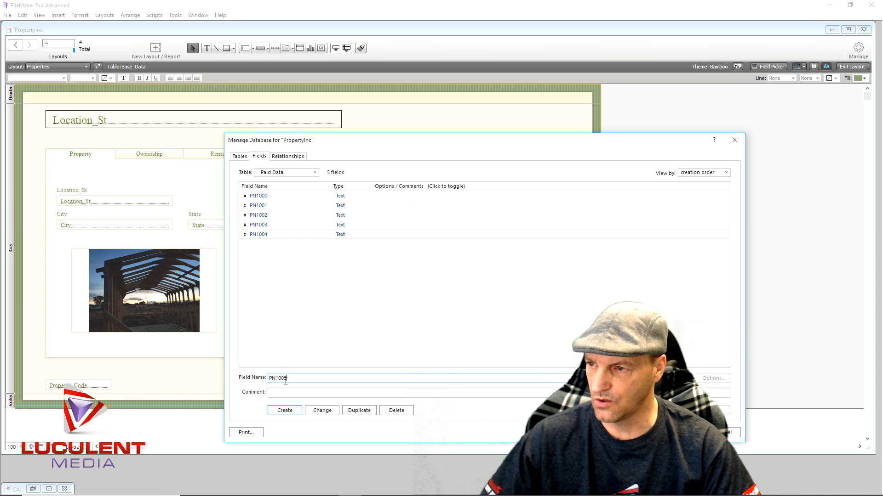
left_click(285, 410)
left_click(289, 378)
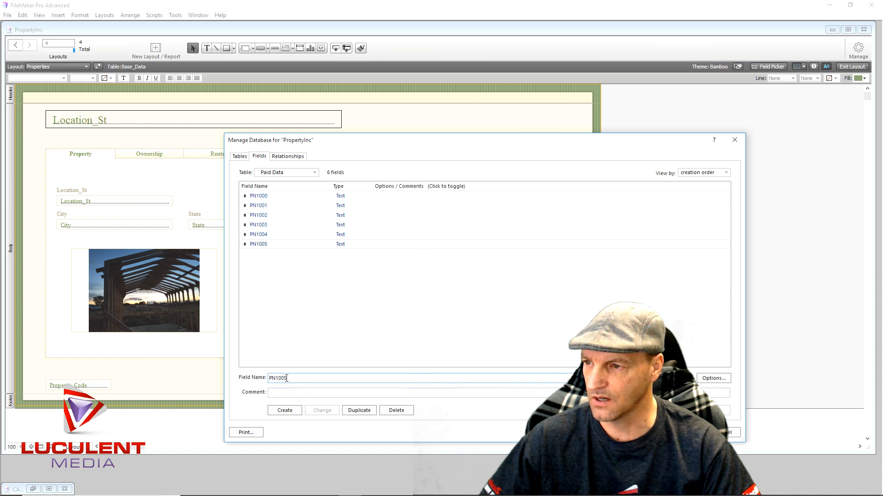
key("BackSpace")
type("6")
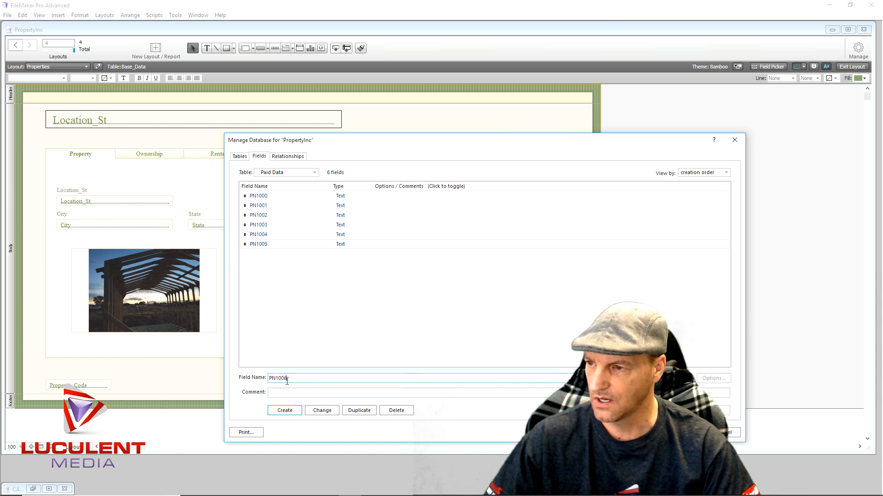
left_click(291, 411)
- Create text fields PN1007 and PN1008 in the Paid Data table and save the database definition changes
left_click(289, 378)
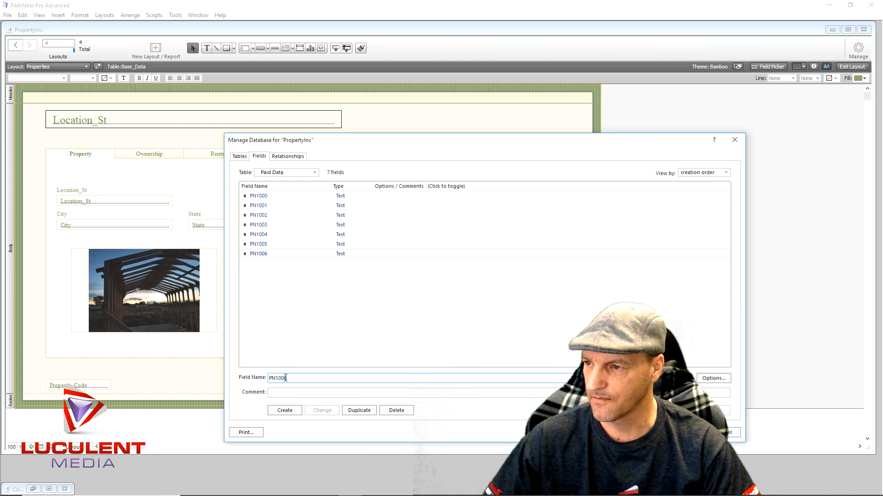
key("BackSpace")
type("7")
left_click(290, 410)
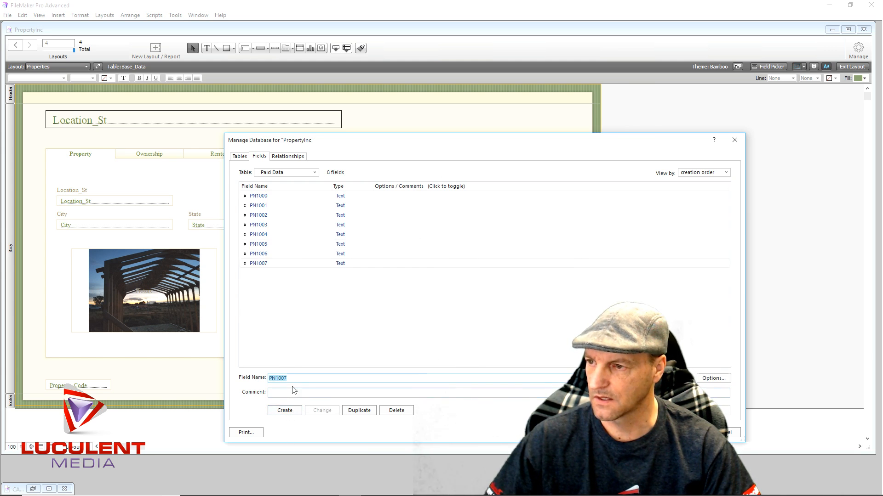
left_click(289, 379)
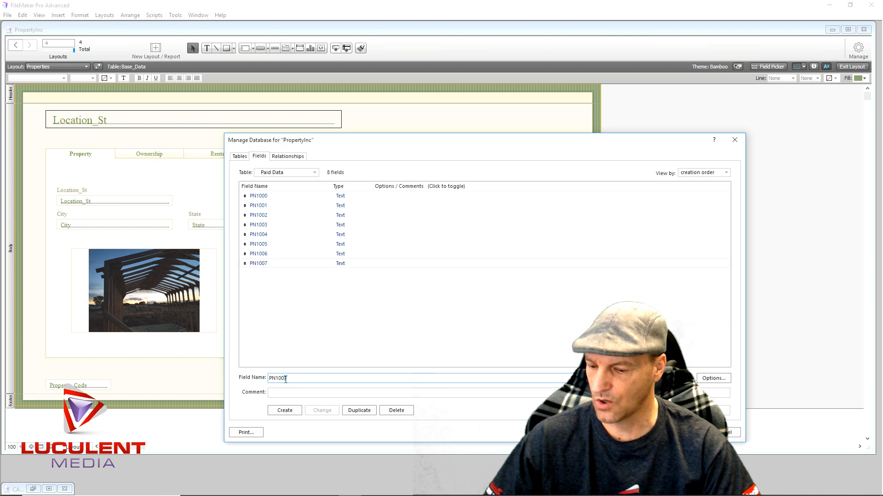
key("BackSpace")
type("8")
left_click(290, 411)
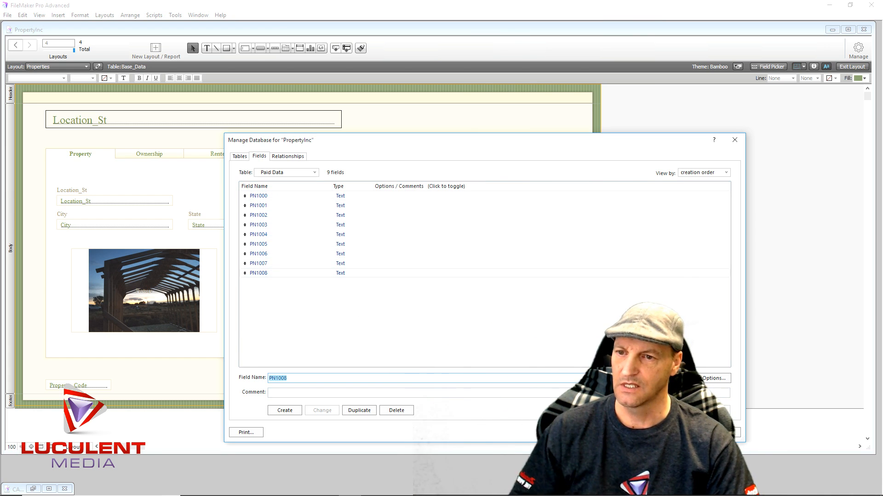
key("Return")
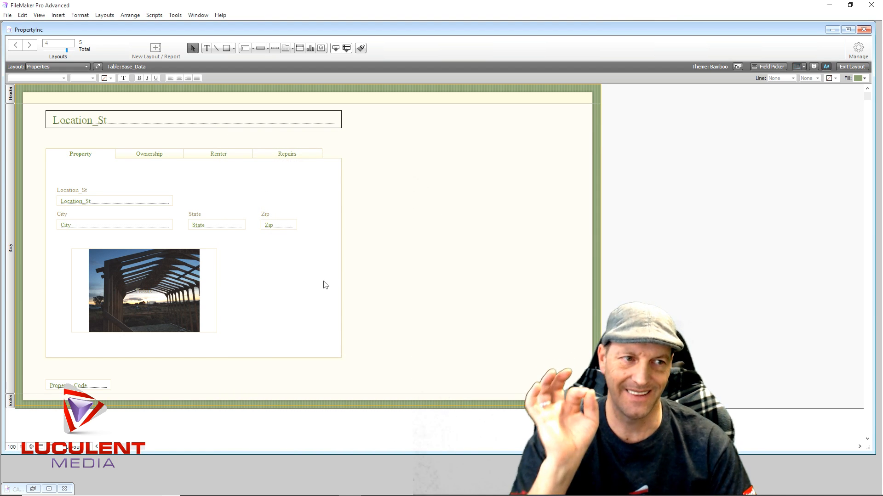
- Switch to the PropertyInc layout and look through its owner and Trusts tab panels, returning to the first one
left_click(86, 68)
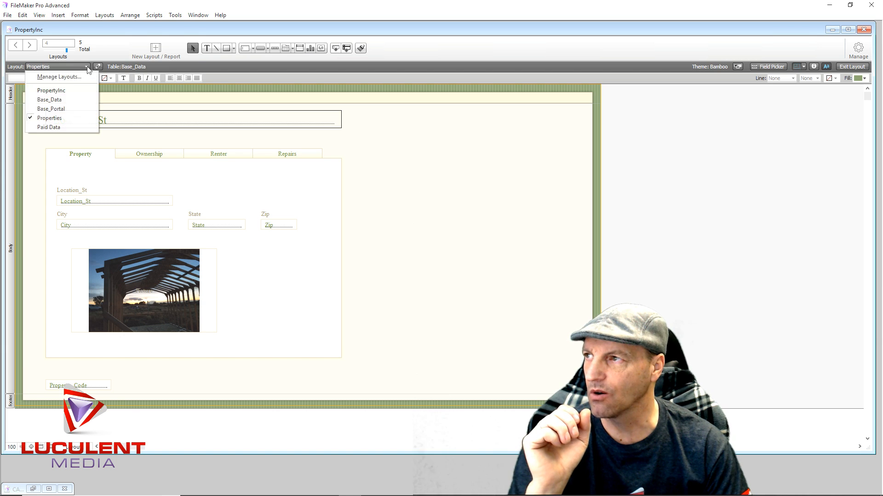
left_click(72, 91)
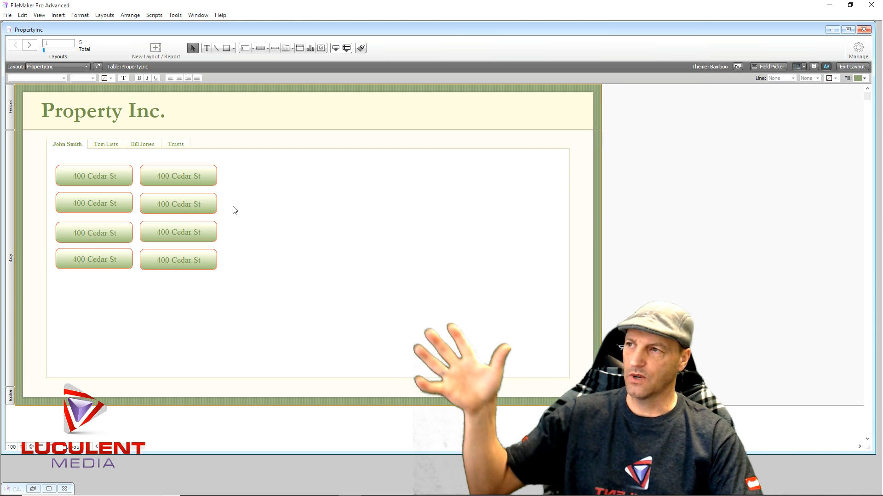
left_click(97, 145)
left_click(139, 145)
left_click(177, 145)
left_click(144, 145)
left_click(108, 146)
left_click(61, 146)
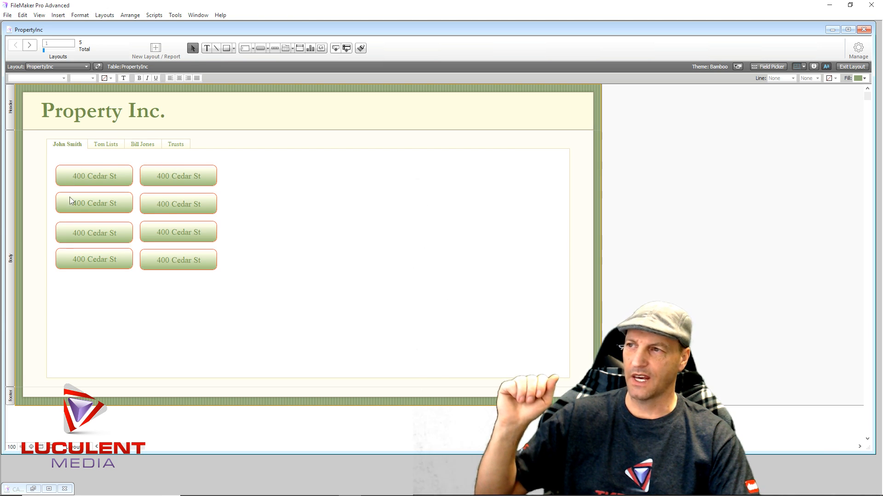
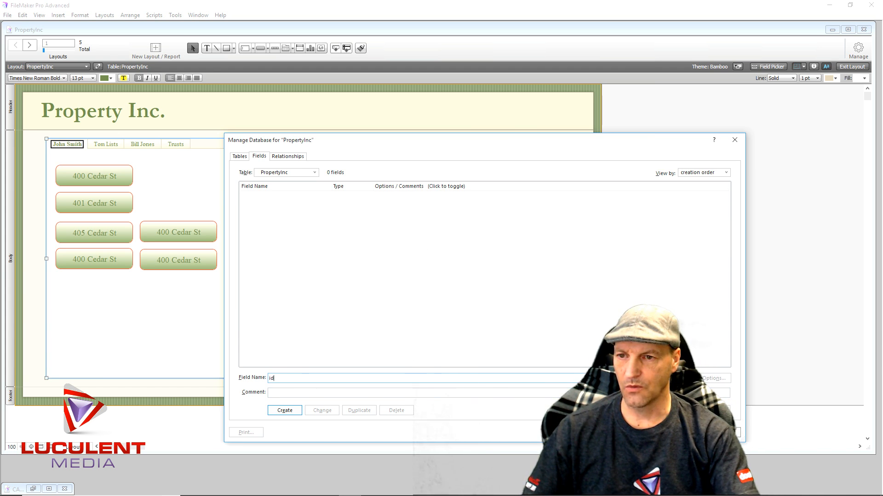
- Create a number field named id in the PropertyInc table and make it auto-enter a serial number on creation
left_click(667, 379)
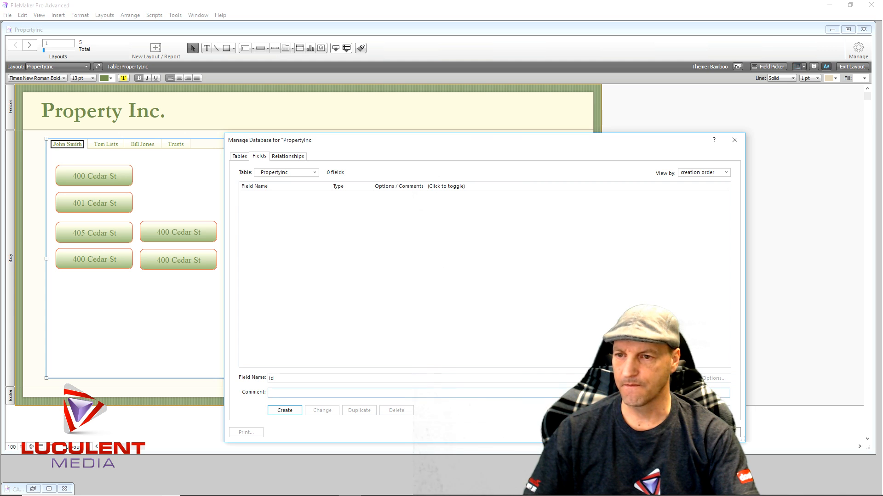
left_click(285, 411)
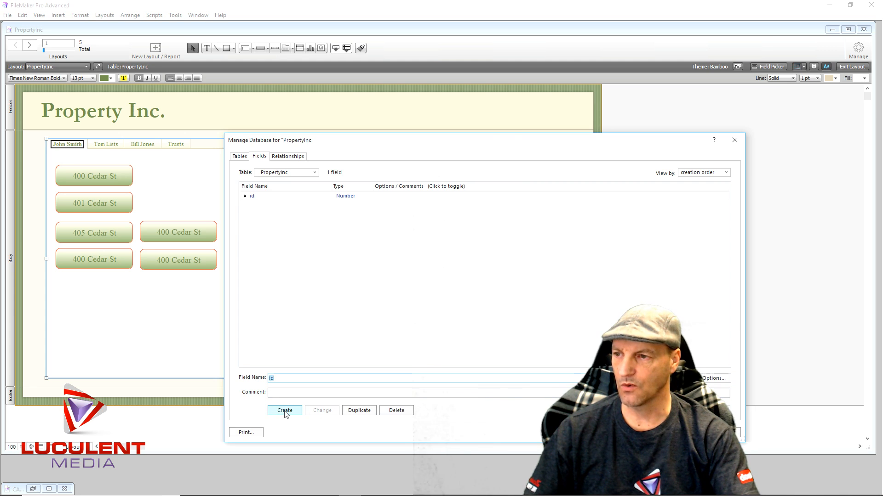
double_click(348, 198)
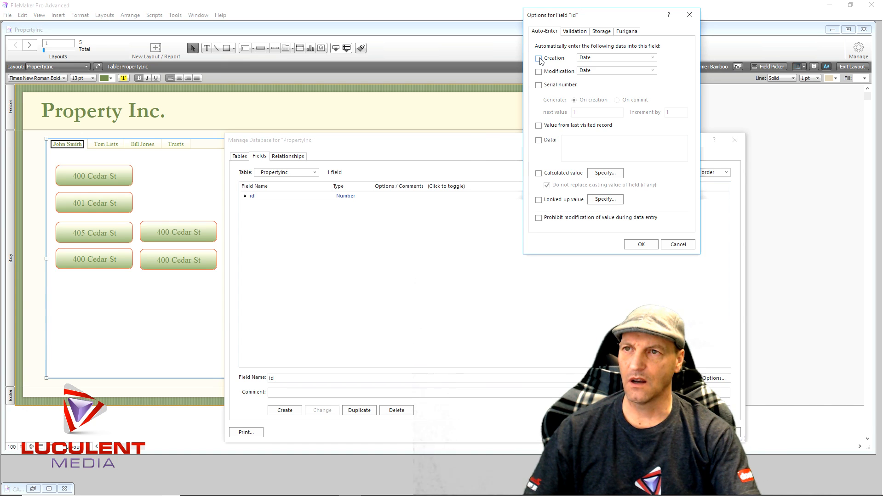
left_click(539, 59)
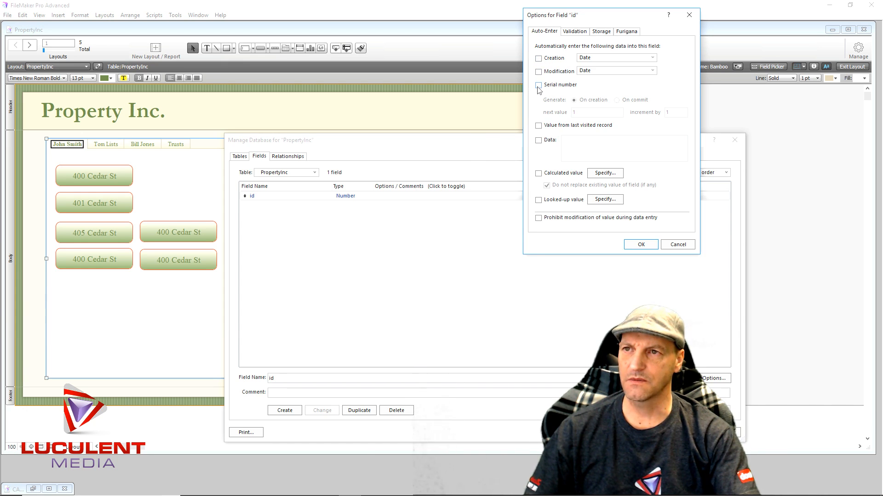
left_click(538, 85)
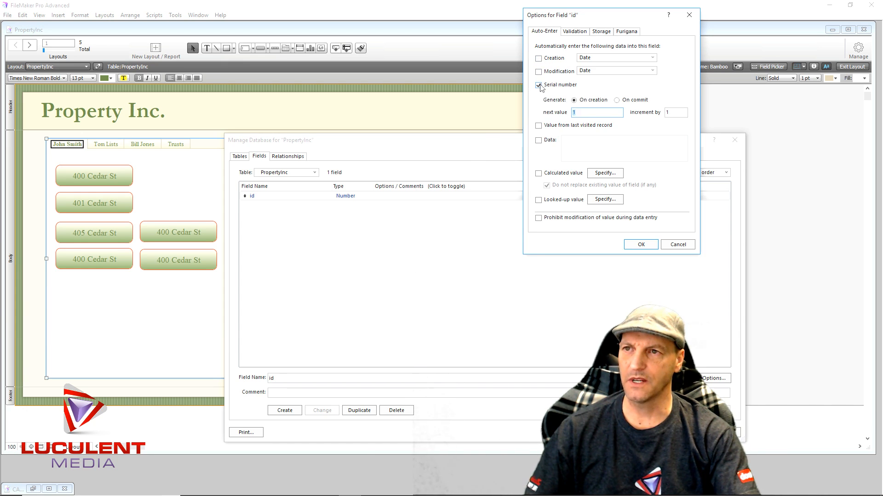
left_click(638, 245)
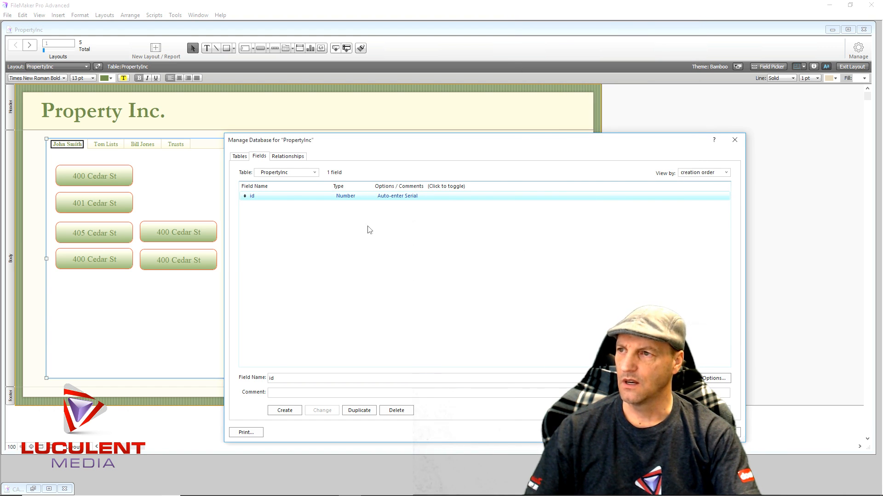
- Create a number field named idfk in the Paid Data table
left_click(315, 173)
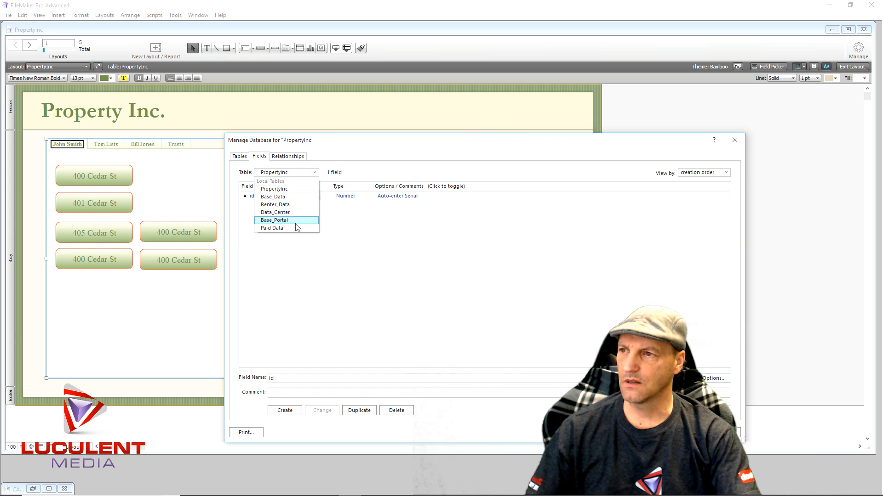
left_click(275, 228)
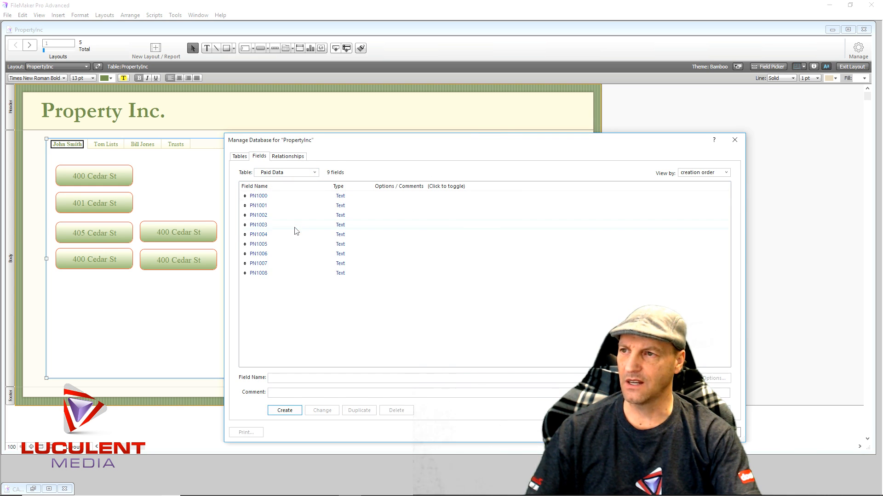
left_click(285, 377)
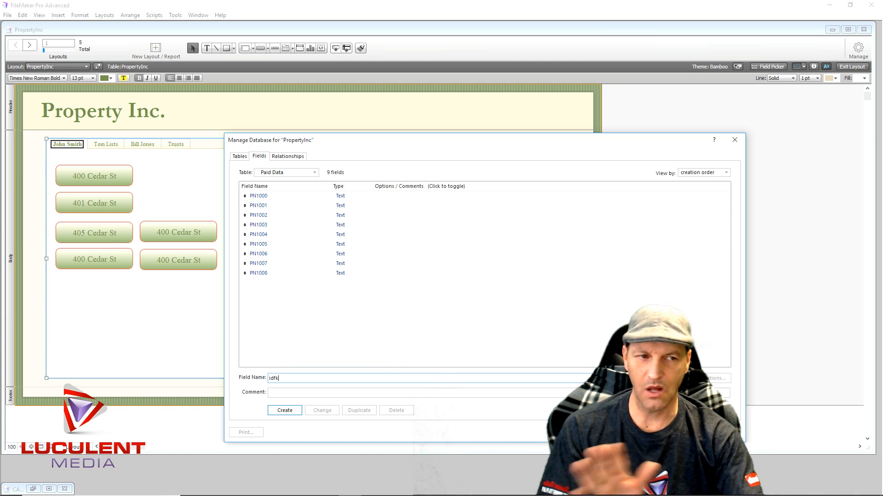
left_click(291, 410)
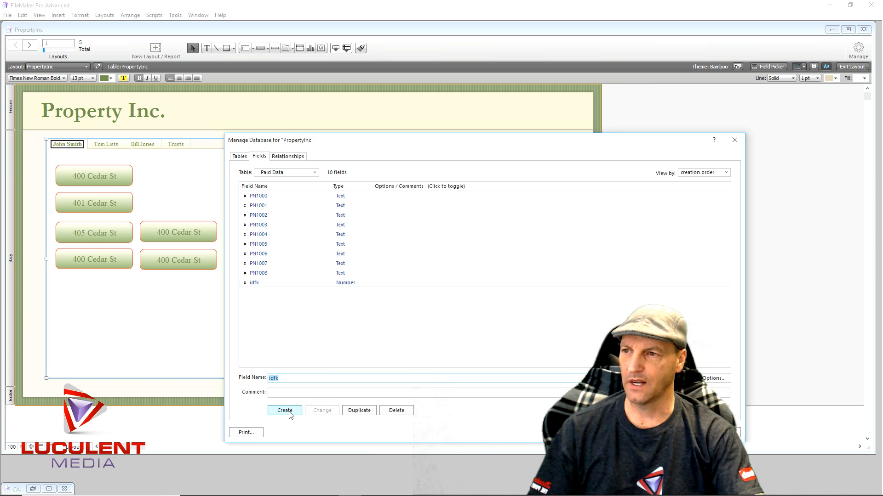
- In the relationships graph, place Base_Portal beneath Base_Data and Paid Data beneath PropertyInc
left_click(284, 157)
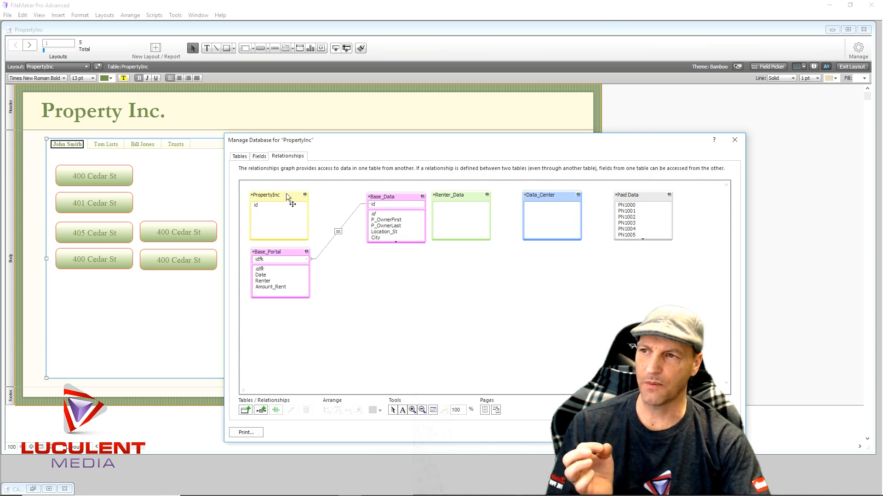
mouse_move(287, 196)
left_mouse_down()
mouse_move(302, 196)
mouse_move(290, 195)
left_mouse_up()
left_click_drag(280, 250, 397, 252)
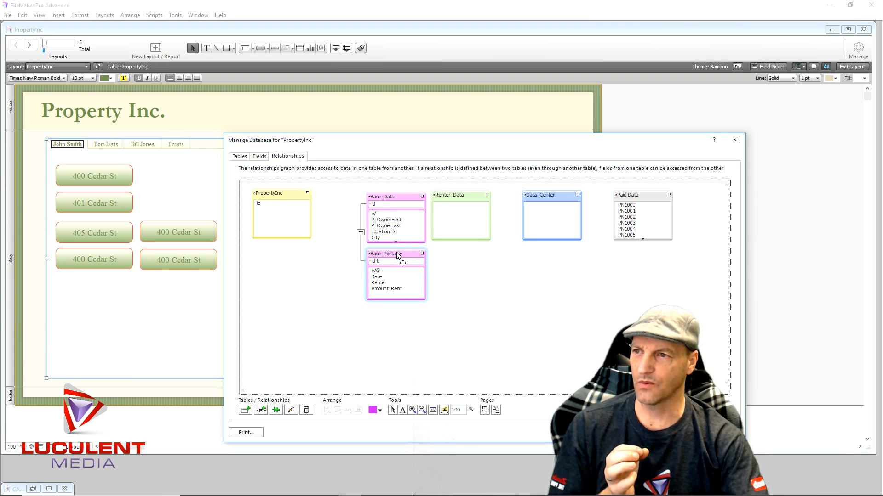
left_click_drag(646, 194, 283, 258)
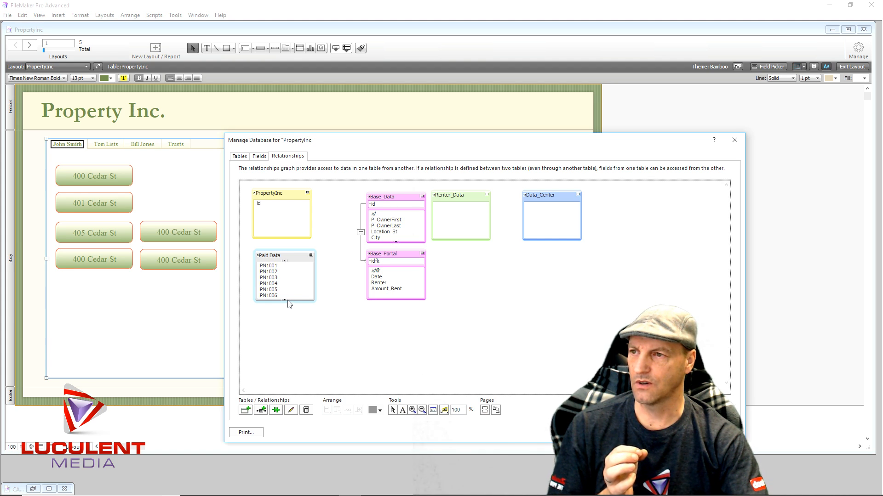
- Relate PropertyInc's id to Paid Data's idfk and allow record creation via this relationship in both tables
scroll(286, 301, "down", 1)
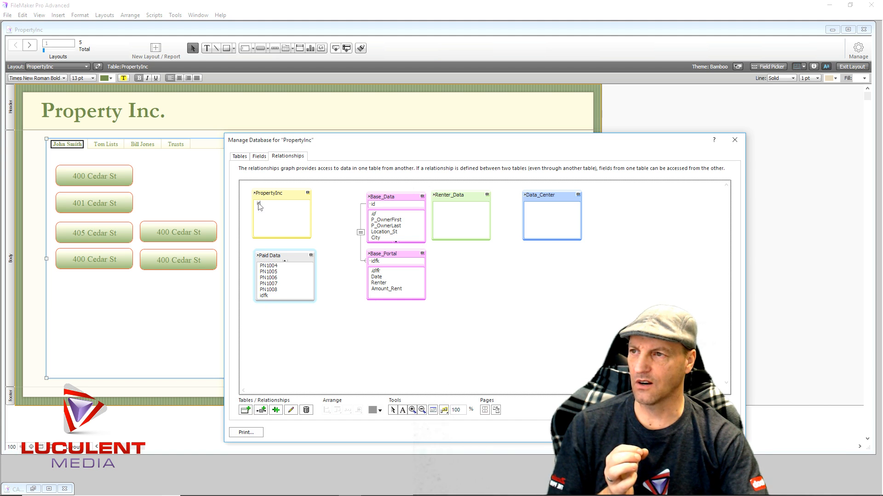
left_click_drag(258, 205, 266, 300)
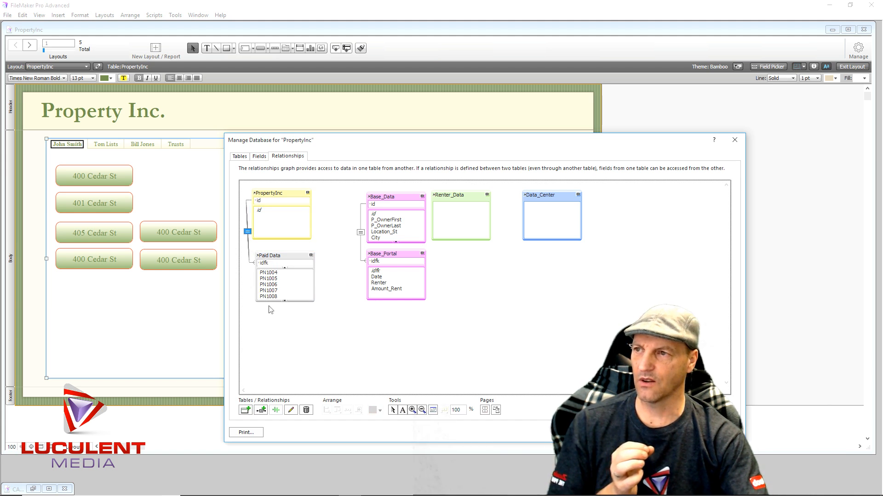
double_click(248, 233)
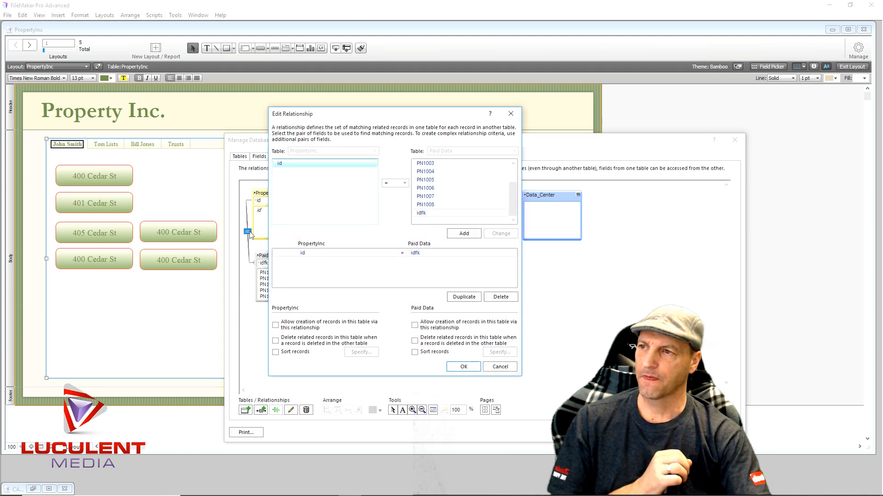
left_click(275, 326)
left_click(414, 326)
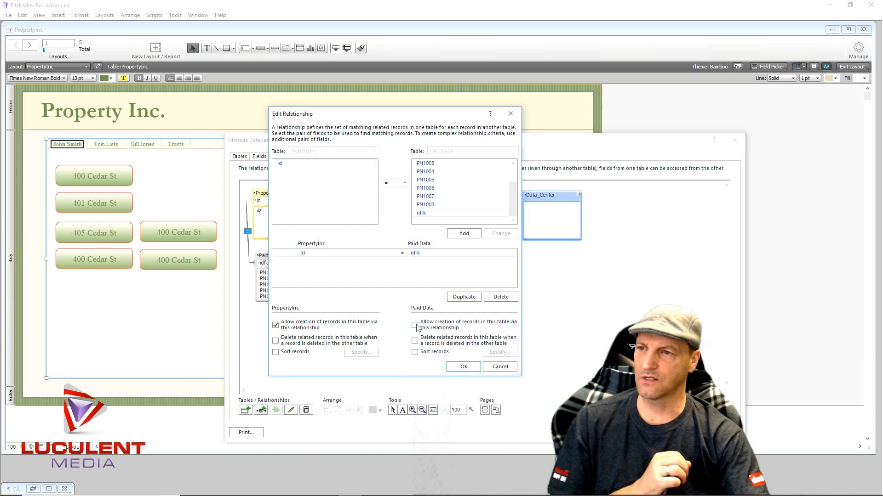
left_click(463, 367)
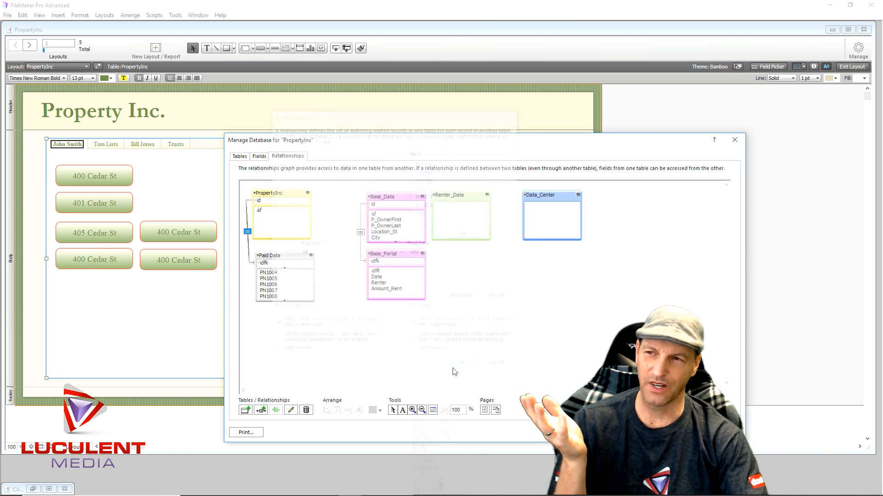
left_click(454, 373)
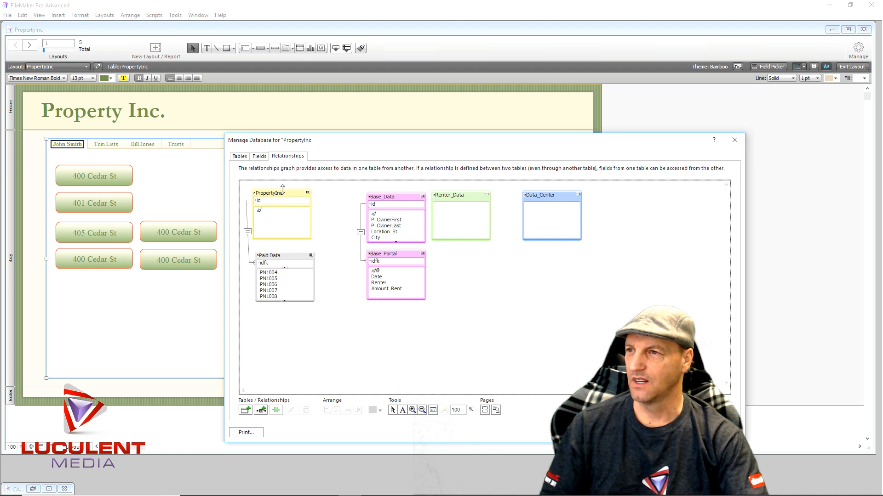
- Rearrange the graph so Base_Data and Base_Portal sit side by side in a row above PropertyInc and Paid Data
left_click_drag(288, 192, 298, 321)
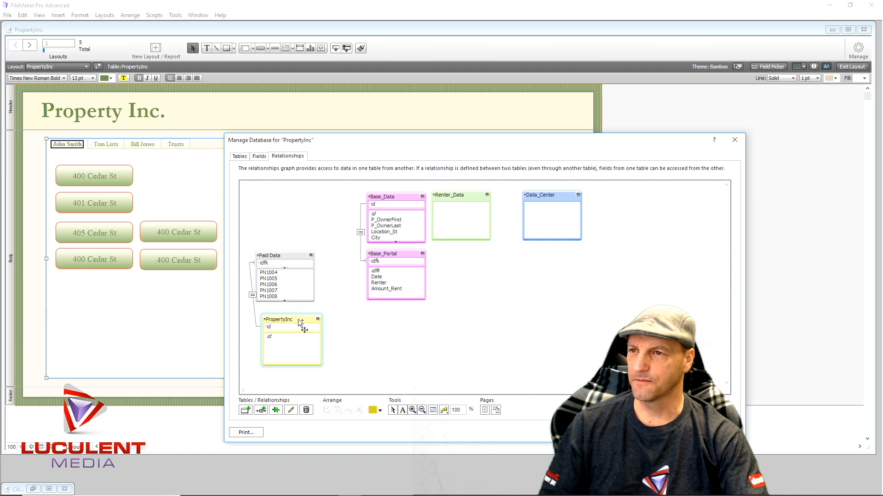
left_click_drag(298, 263, 381, 324)
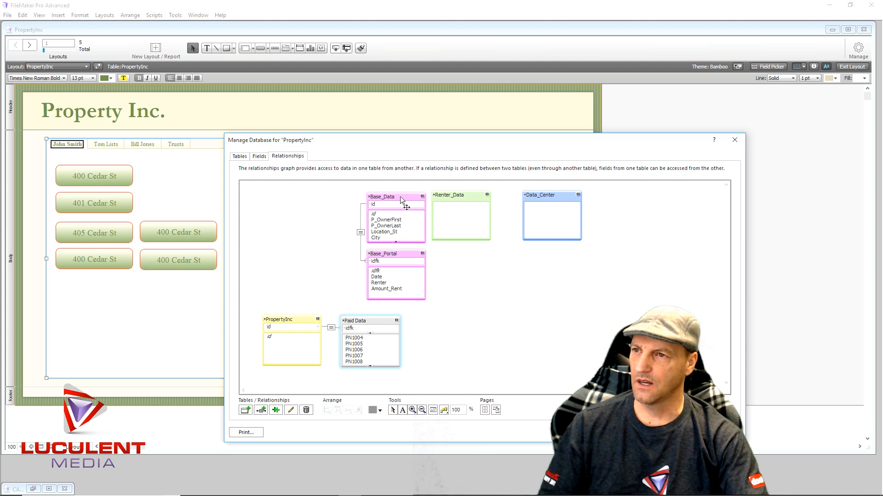
left_click_drag(400, 196, 297, 262)
left_click_drag(405, 252, 377, 260)
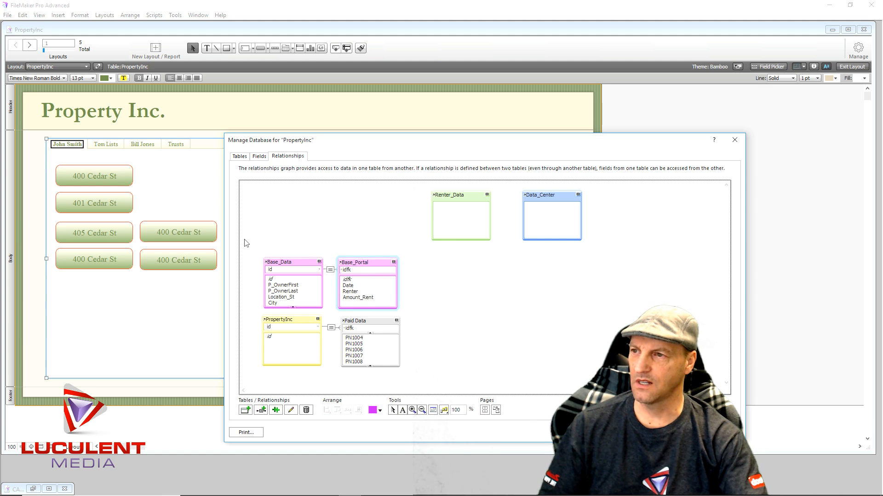
- Move the four related tables together as a group to the upper part of the relationships graph
left_click_drag(246, 239, 405, 367)
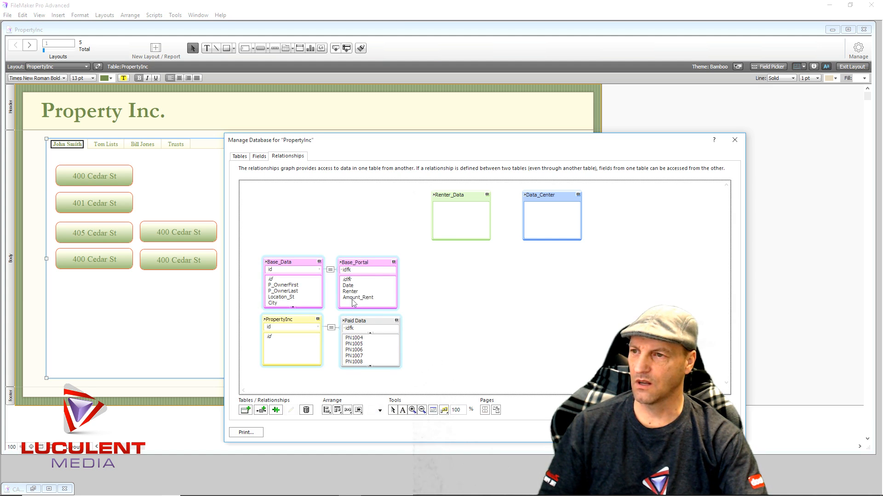
left_click_drag(353, 299, 344, 254)
left_click_drag(253, 250, 414, 378)
left_click_drag(374, 261, 368, 195)
left_click(436, 328)
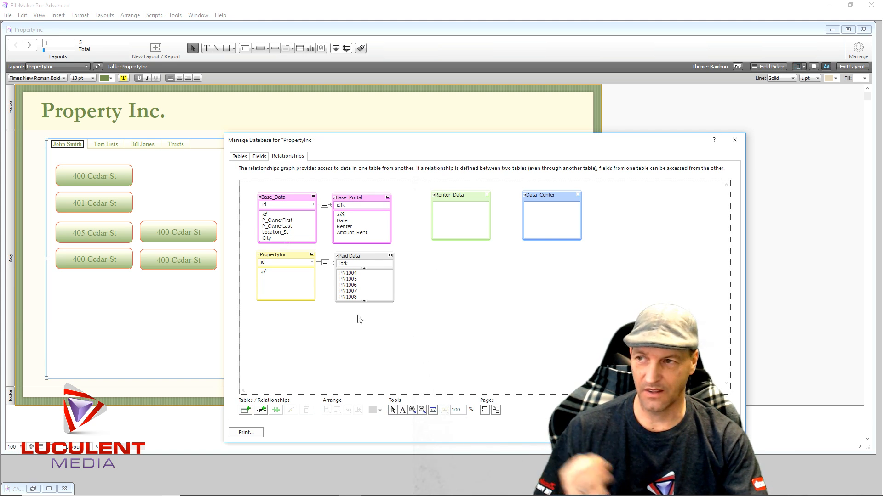
- Align the left edges of the Base_Portal and Paid Data tables in the graph
left_click_drag(367, 183, 378, 346)
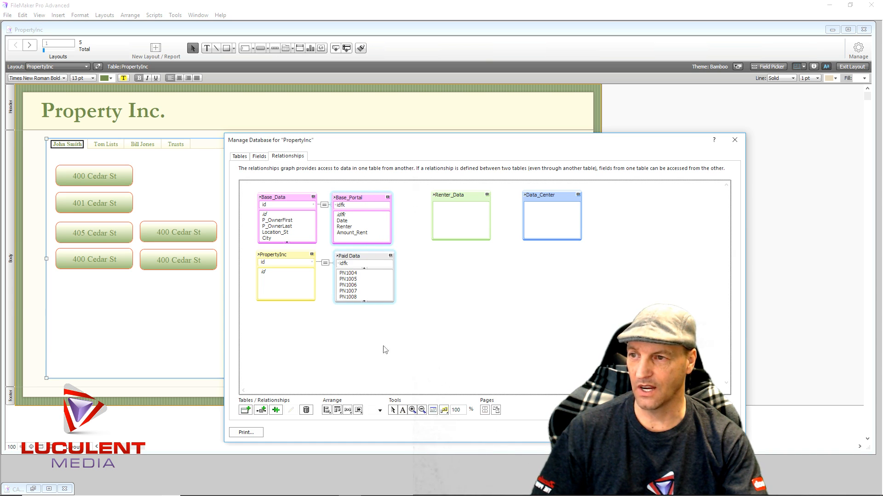
left_click(326, 410)
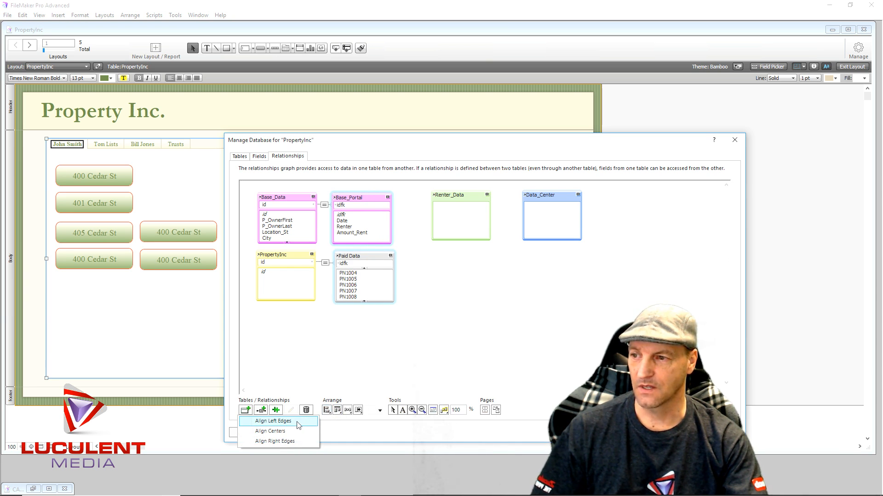
left_click(273, 422)
left_click(299, 347)
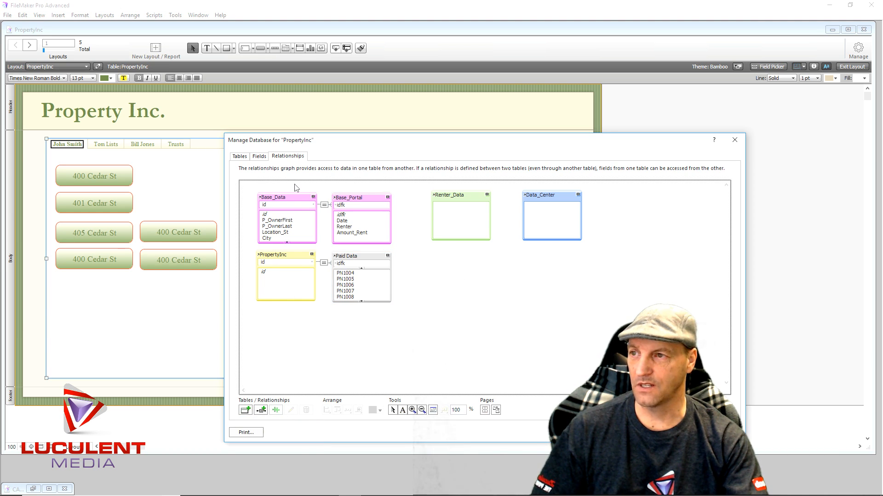
- Align the left edges of the Base_Data and PropertyInc tables in the graph
left_click_drag(294, 187, 287, 356)
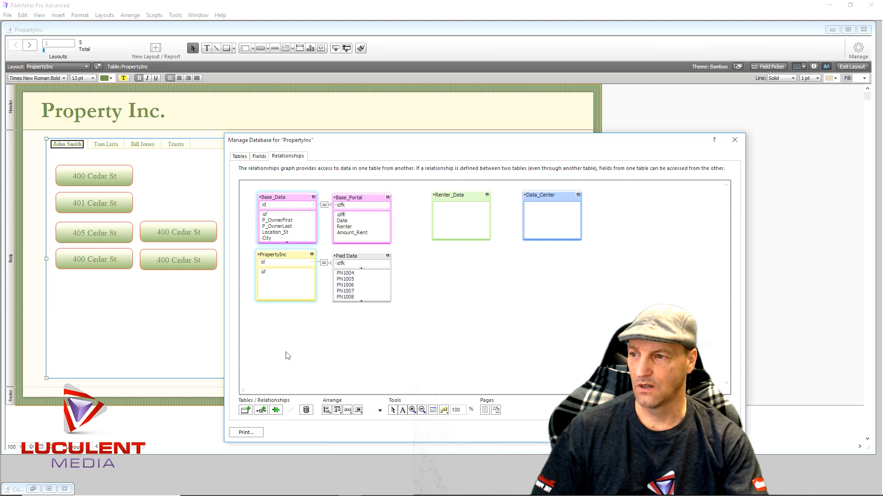
left_click(327, 410)
left_click(293, 422)
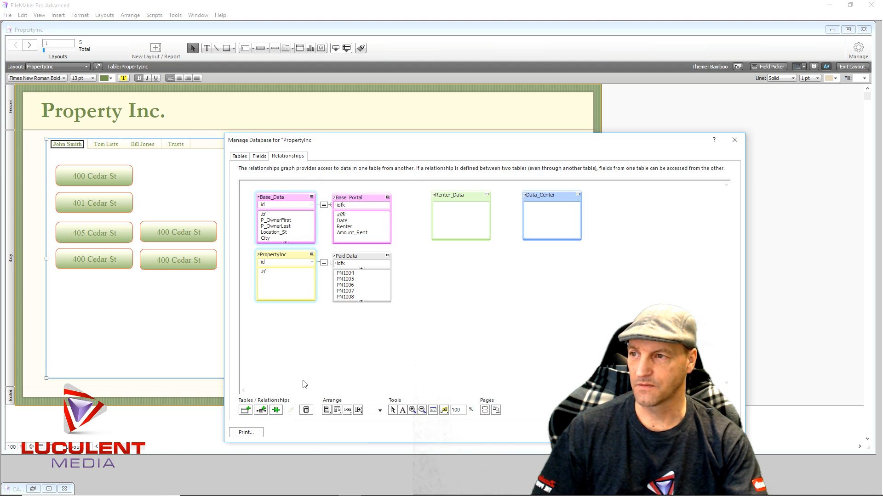
left_click(304, 376)
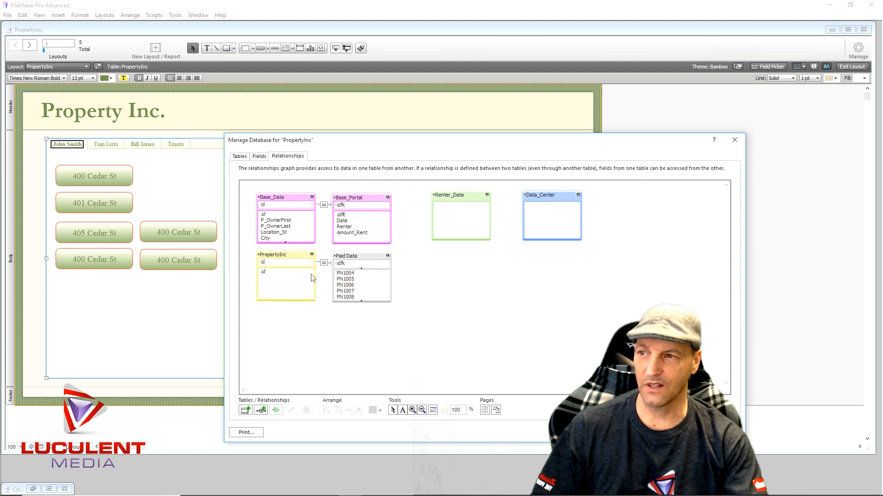
- Align the top edges of the Base_Data and Base_Portal tables in the graph
left_click_drag(412, 210, 246, 211)
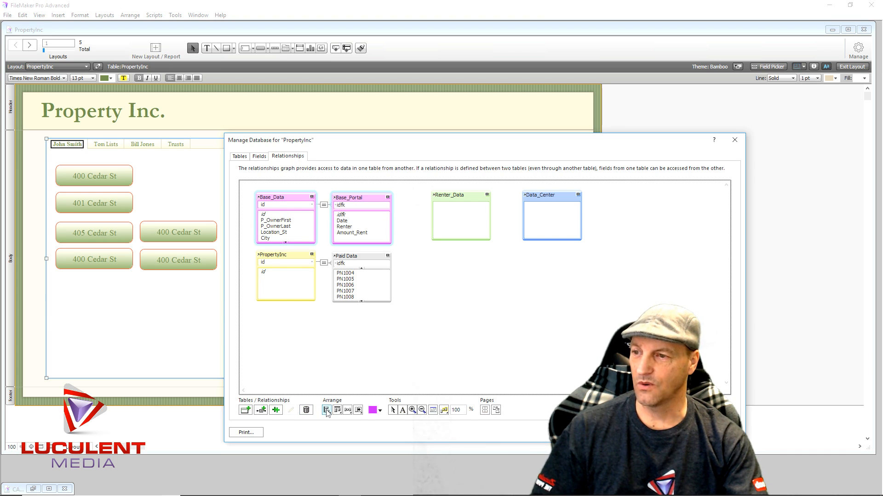
left_click(337, 410)
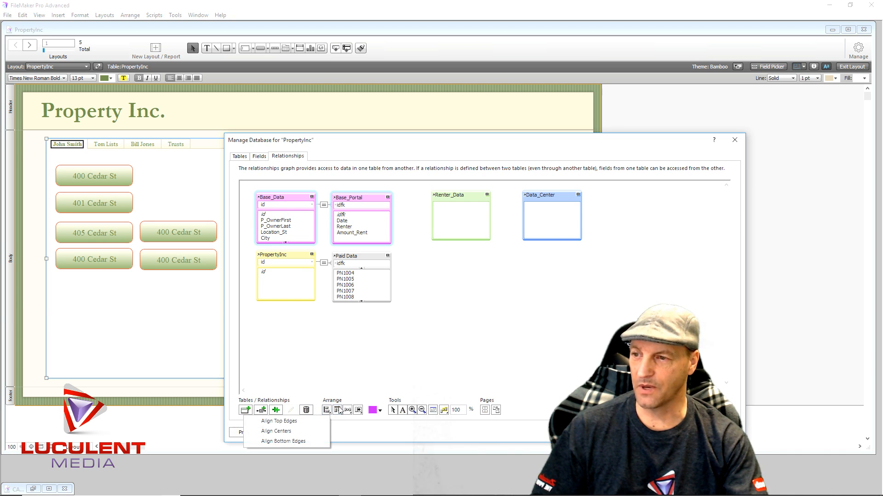
left_click(305, 422)
left_click(307, 389)
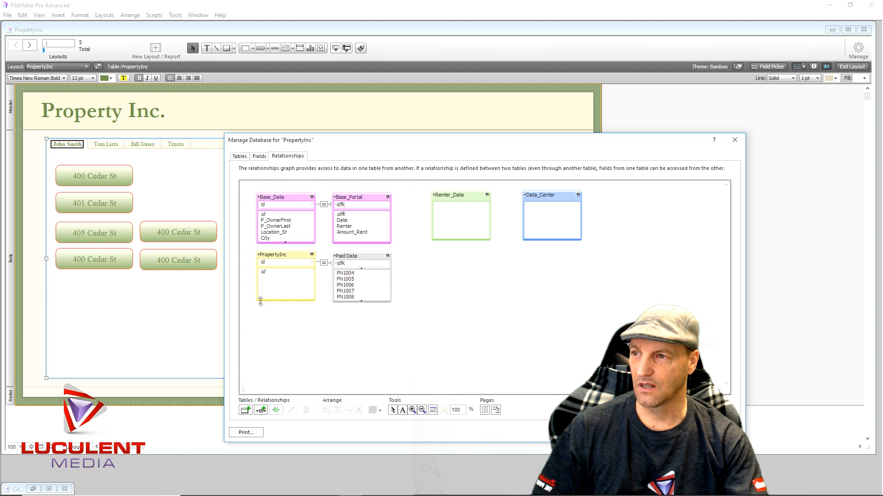
- Align the bottom edges of the PropertyInc and Paid Data tables in the relationships graph
left_click_drag(247, 281, 403, 304)
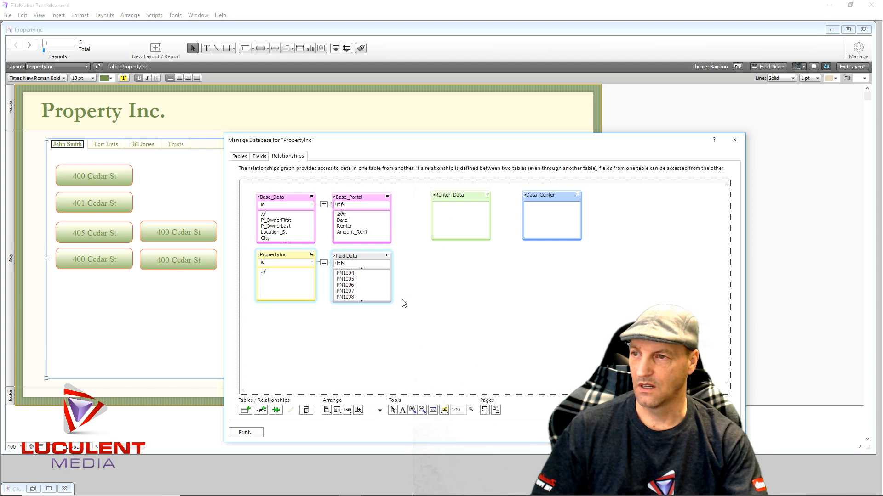
left_click(338, 412)
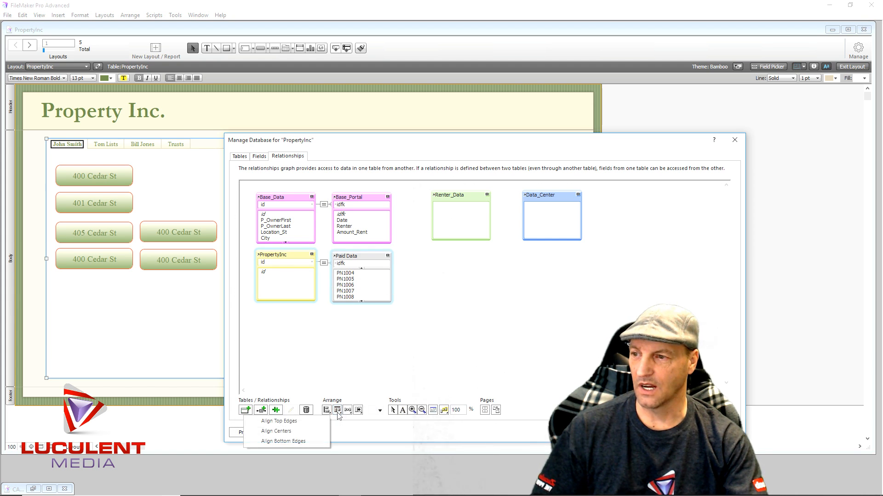
left_click(304, 442)
left_click(323, 358)
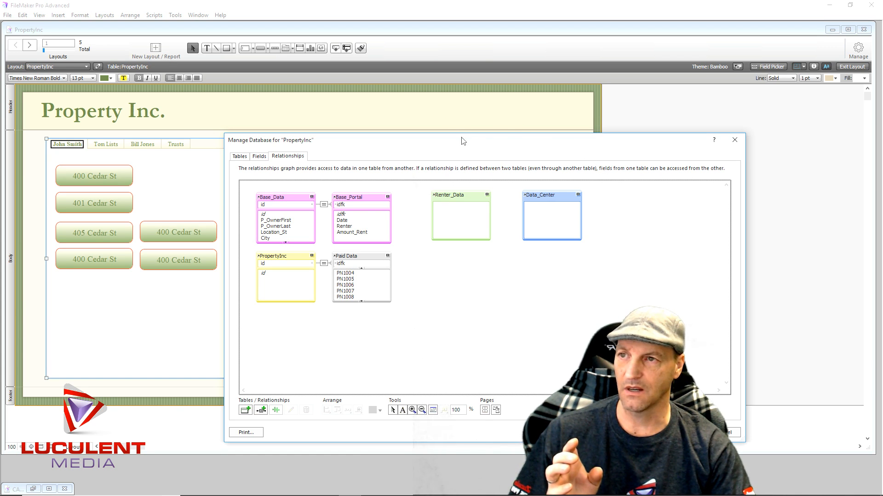
- Save the database definition changes and return to the PropertyInc layout with nothing selected
left_click_drag(462, 145, 321, 75)
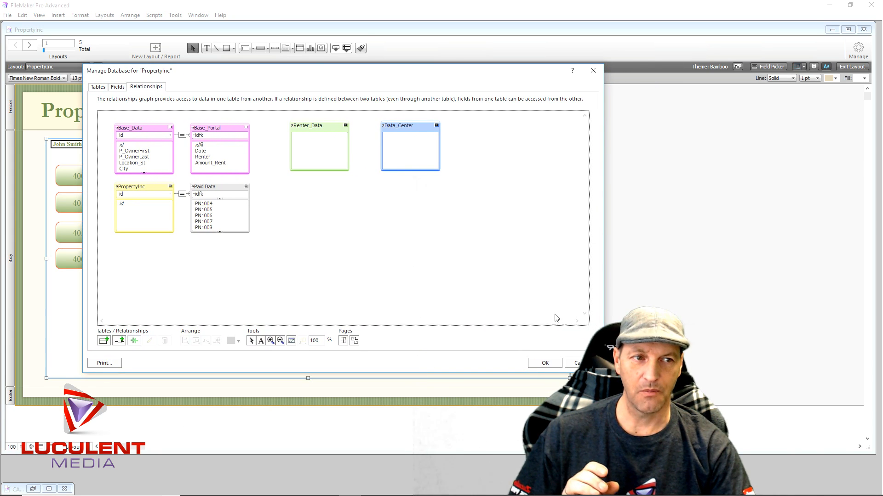
left_click(545, 364)
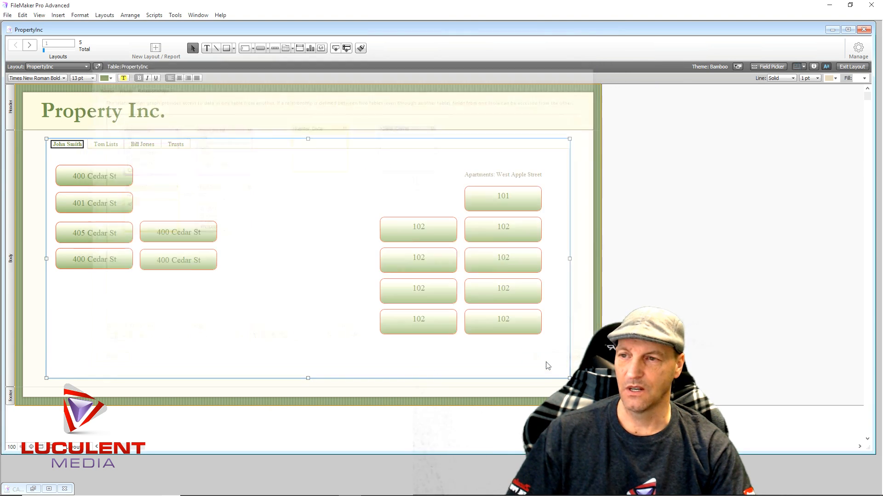
left_click(579, 239)
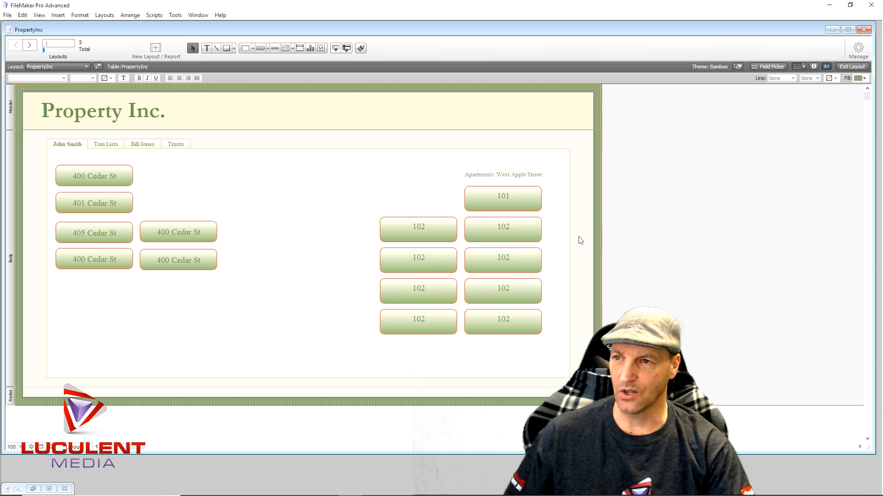
- Place PropertyInc's id field without a label at the right end of the layout header
left_click(773, 67)
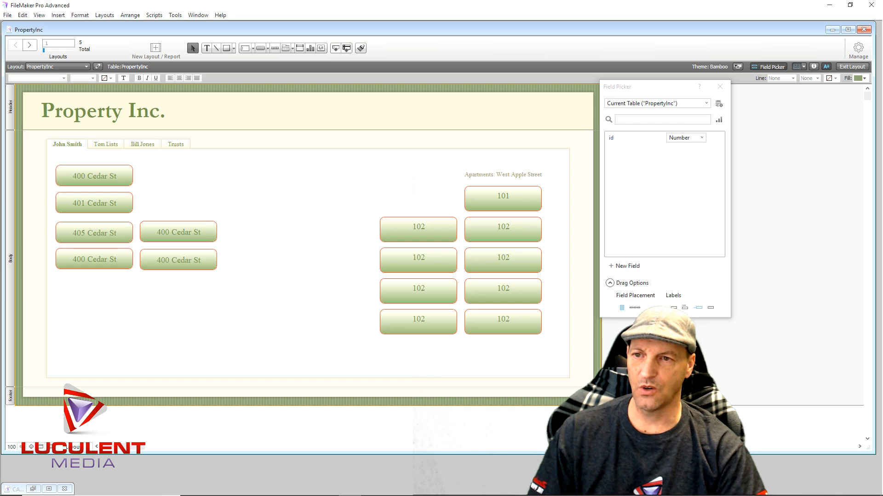
left_click(673, 308)
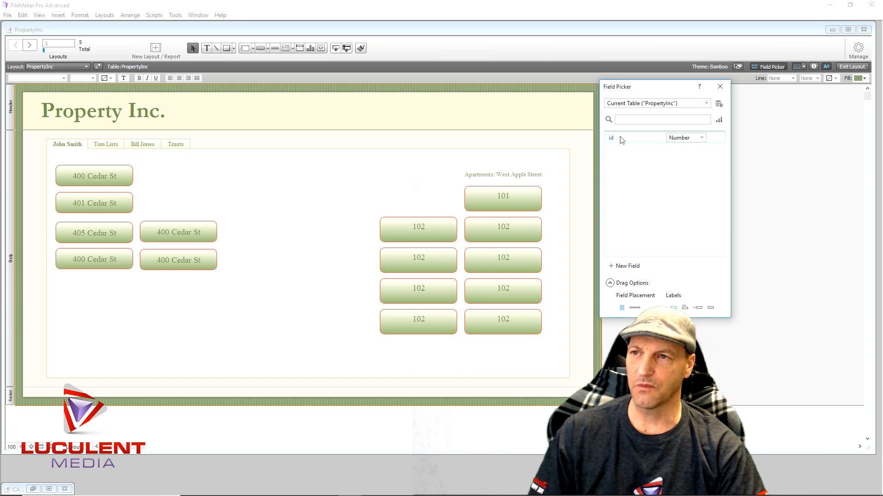
left_click_drag(622, 140, 548, 104)
left_click(509, 122)
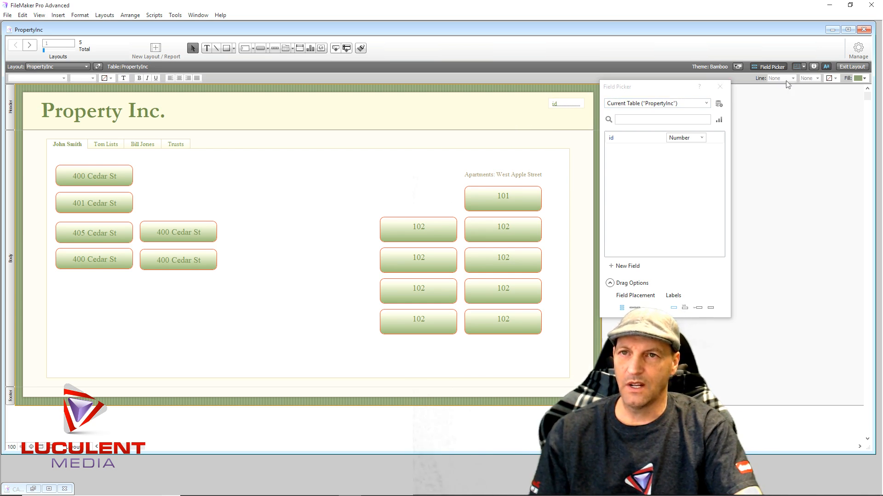
- Set both the fill and the line of the id field in the header to None
left_click(813, 67)
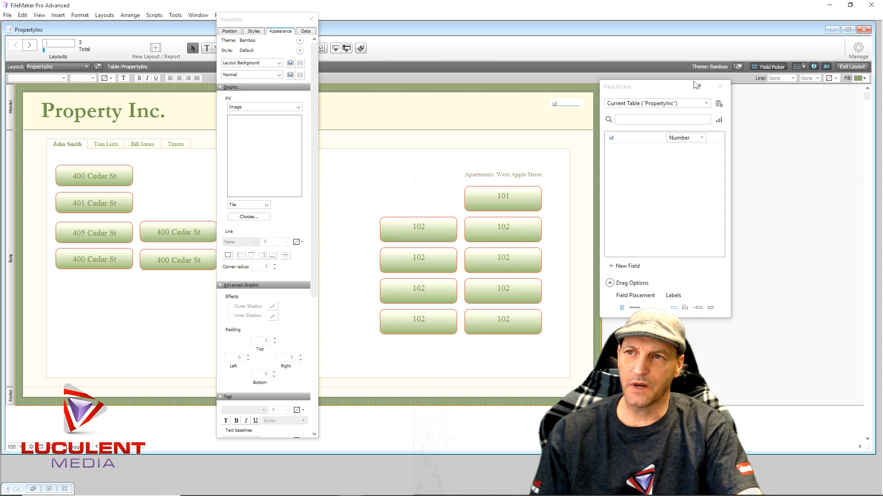
left_click(569, 102)
left_click(265, 109)
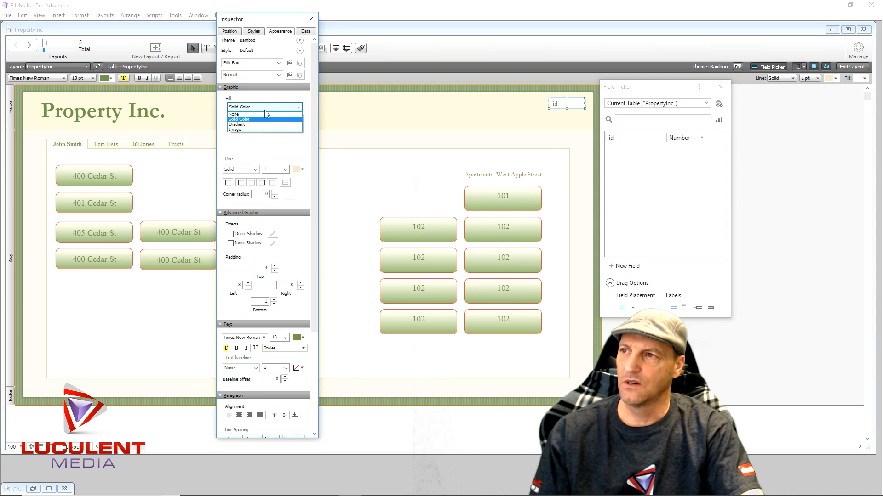
left_click(257, 114)
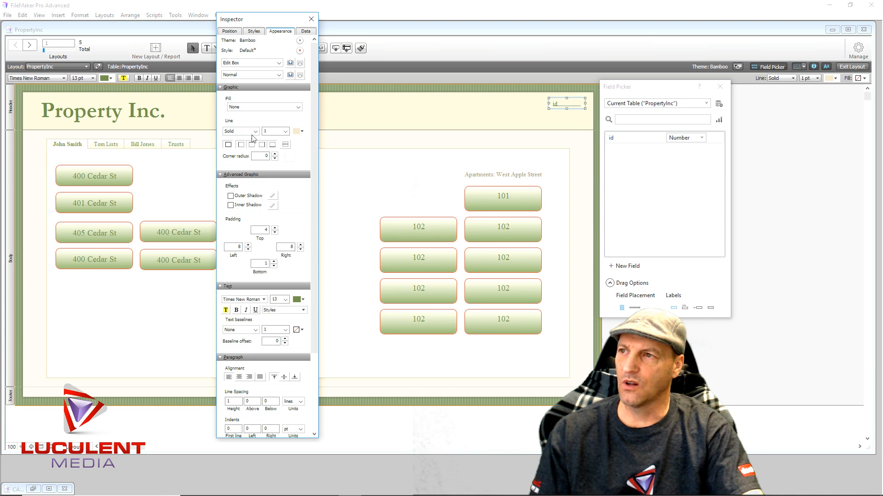
left_click(256, 132)
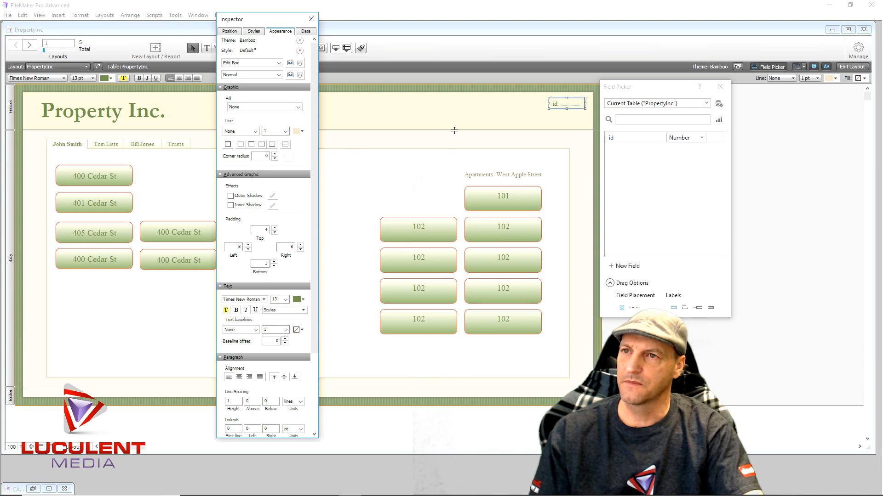
left_click(434, 117)
- Set the header id field's text colour to the tan theme colour and close the Inspector
left_click(574, 105)
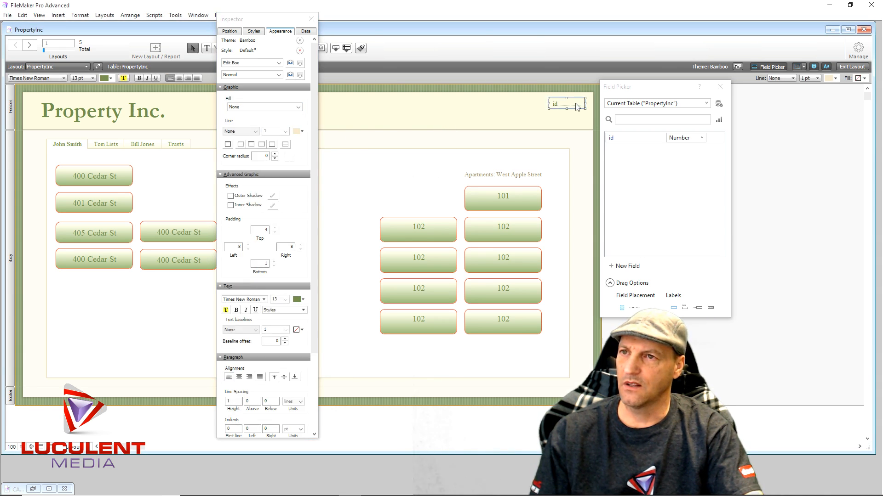
left_click(303, 301)
left_click(303, 301)
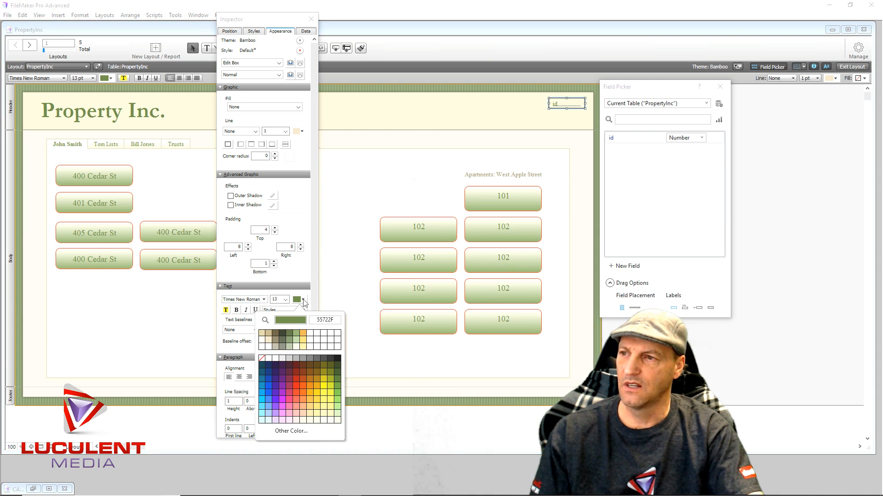
left_click(268, 334)
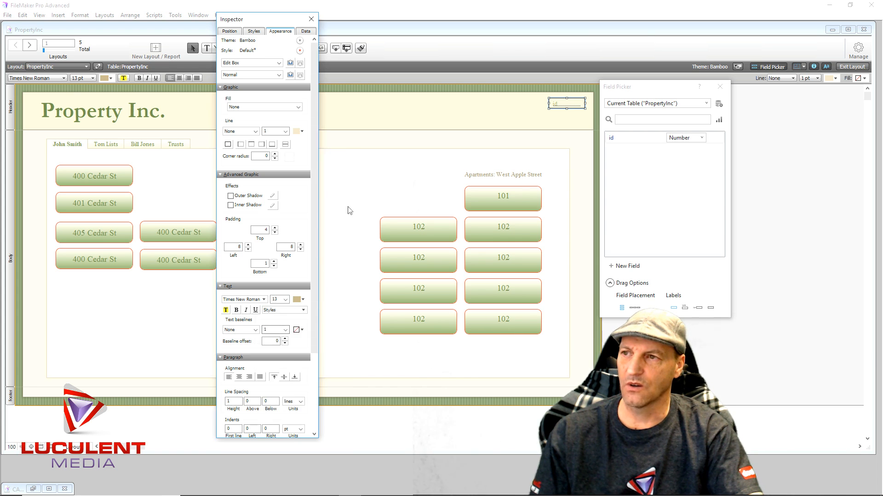
left_click(357, 191)
left_click(311, 19)
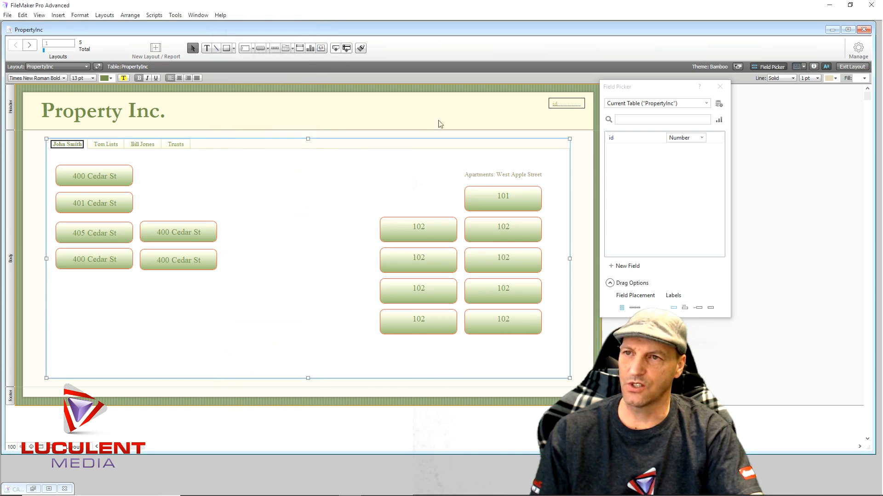
- Place the Paid Data field PN1000 over the lower part of the 101 button and narrow it to the button's width
left_click(497, 114)
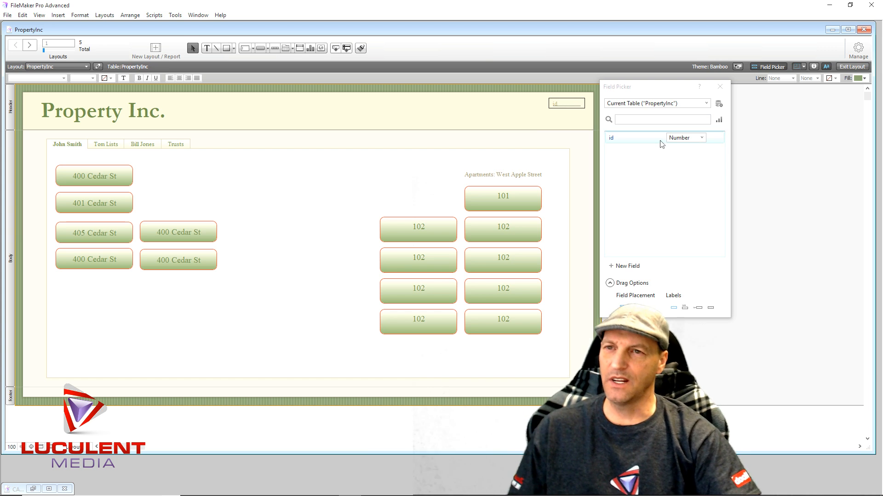
left_click(706, 103)
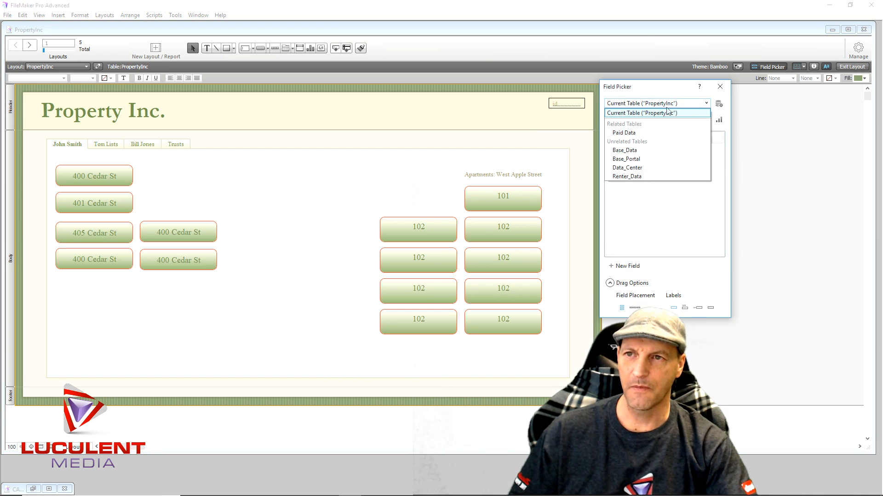
left_click(631, 134)
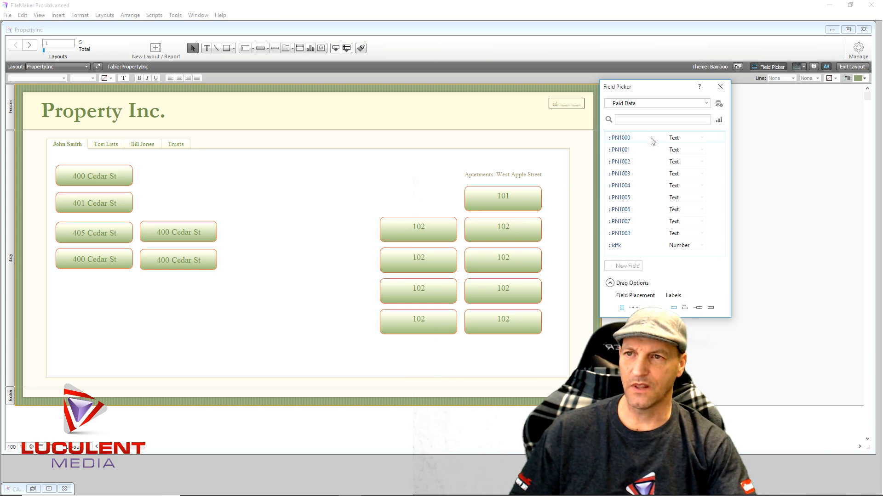
left_click_drag(651, 141, 464, 203)
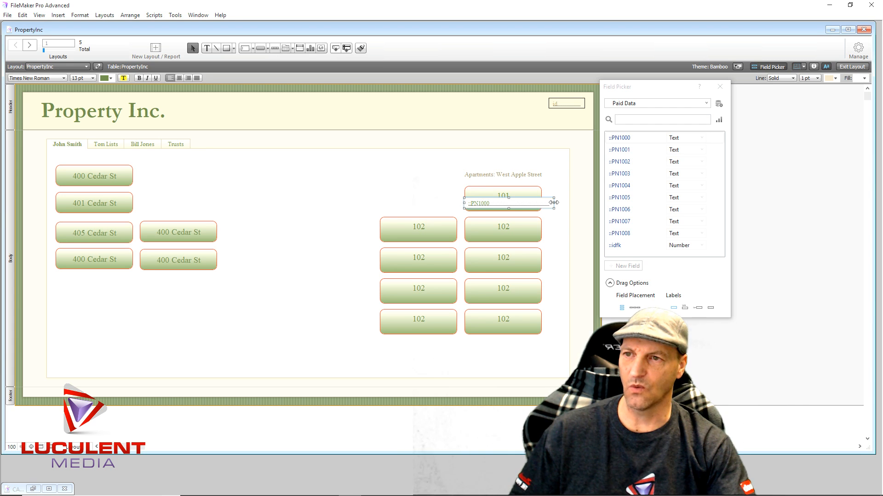
left_click_drag(554, 203, 541, 203)
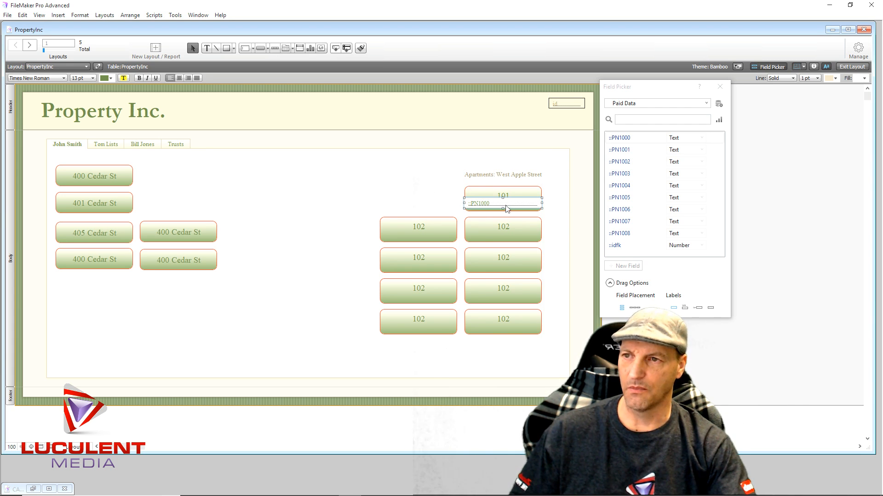
- Center the PN1000 field's text and shift the field slightly down on the 101 button
left_click(179, 78)
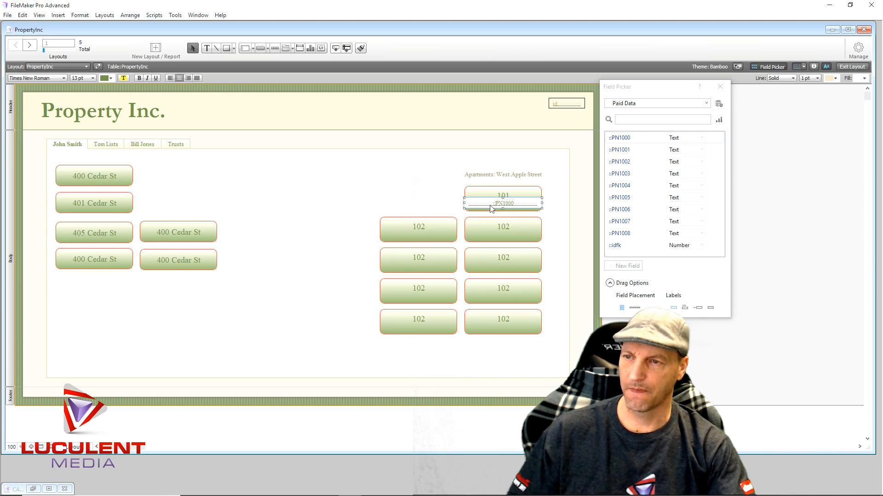
left_click_drag(500, 212, 503, 216)
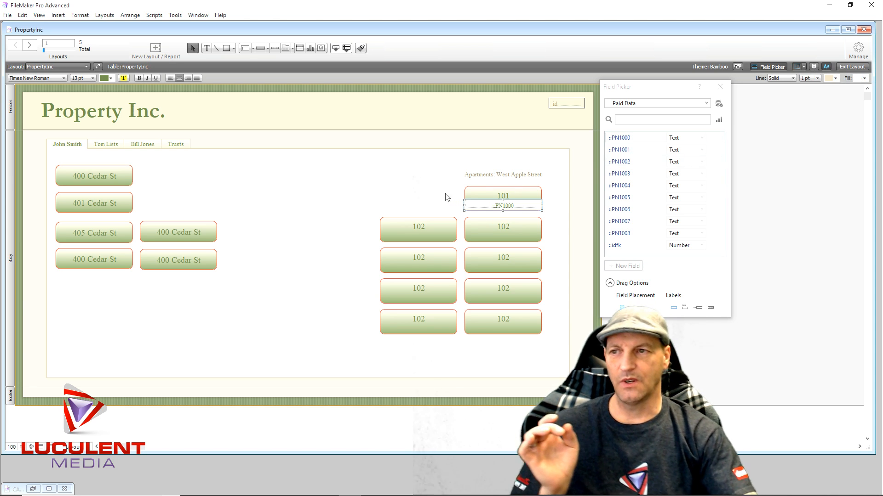
left_click(419, 194)
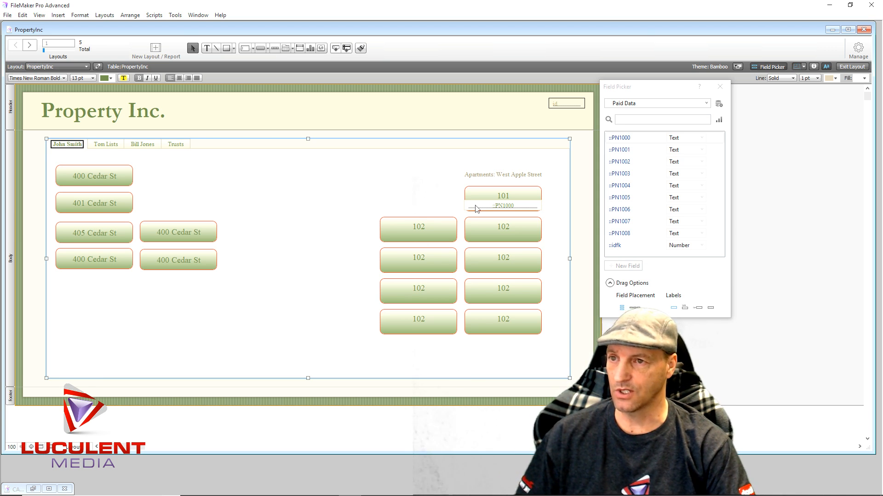
- Place the Paid Data field PN1002 on the 102 button directly below 101, fine-tune its height position and center its text
left_click(487, 208)
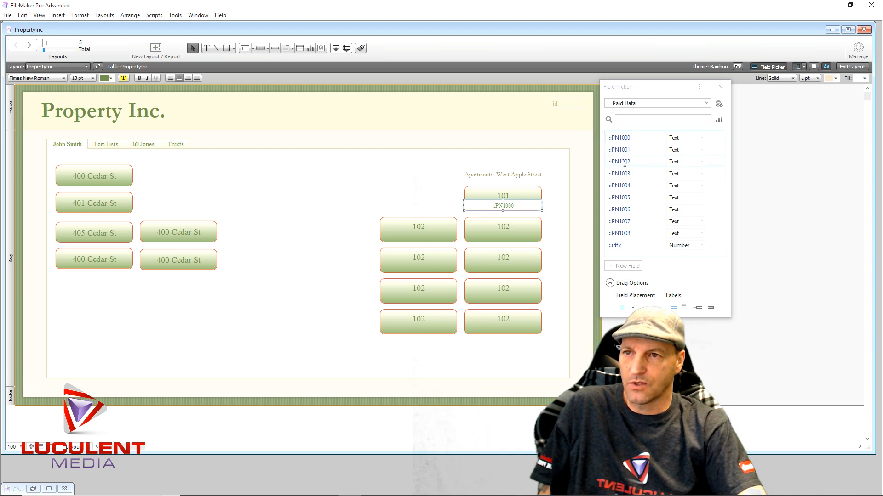
left_click_drag(623, 165, 467, 235)
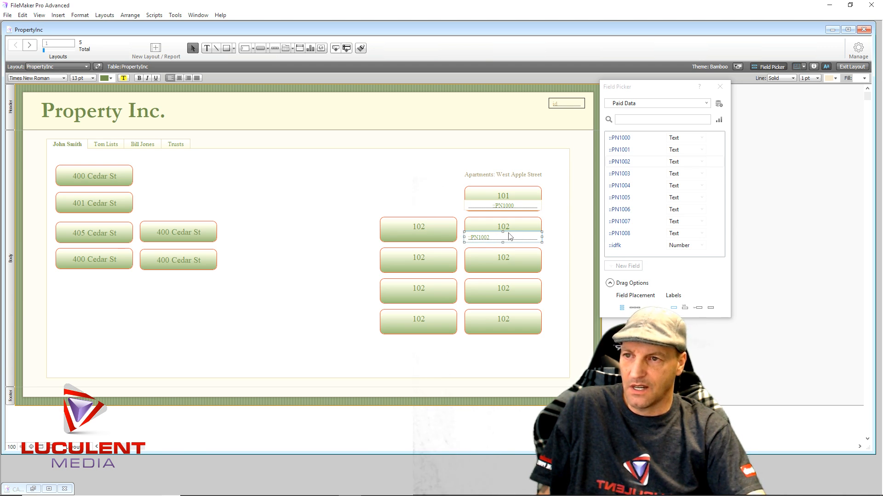
key("Up")
key("Up")
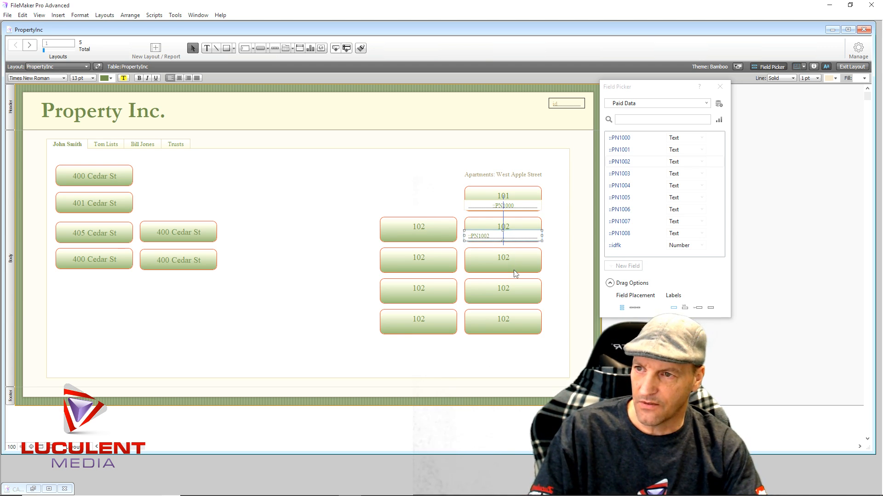
key("Down")
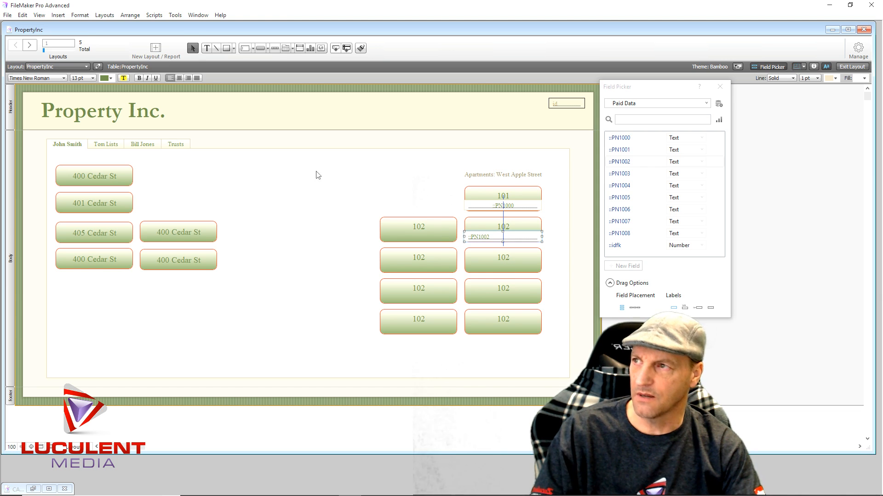
left_click(179, 77)
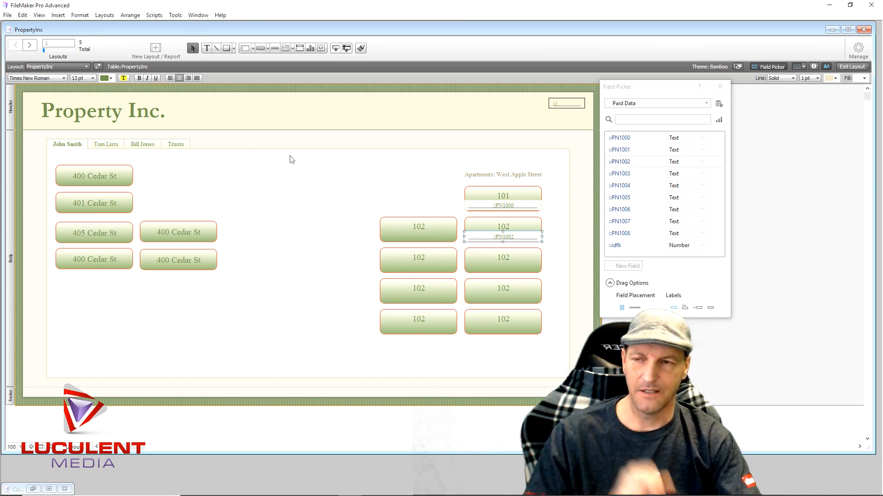
left_click(305, 165)
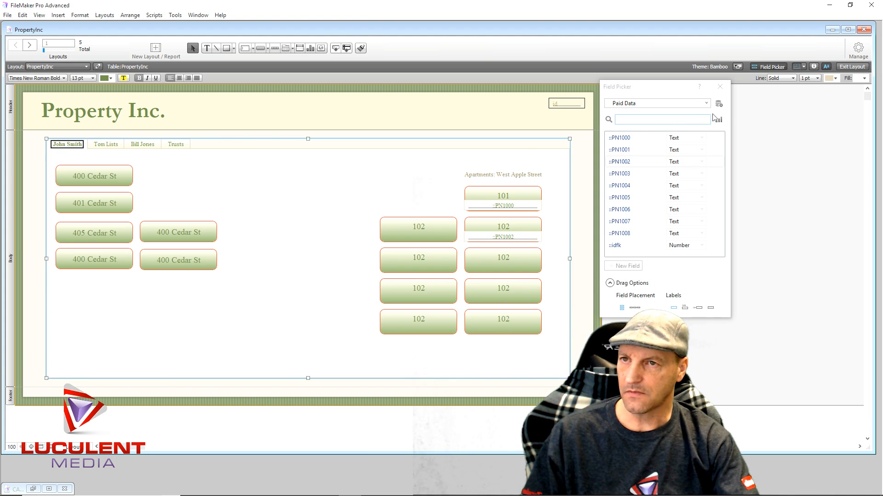
- Close the Field Picker and set the fill of the PN1000 field on the 101 button to None
left_click(720, 86)
left_click(516, 207)
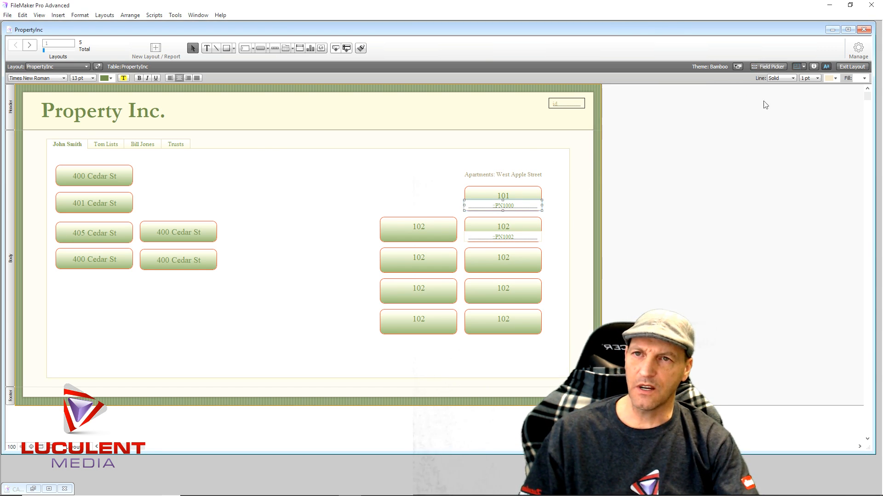
left_click(813, 67)
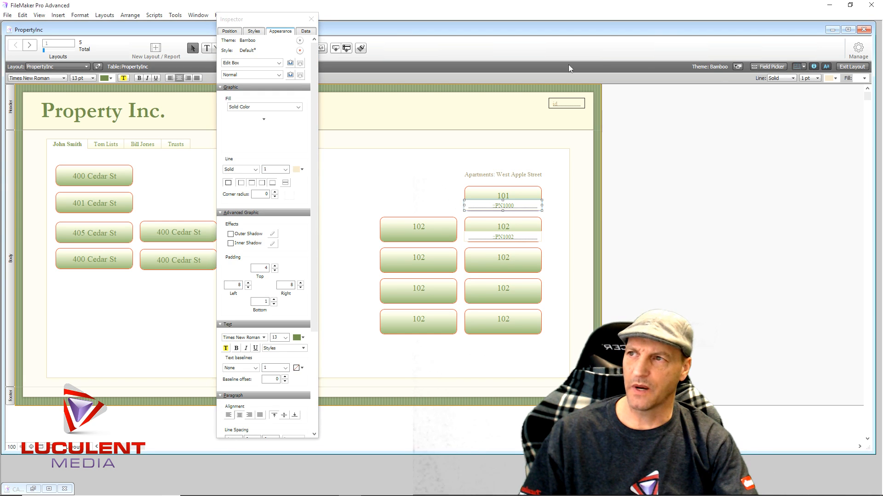
left_click(276, 108)
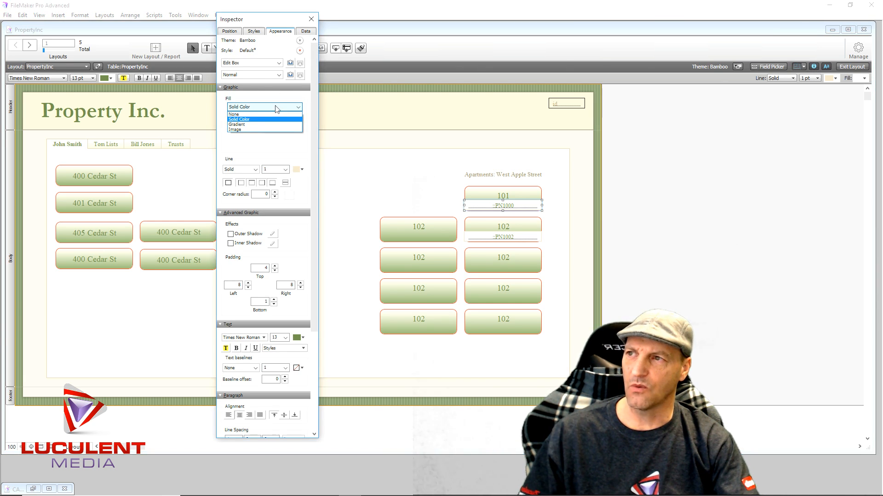
left_click(254, 115)
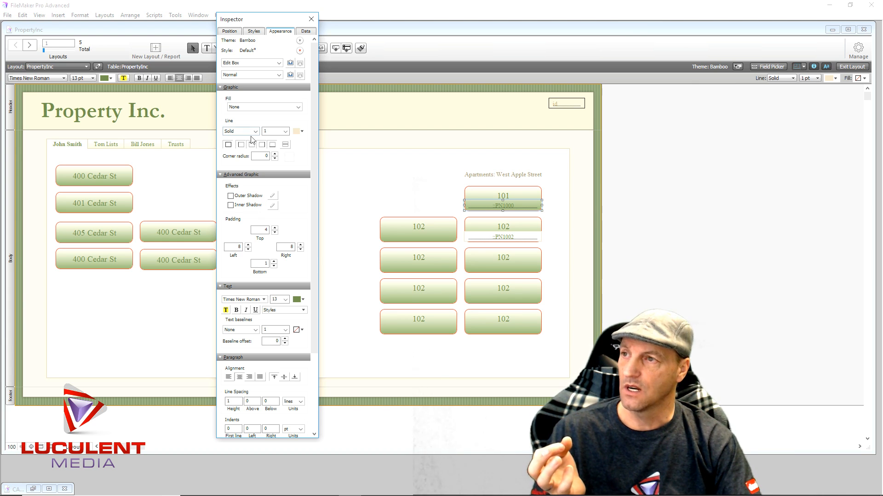
- Set the line of the PN1000 field on the 101 button to None and its text color to yellow
left_click(255, 131)
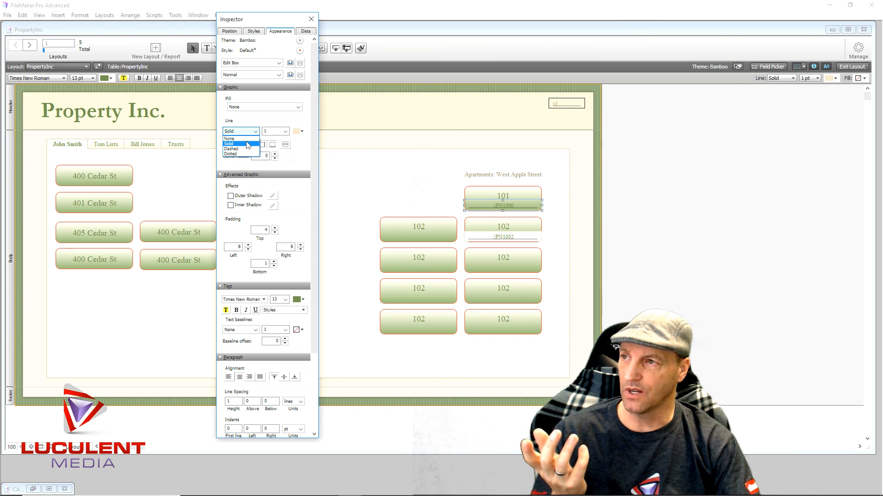
left_click(249, 139)
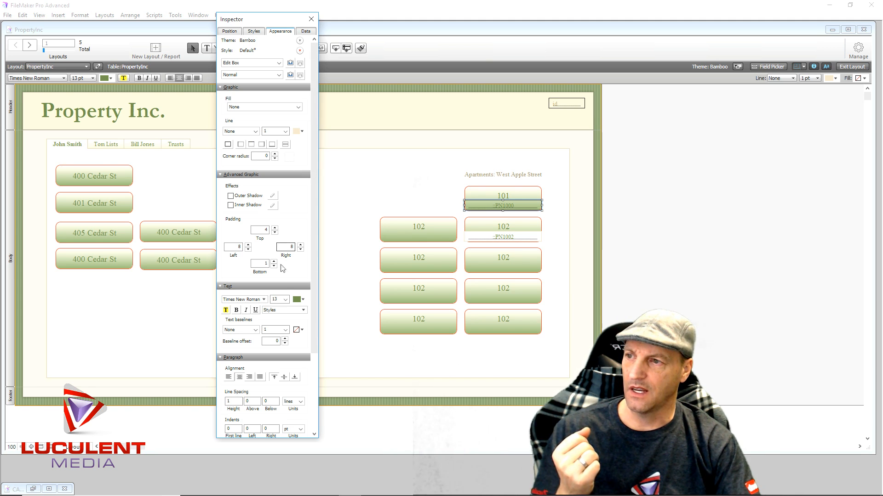
left_click(304, 300)
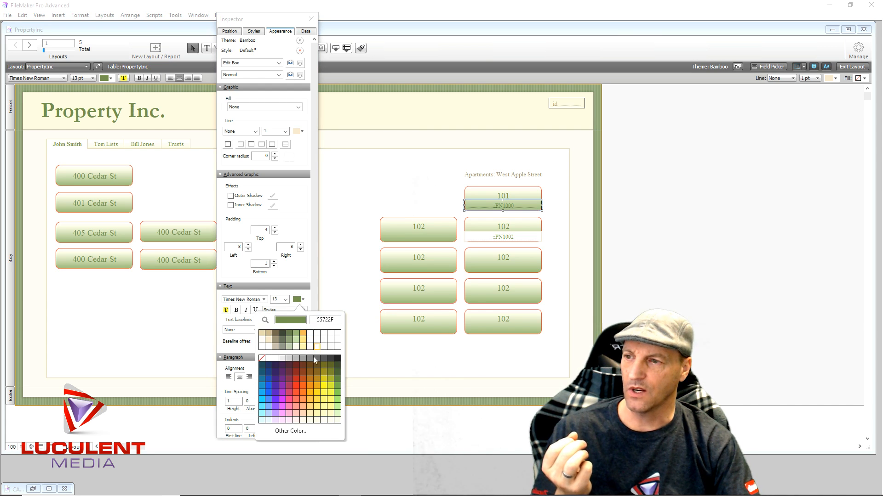
left_click(324, 387)
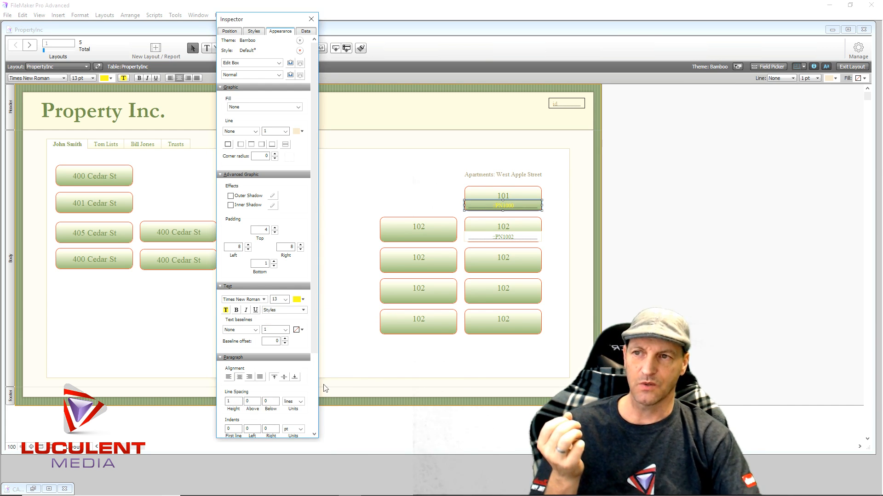
left_click(303, 300)
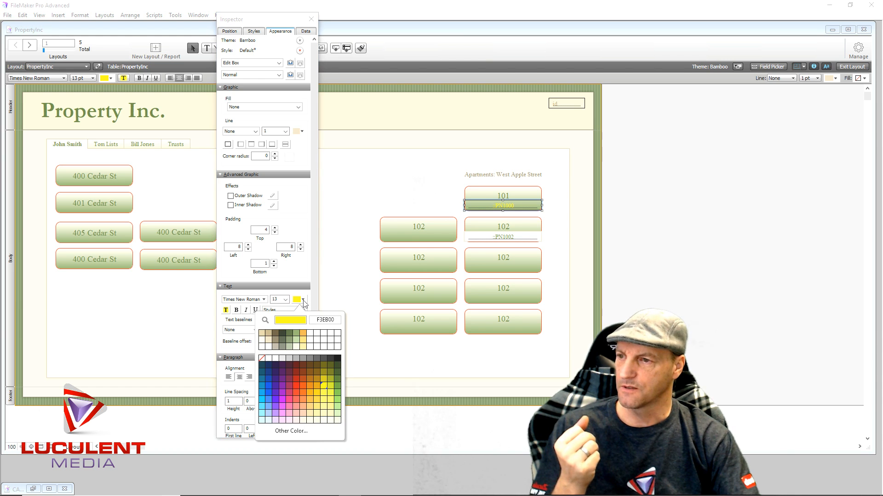
left_click(325, 401)
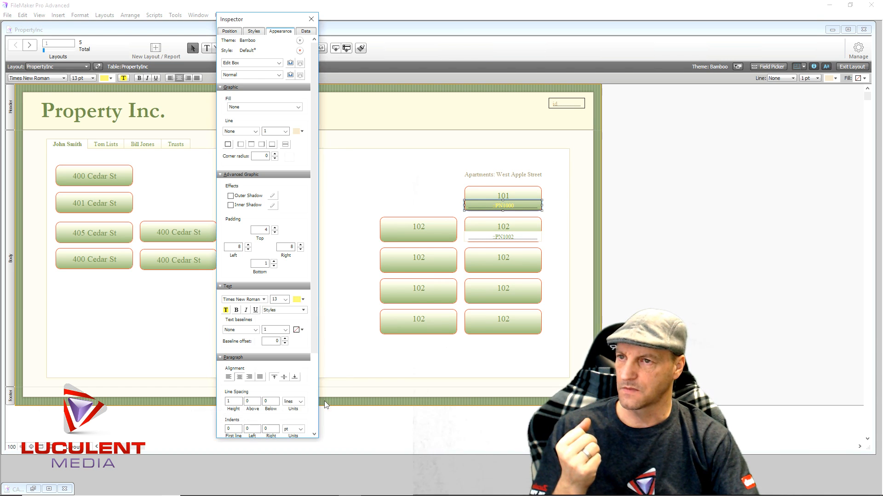
left_click(303, 299)
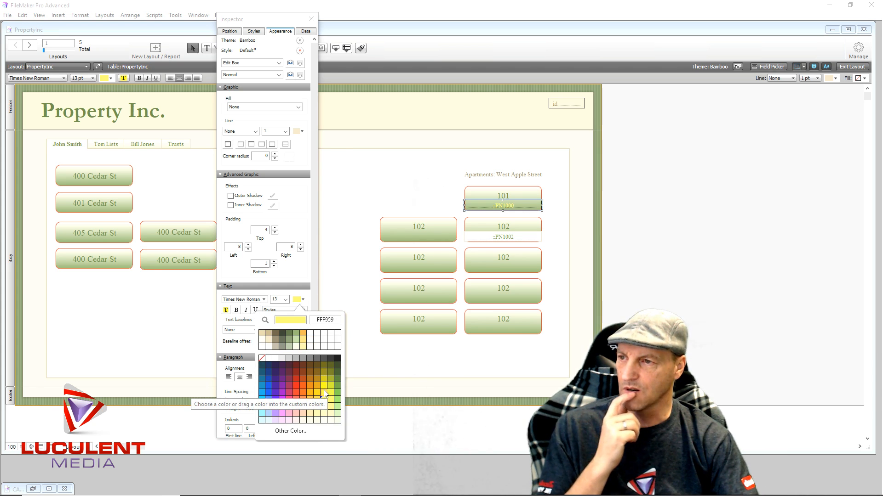
left_click(324, 390)
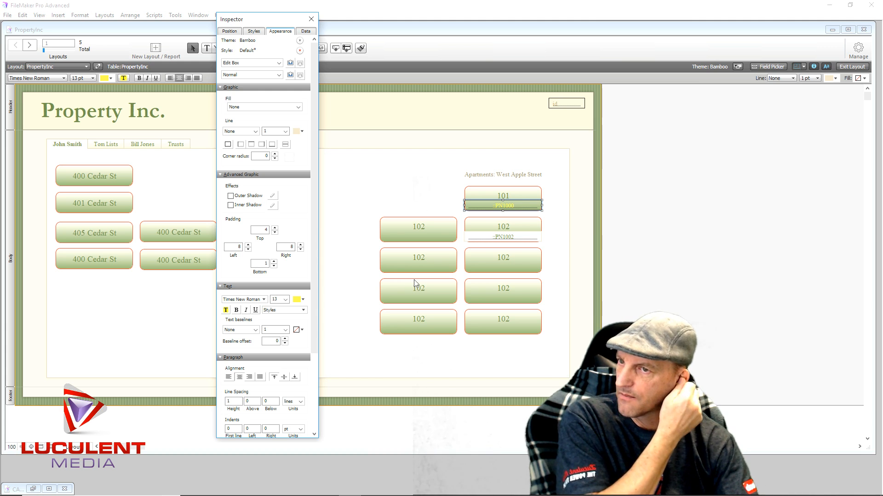
- Set the PN1002 field's fill and line to None, color its text yellow and deselect it
left_click(491, 238)
left_click(288, 111)
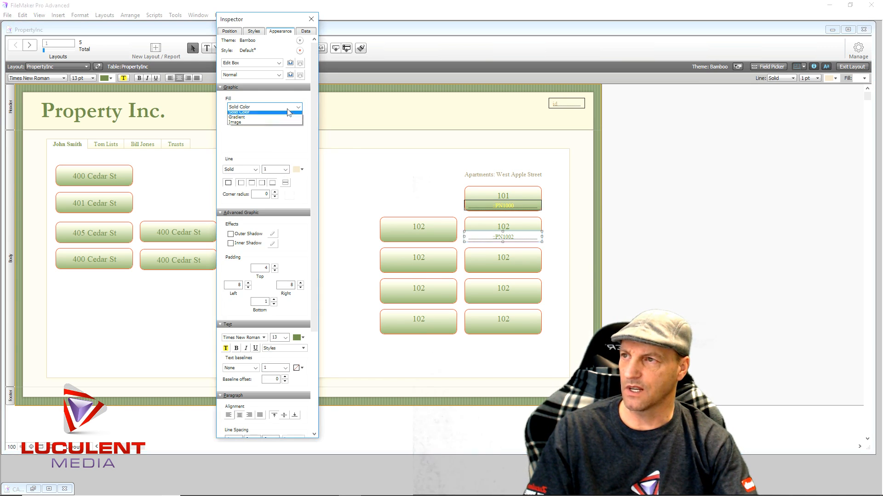
left_click(258, 108)
left_click(243, 132)
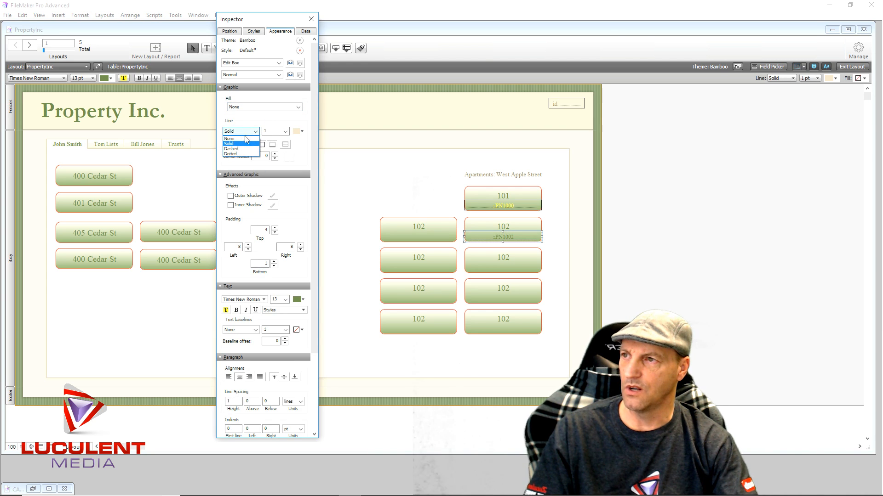
left_click(235, 139)
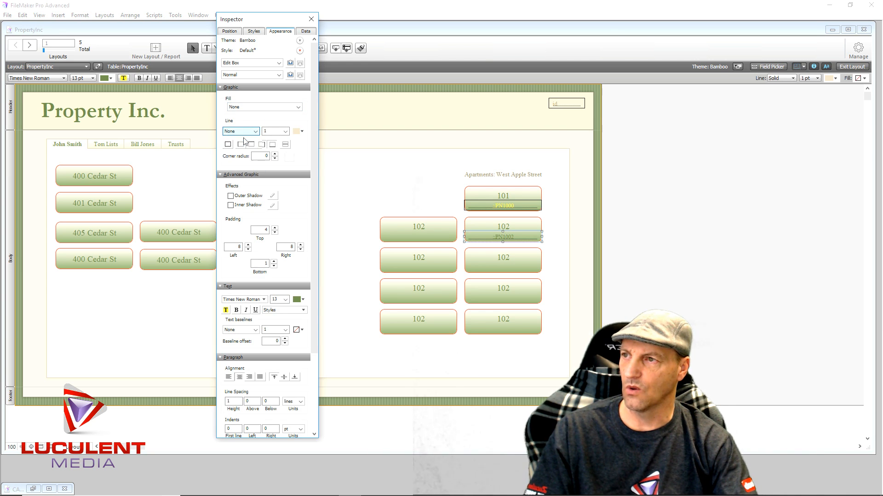
left_click(303, 300)
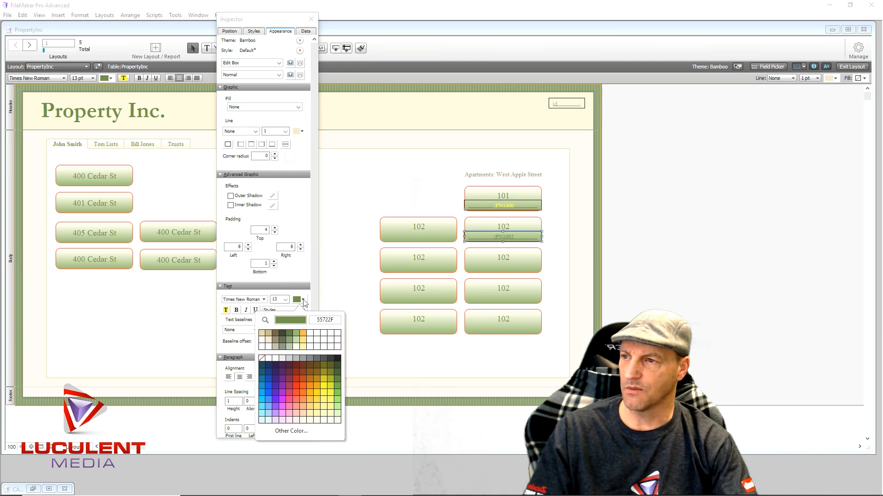
left_click(327, 395)
left_click(345, 219)
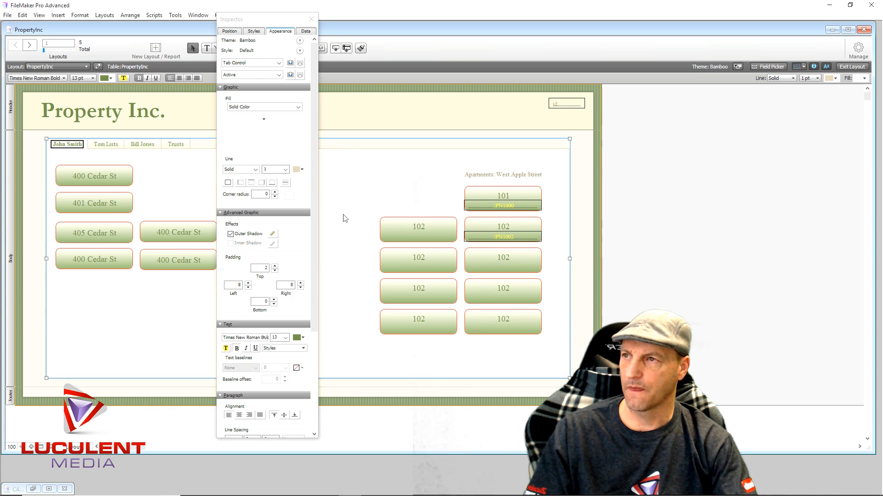
- Close the Inspector, switch to Browse mode and test the PN1000 field on the 101 button
left_click(311, 19)
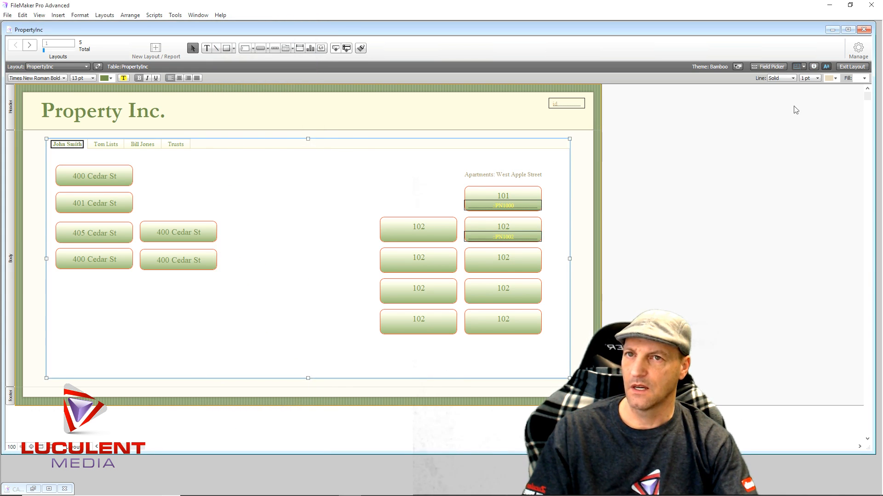
left_click(851, 67)
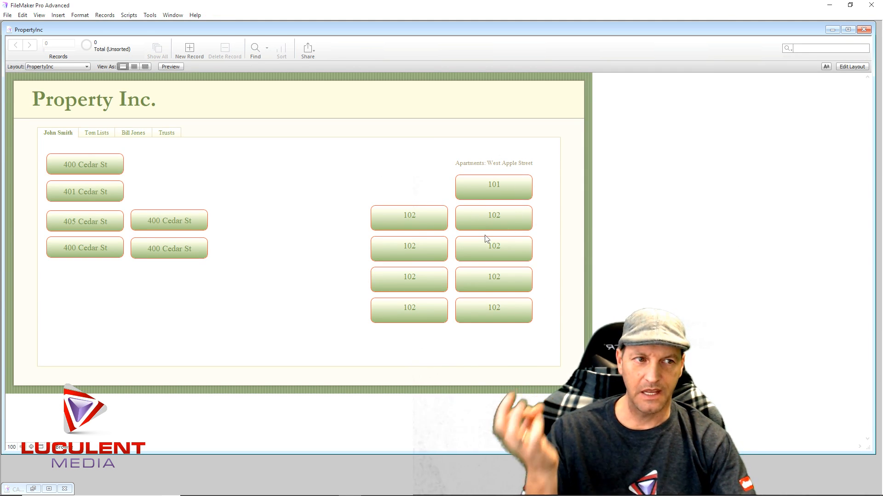
left_click(489, 194)
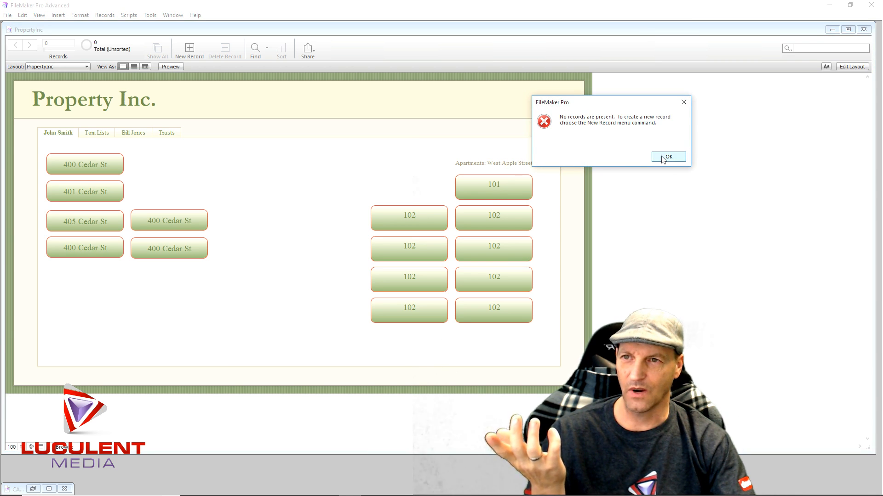
left_click(659, 160)
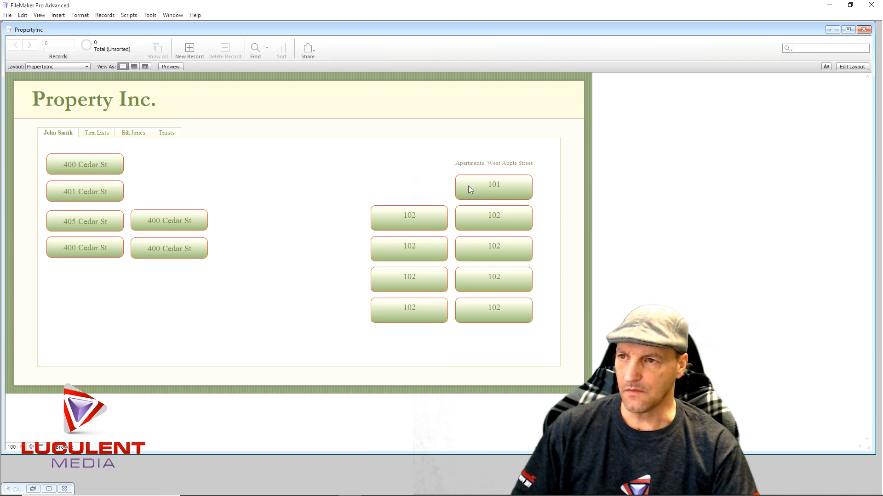
- Look through the Base_Data and Base_Portal layouts and bring up the Properties layout
left_click(86, 67)
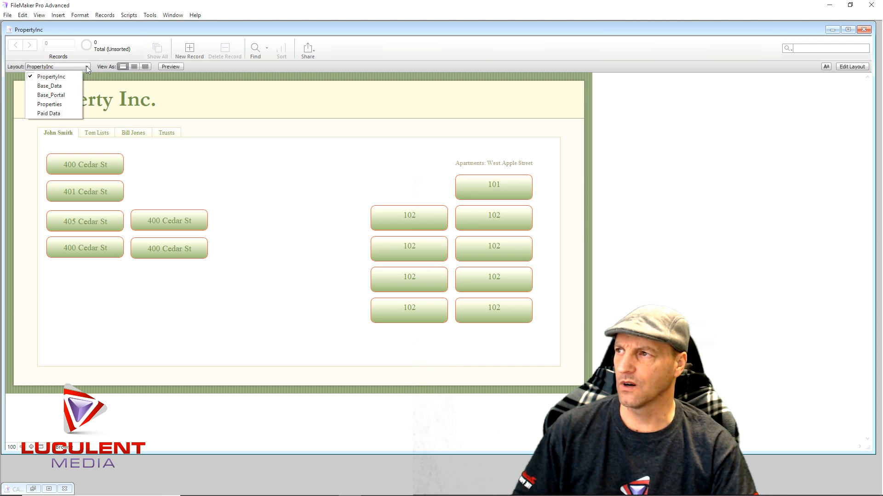
left_click(71, 86)
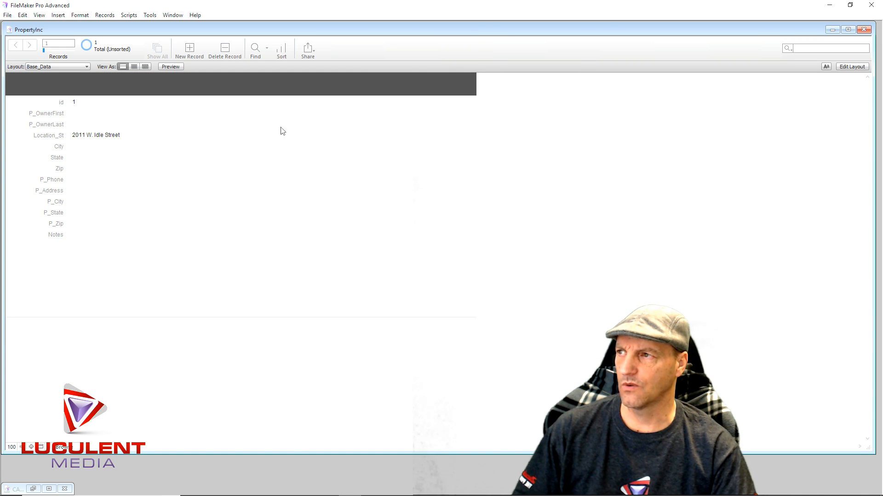
left_click(87, 67)
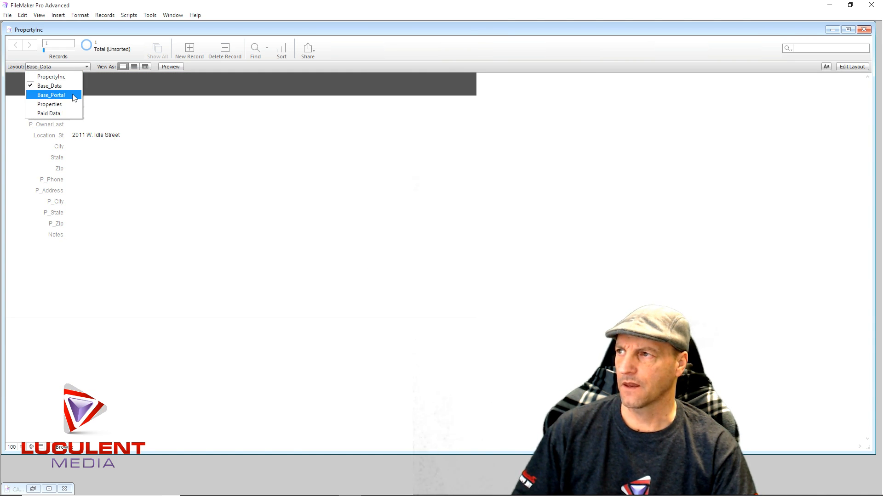
left_click(73, 93)
left_click(86, 67)
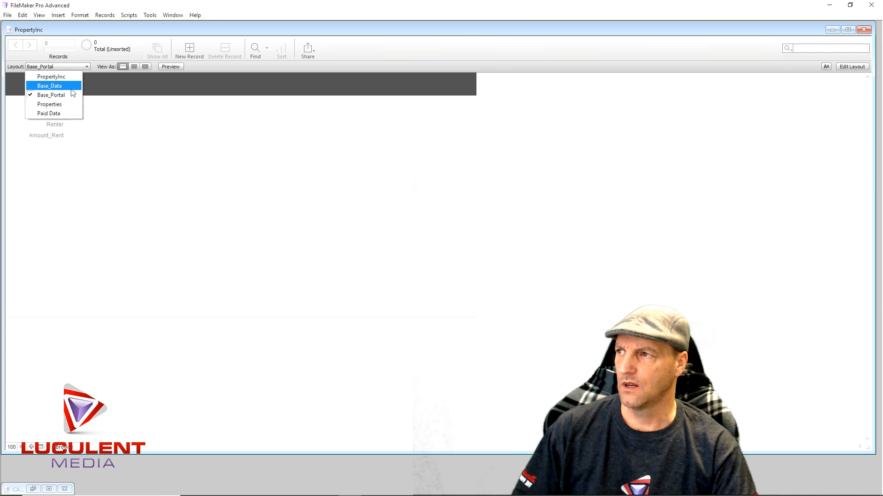
left_click(69, 104)
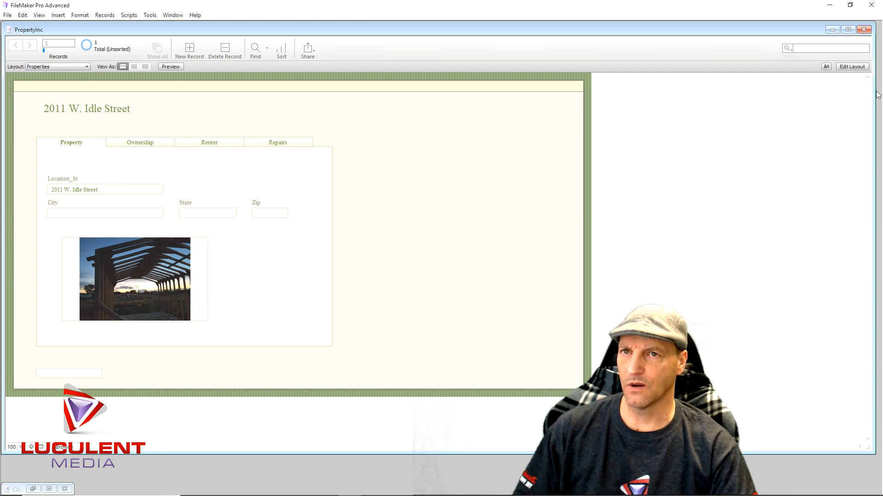
- Put the Properties layout into Layout mode and review the Base_Data table's field list in Manage Database
left_click(852, 67)
left_click(858, 48)
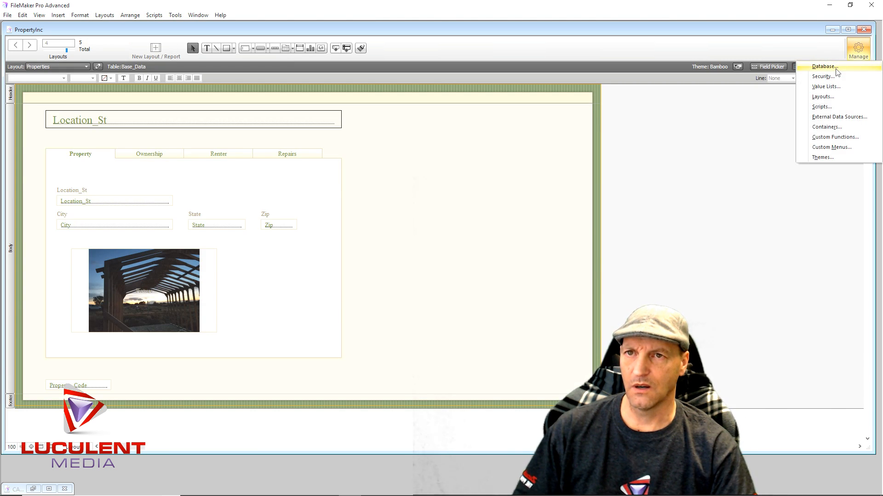
left_click(768, 65)
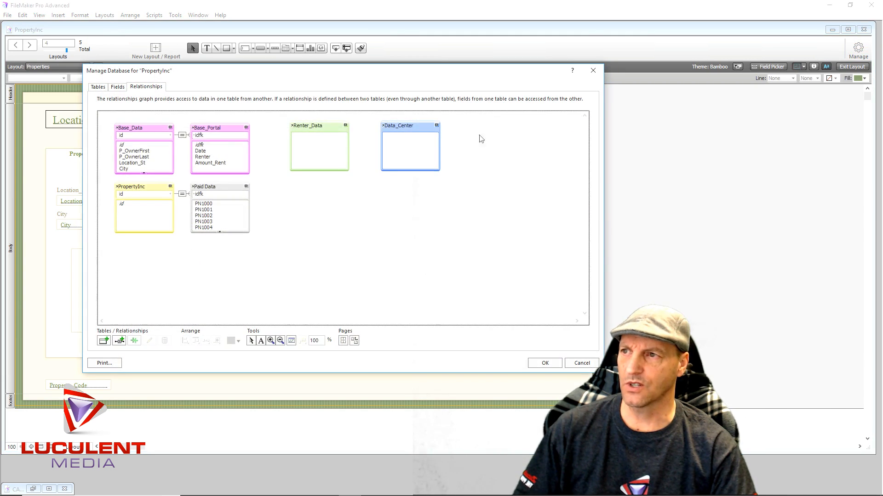
left_click(119, 87)
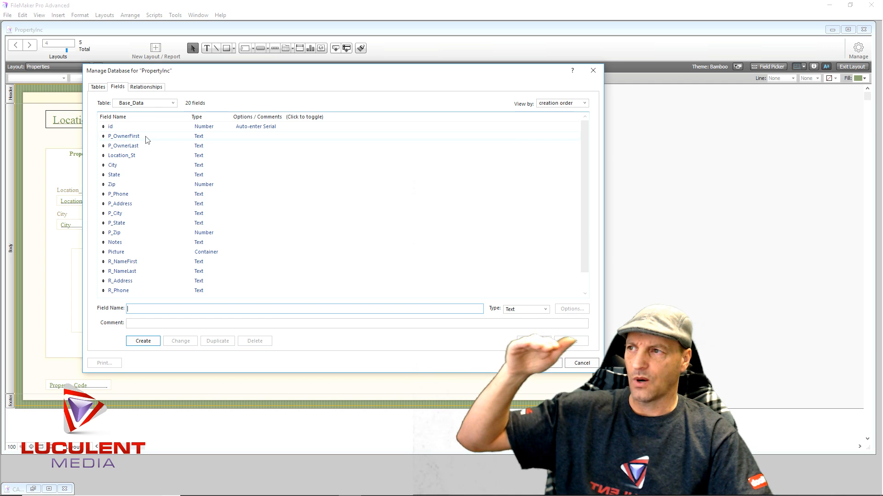
scroll(145, 160, "down", 1)
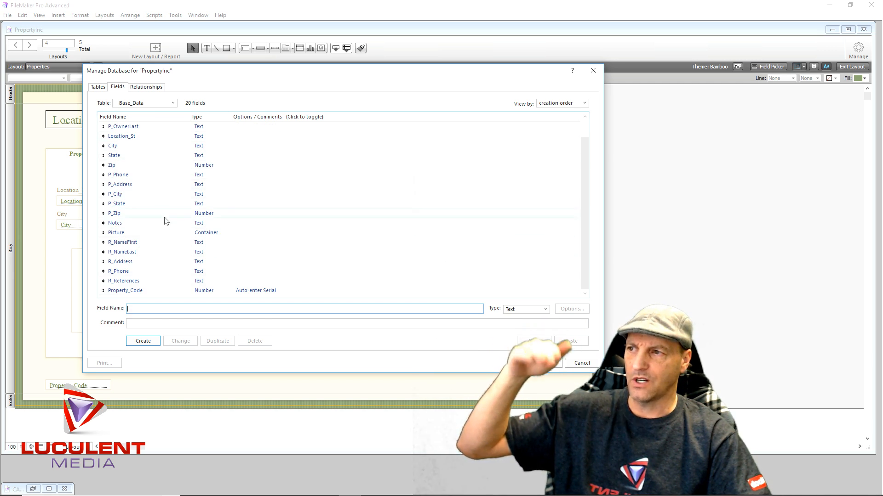
scroll(167, 239, "up", 1)
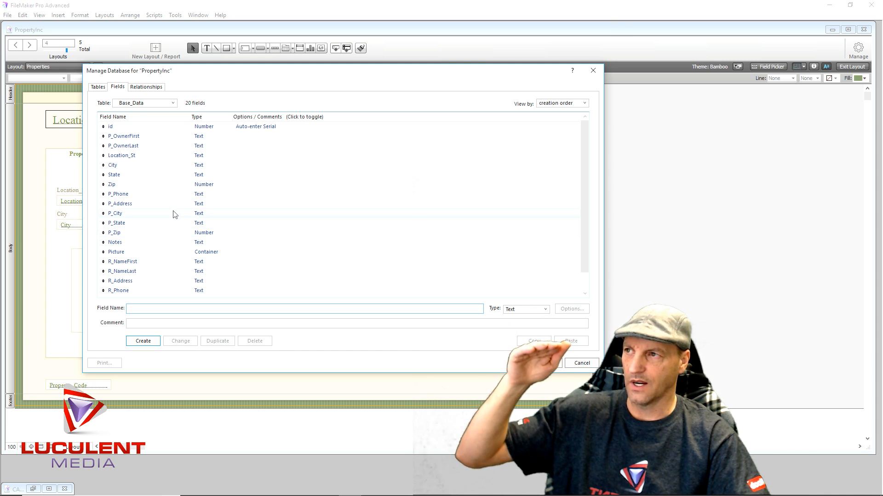
- Check the fields of the Renter_Data, Data_Center and Base_Portal tables, return to Base_Data and close Manage Database
left_click(173, 104)
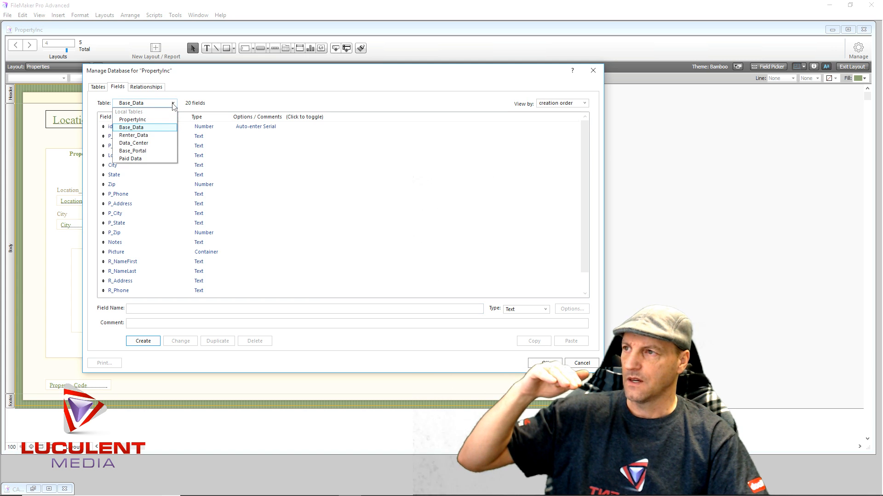
left_click(157, 136)
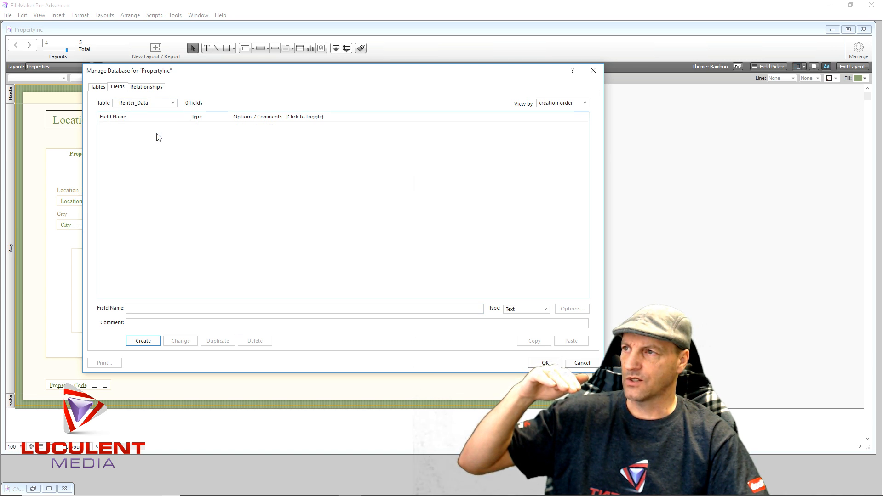
left_click(173, 105)
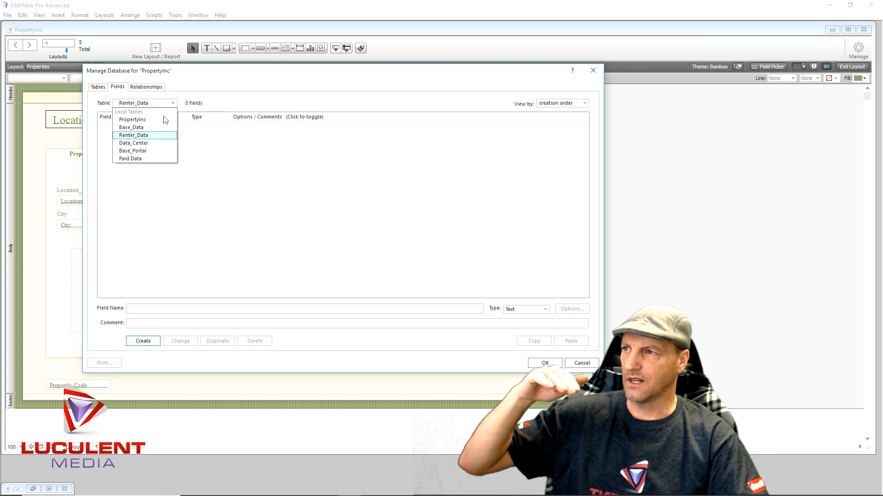
left_click(171, 143)
left_click(170, 105)
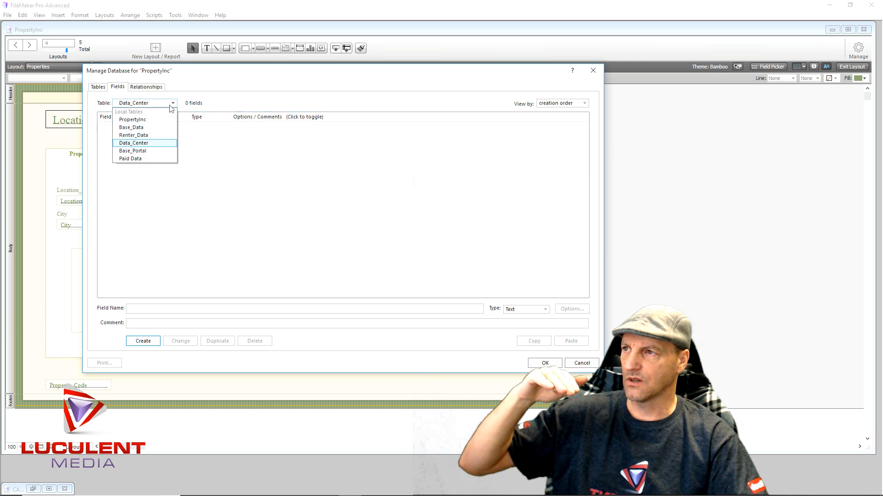
left_click(165, 152)
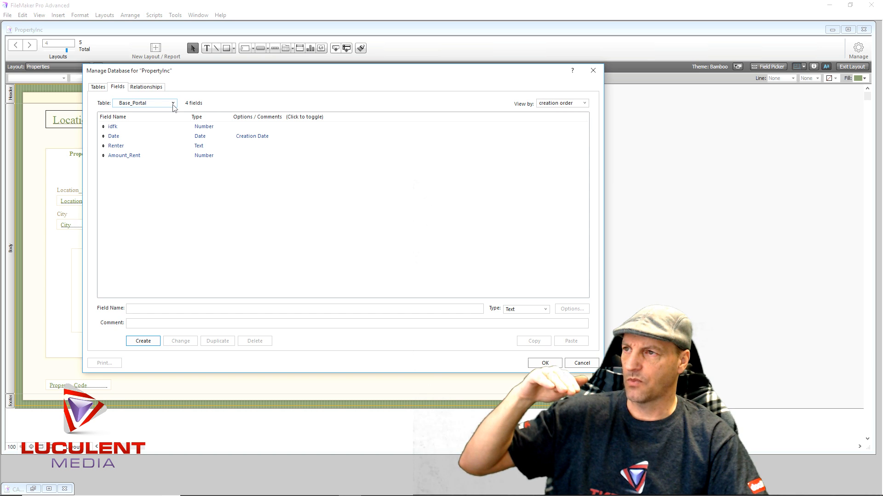
left_click(174, 107)
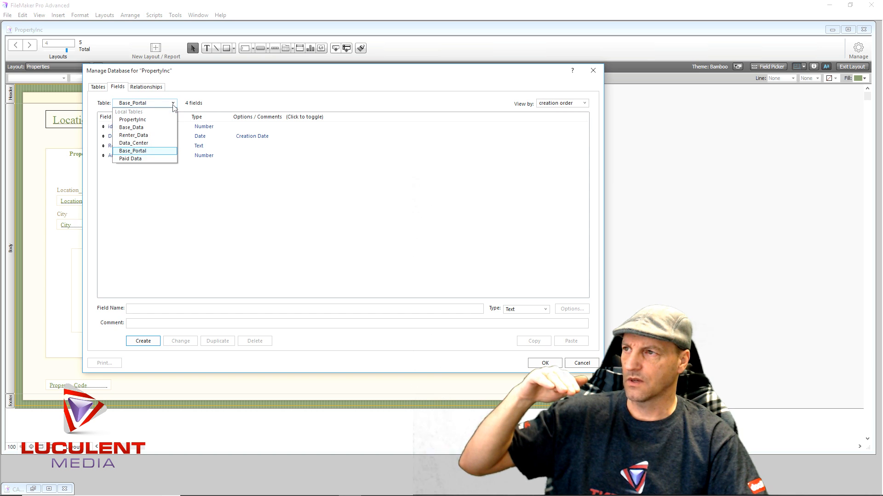
left_click(167, 127)
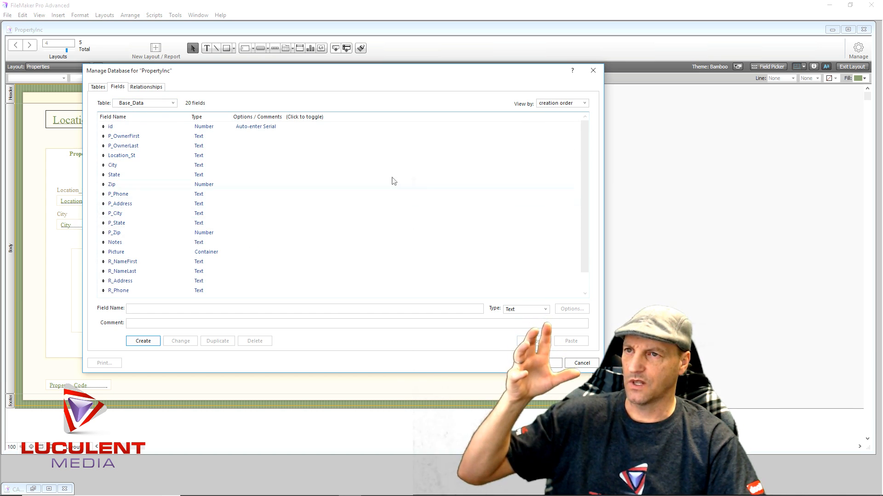
left_click(593, 71)
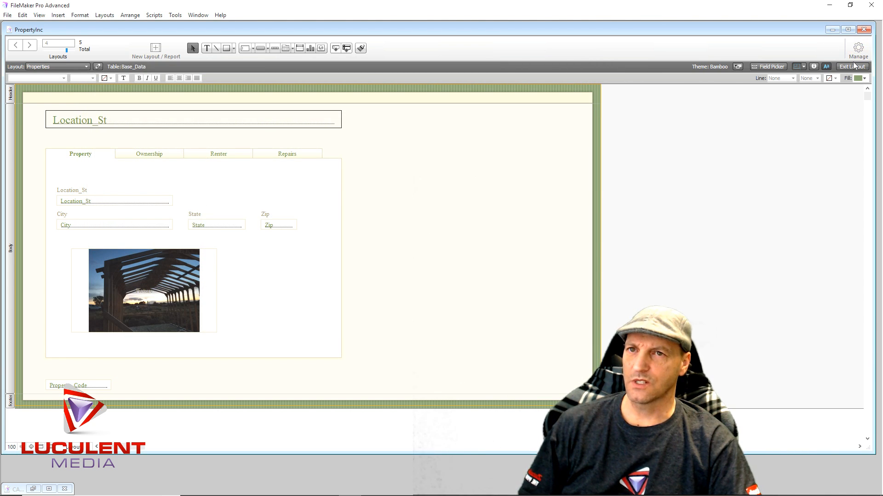
- Create a new computer List layout named List Data that shows records from Base_Data
left_click(105, 16)
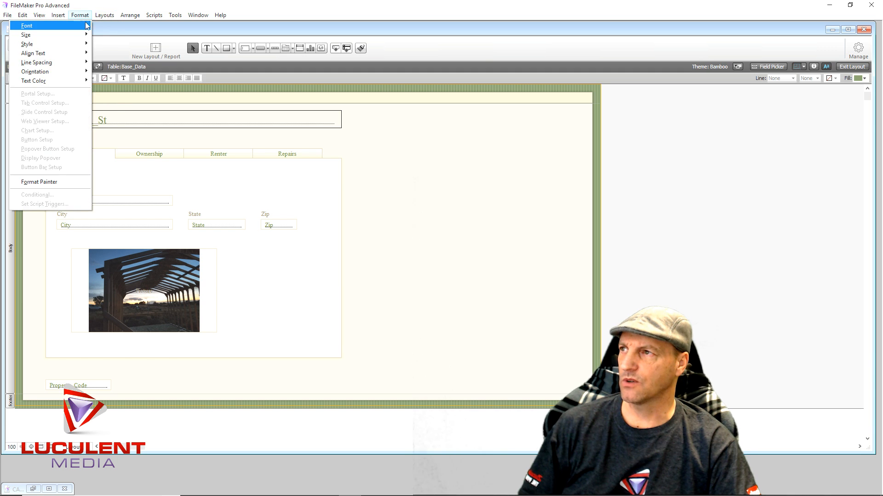
left_click(87, 26)
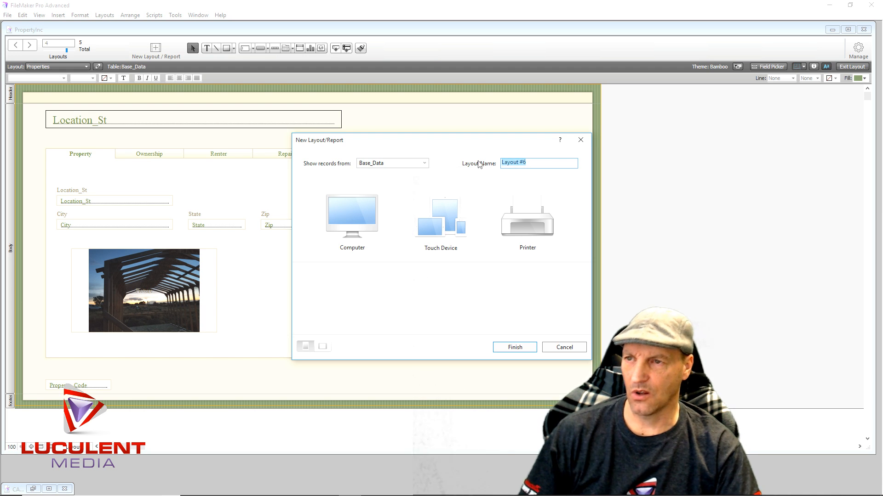
type("List Data")
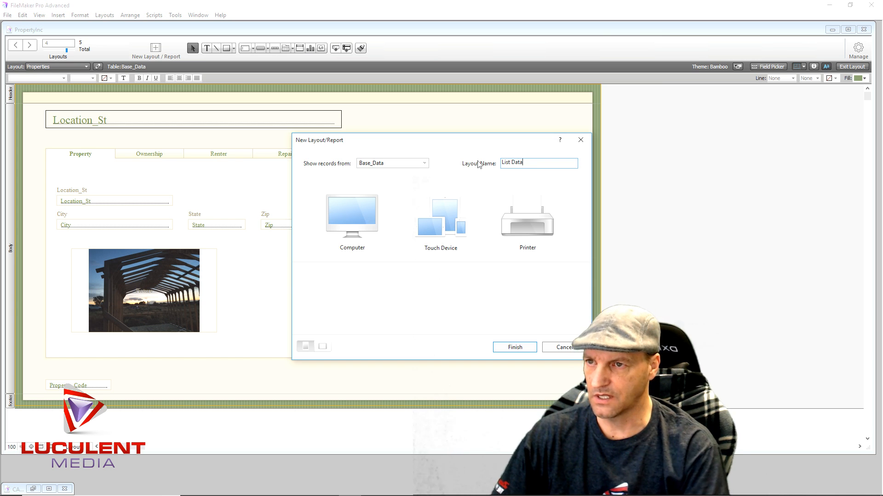
left_click(357, 214)
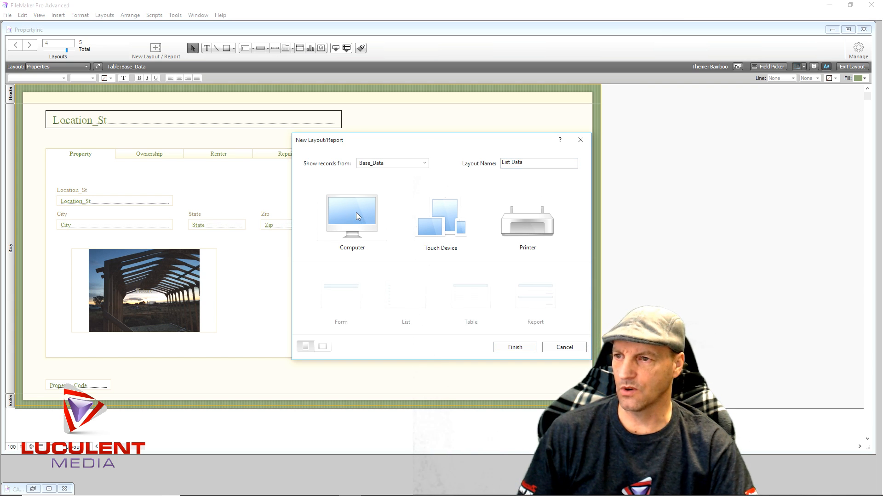
left_click(412, 299)
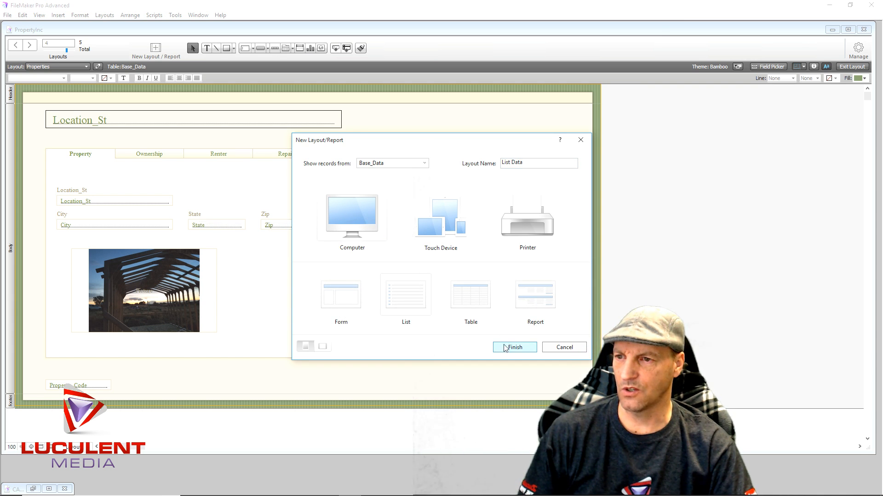
left_click(504, 348)
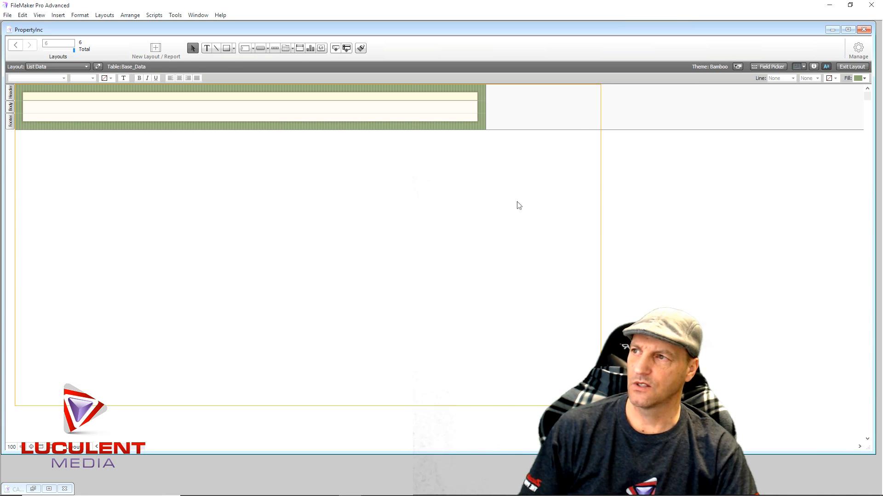
- Widen the List Data layout to the page boundary and place the Location_St field at the start of the body
left_click_drag(485, 108, 601, 112)
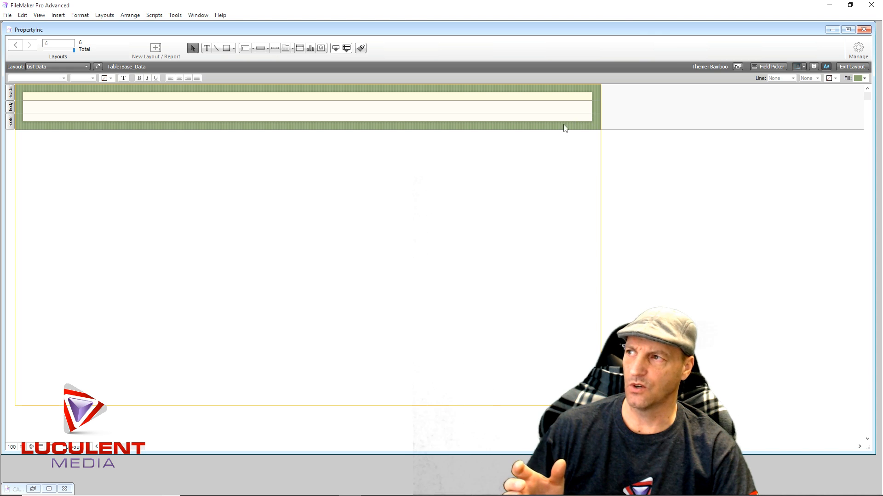
left_click(776, 68)
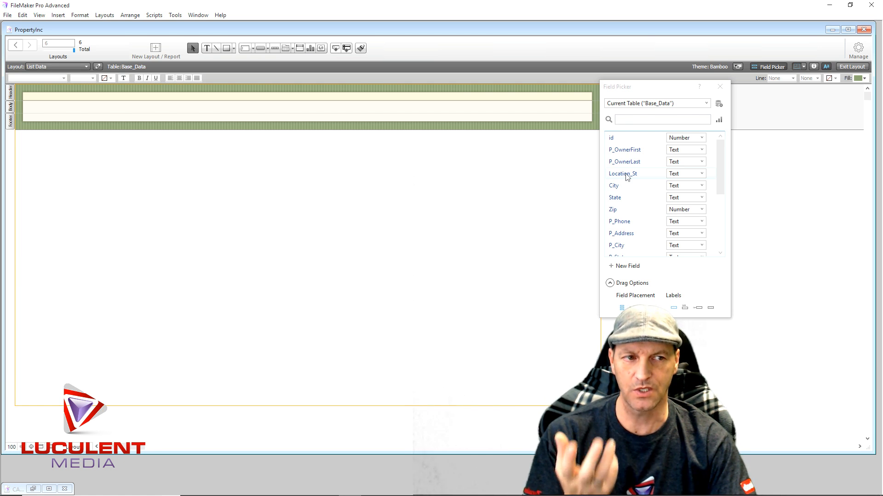
left_click_drag(627, 177, 26, 106)
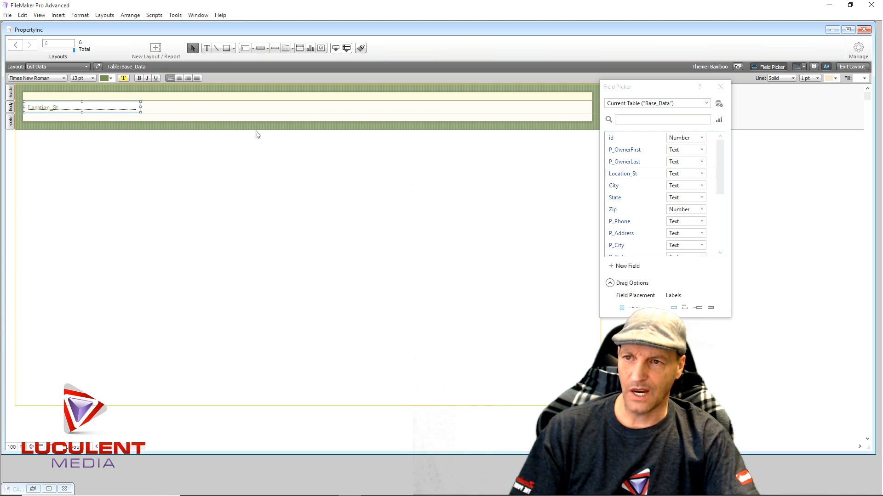
- Place the R_NameFirst and R_NameLast fields side by side after Location_St in the body, narrowing each to about its label's width
scroll(642, 219, "down", 1)
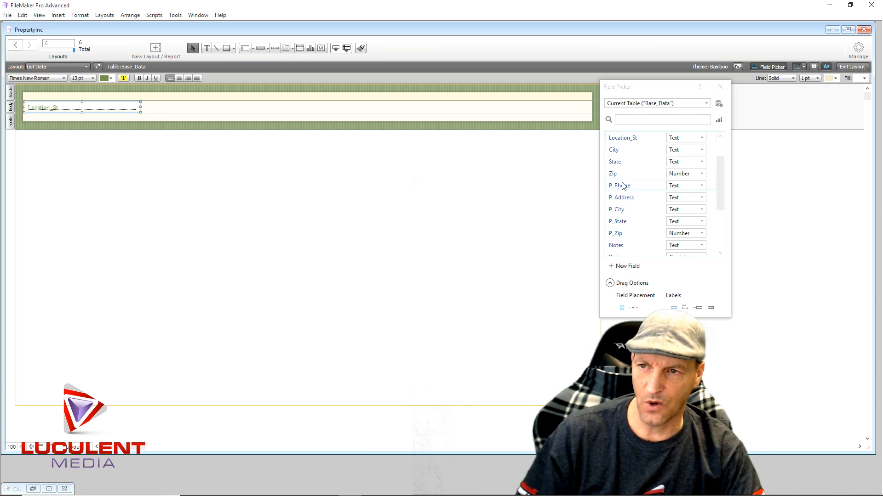
scroll(634, 186, "down", 2)
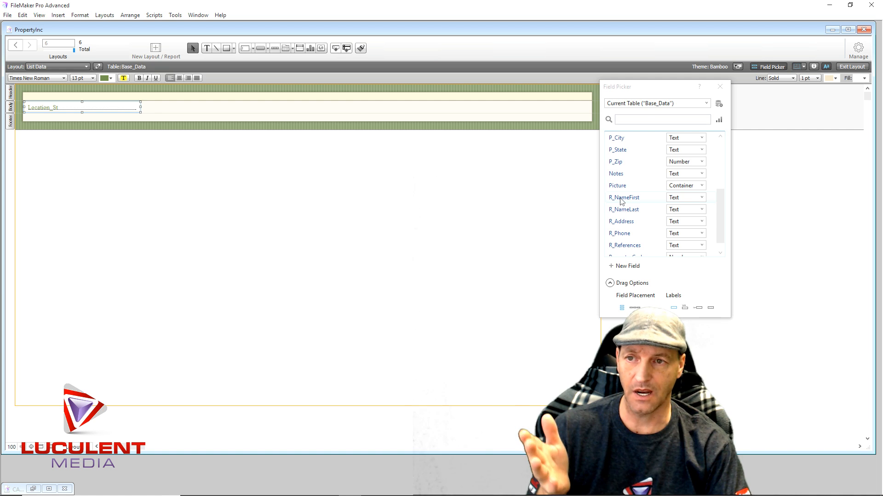
left_click_drag(621, 201, 142, 107)
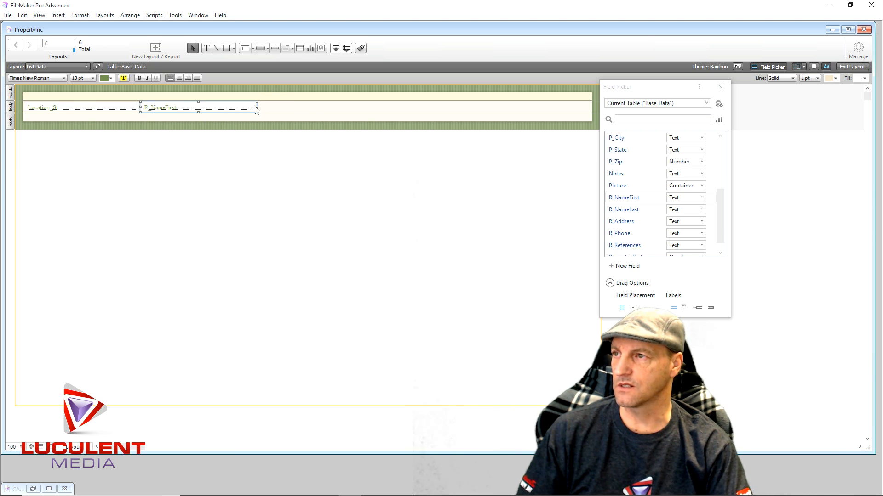
left_click_drag(256, 106, 182, 106)
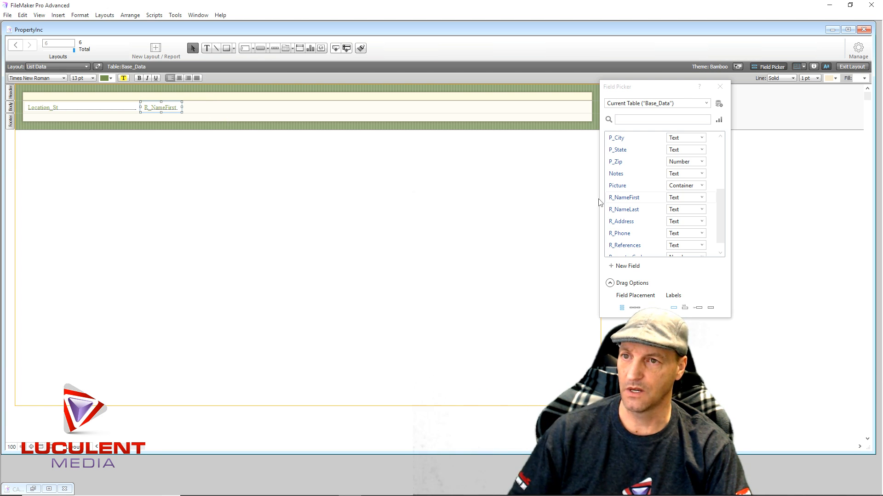
left_click_drag(623, 210, 184, 107)
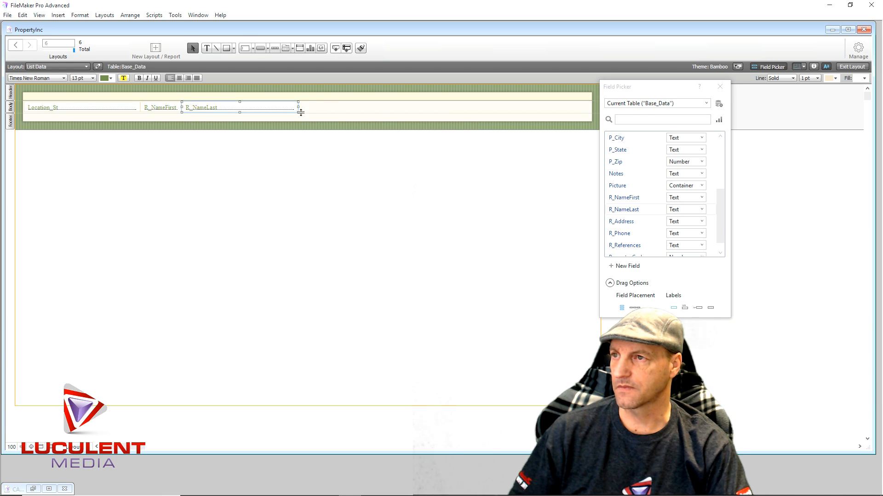
left_click_drag(298, 108, 235, 109)
left_click(271, 194)
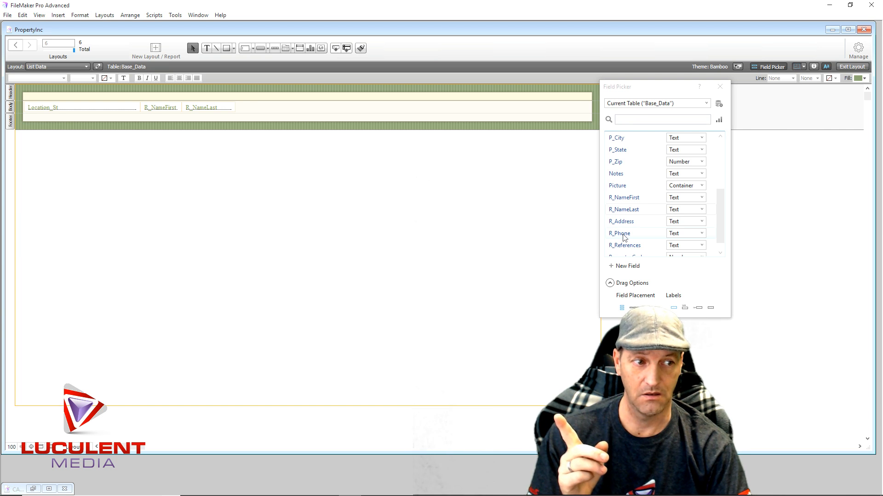
- Place a narrow Property_Code field after R_NameLast in the body and close the Field Picker
scroll(623, 238, "down", 1)
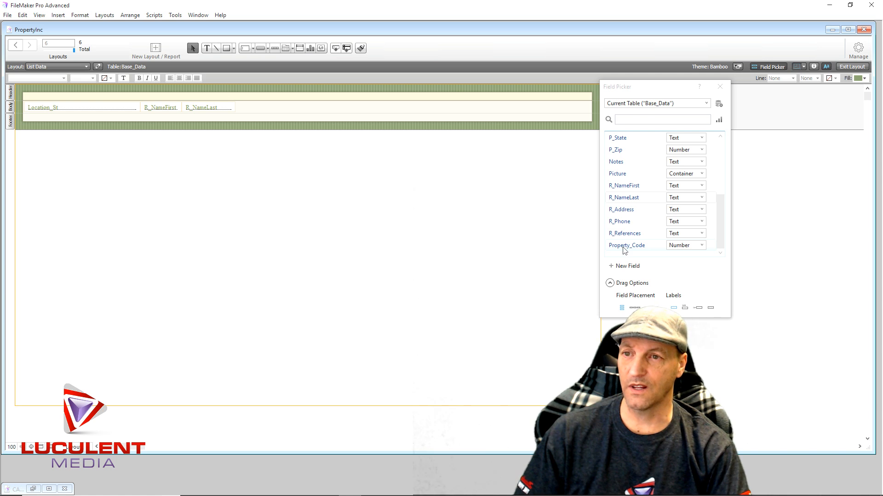
left_click_drag(625, 248, 239, 104)
left_click(285, 166)
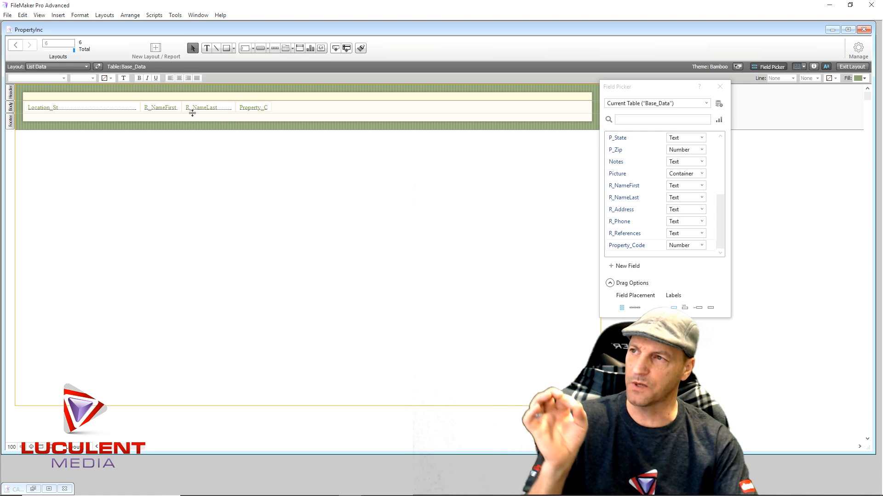
left_click(721, 86)
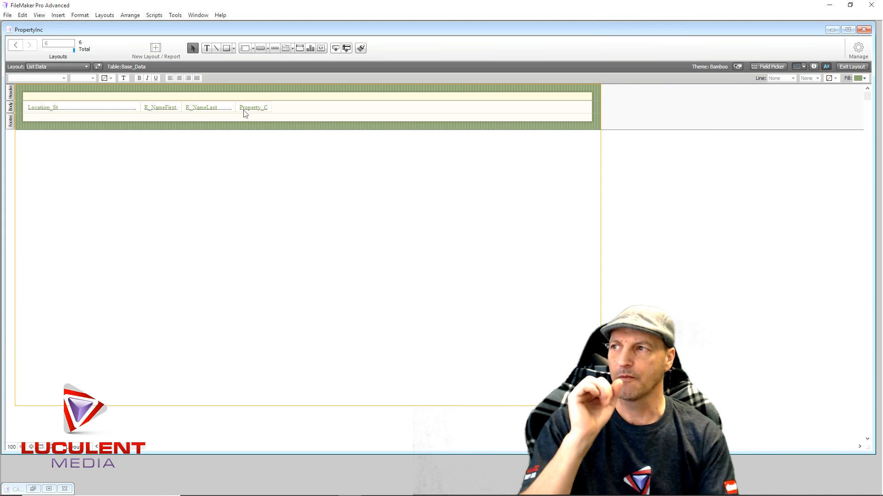
- Switch the List Data layout to Browse mode and check each field of the existing record in turn
left_click(844, 68)
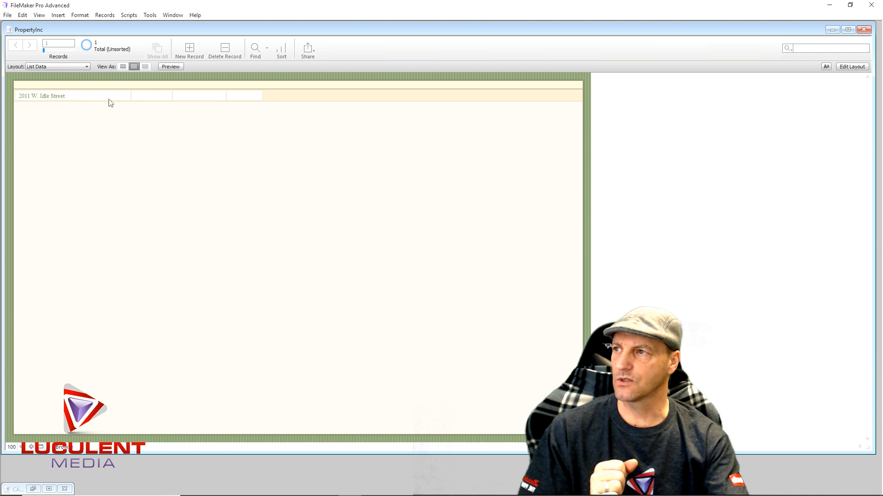
left_click(87, 97)
key("Tab")
key("Tab")
key("Tab")
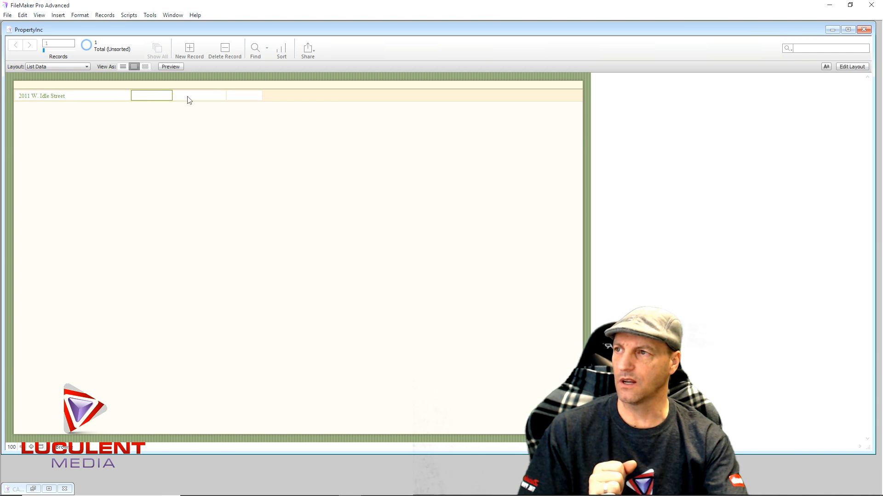
left_click(153, 97)
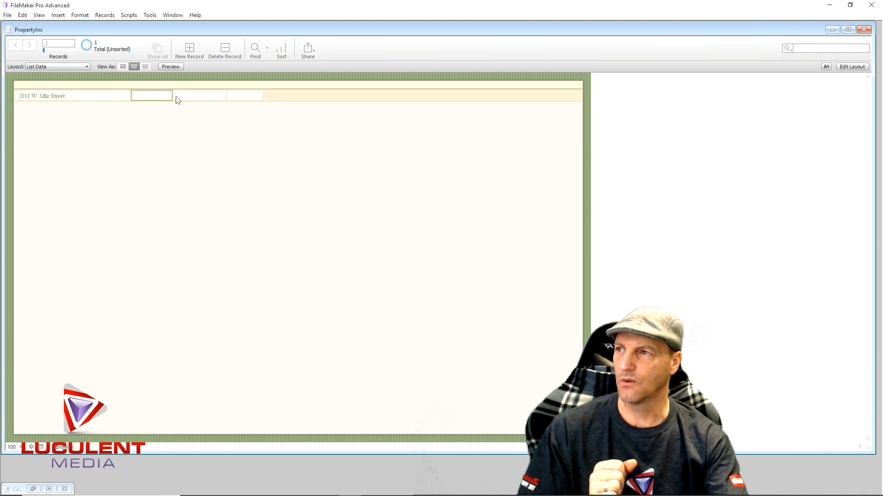
left_click(199, 97)
left_click(243, 97)
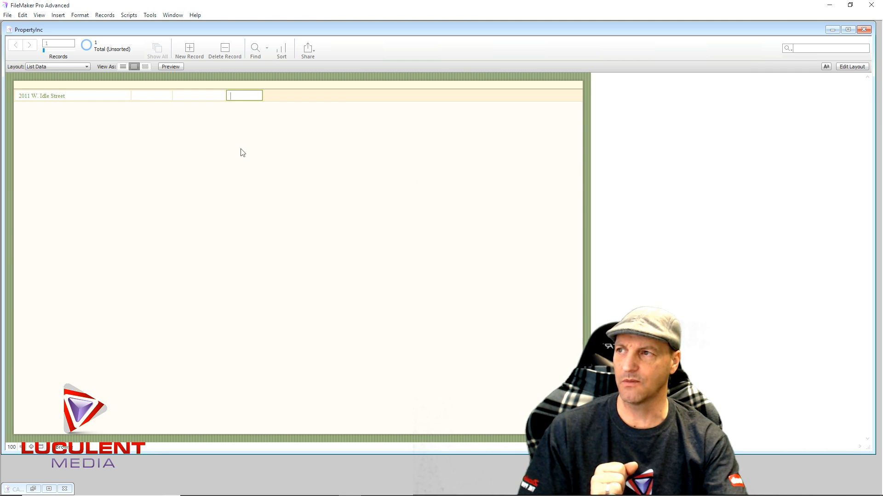
- Enter the renter's first name and last name in the record and move to its Property_Code field
left_click(162, 97)
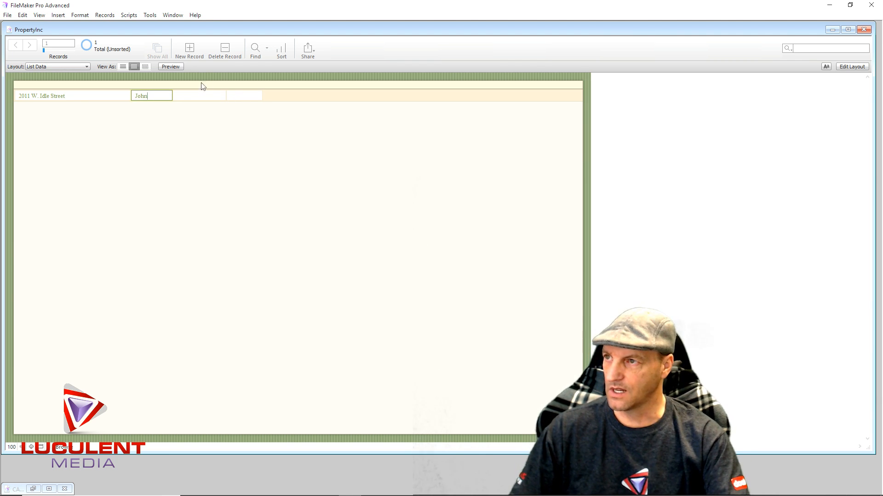
left_click(195, 93)
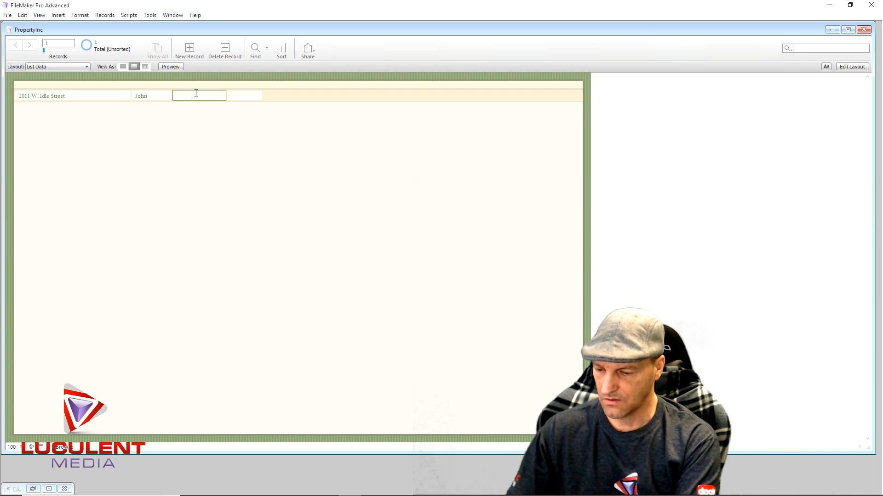
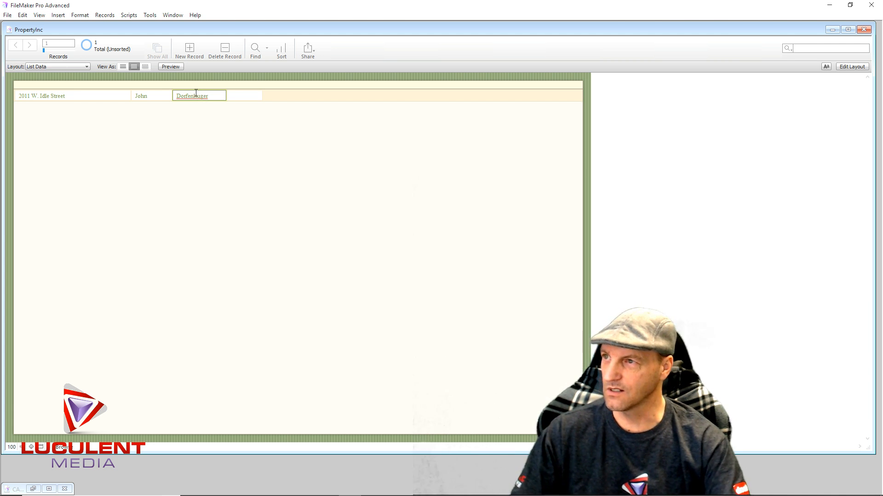
left_click(219, 150)
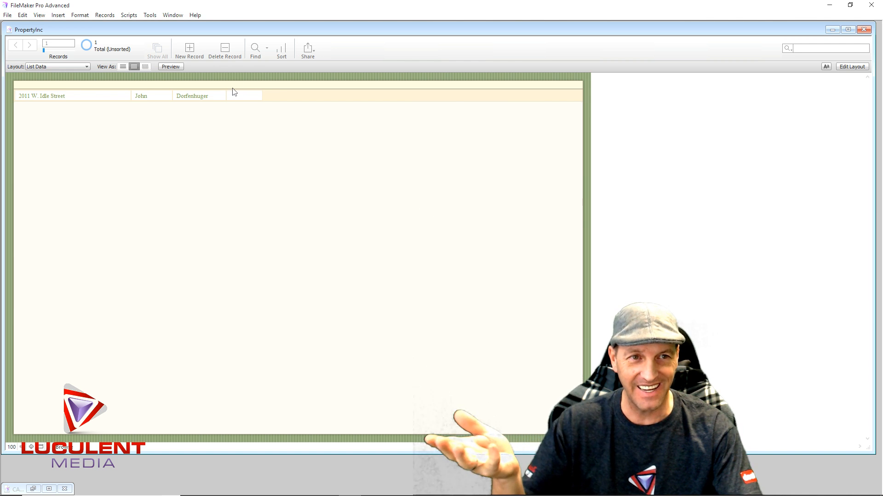
left_click(246, 97)
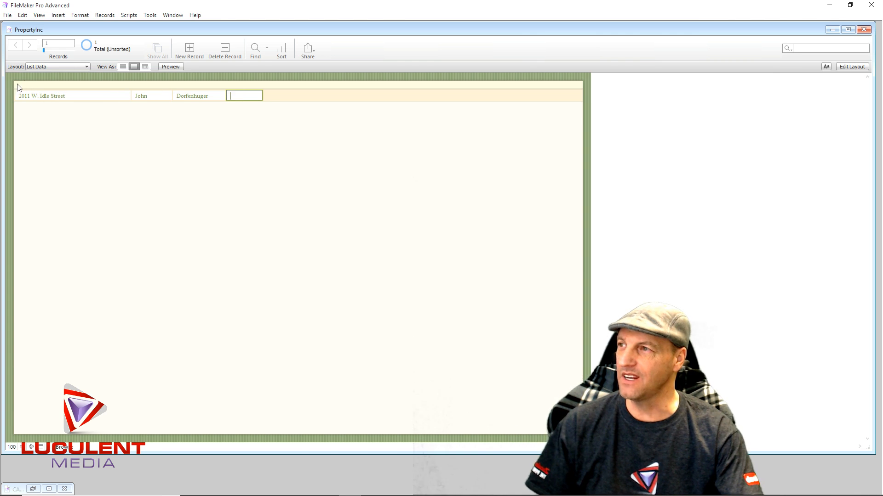
- Return to Layout mode, open the Inspector and set the header part's height to 150 pt
left_click(849, 67)
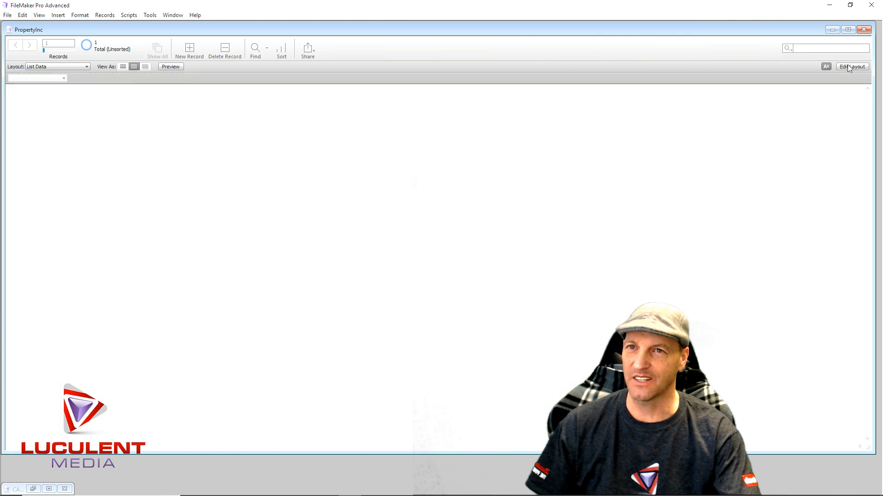
left_click(10, 95)
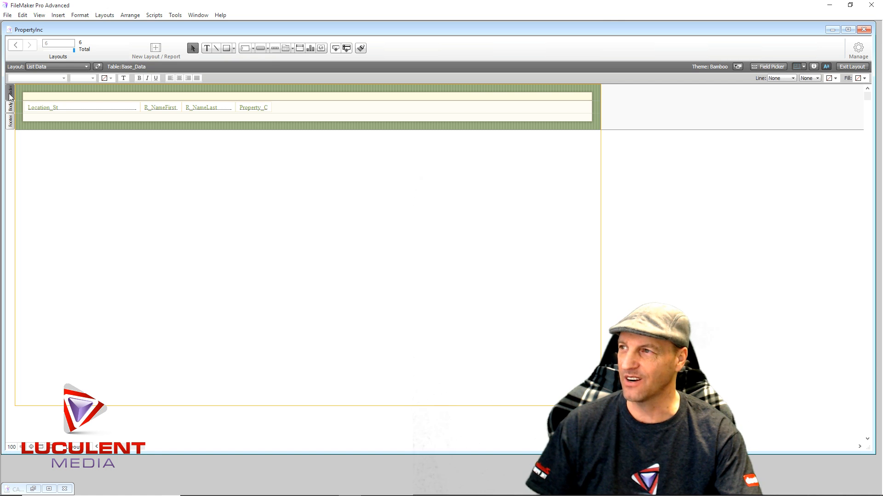
left_click(814, 67)
left_click(230, 31)
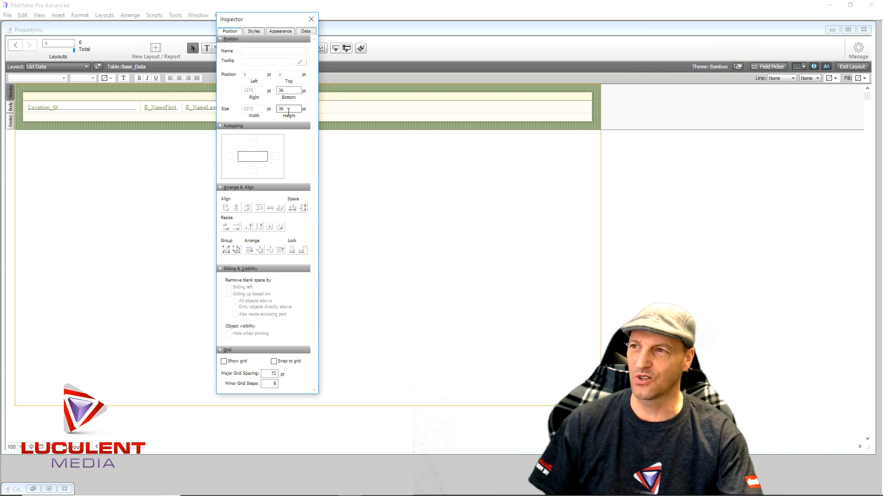
left_click(289, 109)
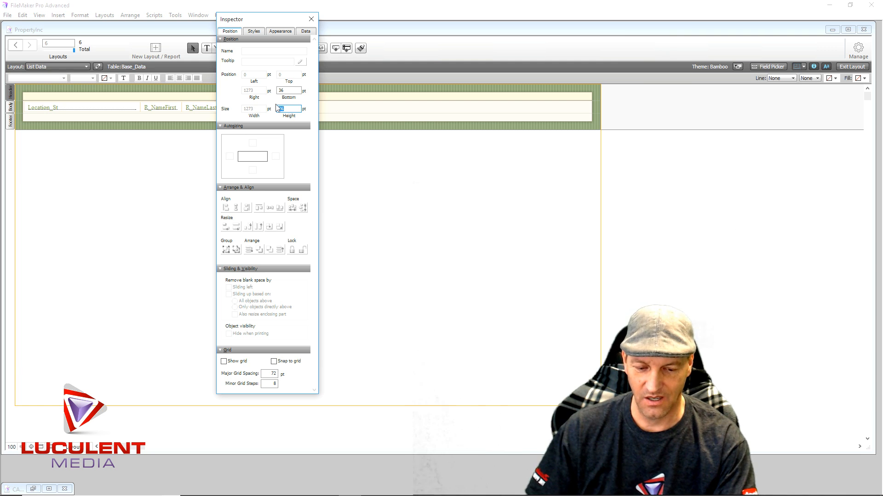
type("150")
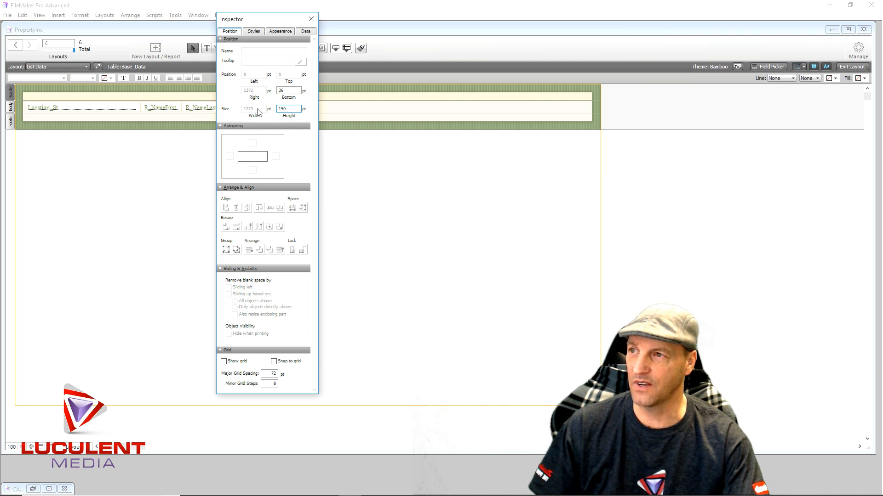
left_click(358, 189)
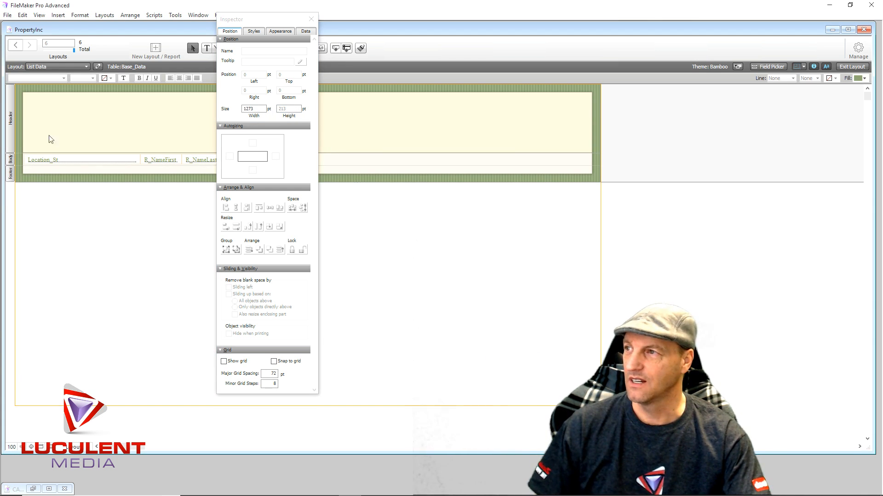
- Reduce the header part's height to a little over half and close the Inspector
left_click(12, 129)
double_click(281, 111)
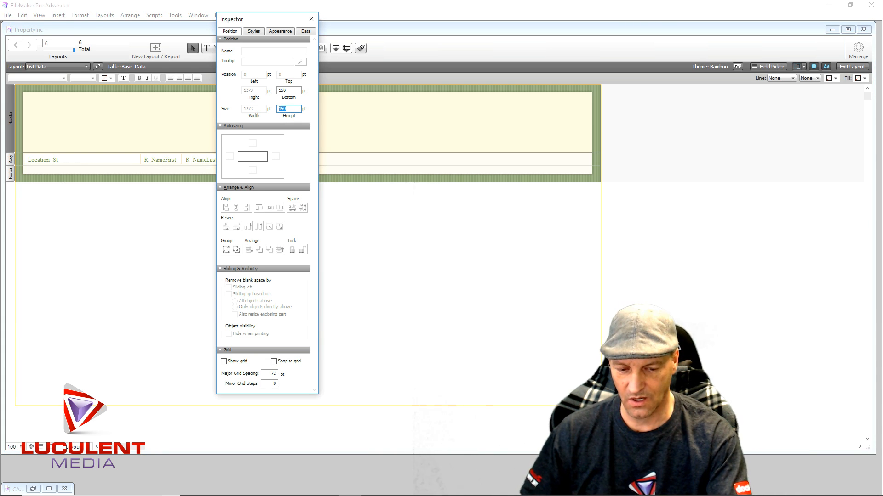
type("85")
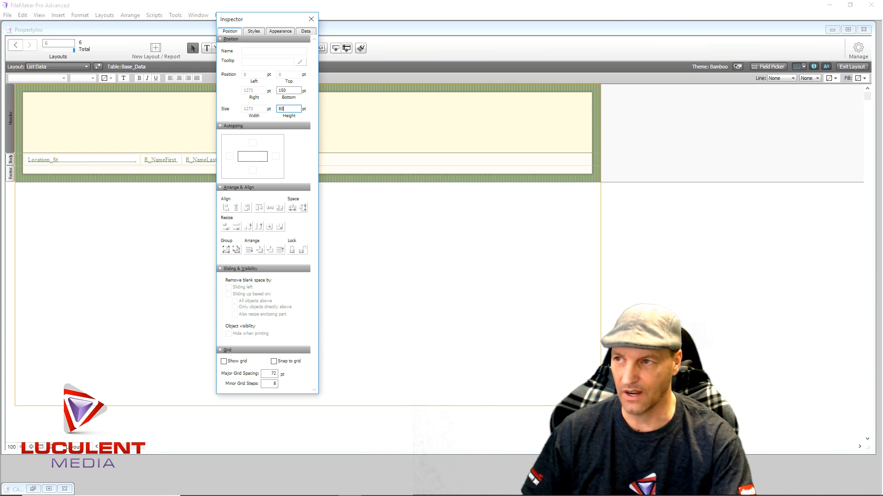
left_click(152, 127)
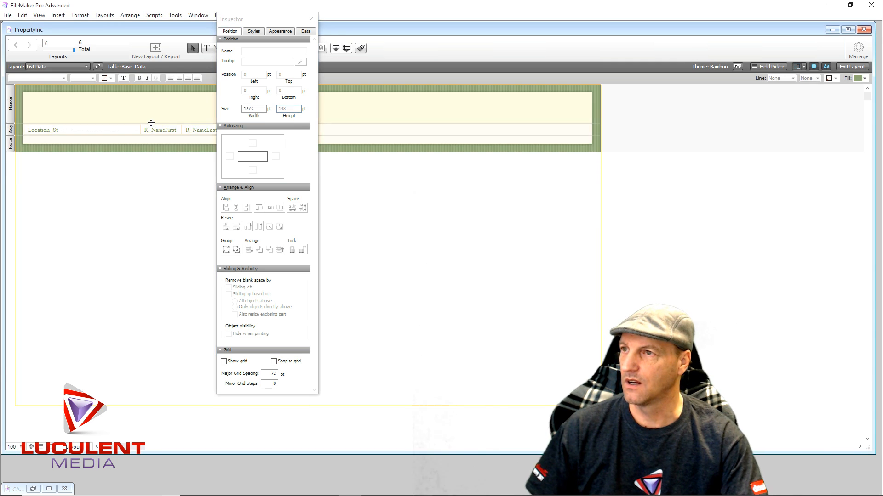
left_click(312, 19)
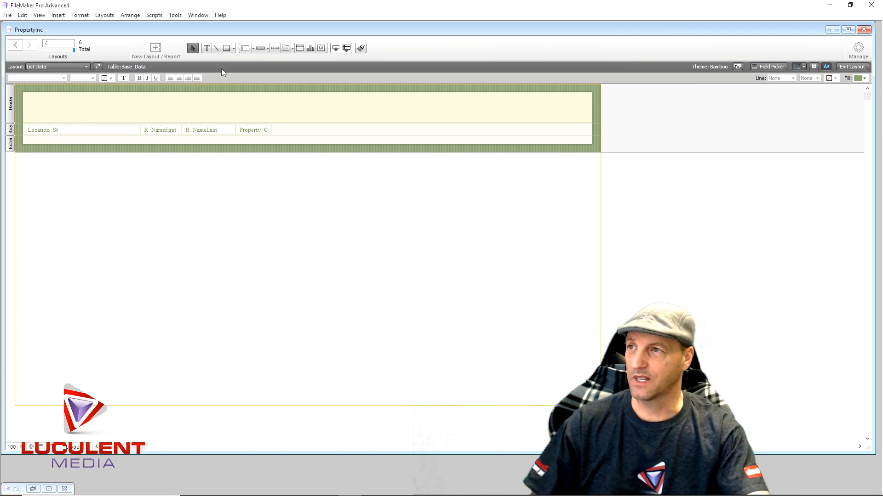
- Add the text label "Property Location:" to the header above the Location_St field, placed at about x 20 pt, y 62 pt
left_click(207, 48)
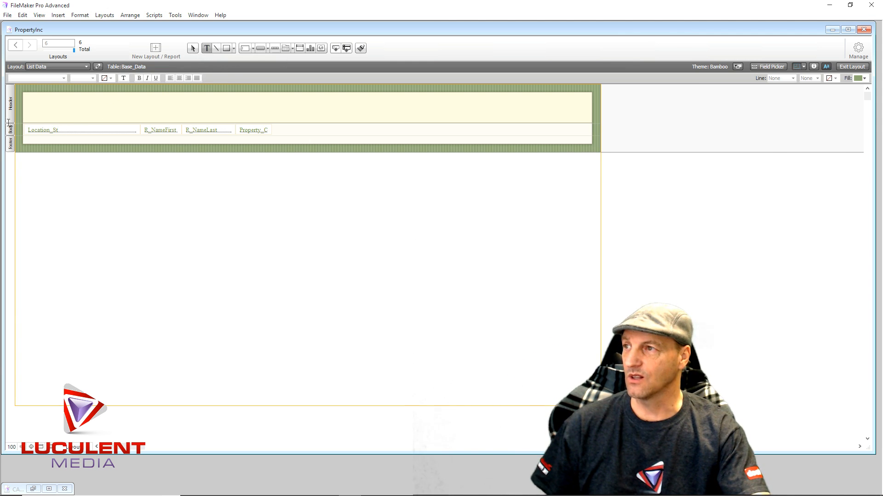
left_click(32, 114)
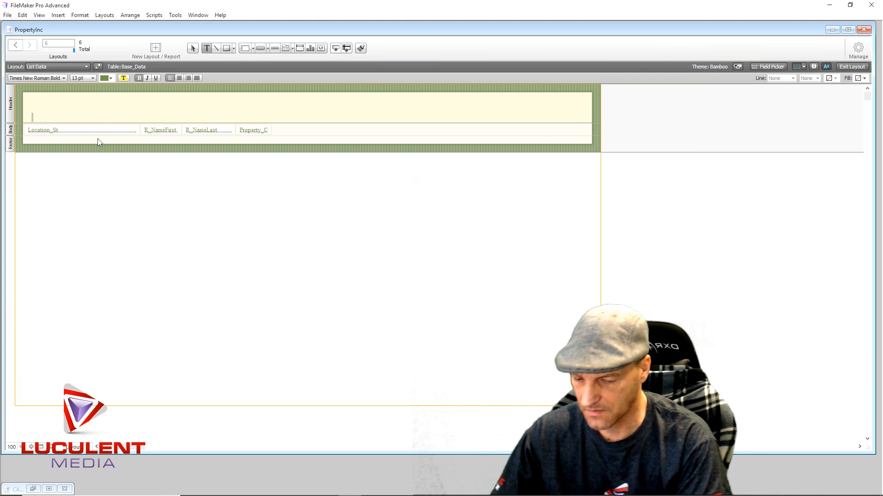
type("Pro")
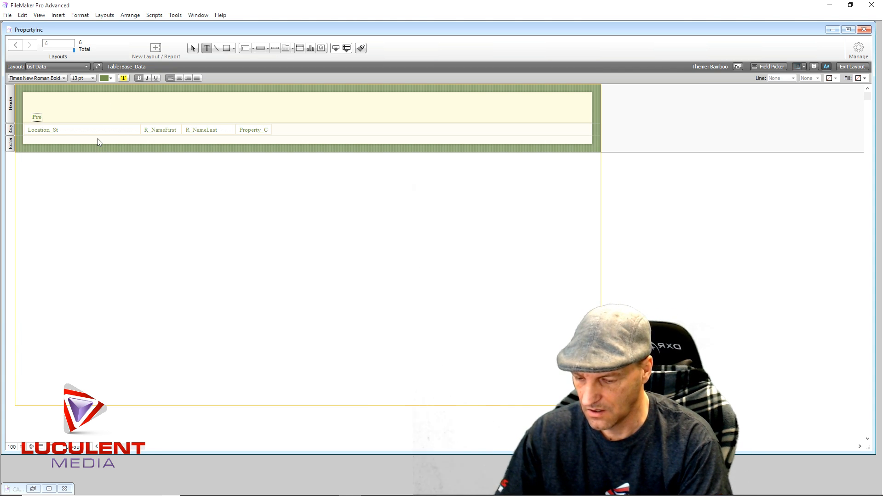
type("perty I")
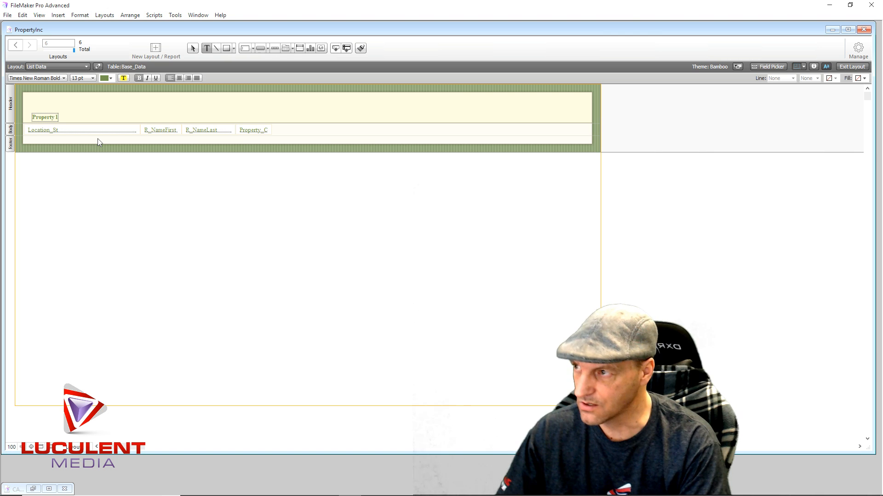
key("BackSpace")
type("L")
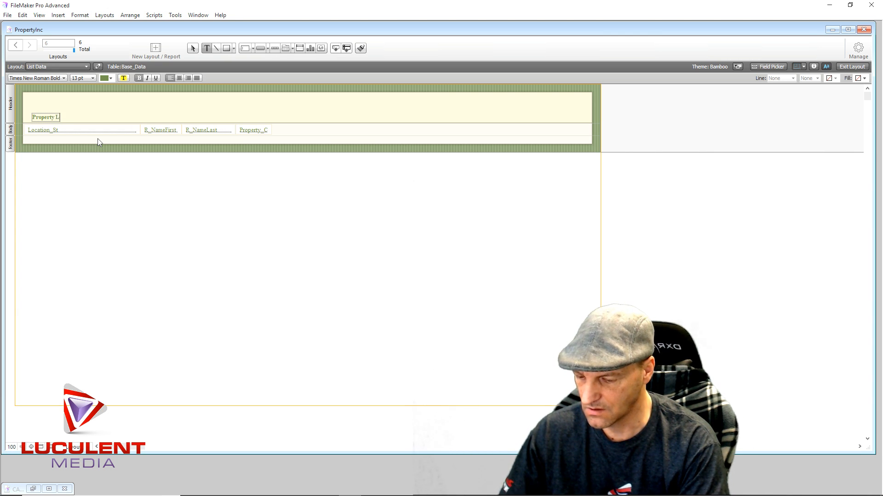
type("ocation:")
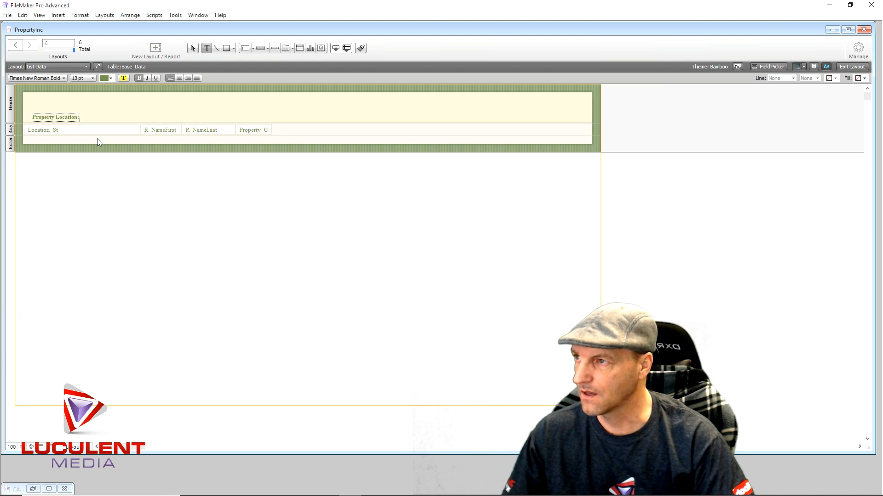
key("Escape")
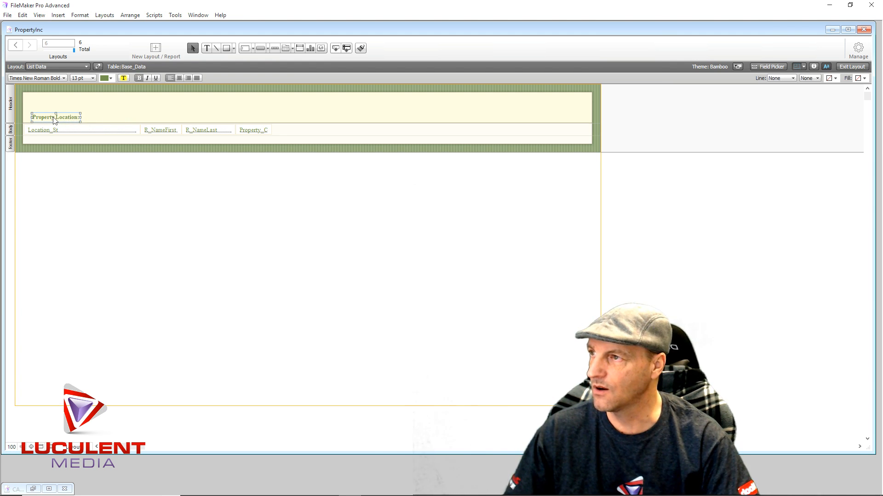
left_click_drag(53, 121, 48, 119)
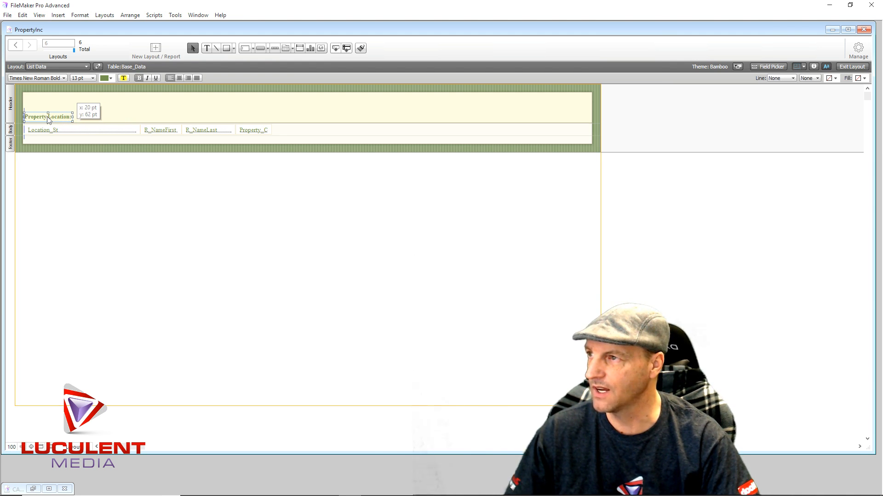
- Duplicate the header label above the R_NameFirst field and change the copy's text to "Renter Name:"
left_click_drag(48, 119, 165, 119)
double_click(166, 119)
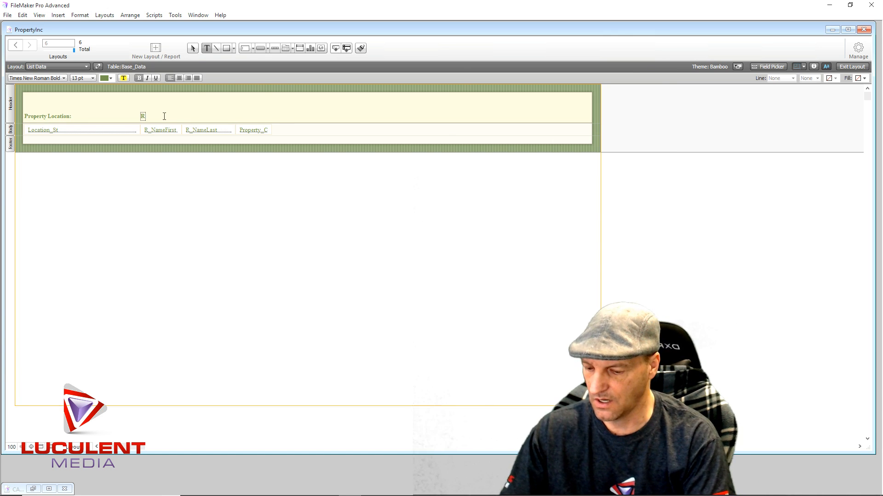
type("Renter")
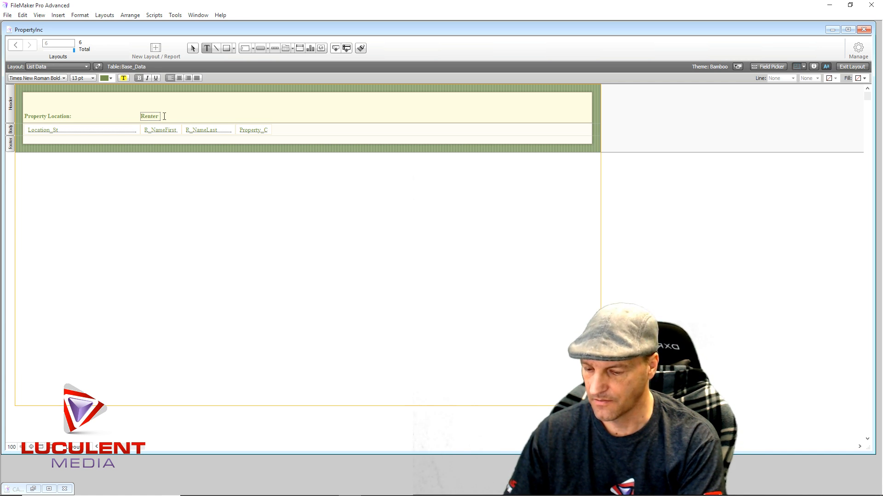
type("Name:")
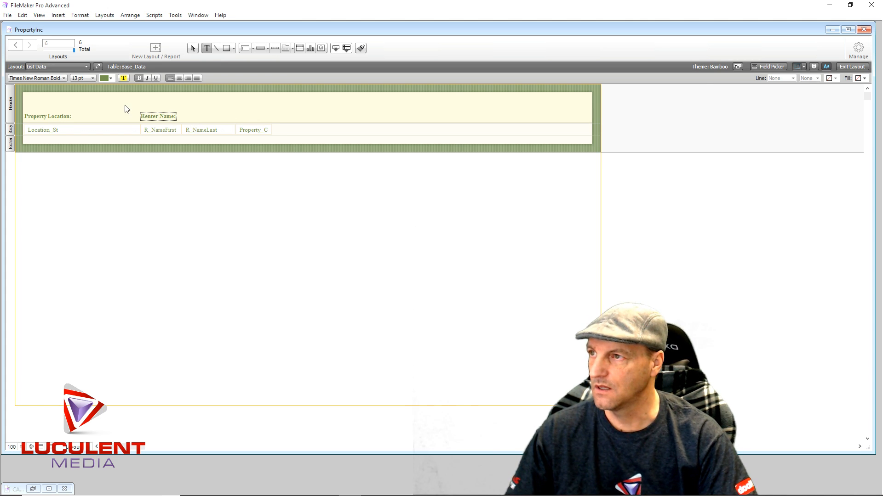
key("Escape")
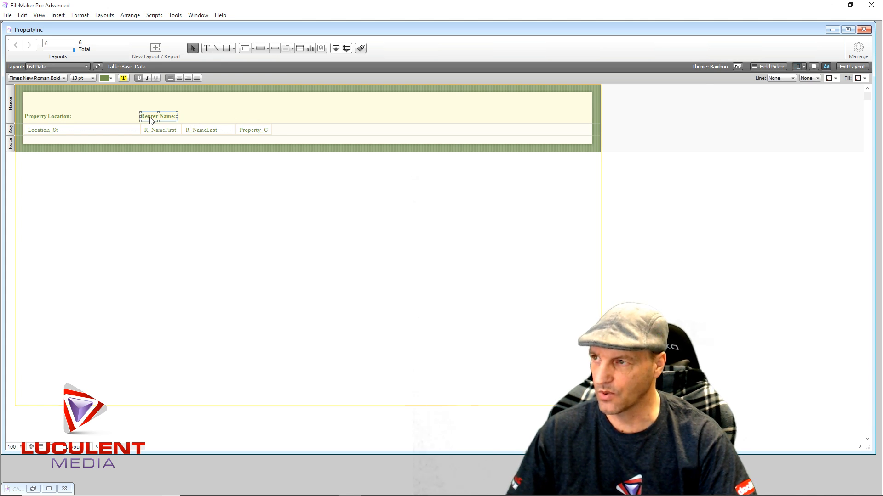
- Duplicate the "Renter Name:" label above the Property_Code field, change the copy's text to "Code:" and deselect it
left_click_drag(153, 117, 246, 119)
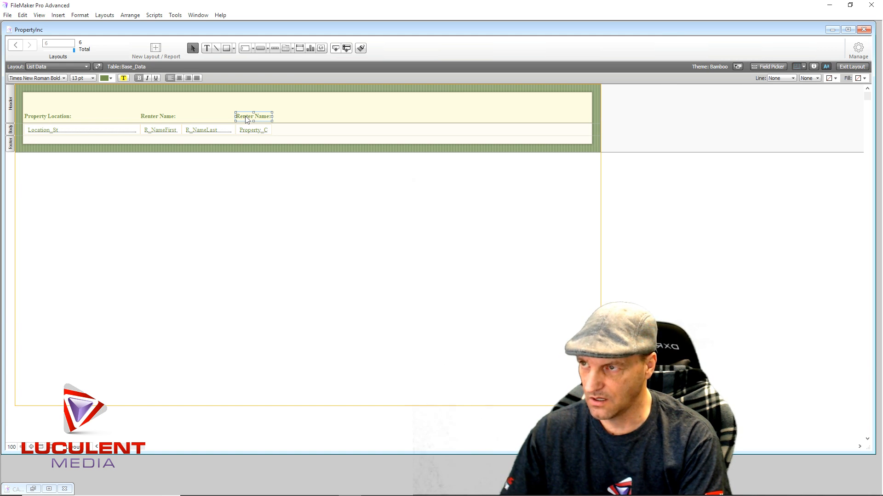
type("Code:")
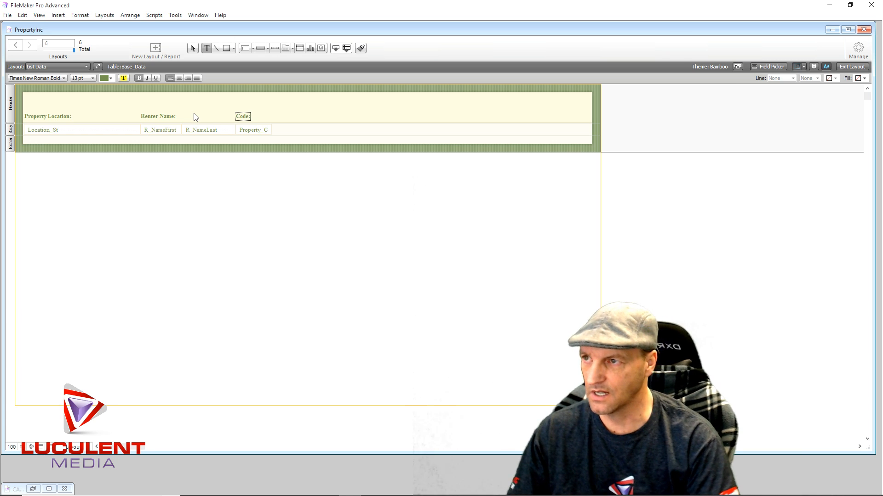
key("Escape")
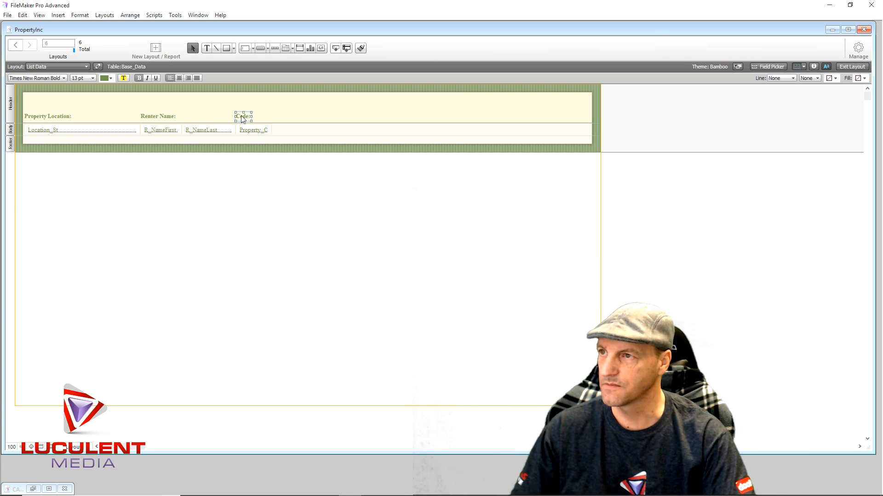
left_click(206, 109)
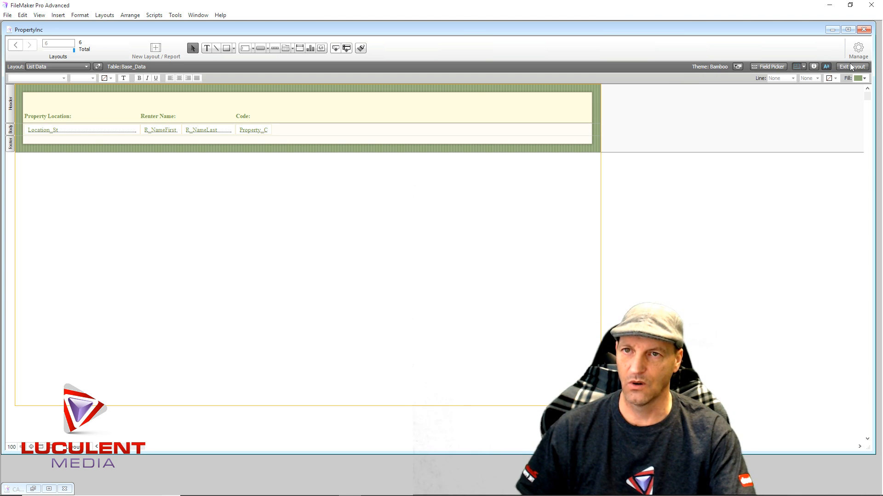
- Open the database field definitions for the Base_Data table
left_click(858, 51)
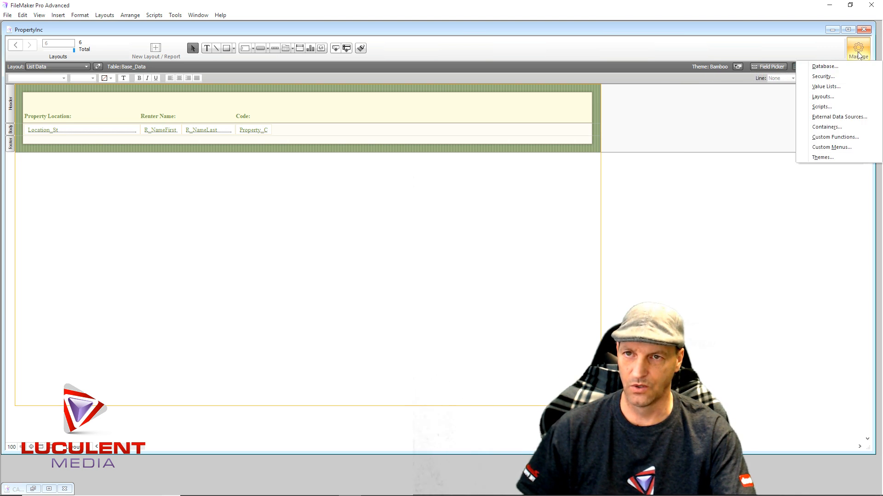
left_click(838, 71)
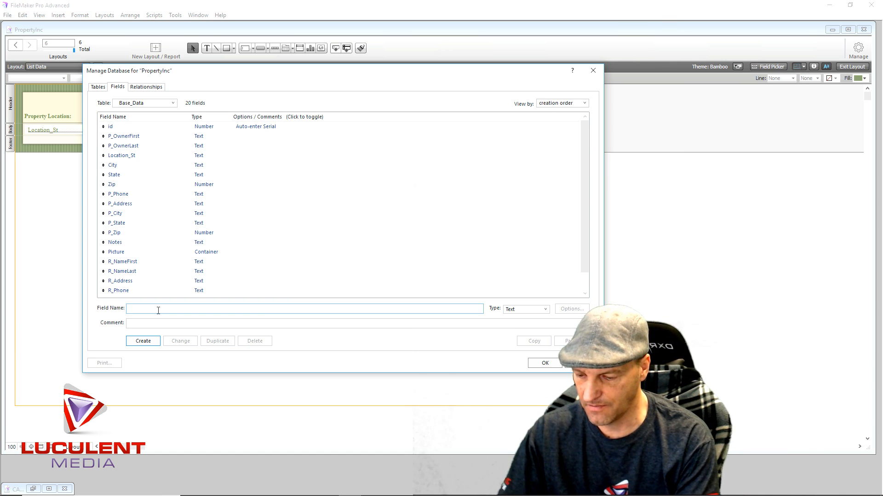
type("da")
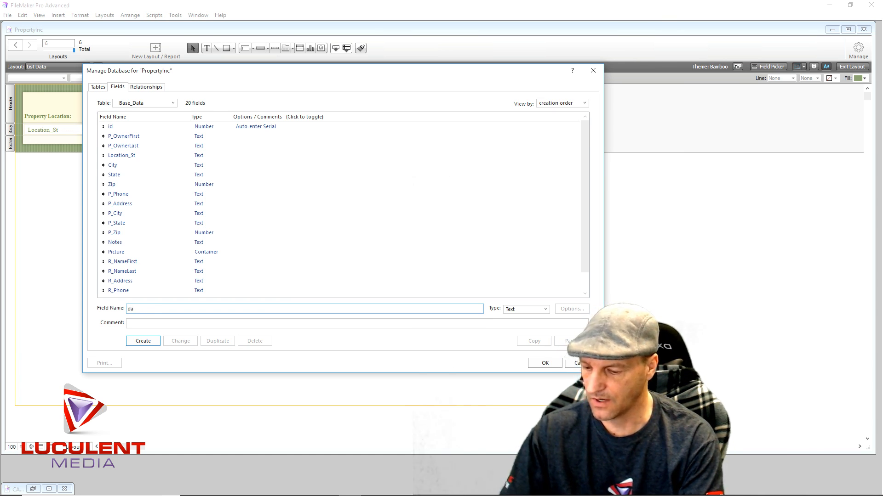
type("stete")
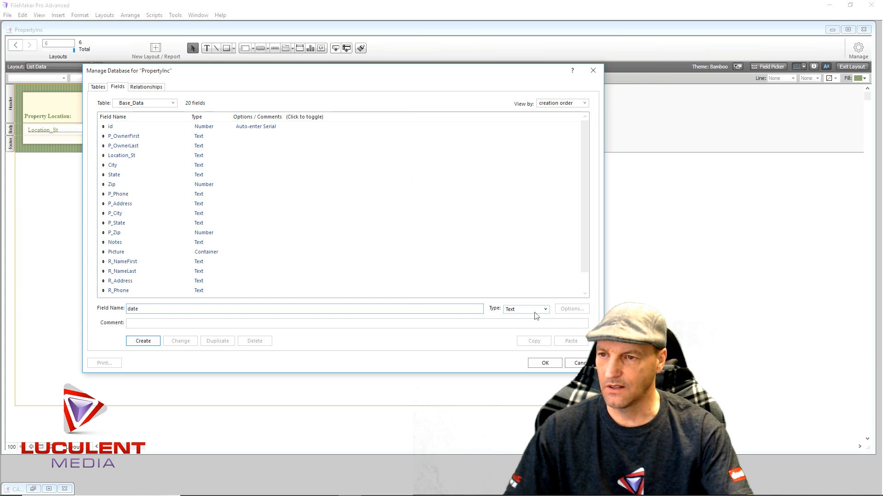
left_click(542, 311)
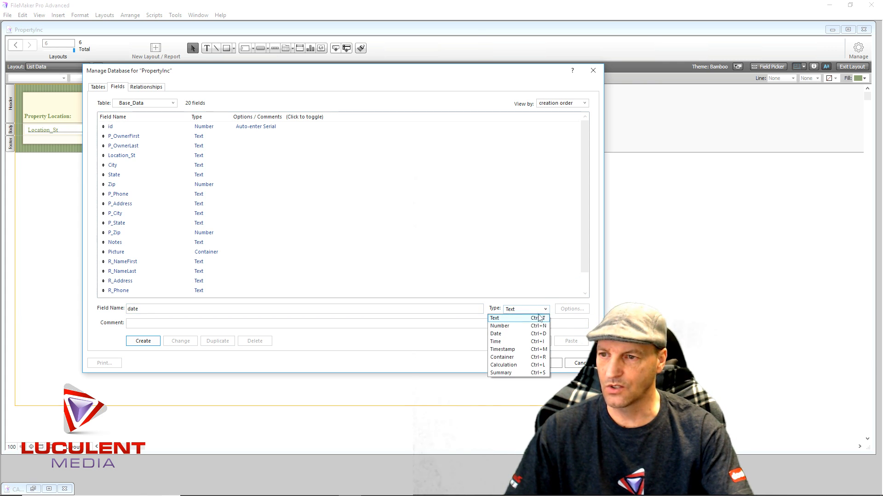
left_click(512, 335)
- Create a field named "Amount Rent" of type Text in the Base_Data table
left_click_drag(140, 309, 121, 311)
type("Amo")
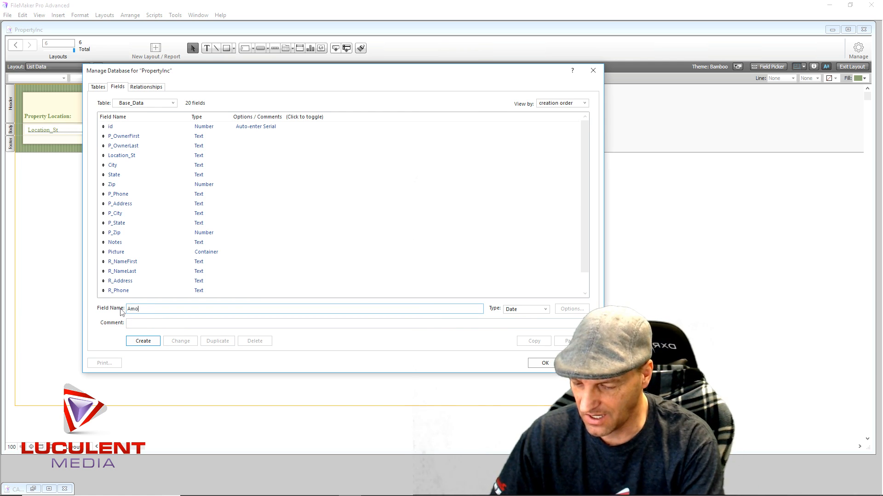
type("unt")
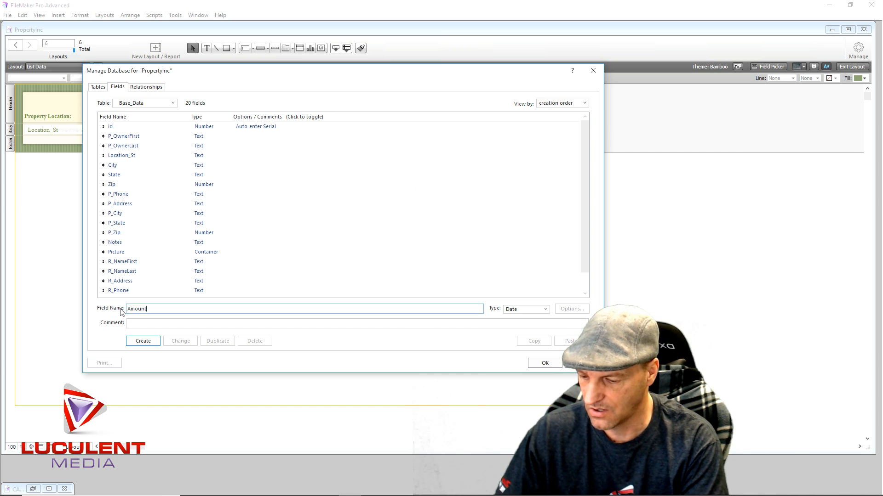
type(" Rent")
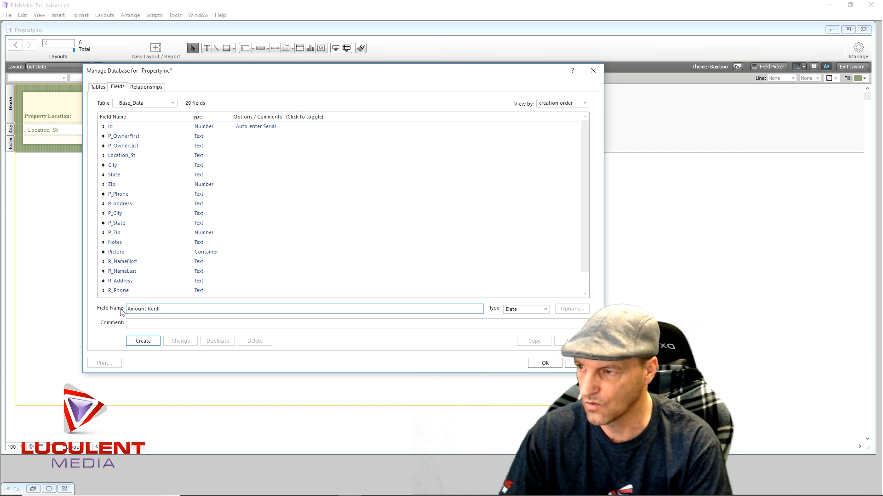
left_click(546, 309)
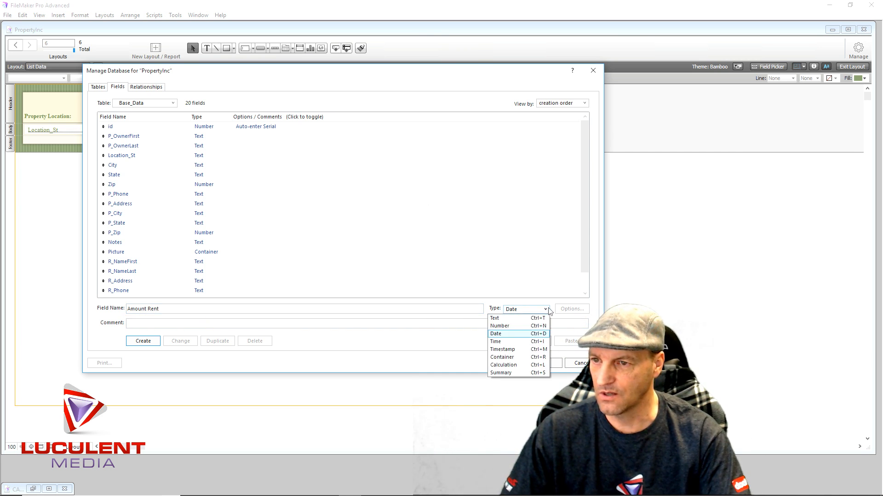
left_click(512, 319)
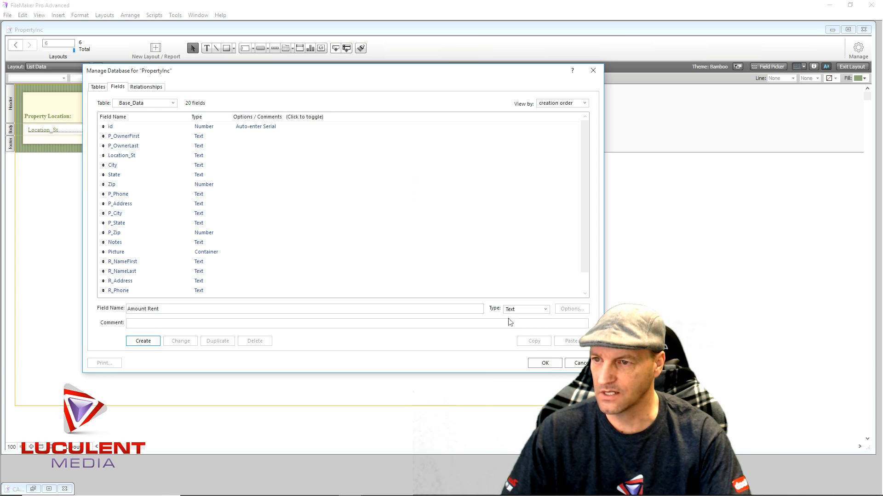
left_click(144, 341)
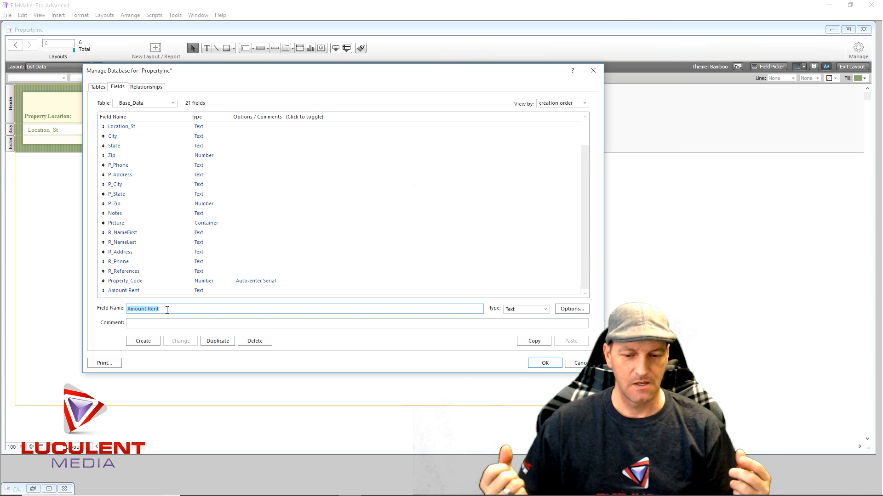
- Create a Text field named "Link" in Base_Data and save the database changes
type("Link")
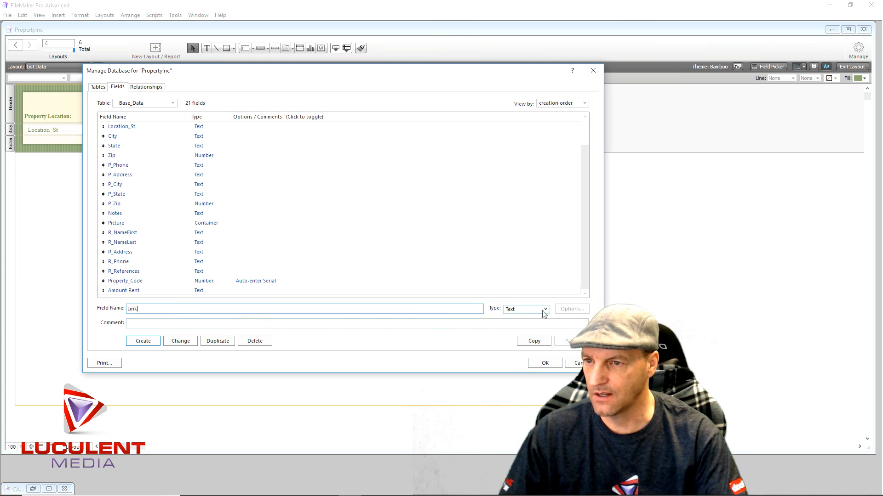
left_click(150, 343)
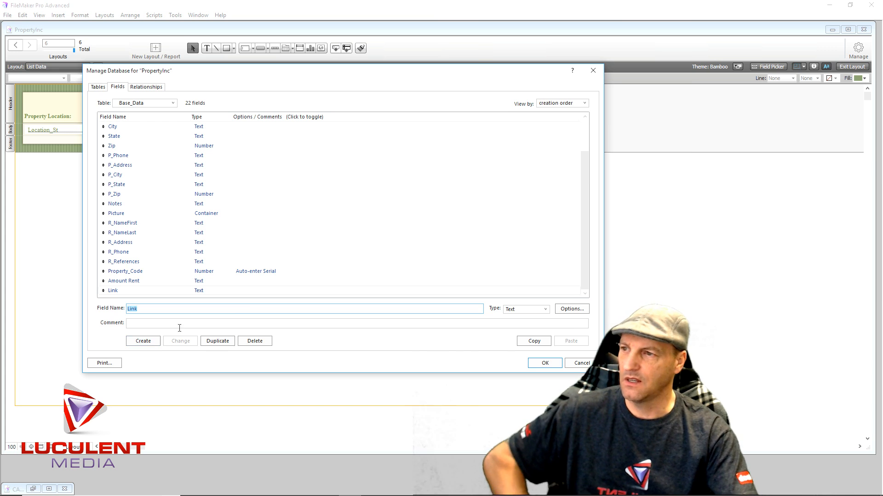
left_click(325, 243)
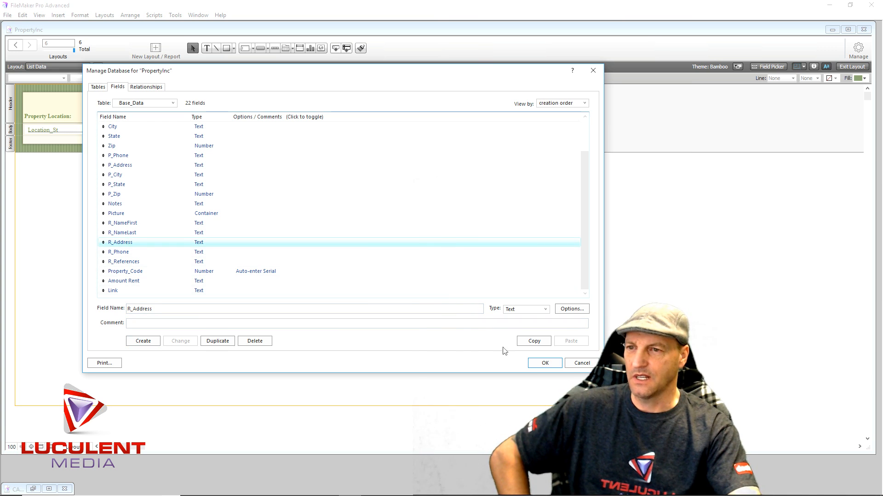
left_click(531, 365)
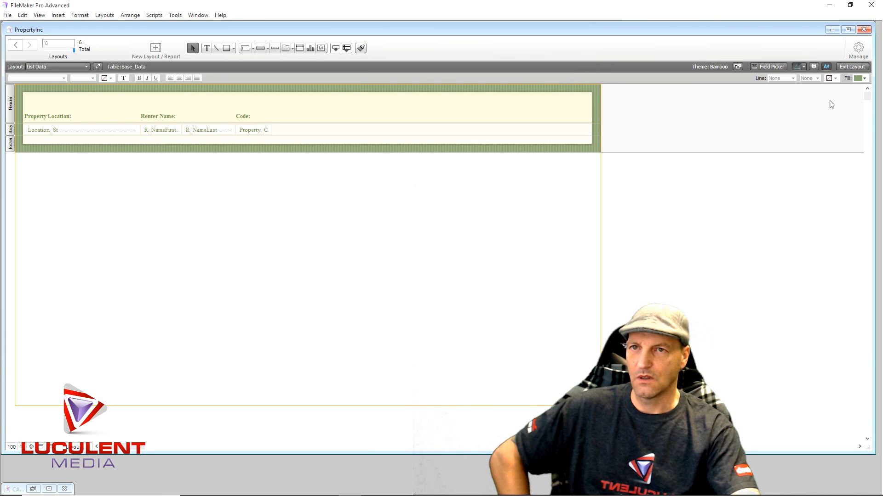
- Place the Link field at the right end of the body row, about 79 pt wide, nudge it slightly left and deselect it
left_click(771, 66)
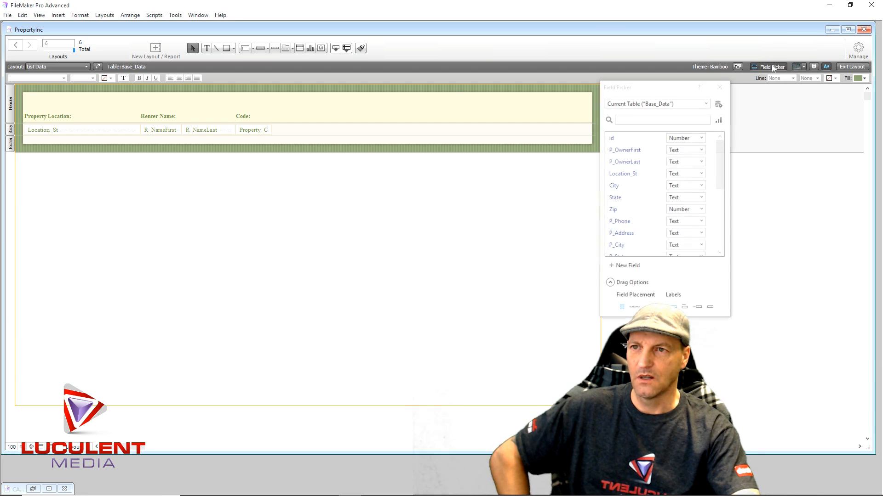
scroll(667, 202, "down", 6)
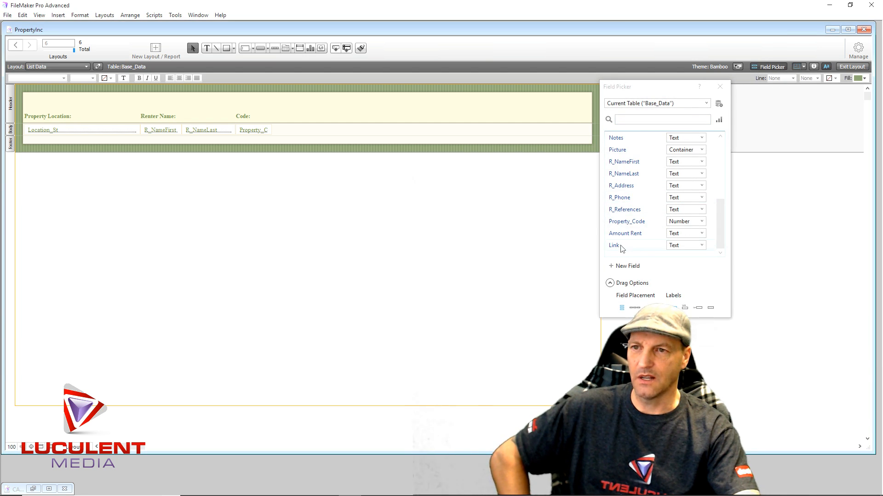
left_click_drag(619, 248, 558, 128)
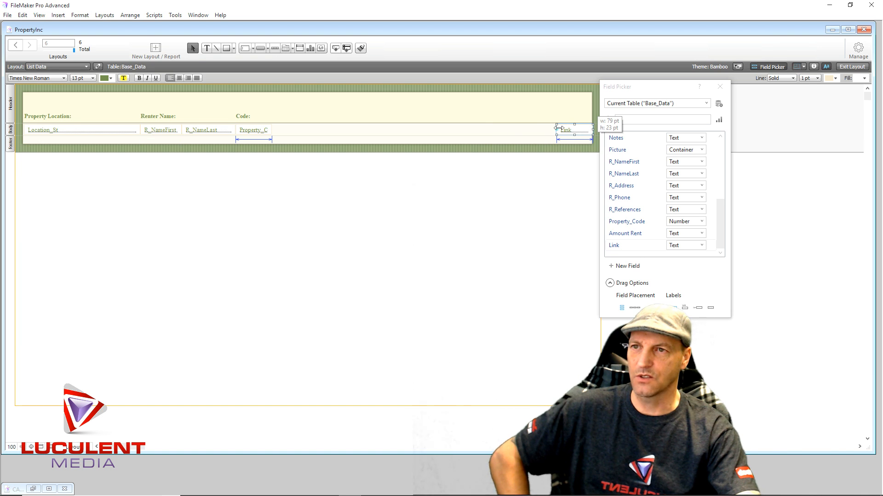
left_click(508, 132)
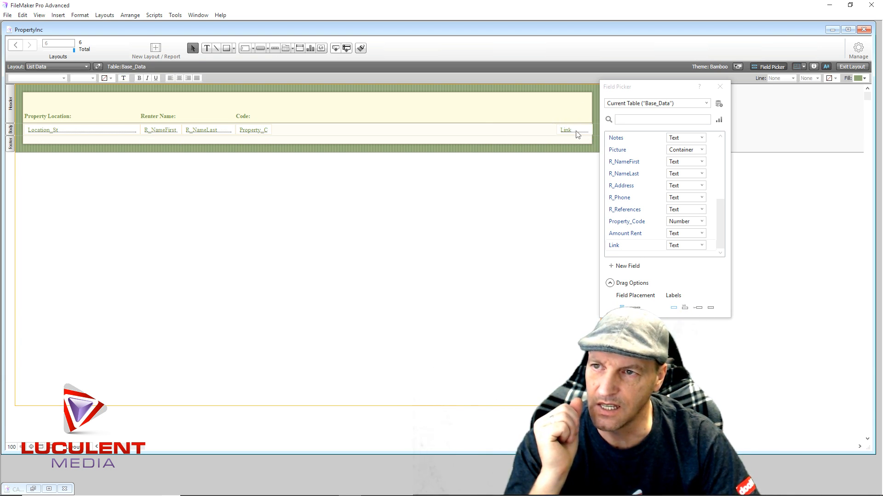
left_click_drag(578, 134, 574, 134)
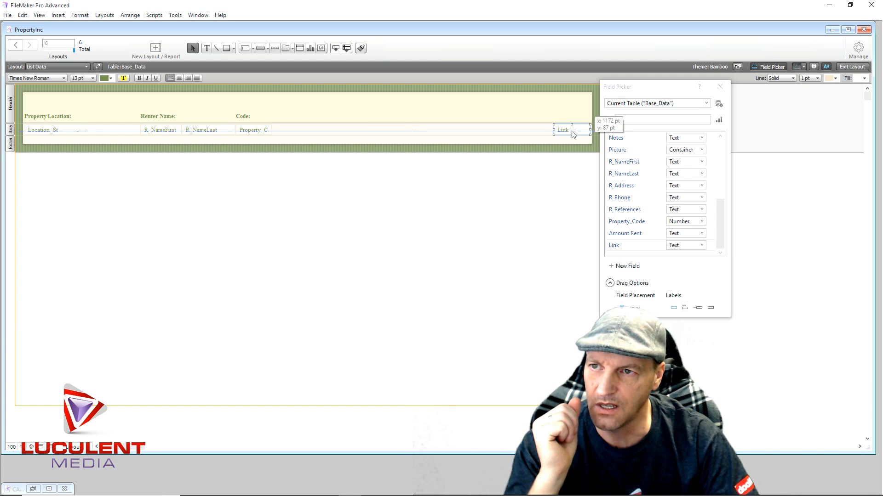
left_click(513, 115)
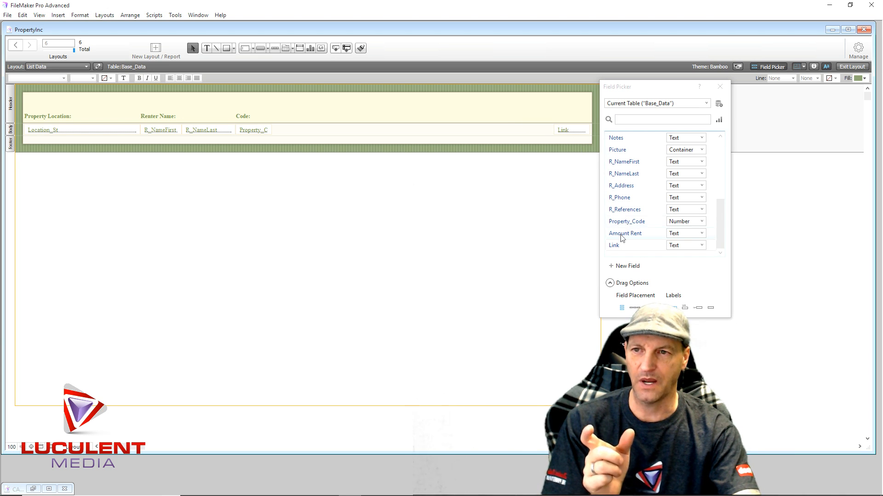
- Place the Amount Rent field directly after Property_Code in the body row and narrow it to about 101 pt
left_click_drag(623, 235, 271, 129)
left_click_drag(389, 133, 318, 135)
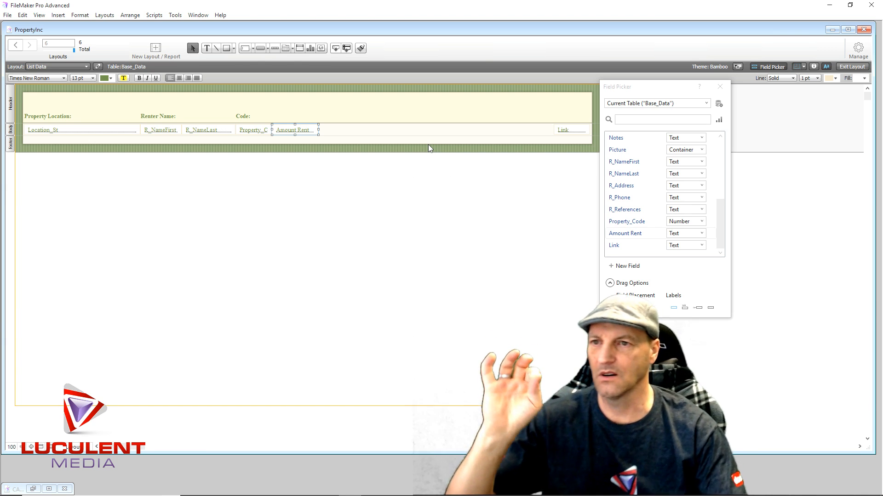
- Create a Text field named "Amount Paid" in the Base_Data table and save the database changes
left_click(719, 104)
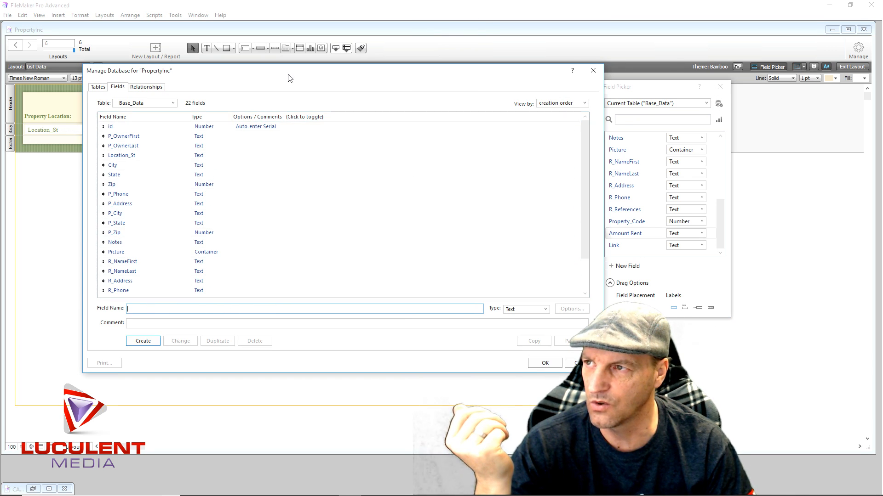
left_click_drag(290, 78, 358, 55)
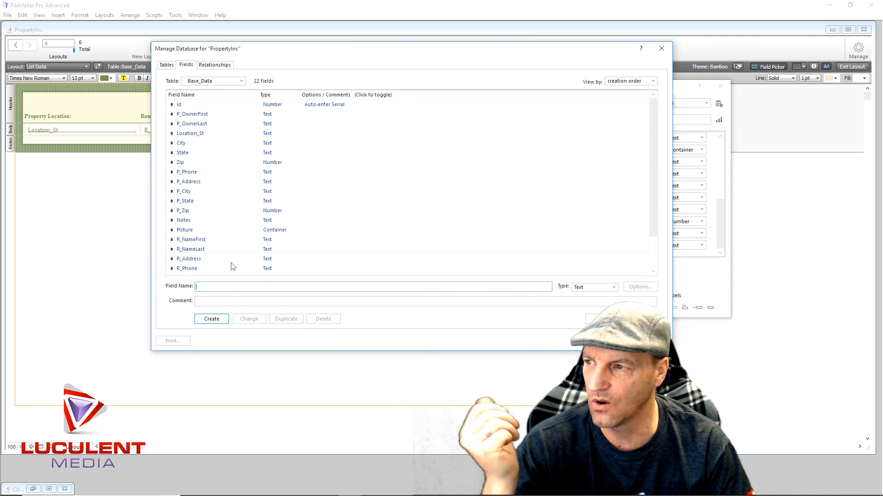
type("Amou")
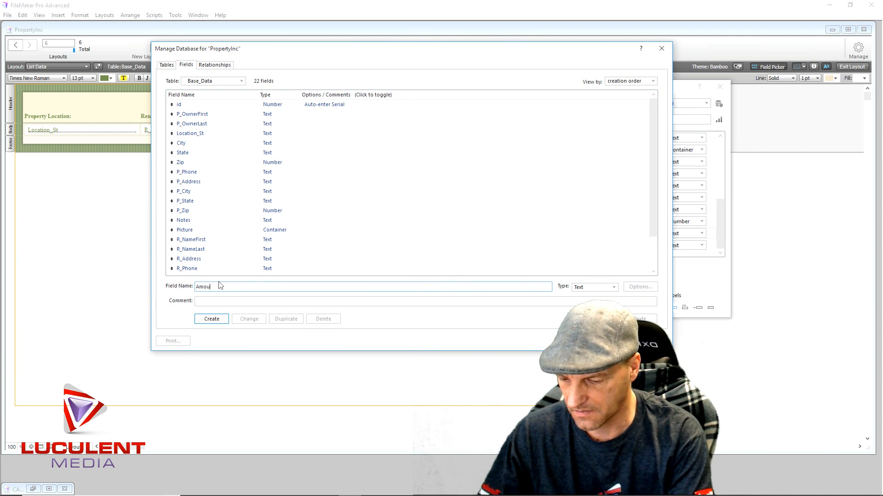
type("nt Paid")
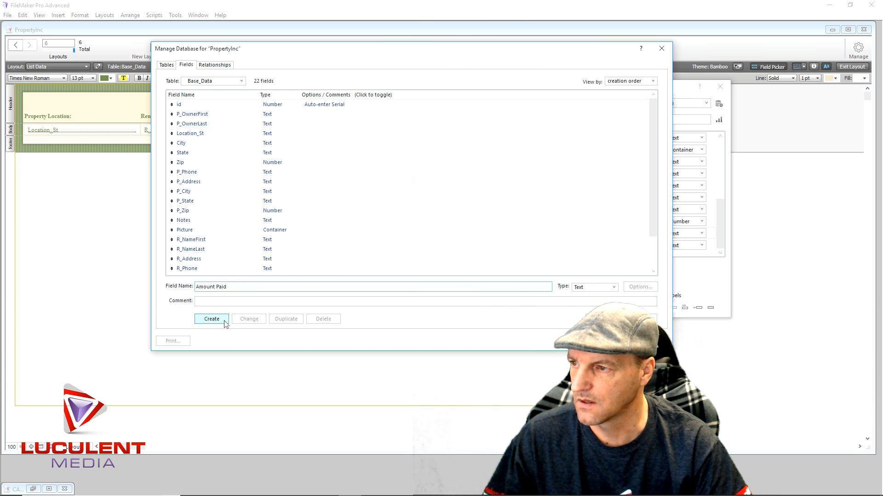
left_click(212, 319)
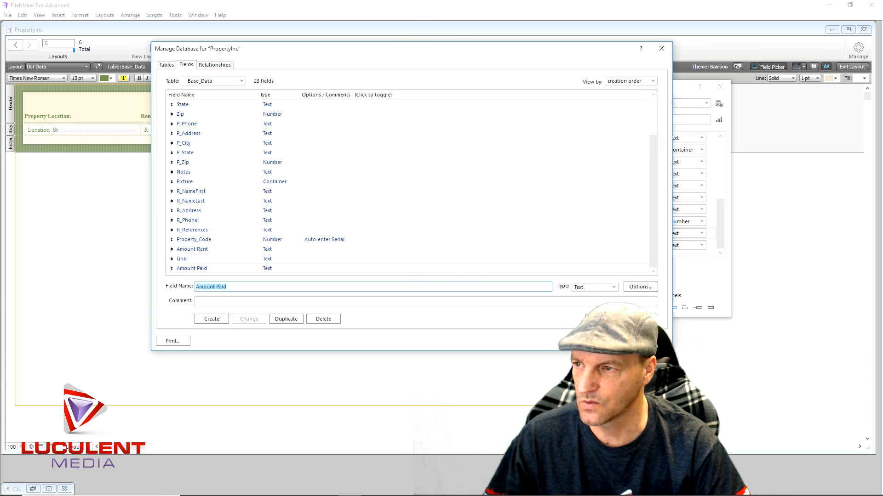
left_click(613, 341)
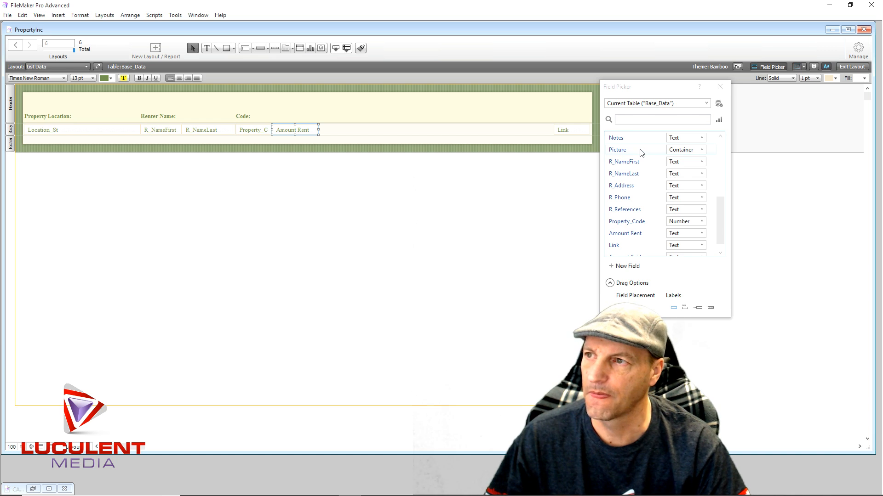
- Place the Amount Paid field directly after Amount Rent in the body row and narrow it to about 101 pt
scroll(648, 226, "down", 1)
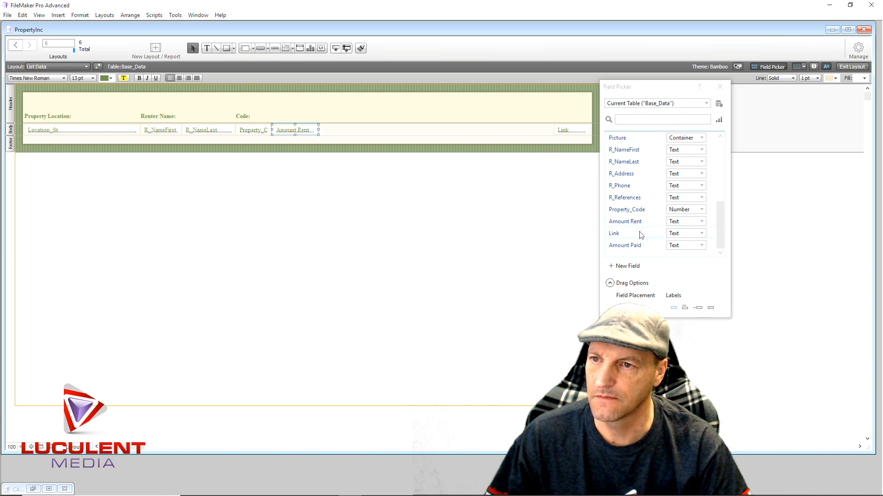
left_click_drag(622, 247, 320, 132)
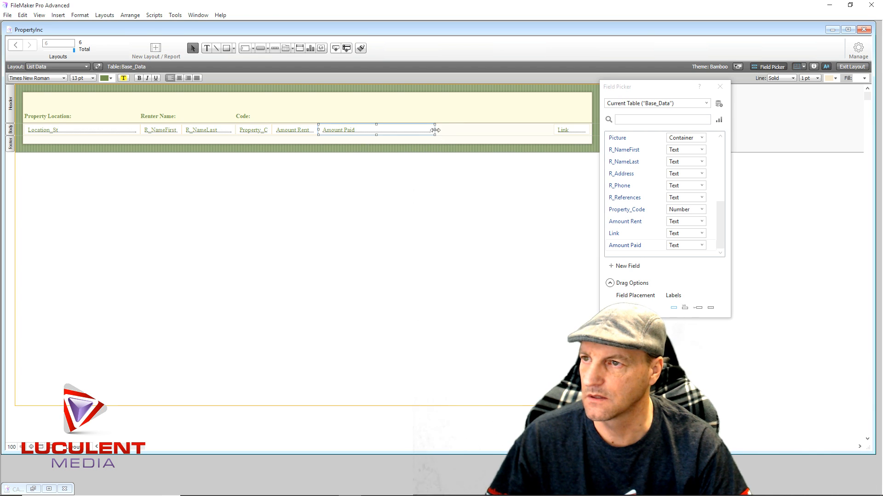
left_click_drag(435, 130, 367, 136)
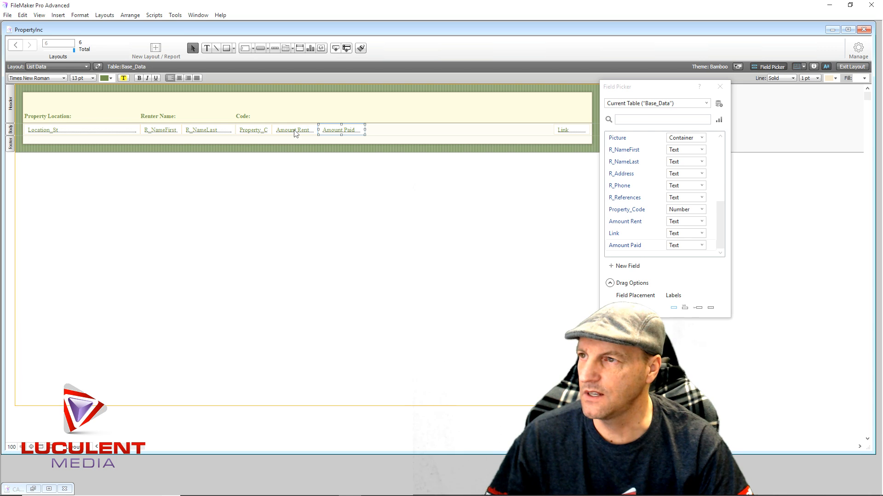
- Center the text of the Amount Rent and Amount Paid fields, and check the Property_Code field's alignment
left_click(294, 133)
left_click_drag(308, 206, 334, 119)
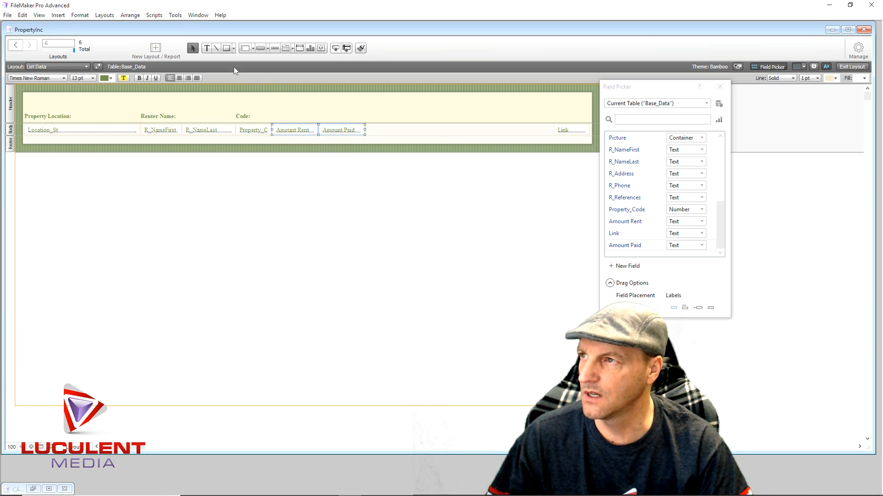
left_click(179, 78)
left_click_drag(238, 174, 253, 127)
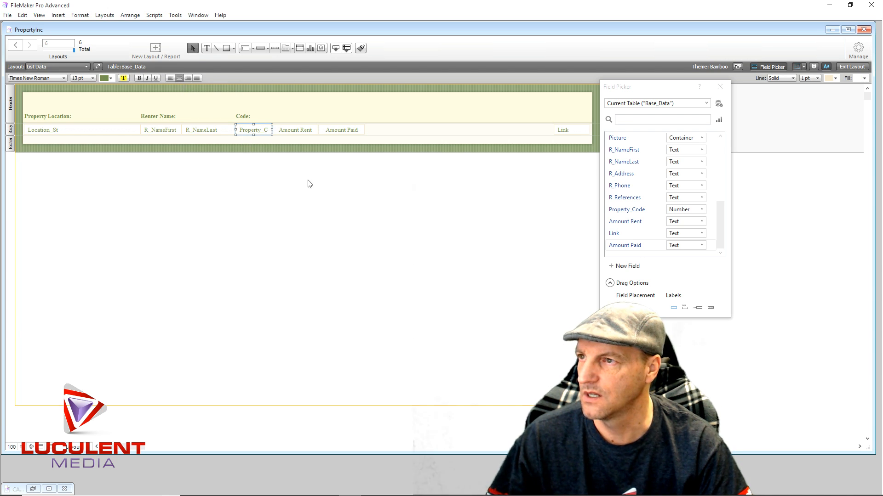
- Try to choose a data format for the Amount Rent and Amount Paid fields in the Inspector
left_click_drag(308, 183, 366, 121)
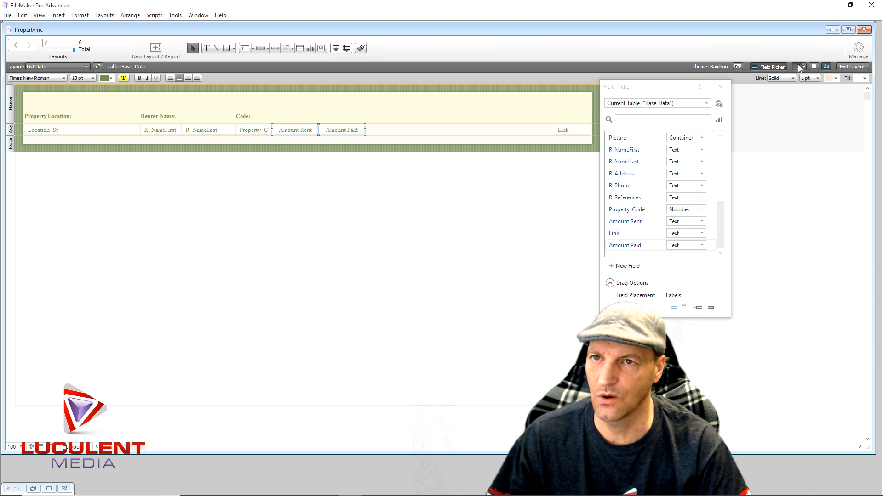
left_click(813, 67)
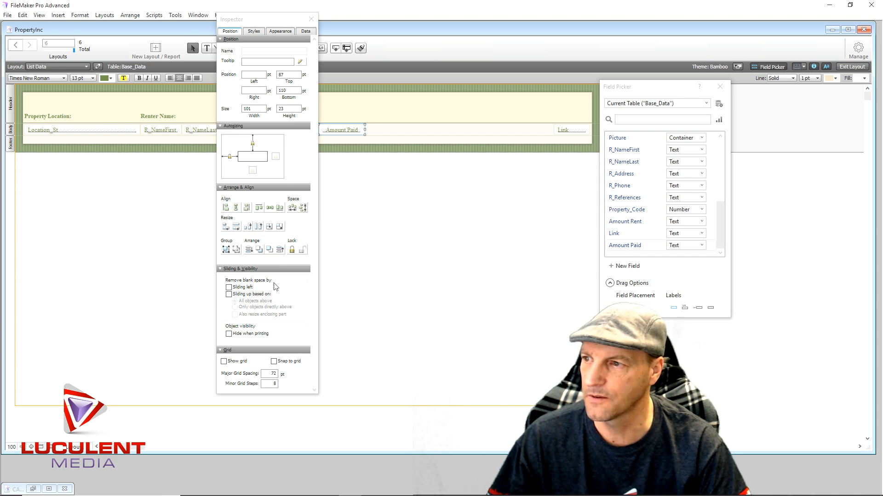
left_click(306, 31)
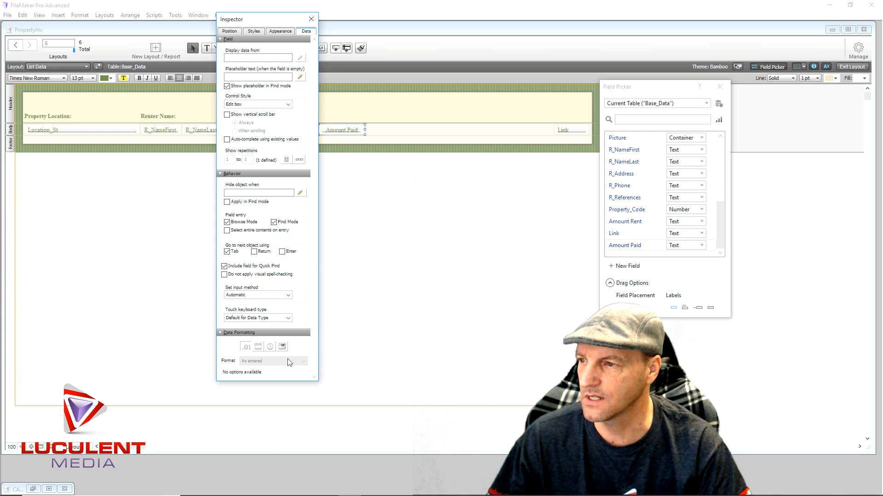
left_click(380, 227)
left_click(311, 19)
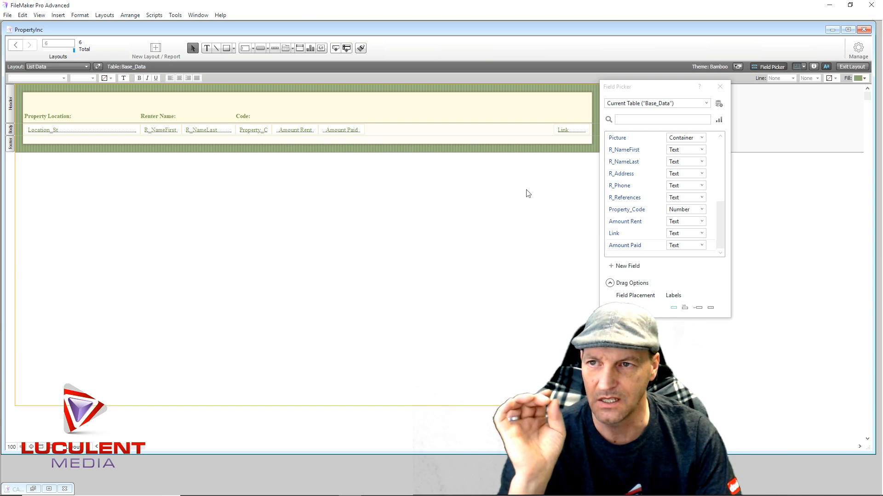
- Change the Amount Rent field's type to Number in the Base_Data field definitions
left_click(718, 104)
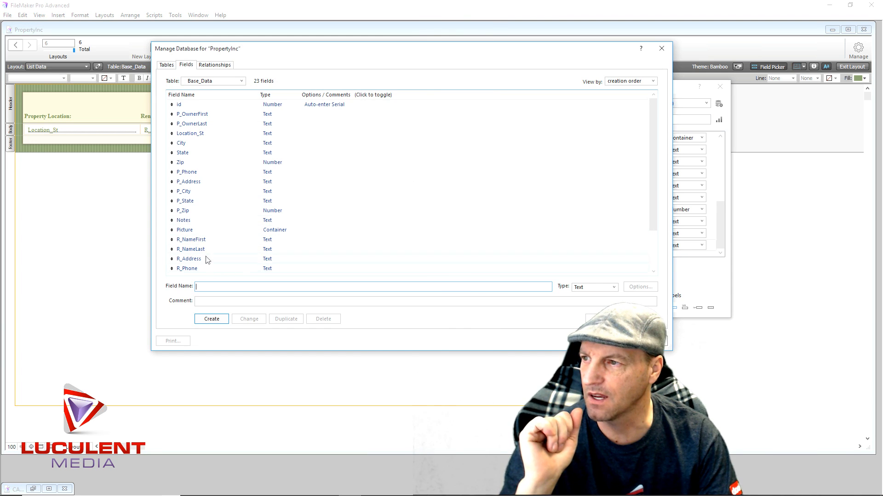
scroll(207, 248, "down", 2)
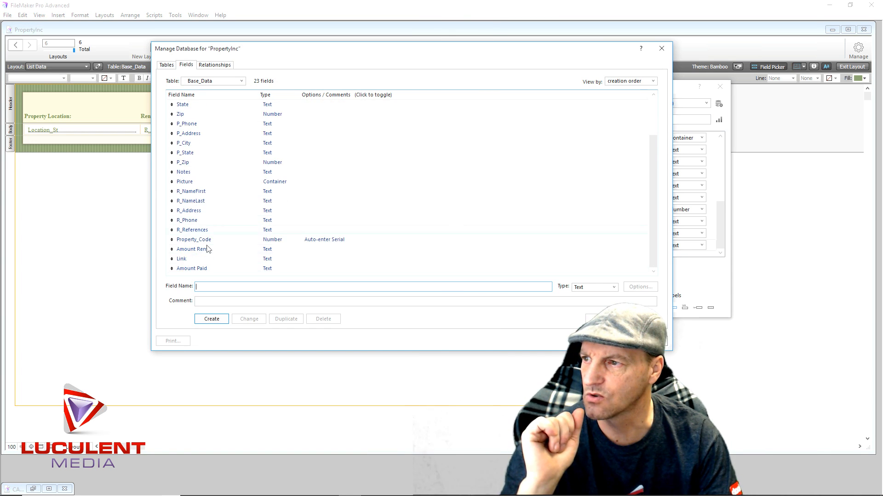
left_click(265, 252)
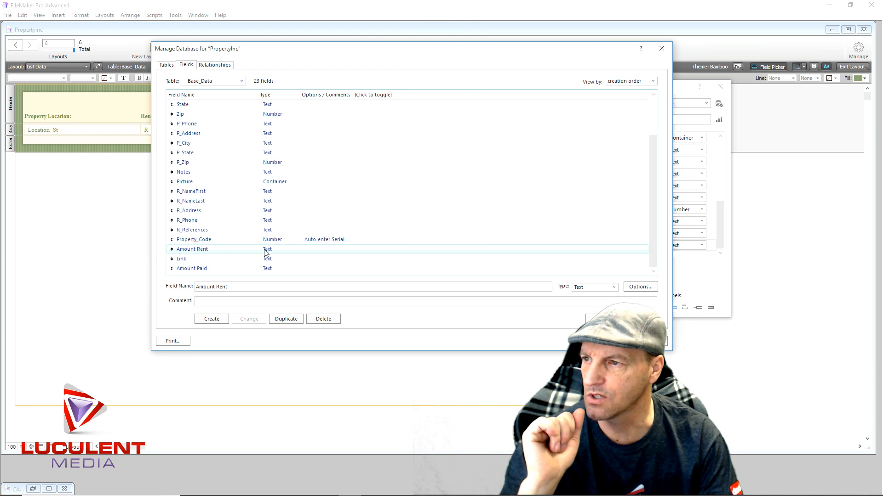
left_click(614, 288)
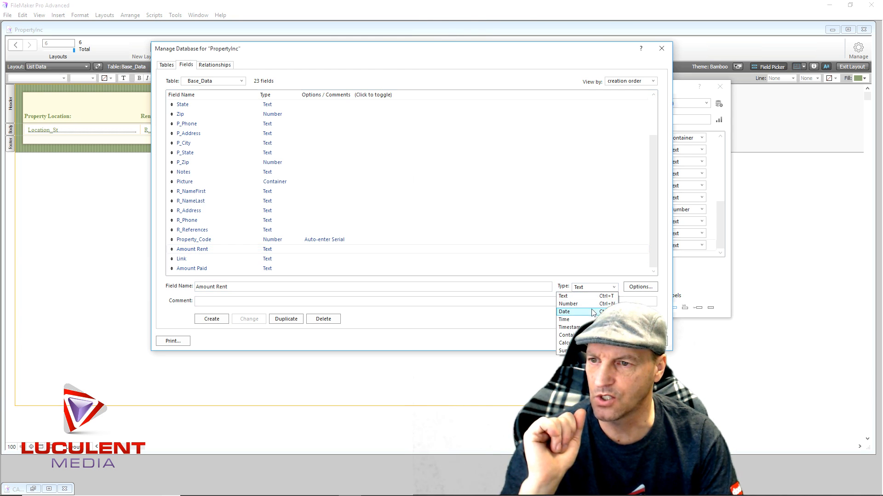
left_click(568, 304)
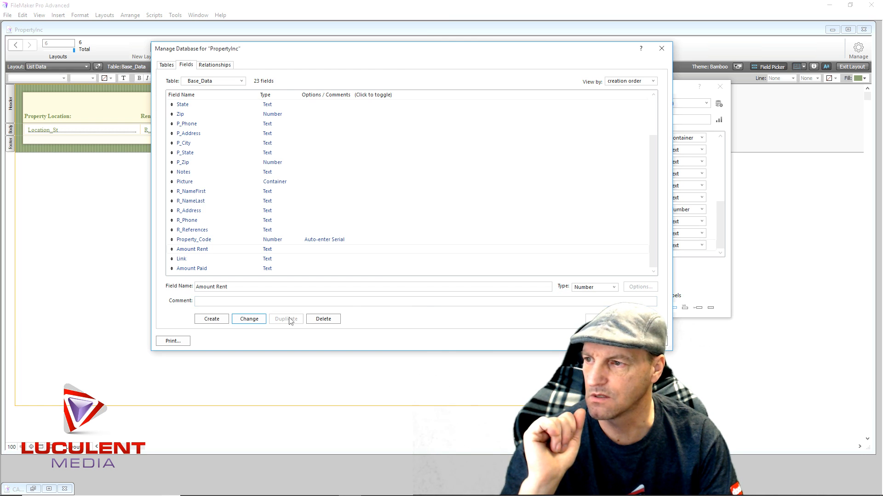
left_click(260, 321)
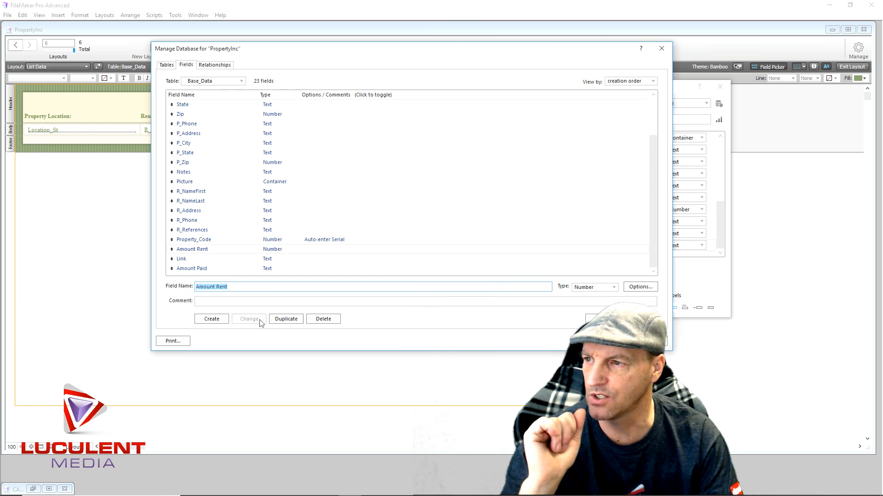
- Change the Amount Paid field's type to Number and save the database changes
left_click(276, 269)
left_click(612, 287)
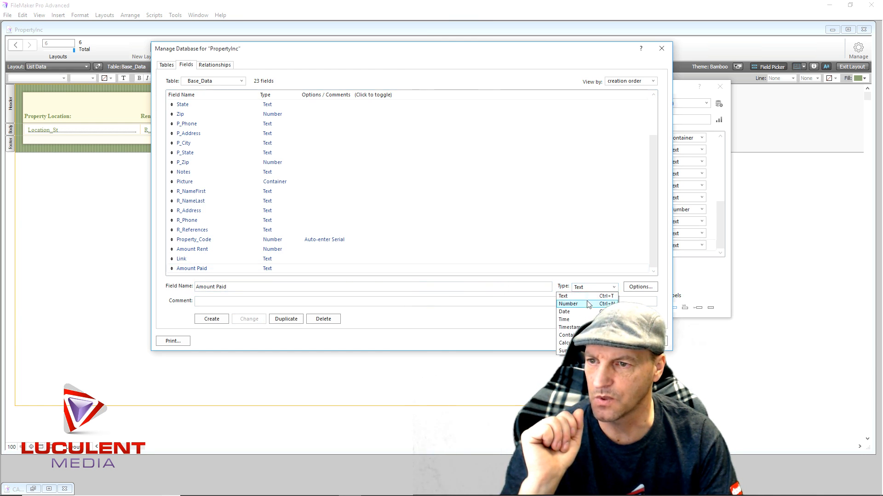
left_click(568, 304)
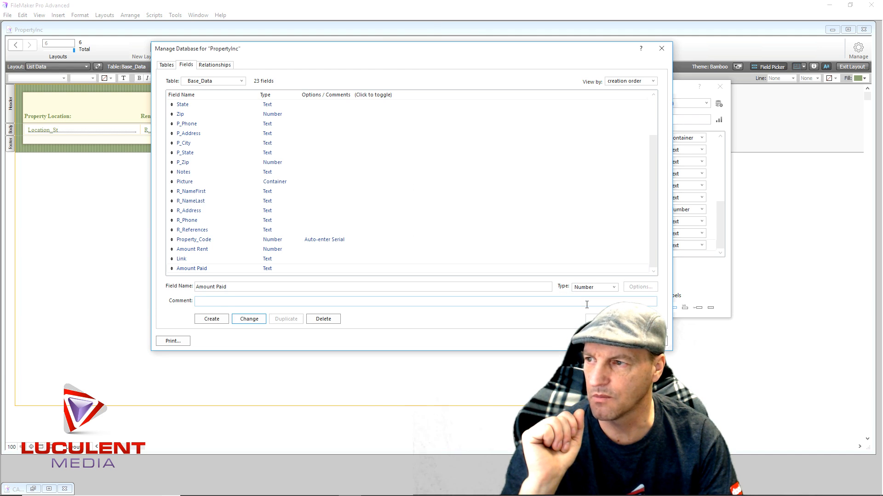
left_click(247, 320)
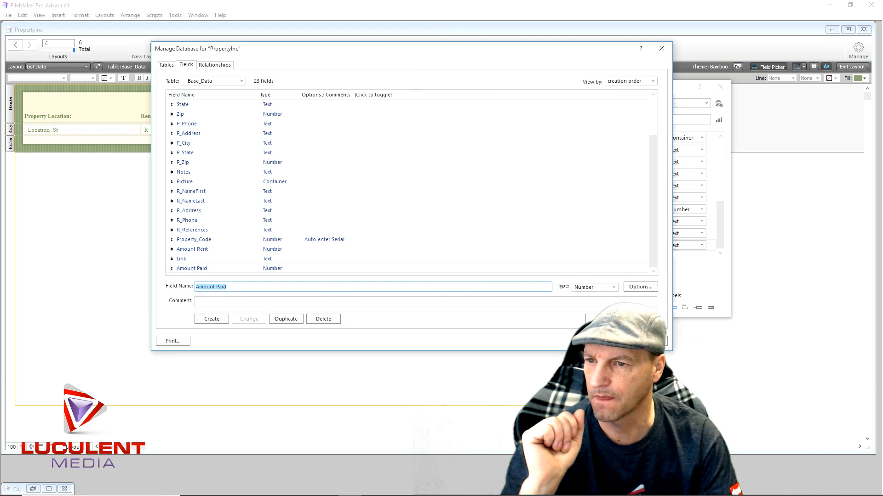
left_click(613, 341)
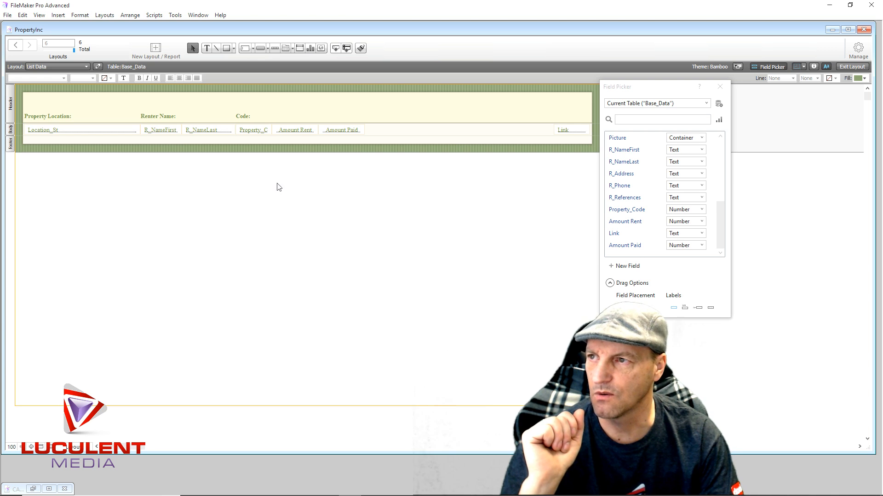
- Set the data format of the Amount Rent and Amount Paid fields to Currency
left_click_drag(278, 188, 367, 123)
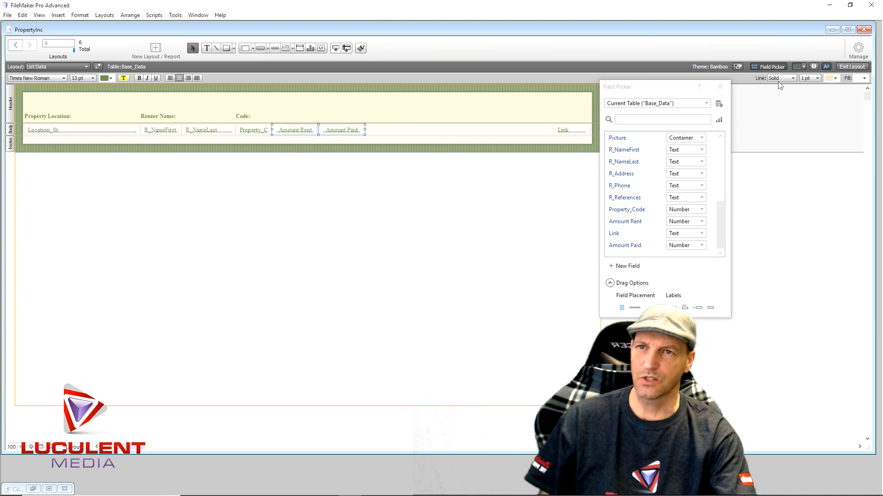
left_click(814, 67)
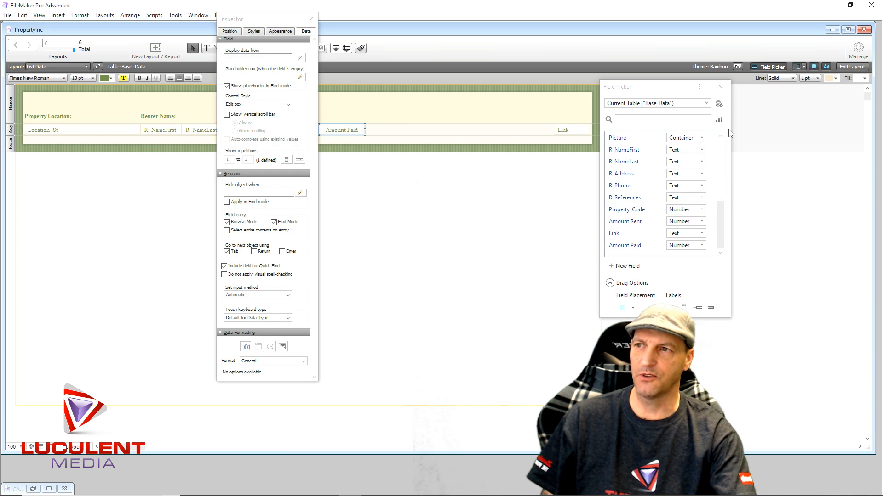
left_click(264, 361)
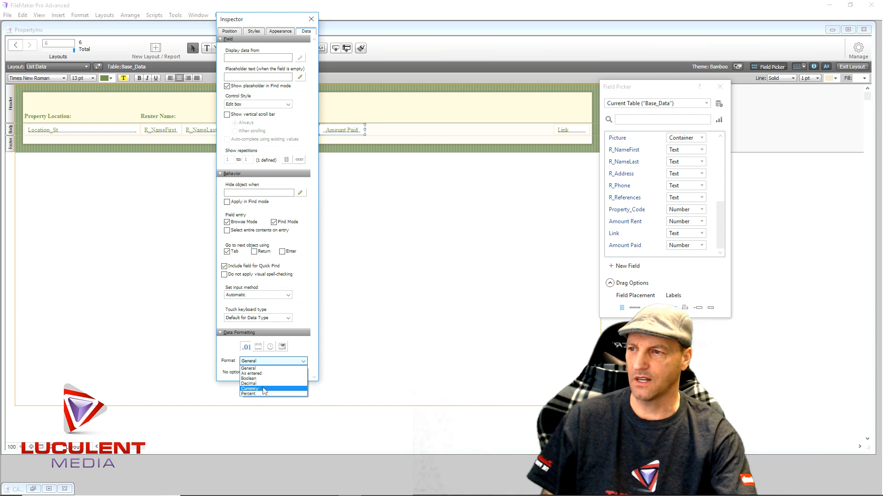
left_click(251, 389)
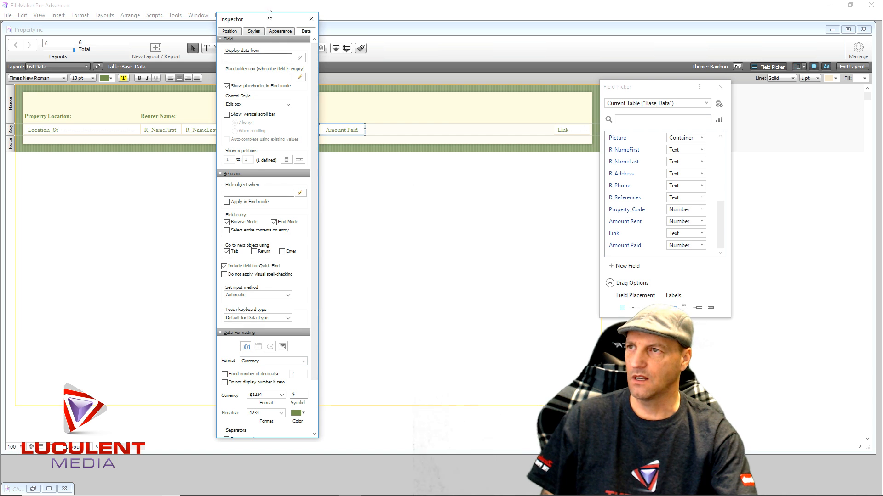
left_click_drag(271, 20, 247, 21)
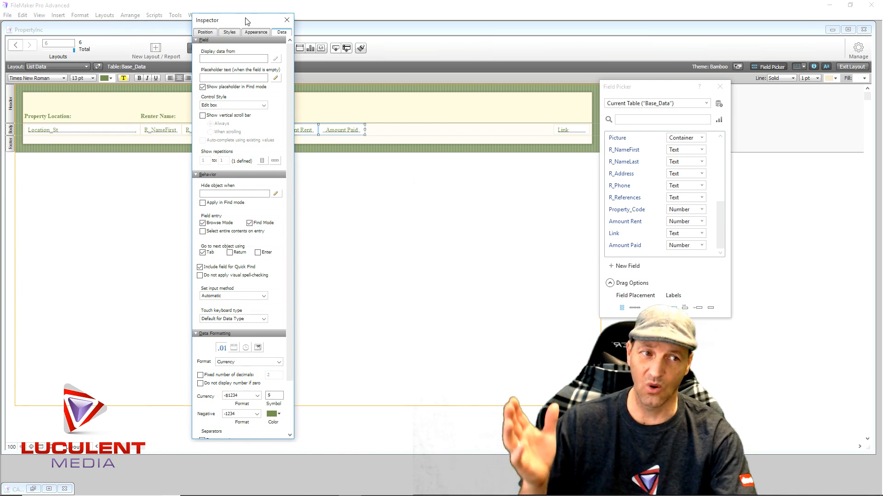
- Give both amount fields 2 fixed decimals and system-setting separators, and close the Inspector and Field Picker
left_click(201, 376)
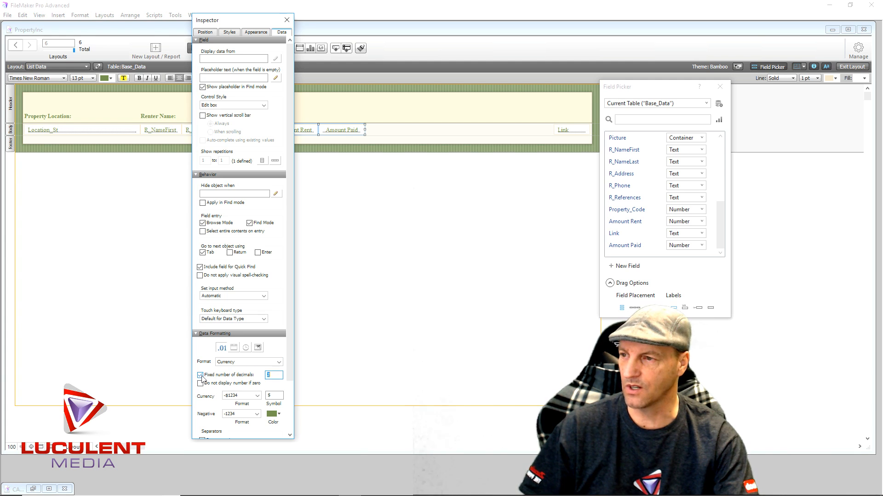
scroll(208, 398, "down", 1)
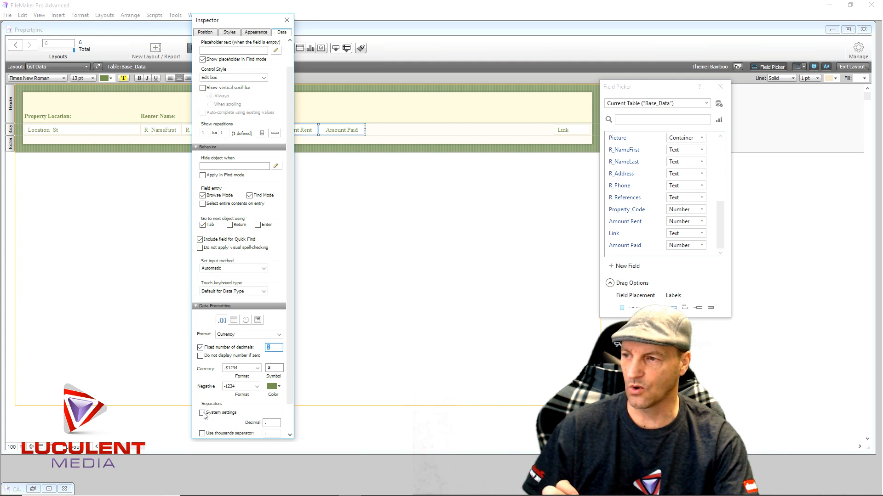
left_click(203, 413)
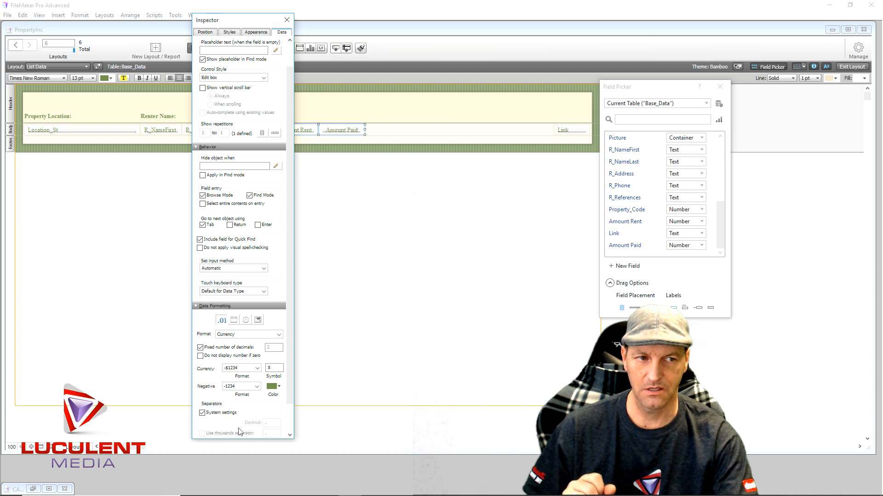
left_click(287, 19)
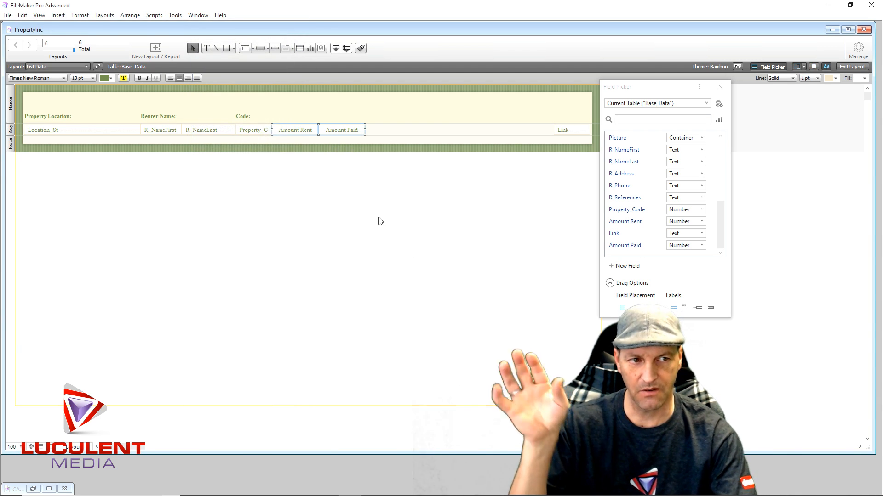
left_click(396, 252)
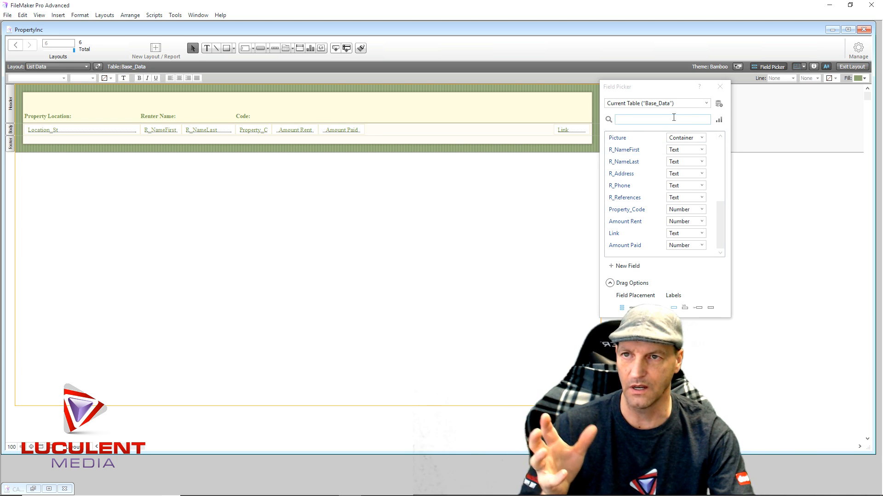
left_click(720, 86)
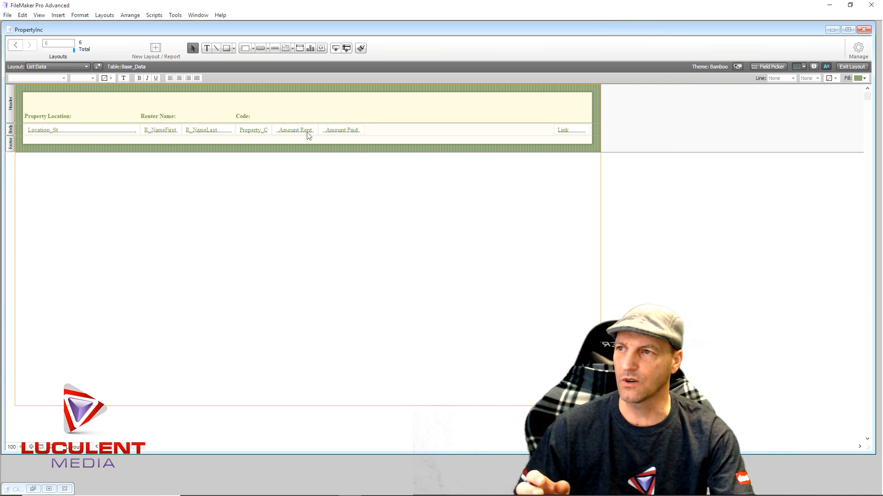
left_click(304, 133)
left_click(337, 132)
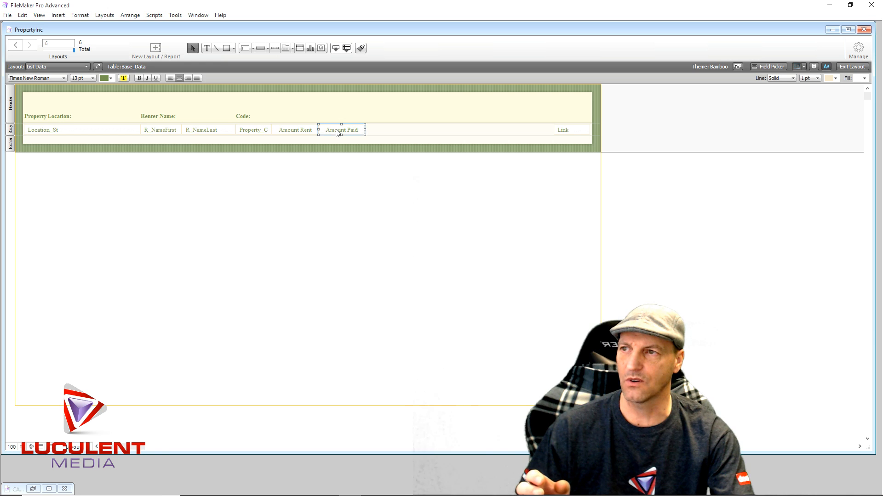
left_click(305, 133)
left_click(337, 132)
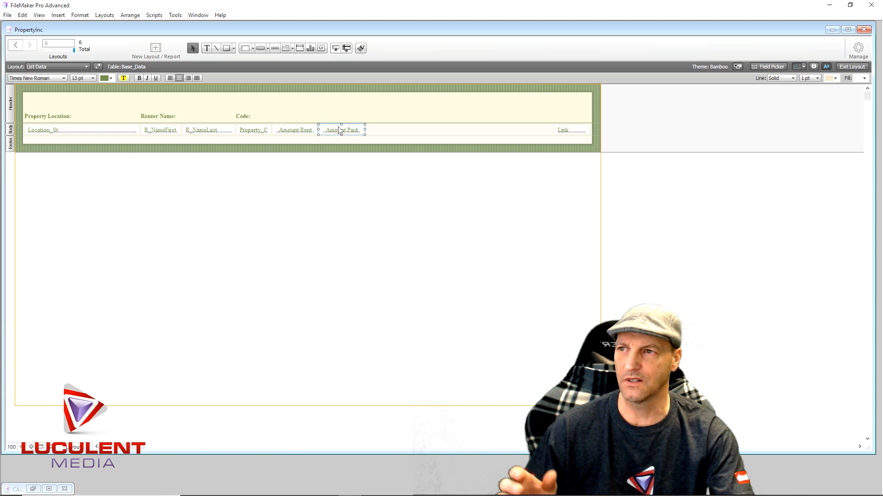
left_click(306, 133)
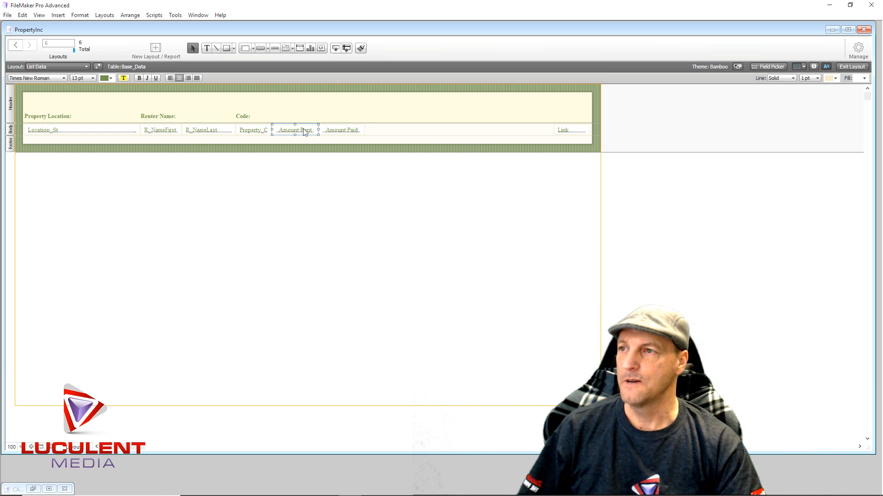
left_click(377, 117)
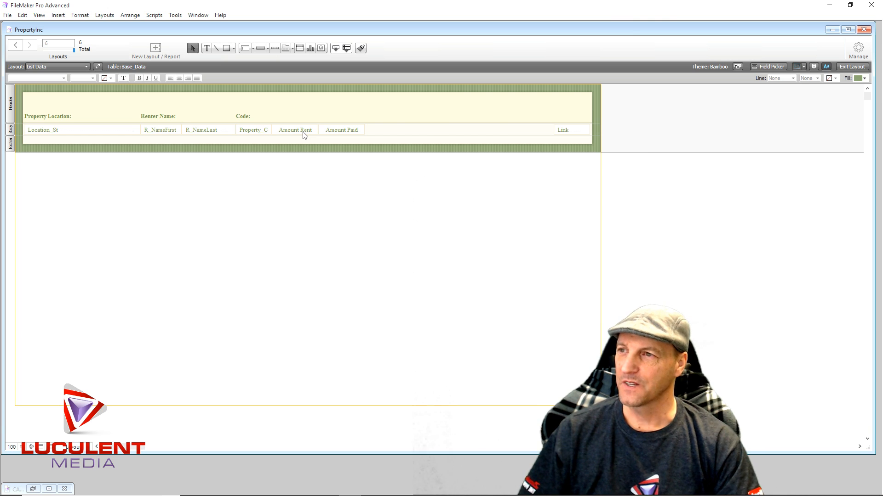
- Leave layout editing and check how the Amount Rent value is displayed in the existing record
left_click(846, 66)
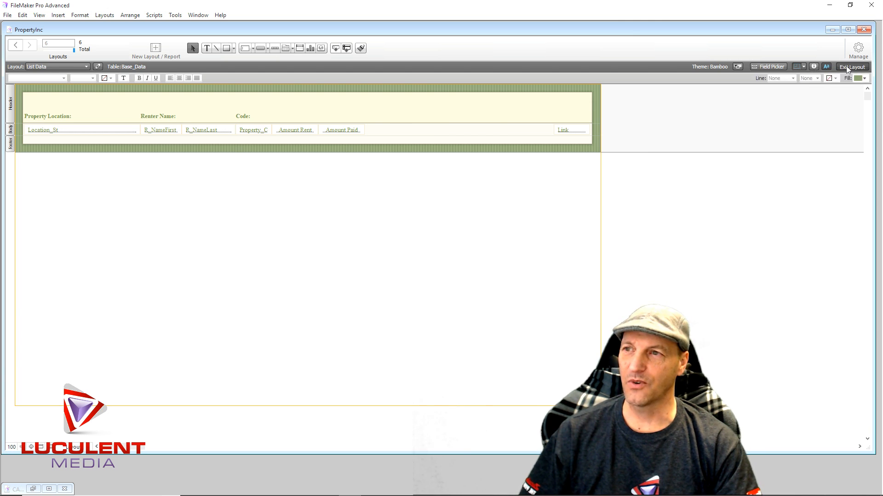
left_click(290, 118)
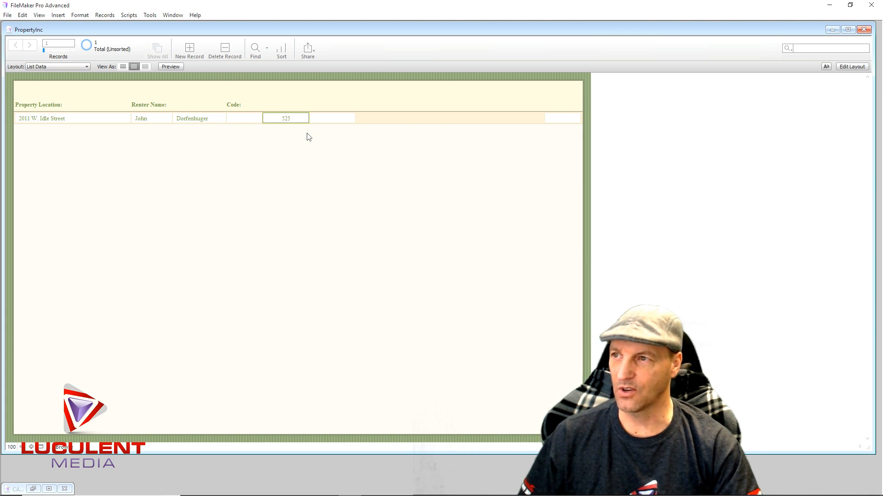
left_click(322, 170)
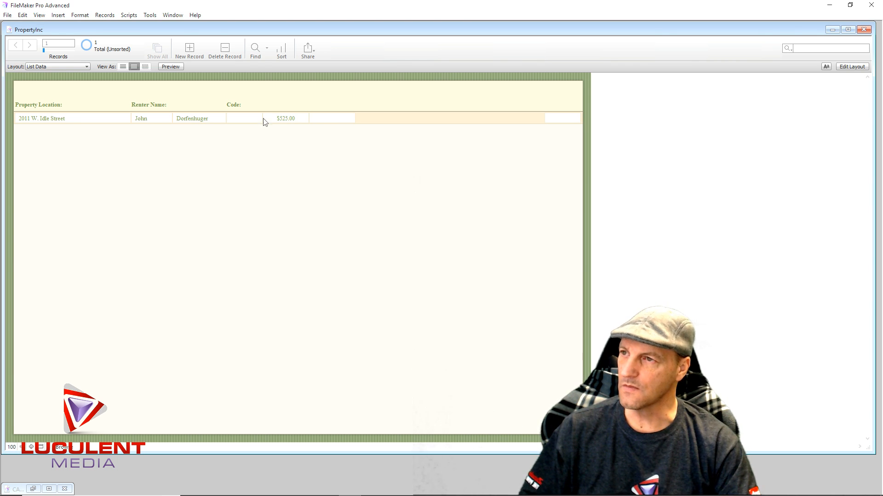
- Inspect the empty Amount Paid and Code fields of the existing record, and add a new record to the list
left_click(335, 120)
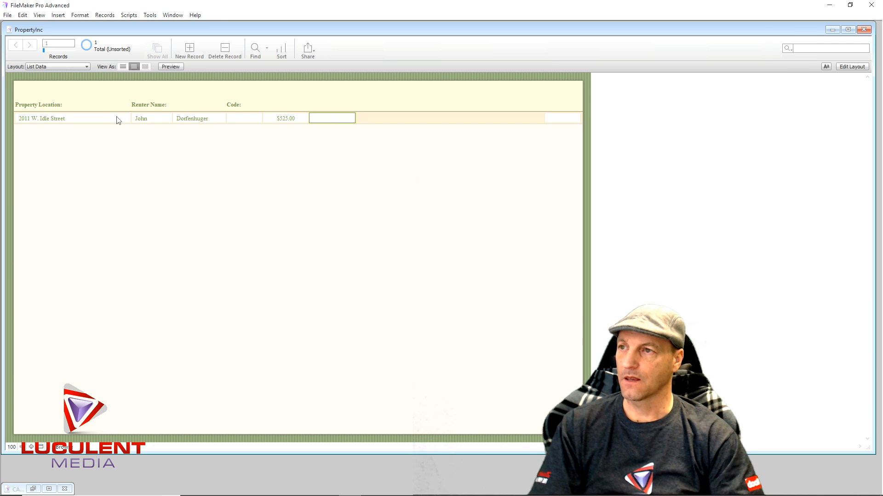
left_click(248, 119)
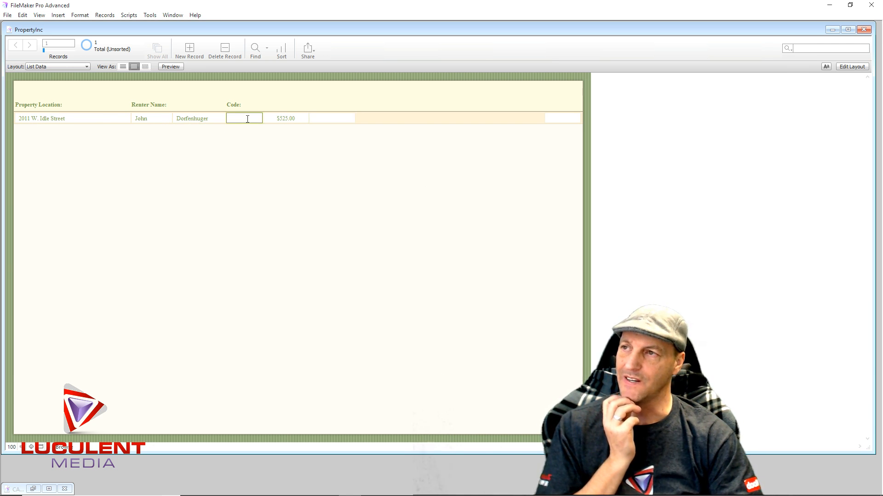
left_click(400, 169)
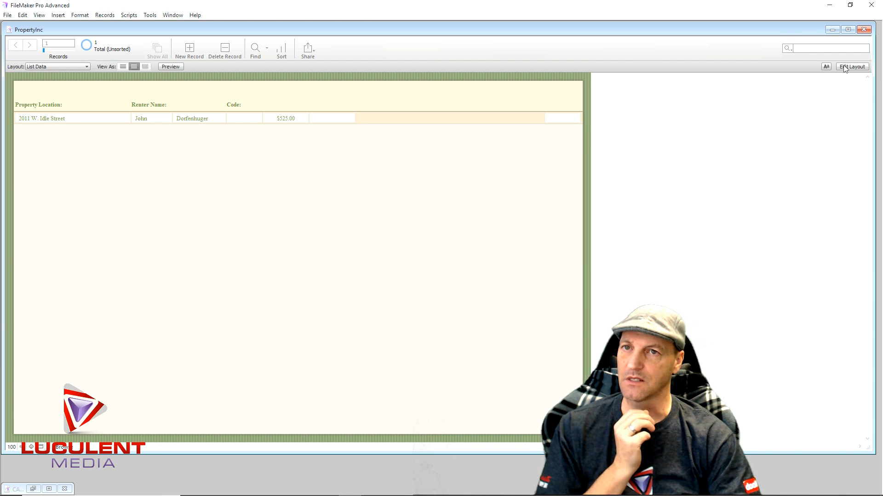
left_click(188, 50)
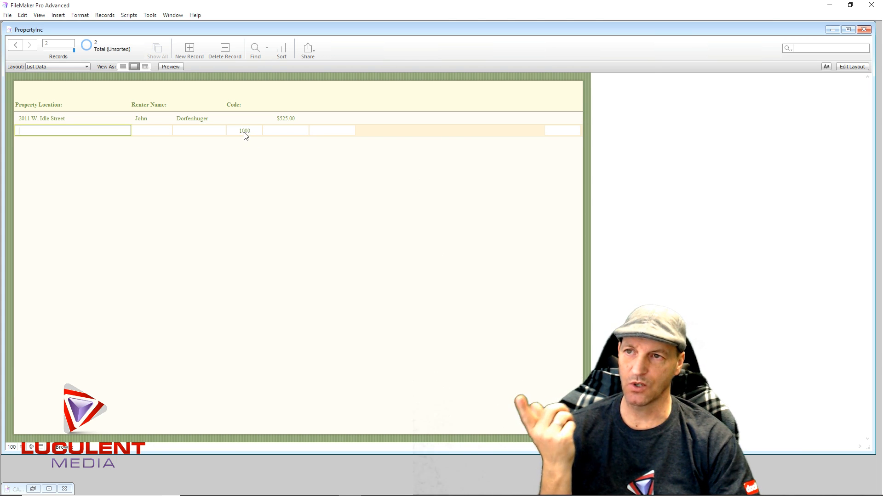
- Return to layout editing, duplicate the Code: header label above the Amount Rent field, and open the copy's text for editing
left_click(847, 69)
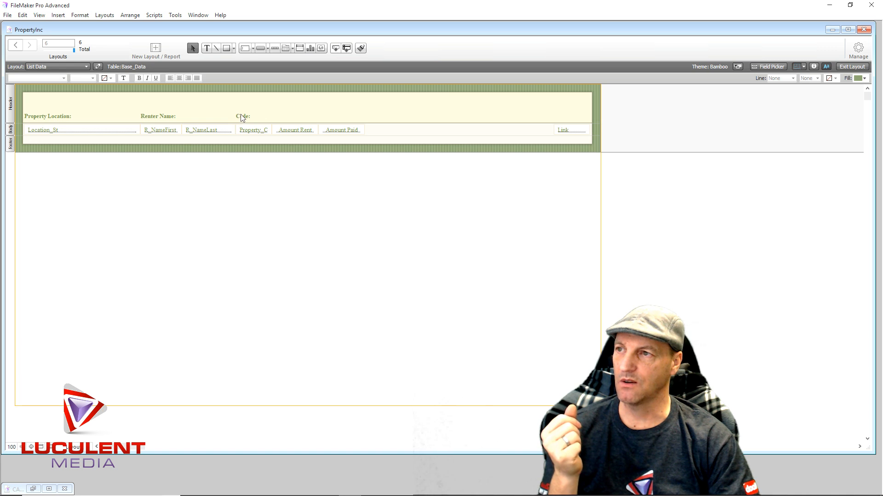
left_click(241, 116)
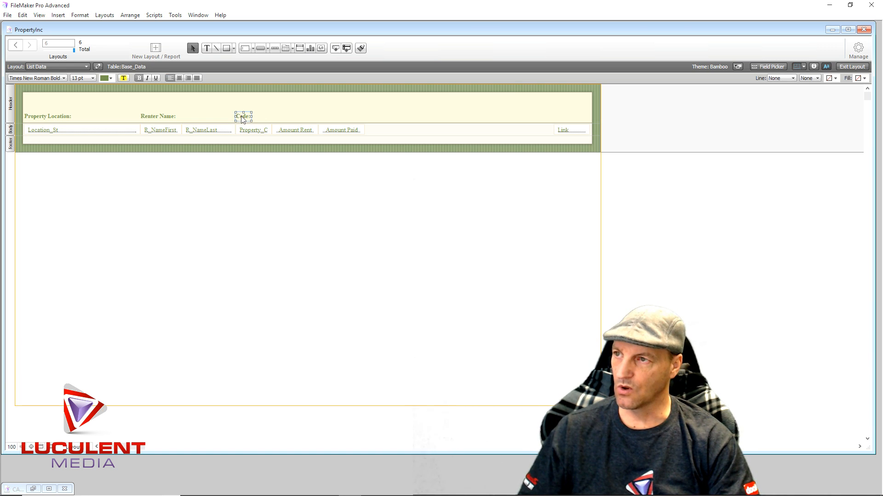
left_click_drag(242, 119, 279, 118)
double_click(273, 118)
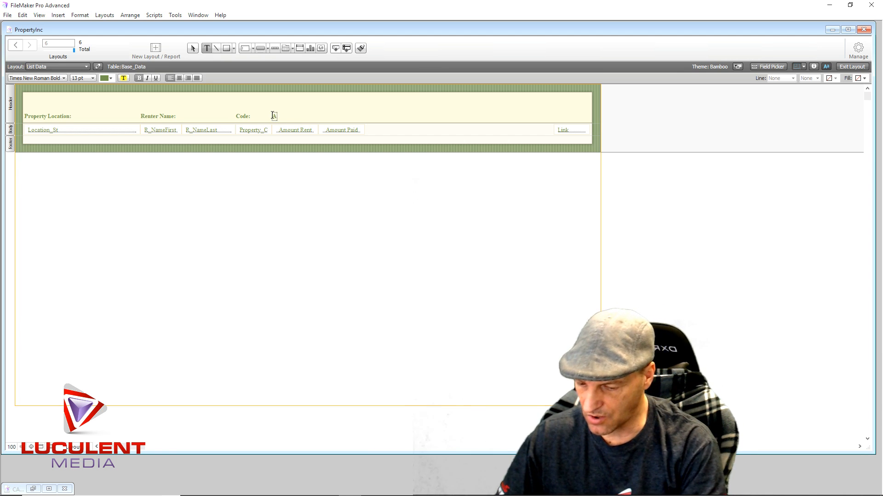
type("Amou")
key("BackSpace")
key("BackSpace")
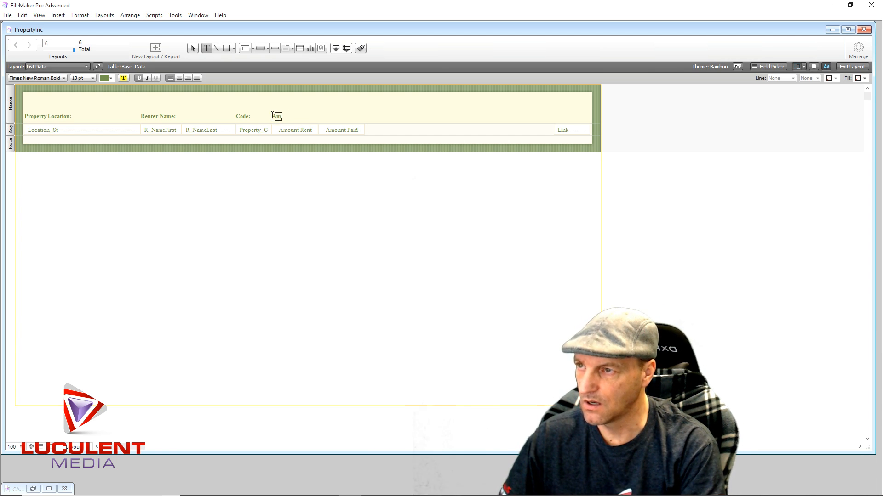
type("o")
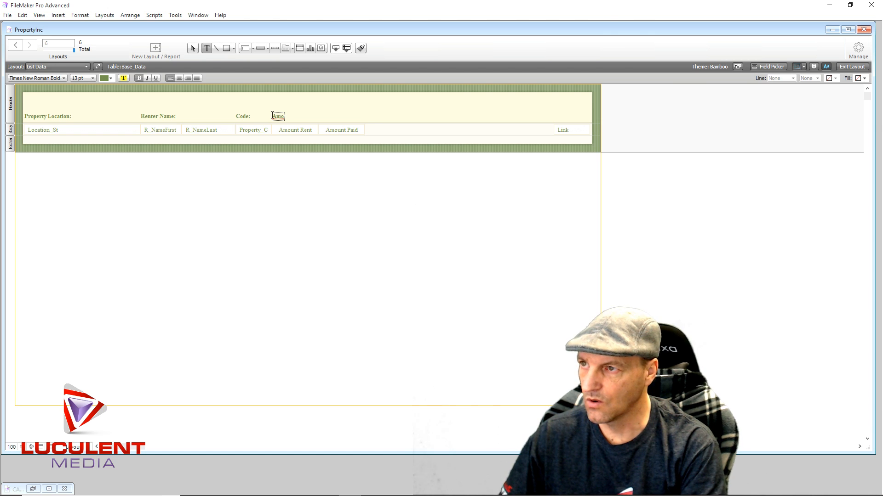
key("BackSpace")
key("BackSpace")
key("BackSpace")
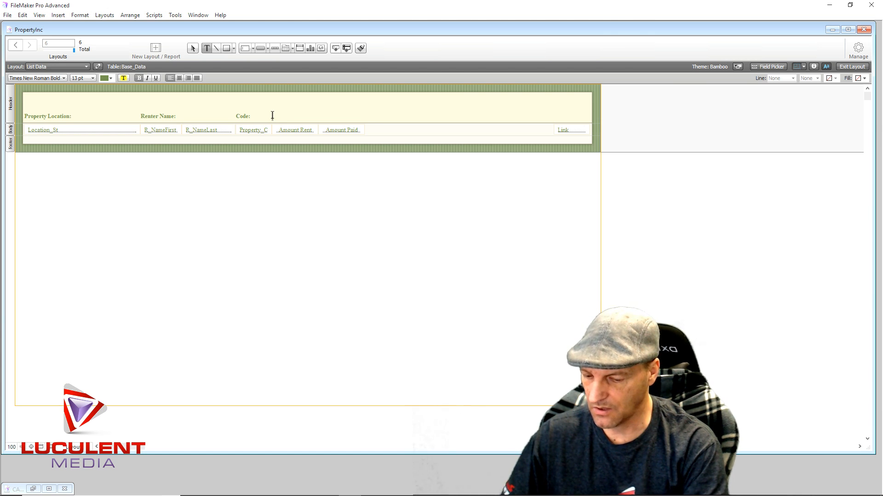
- Enter Monthly Rent as the header label above the Amount Rent field
left_click(272, 116)
type("Mont")
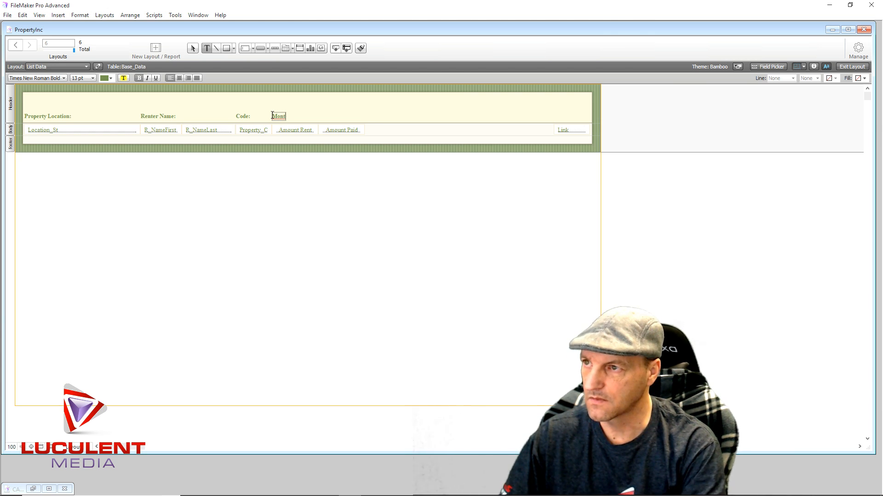
type("hly Rent")
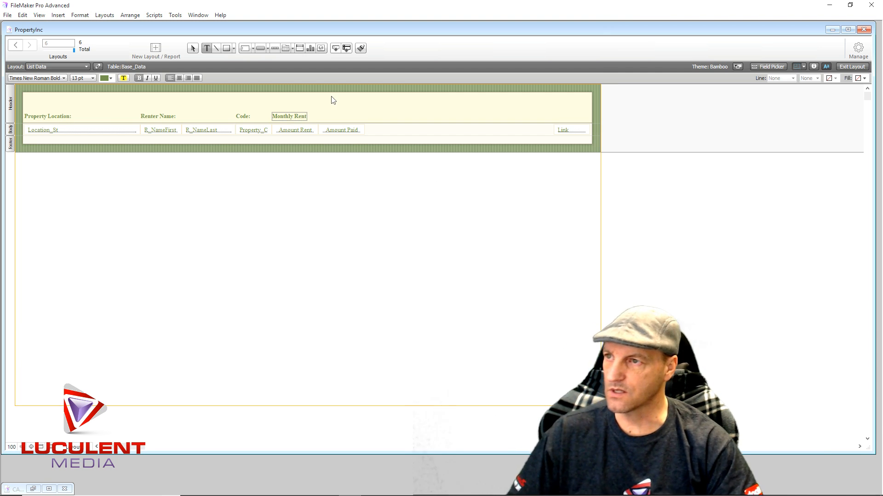
key("Escape")
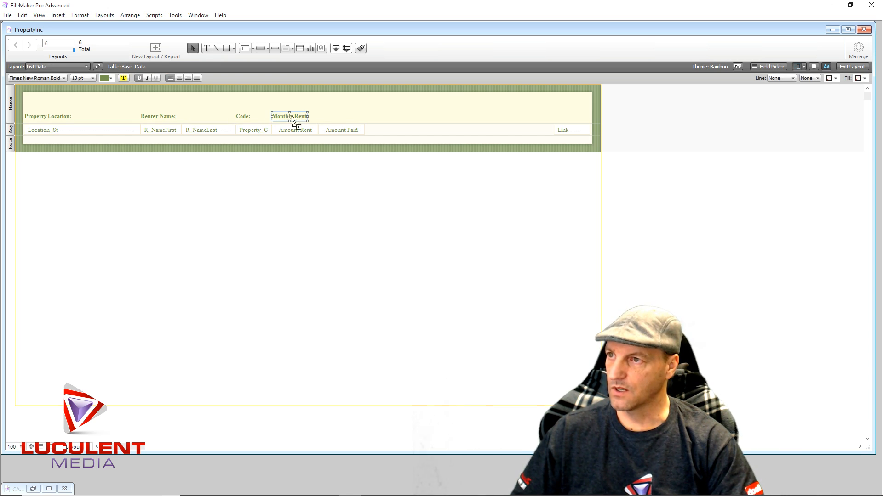
- Duplicate the Monthly Rent header label above the Amount Paid field and change the copy's text to Amount Paid
left_click_drag(289, 118, 336, 118)
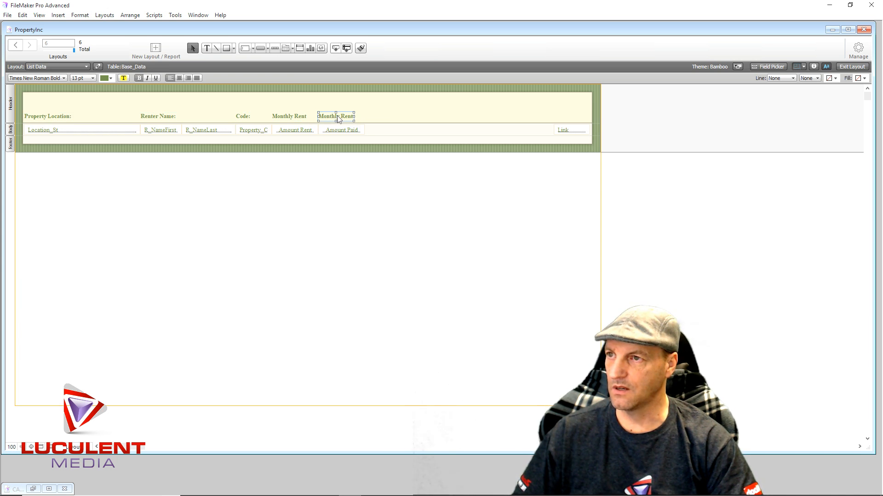
double_click(339, 116)
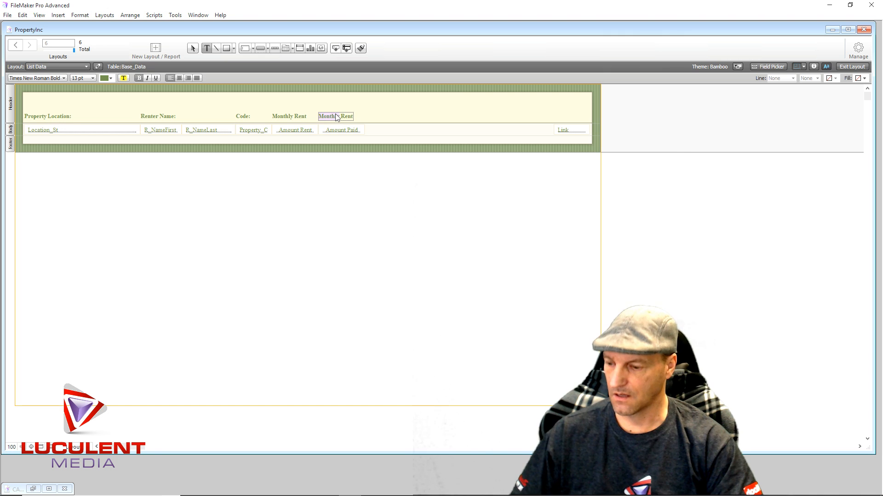
type("Amount")
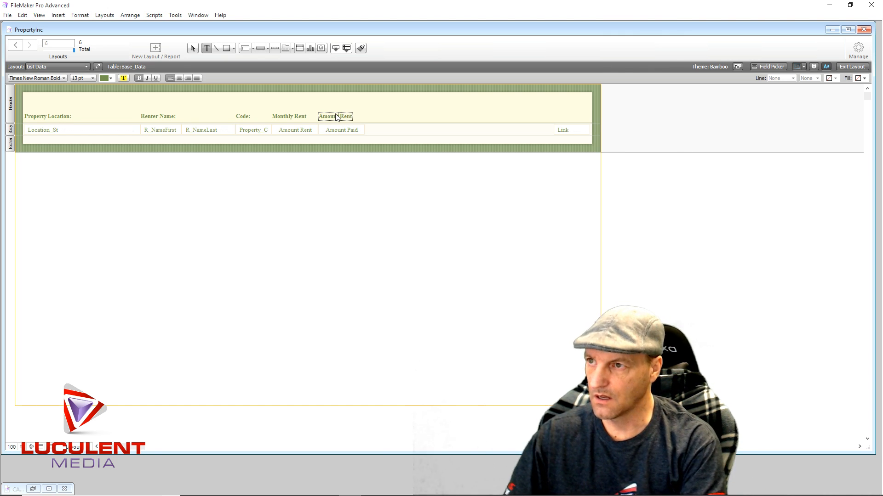
type(" Paid")
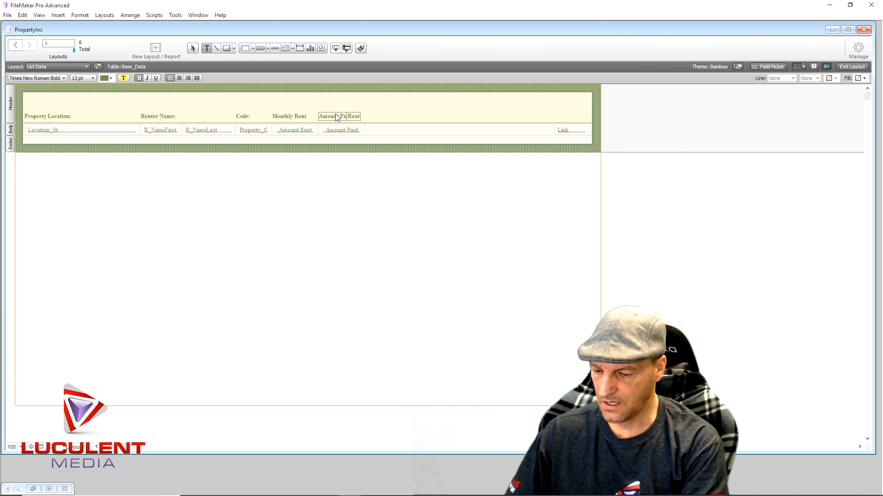
key("Delete")
key("Delete")
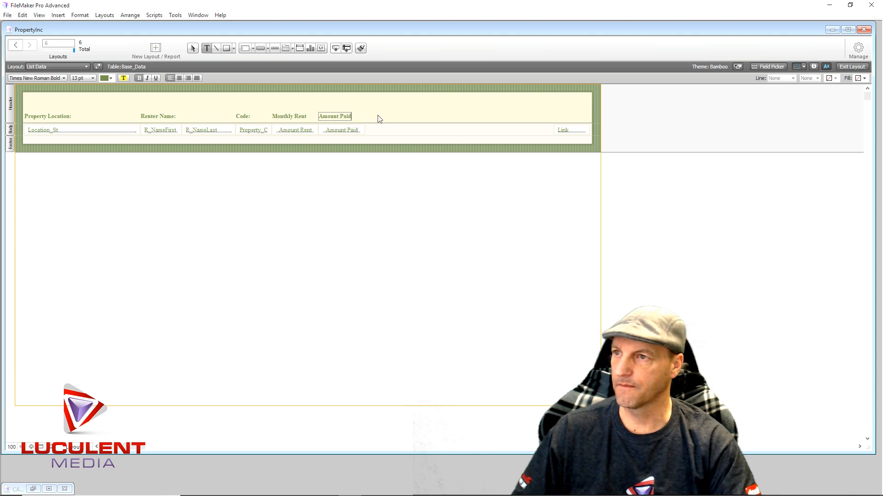
key("Escape")
- Shift the Amount Paid and Monthly Rent header labels slightly right so they are centred above their fields
left_click_drag(334, 118, 340, 118)
left_click_drag(284, 118, 289, 119)
left_click(416, 111)
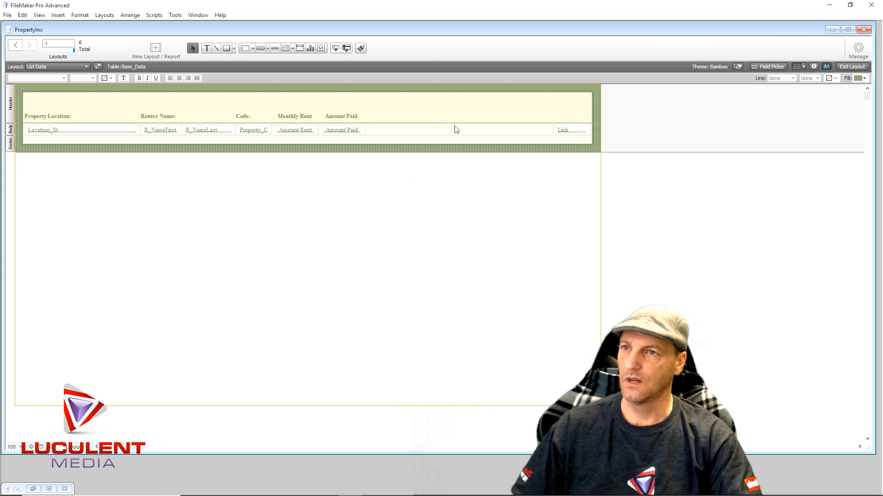
left_click(571, 133)
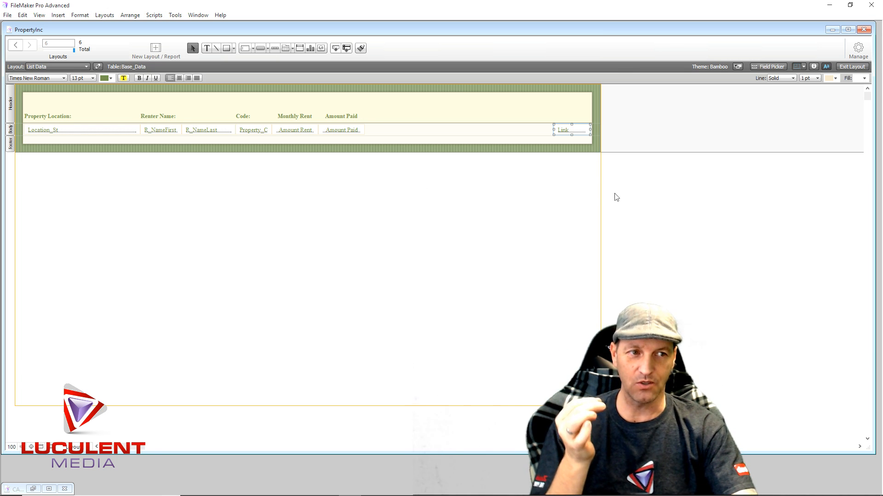
left_click(548, 205)
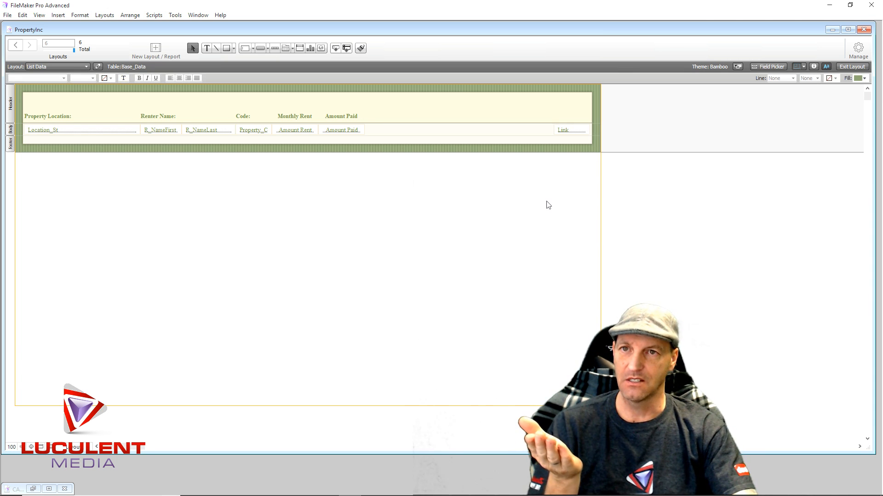
- Leave layout editing and enter 625 as the Monthly Rent of the record with code 1000
left_click(853, 67)
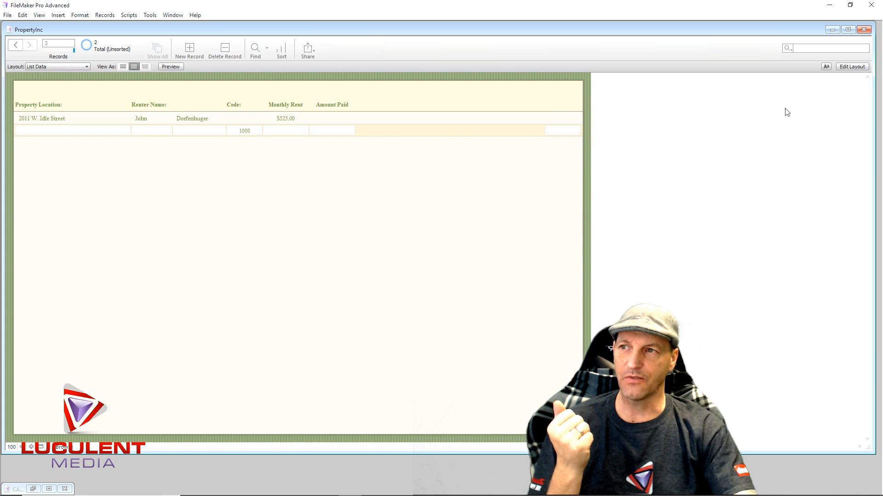
left_click(285, 131)
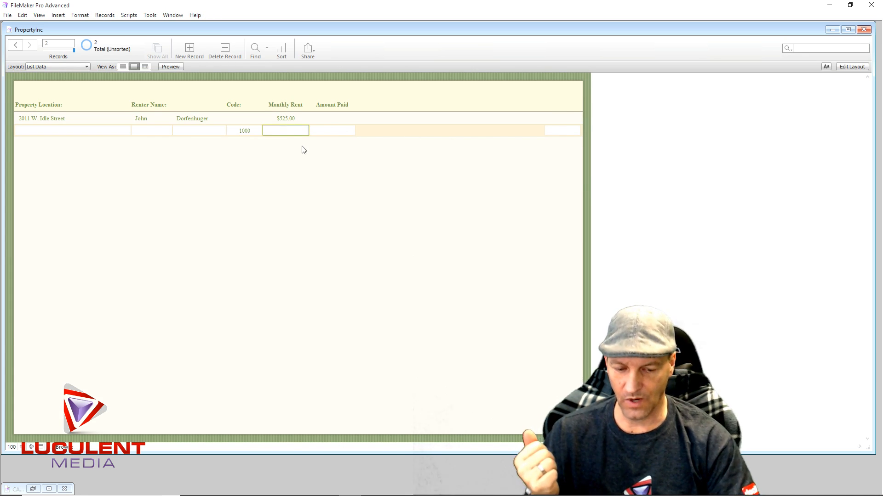
type("625")
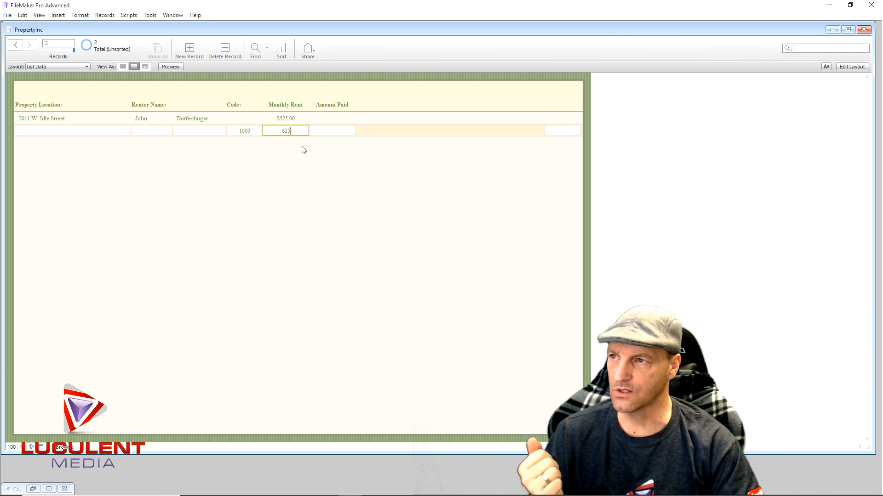
left_click(259, 168)
- Enter Apartment 100 as the Property Location of the record with code 1000
left_click(59, 132)
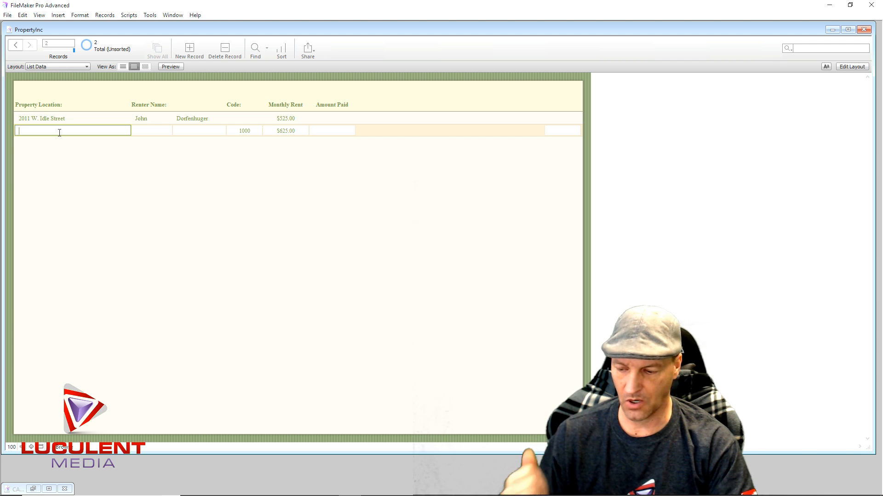
type("APartment 100")
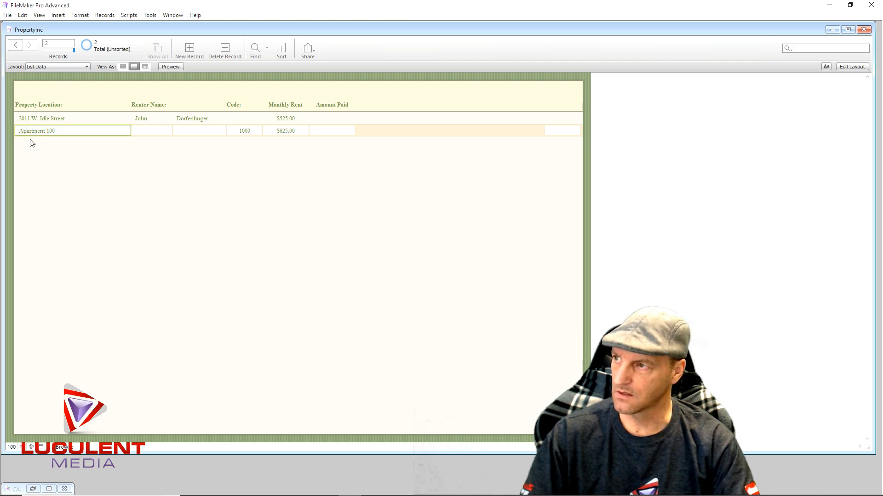
left_click(52, 161)
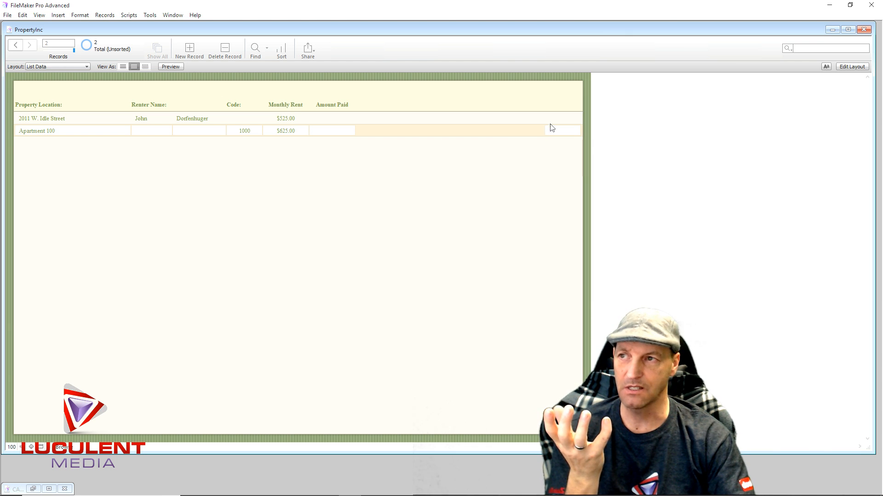
left_click(332, 132)
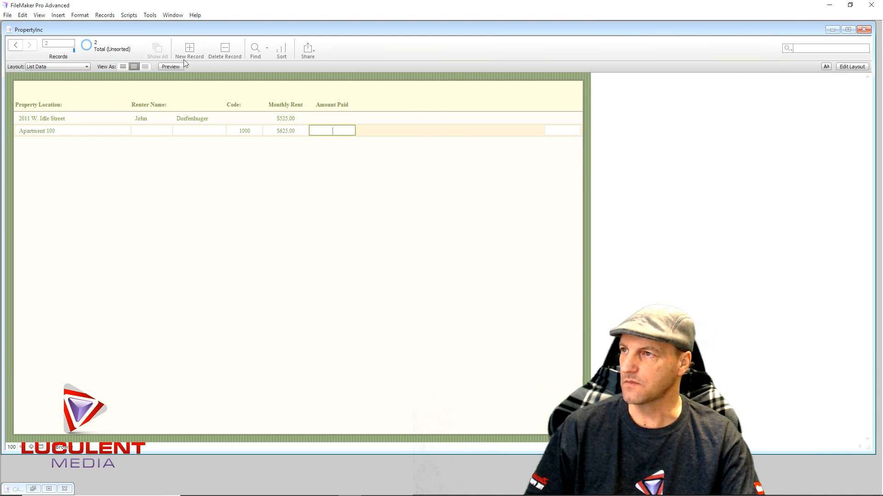
- Add a new record in the PropertyInc layout and activate the field on the apartment 101 button
left_click(87, 67)
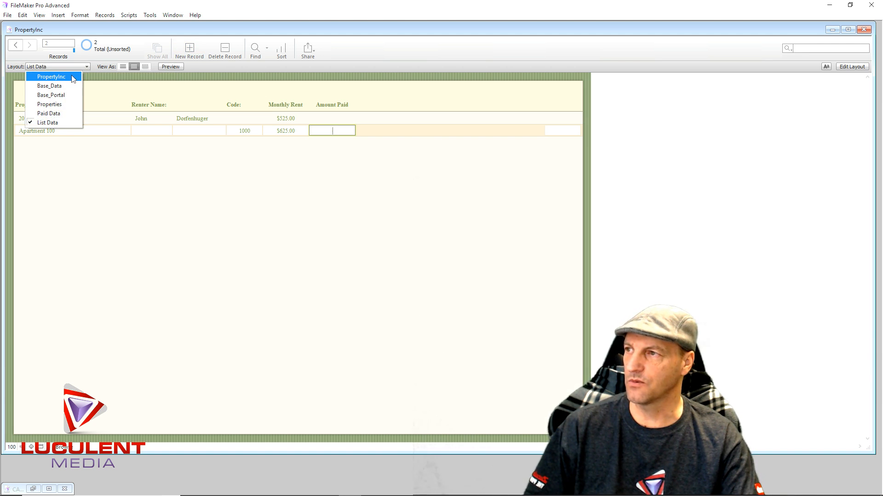
left_click(73, 79)
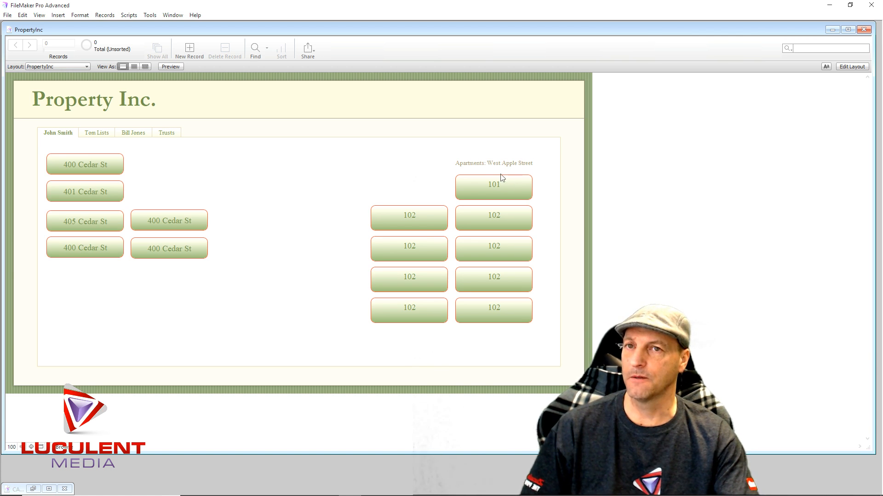
left_click(193, 49)
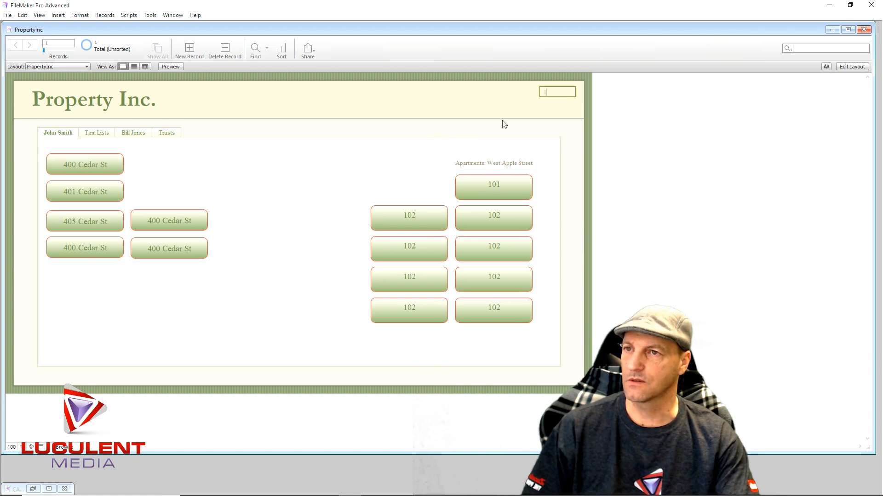
left_click(353, 157)
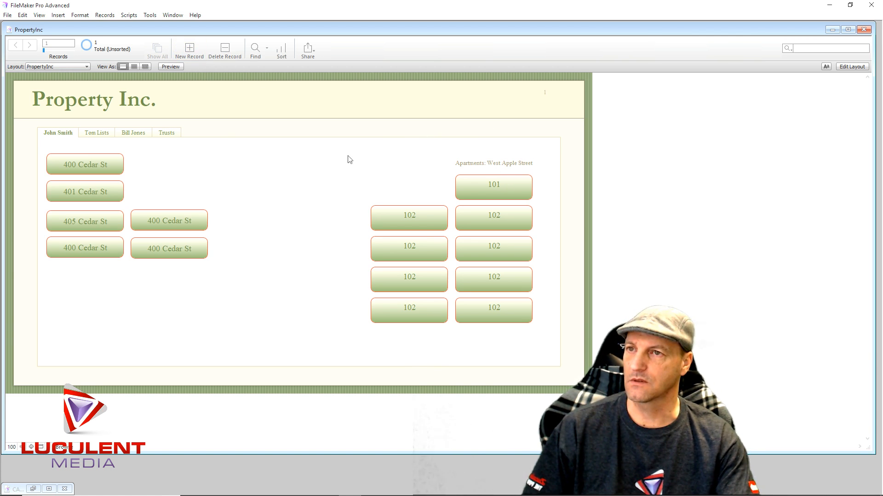
left_click(501, 196)
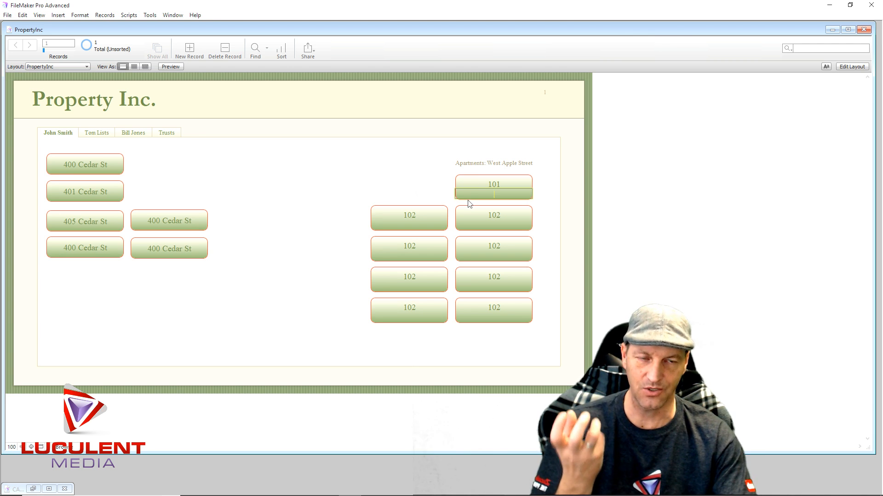
- In layout editing, copy the data source reference Paid Data::PN1000 of the field on the apartment 101 button
left_click(847, 68)
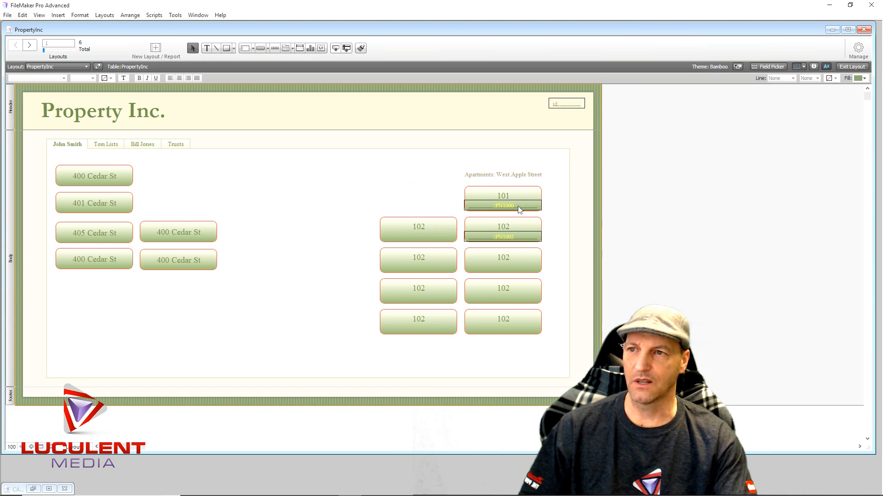
left_click(519, 208)
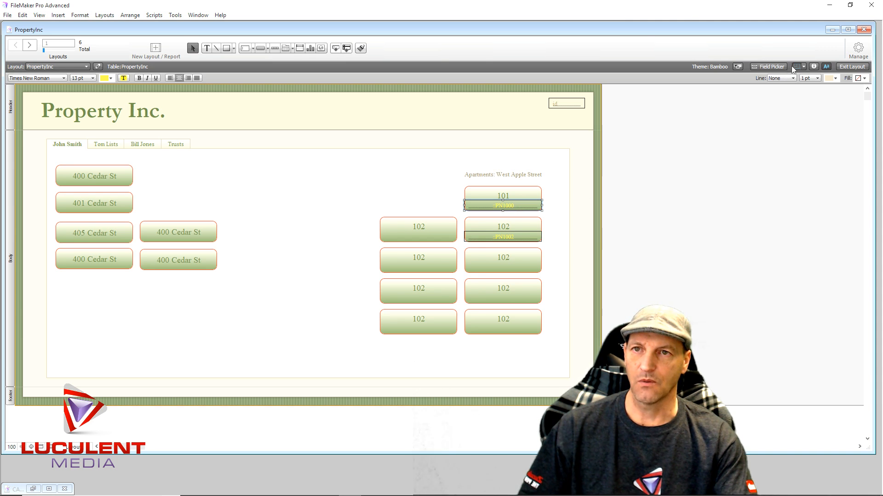
left_click(814, 67)
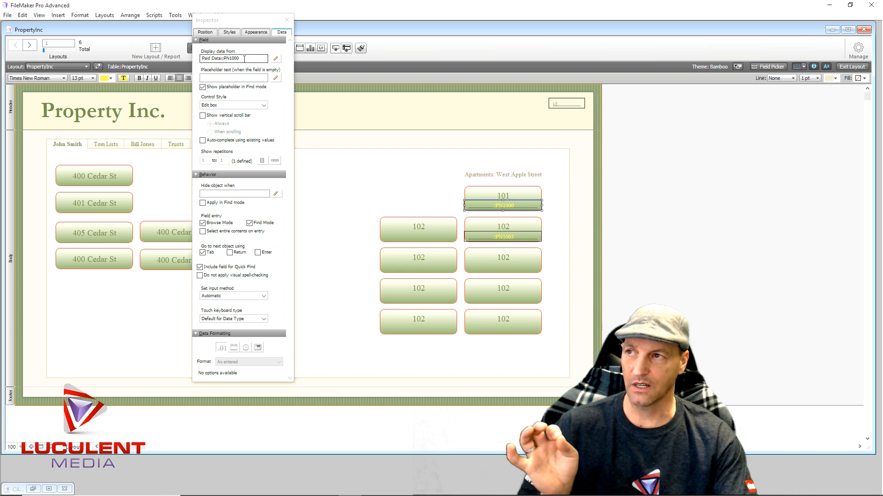
left_click_drag(244, 59, 201, 57)
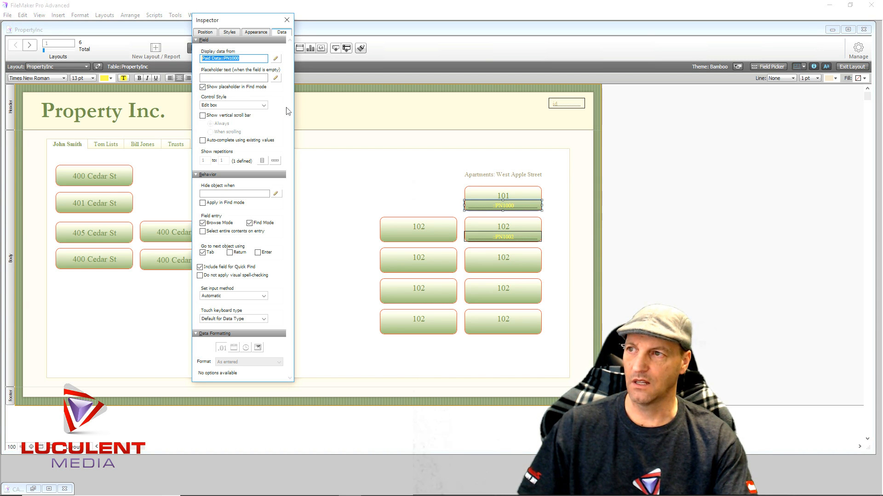
left_click(287, 19)
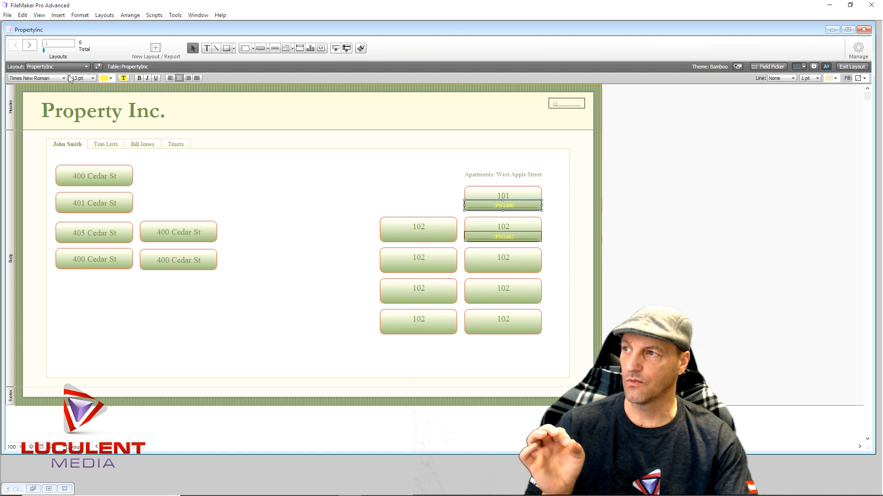
- Return to the List Data layout in browse mode and paste Paid Data::PN1000 into the Apartment 100 record's link field
left_click(851, 67)
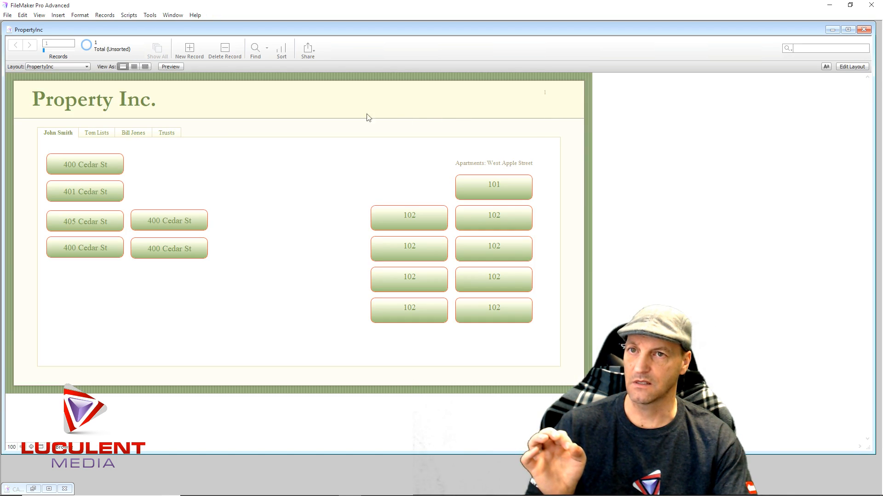
left_click(85, 67)
left_click(62, 123)
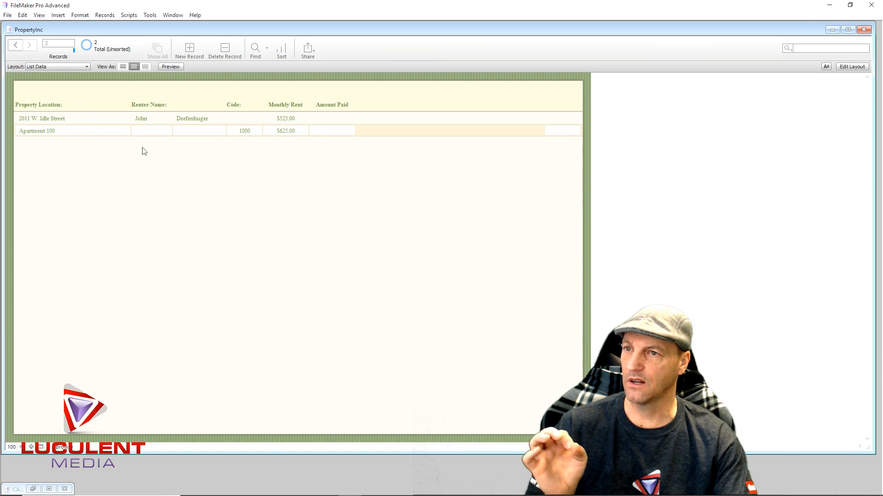
left_click(553, 132)
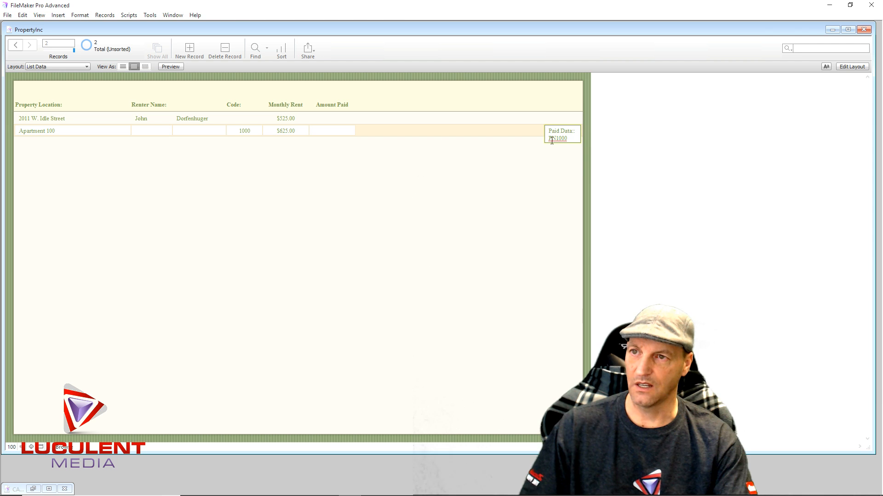
left_click(515, 161)
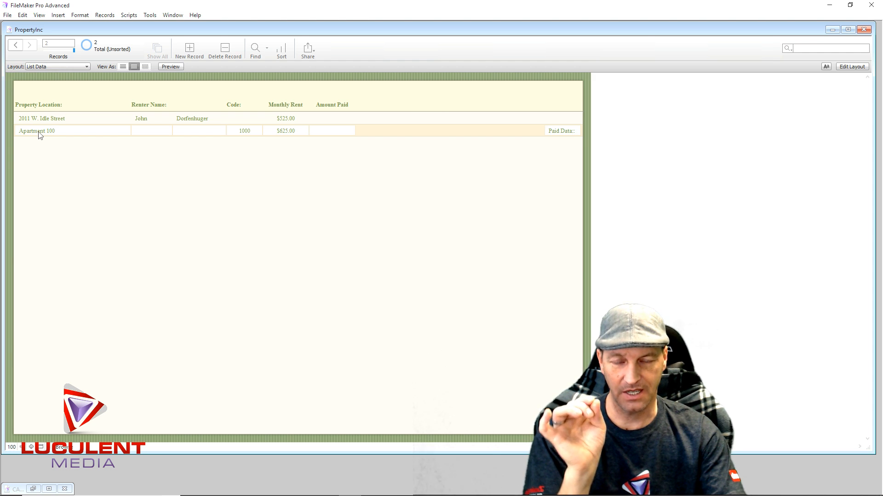
- Change the Property Location of the record with code 1000 to Apartment 101
left_click(55, 130)
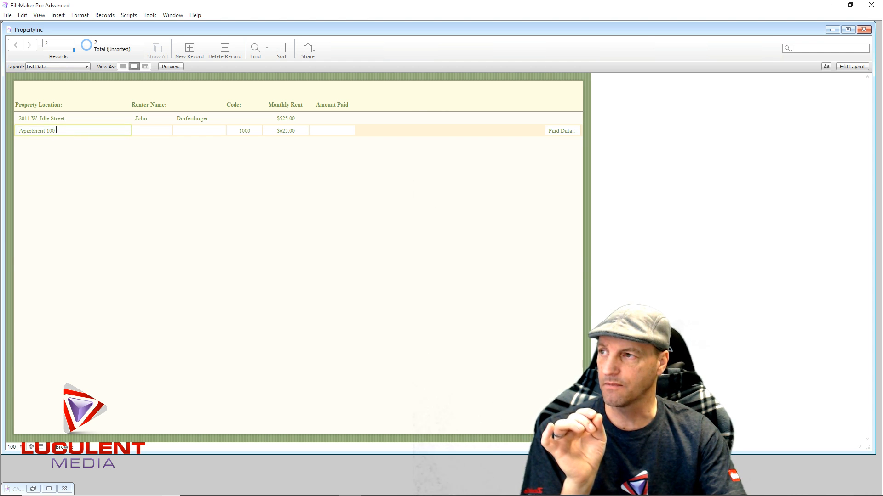
left_click_drag(56, 130, 53, 131)
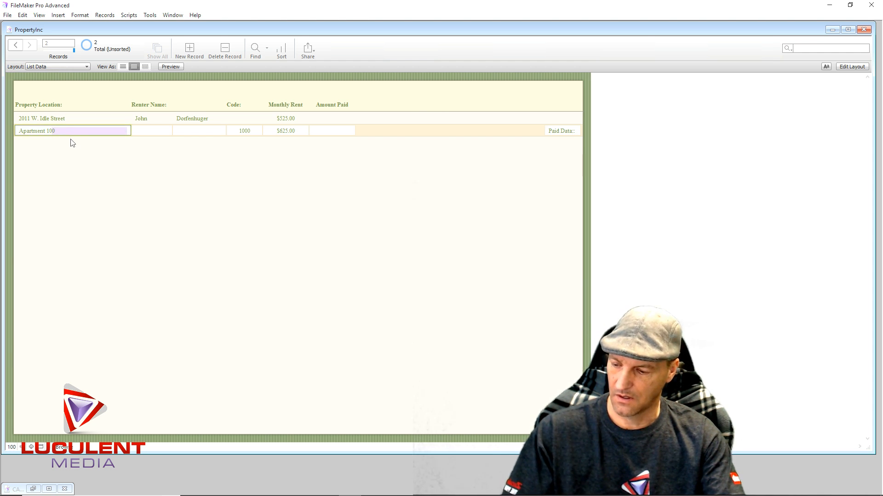
type("1")
left_click(85, 150)
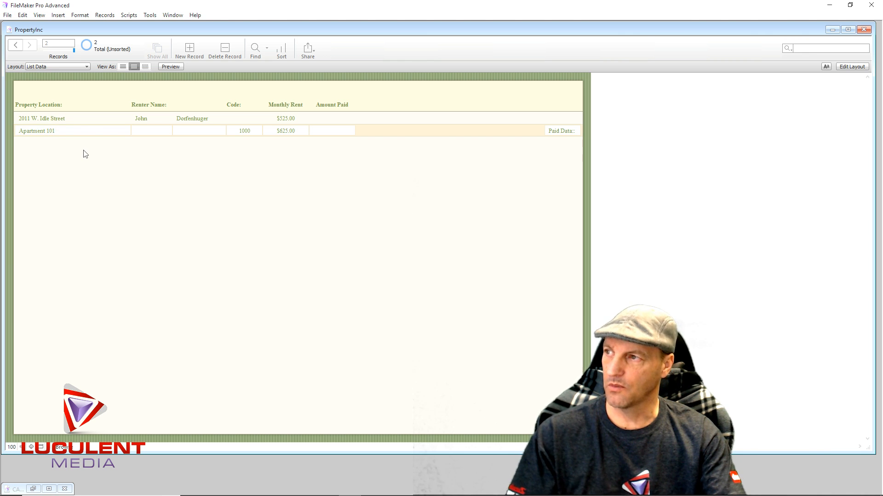
- Enter the renter's first and last name in the Apartment 101 record
left_click(153, 132)
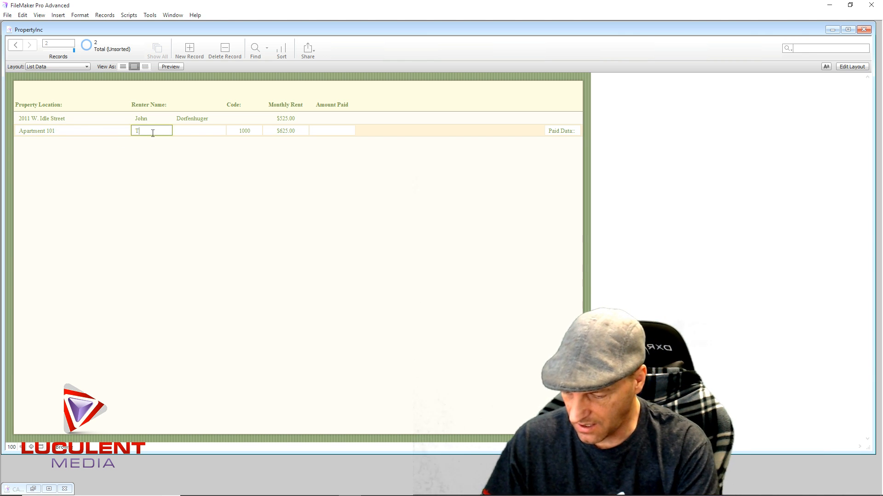
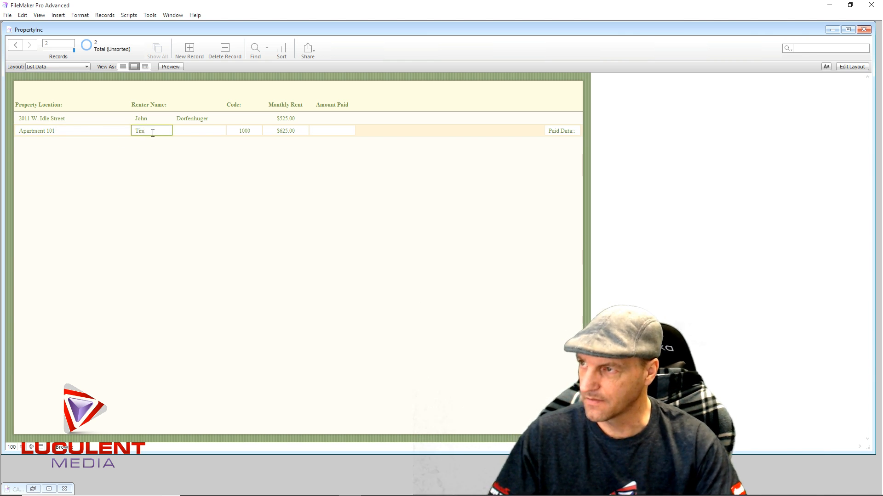
left_click(188, 130)
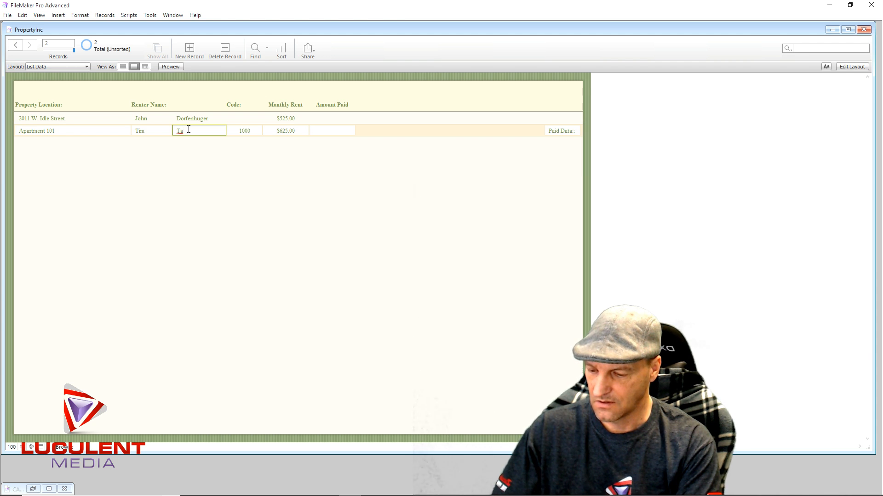
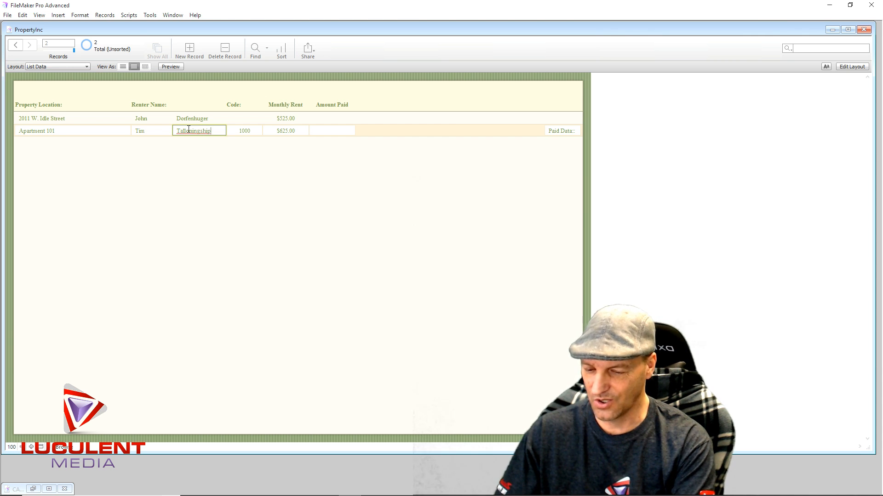
left_click(263, 153)
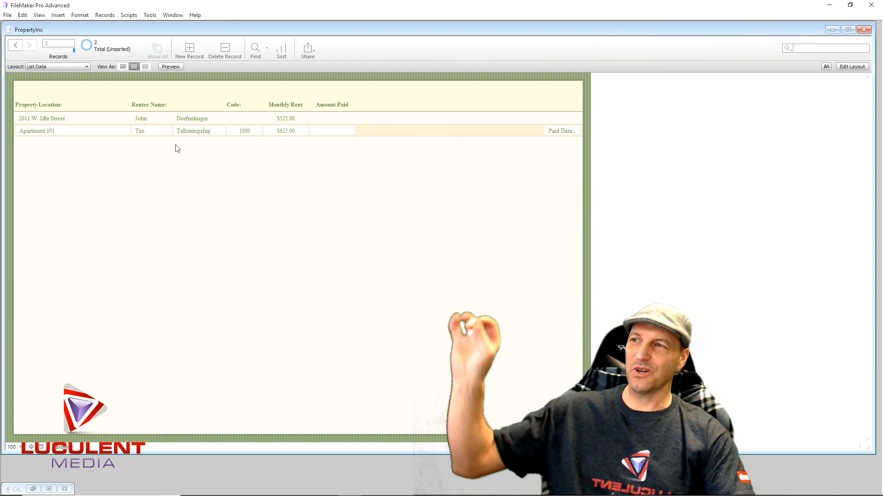
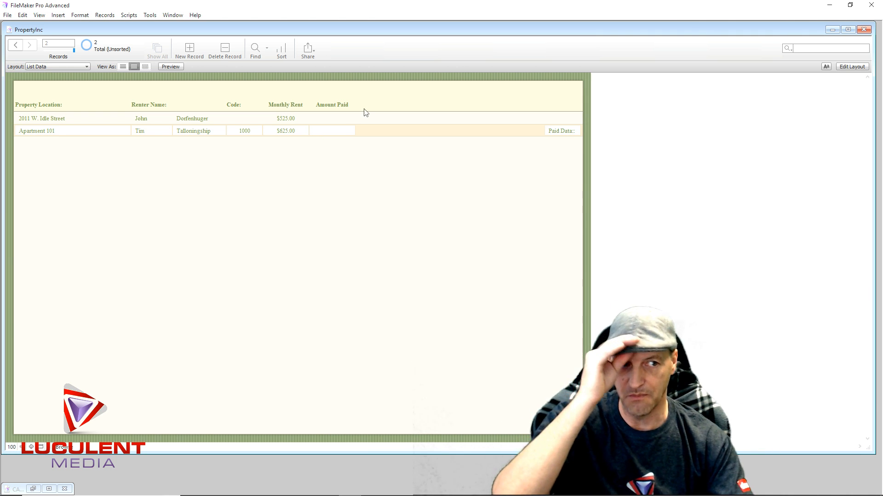
- Open the List Data layout for editing, leaving the Amount Paid field selected and the Inspector closed
left_click(335, 134)
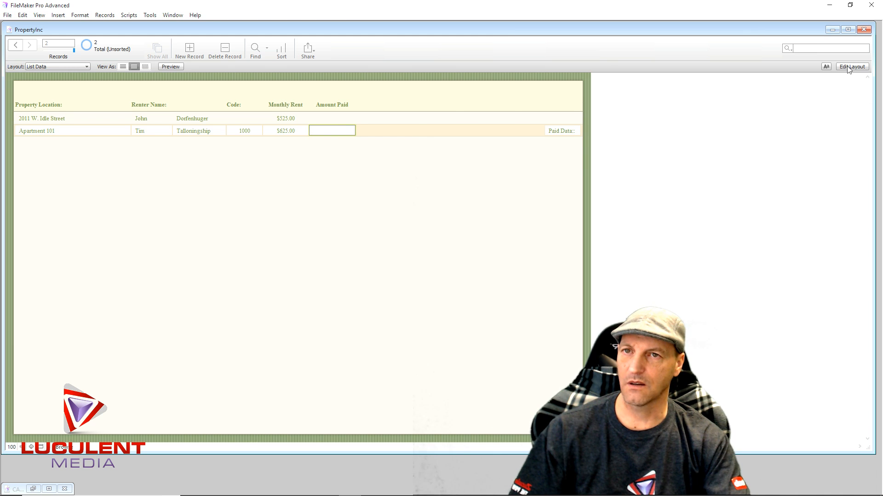
left_click(852, 67)
double_click(332, 129)
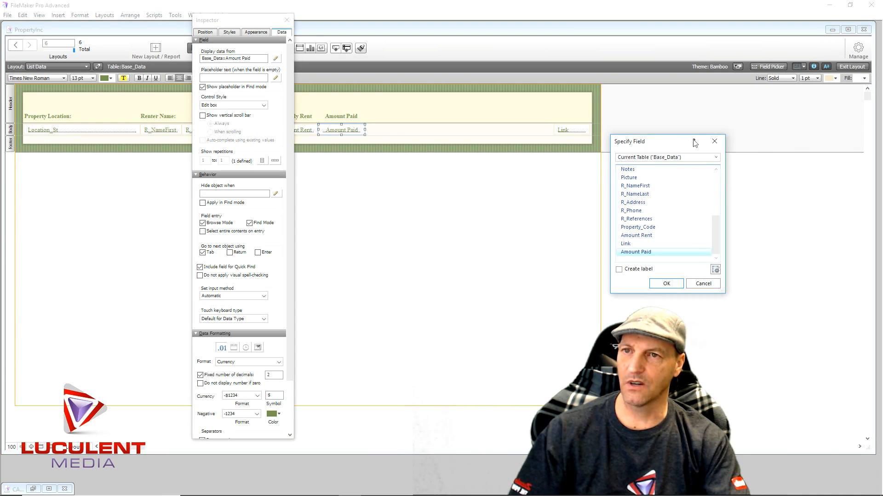
left_click(714, 143)
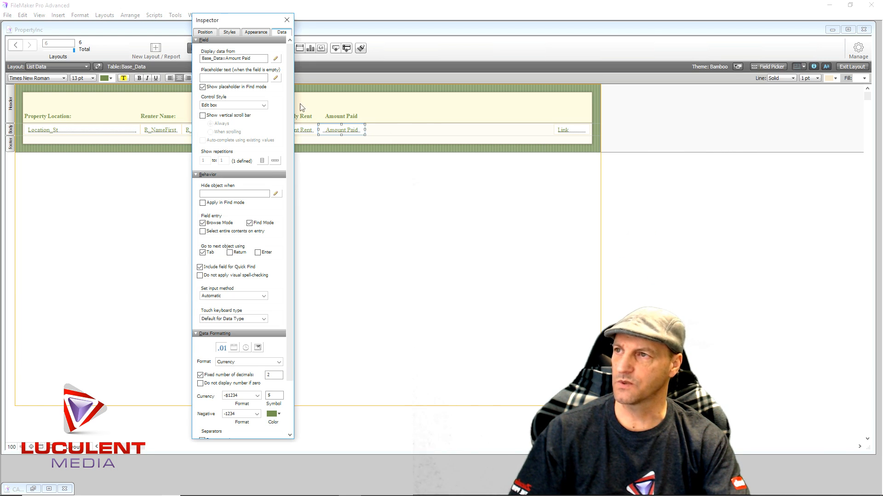
left_click(286, 20)
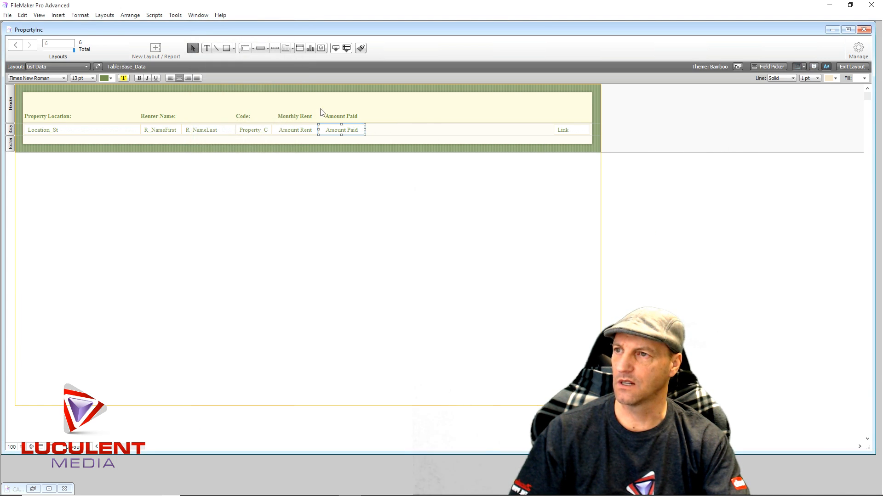
- Start an OnObjectExit script trigger on the Amount Paid field, opening the choice of script for it
right_click(341, 131)
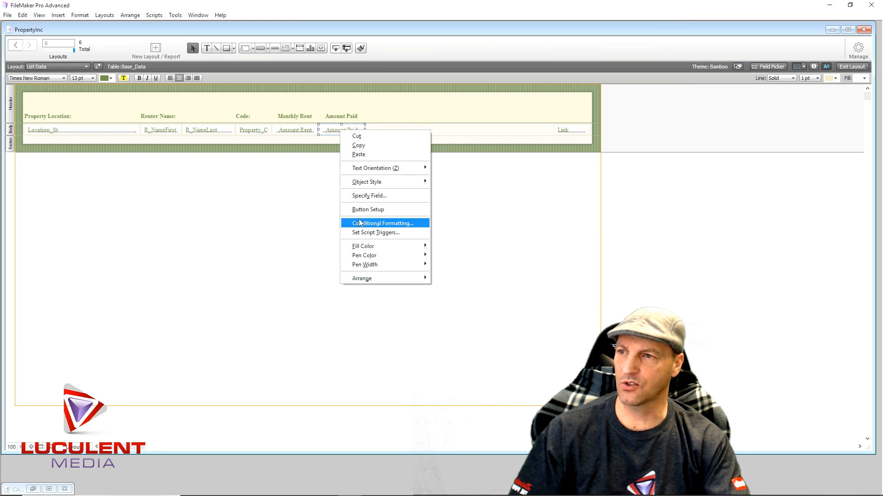
left_click(368, 233)
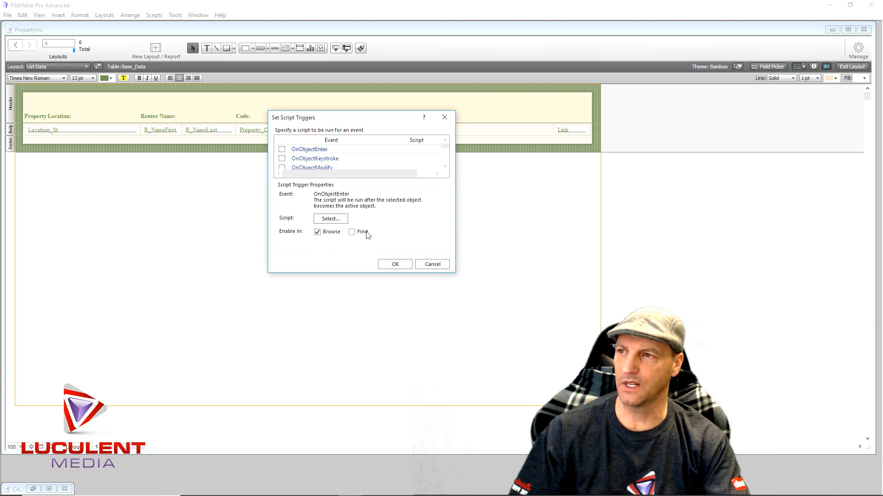
left_click(444, 166)
left_click(444, 166)
left_click(444, 166)
left_click(445, 166)
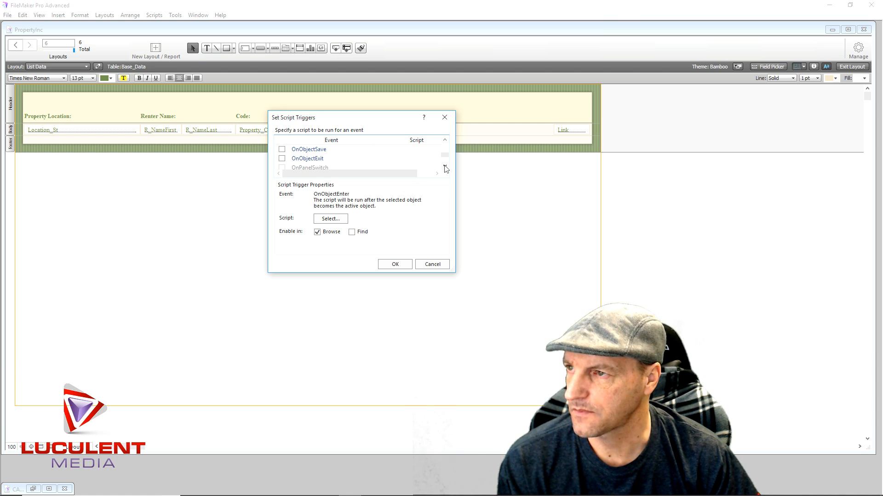
left_click(282, 158)
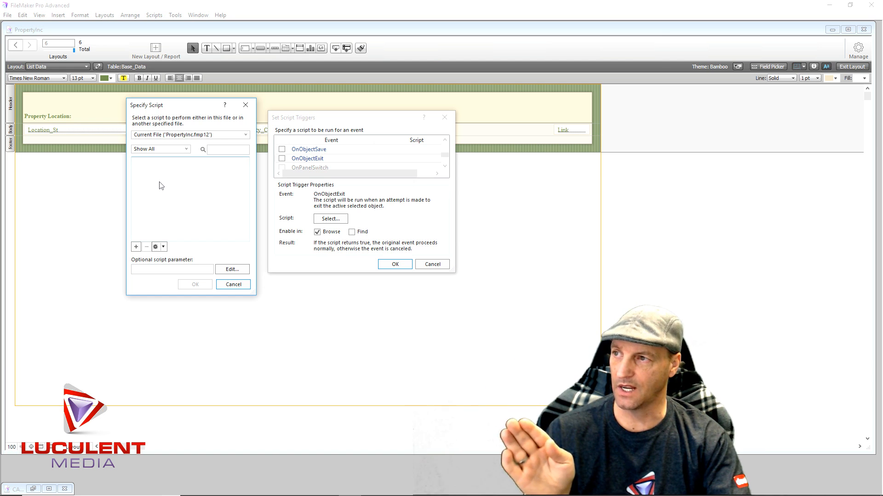
- Create a new script for the trigger and name it Paid Date
left_click(136, 248)
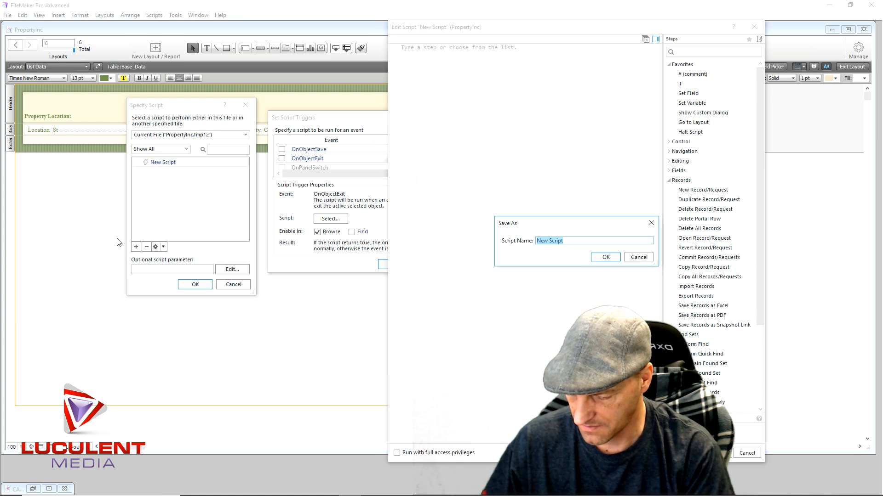
type("Paid Dat")
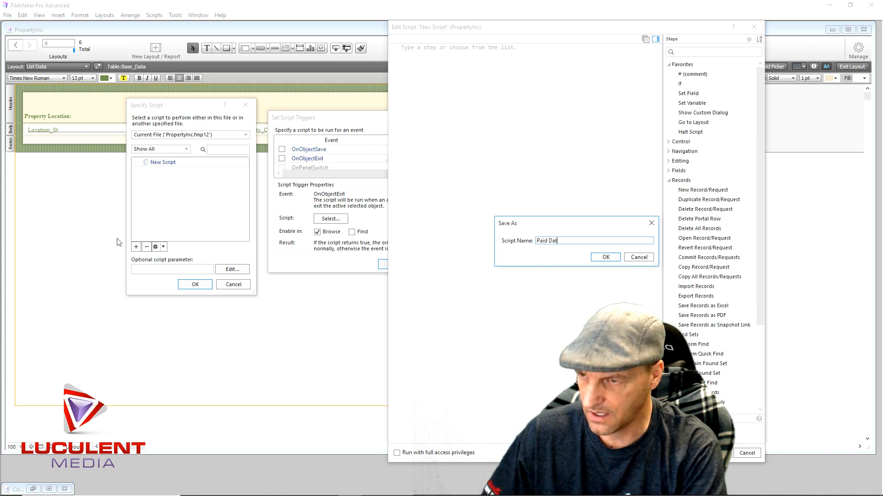
type("e")
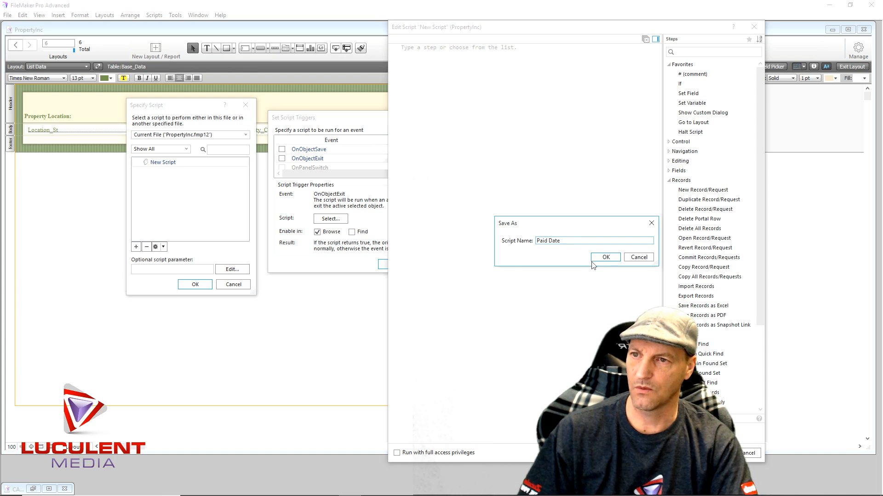
left_click(602, 258)
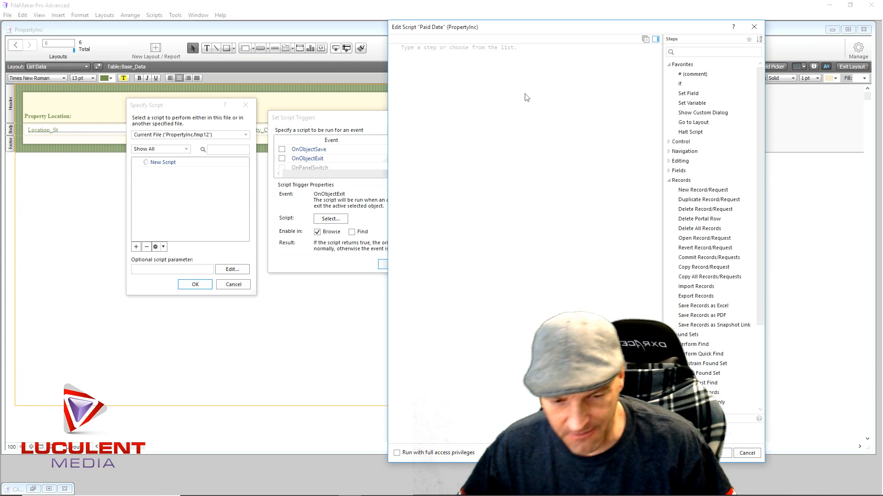
- Add a Set Variable step that stores the value of Base_Data::Link in the variable $link
double_click(702, 103)
left_click(459, 48)
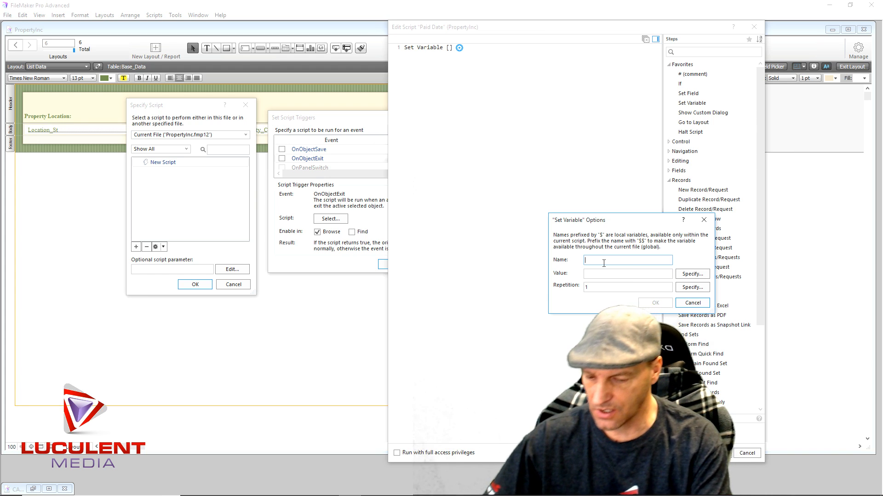
type("link")
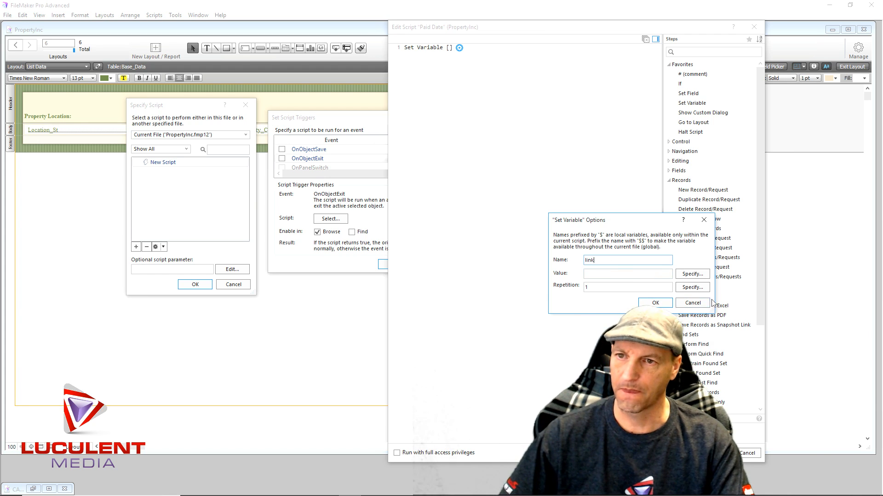
left_click(692, 274)
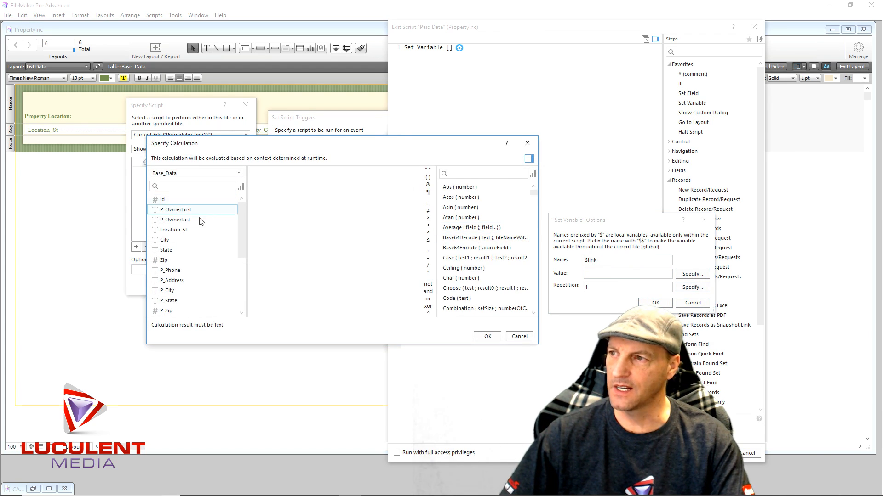
scroll(212, 244, "down", 4)
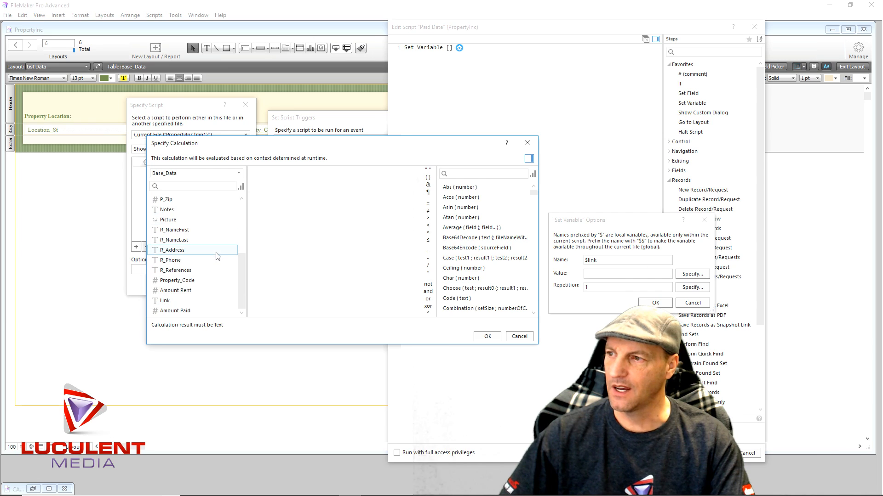
double_click(165, 301)
left_click(487, 336)
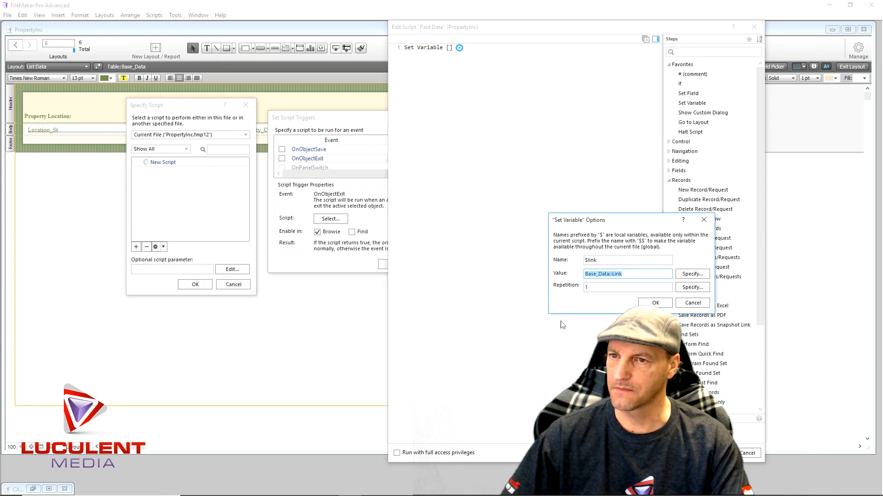
left_click(646, 303)
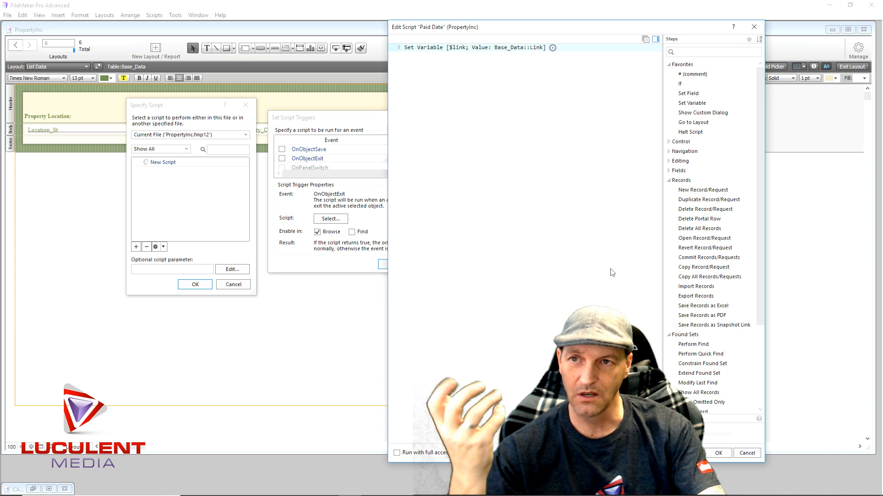
- Add a Freeze Window step followed by a Go to Layout step that targets the PropertyInc layout
type("Freeze")
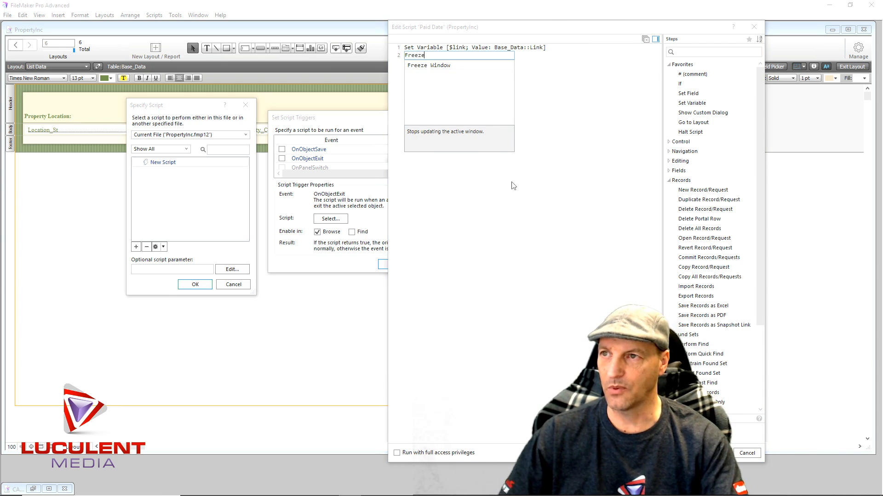
left_click(440, 66)
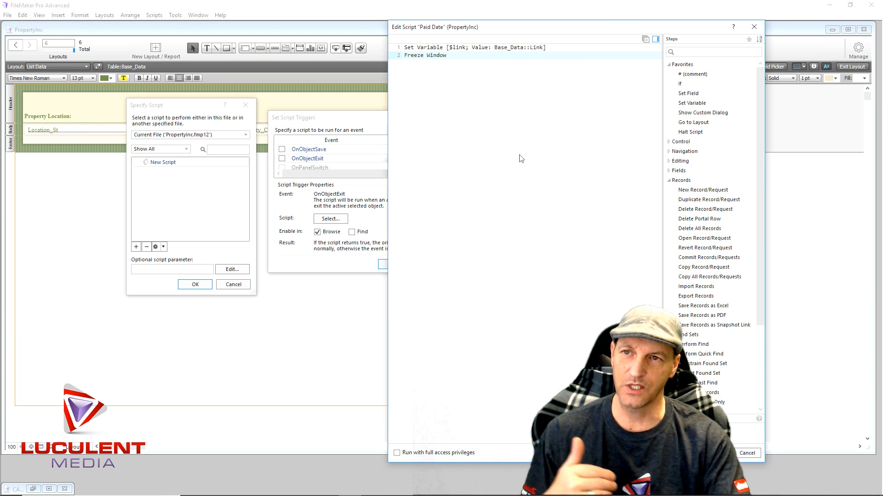
double_click(698, 124)
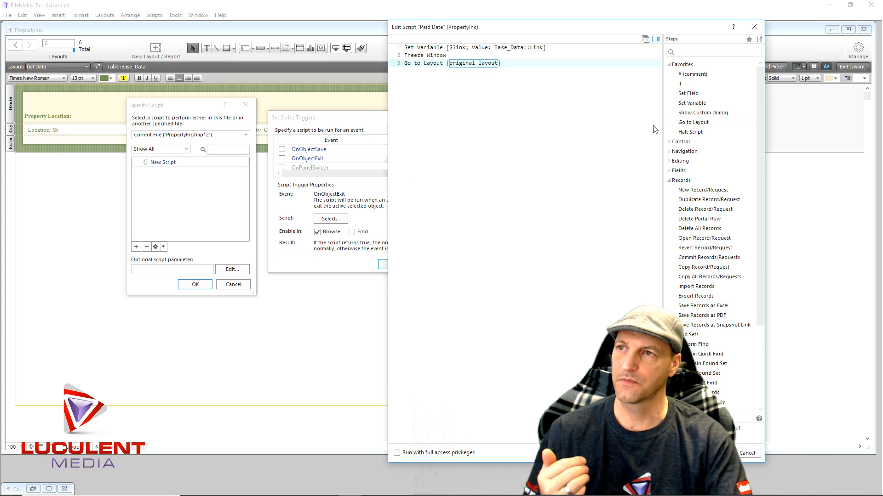
left_click(490, 66)
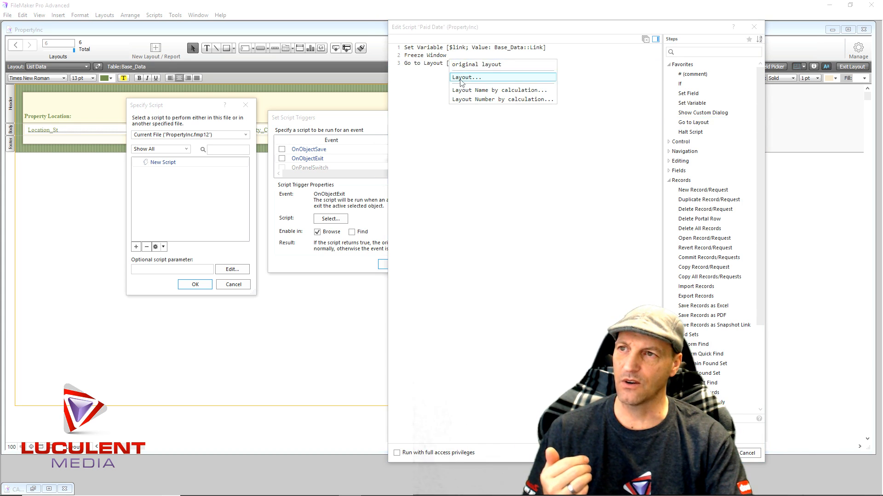
left_click(481, 75)
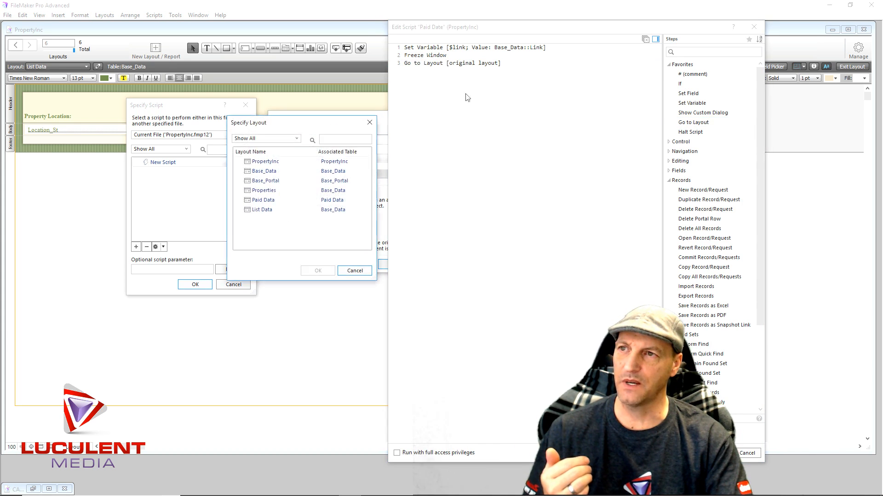
double_click(275, 164)
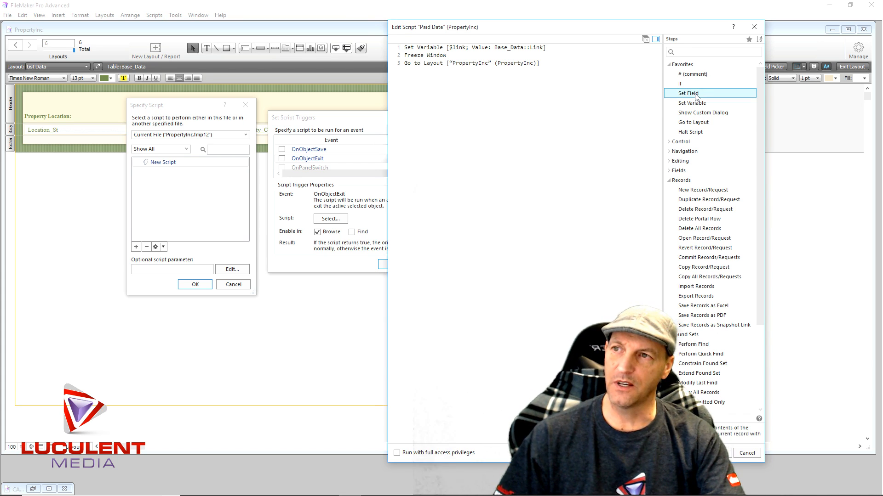
double_click(696, 95)
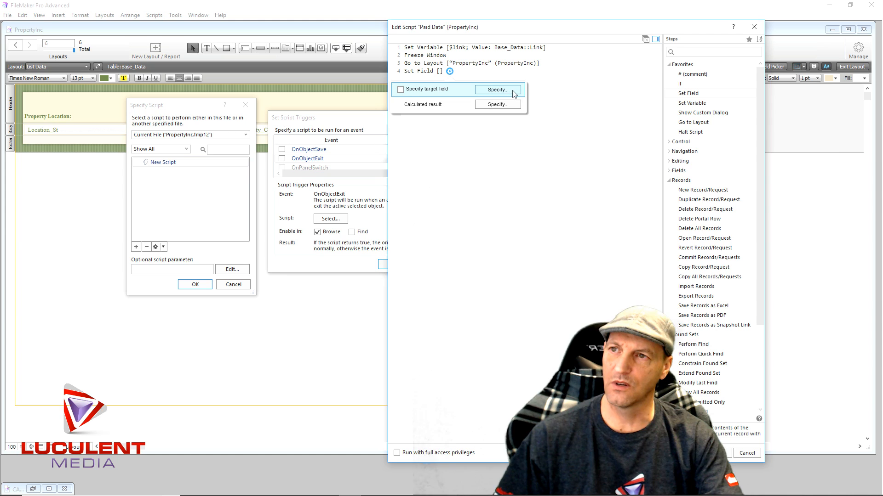
left_click(515, 92)
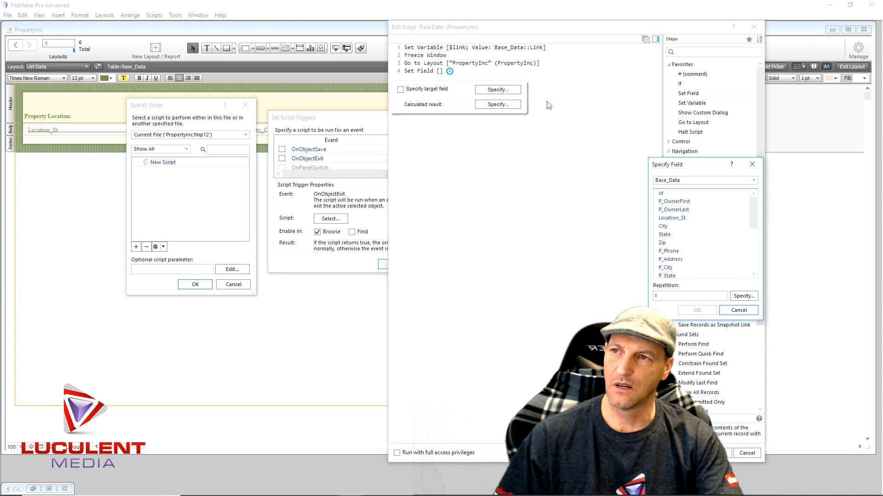
left_click(753, 164)
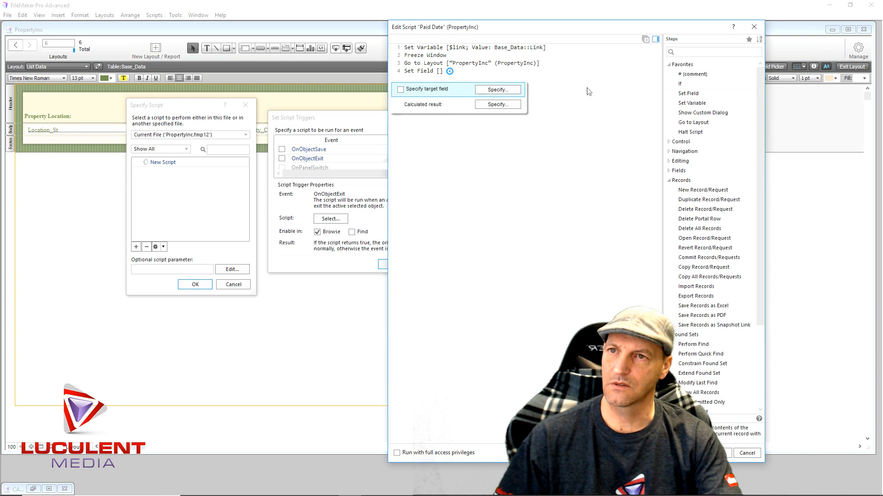
left_click(481, 106)
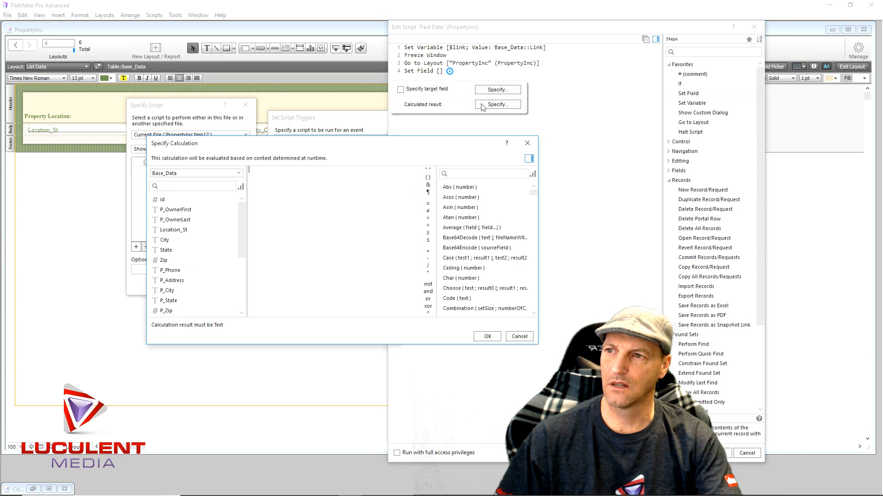
left_click(528, 143)
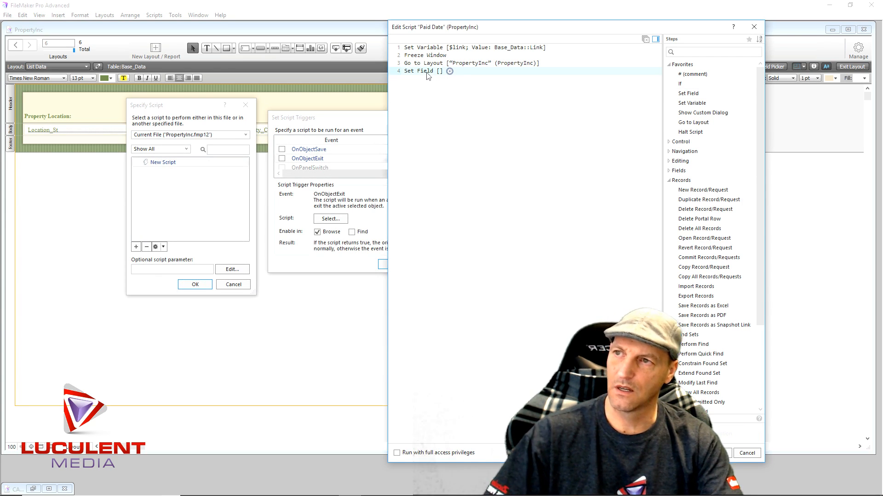
key("Delete")
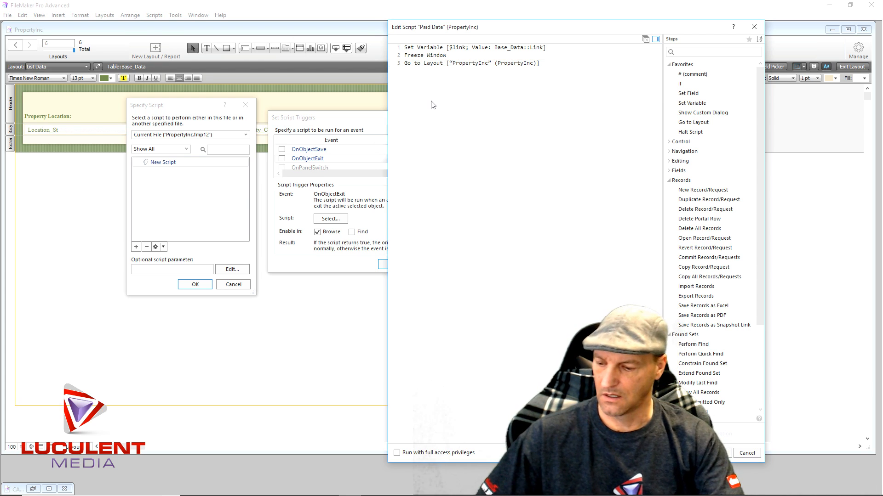
- Add a Set Field By Name step after the Go to Layout step in the Paid Date script
type("S")
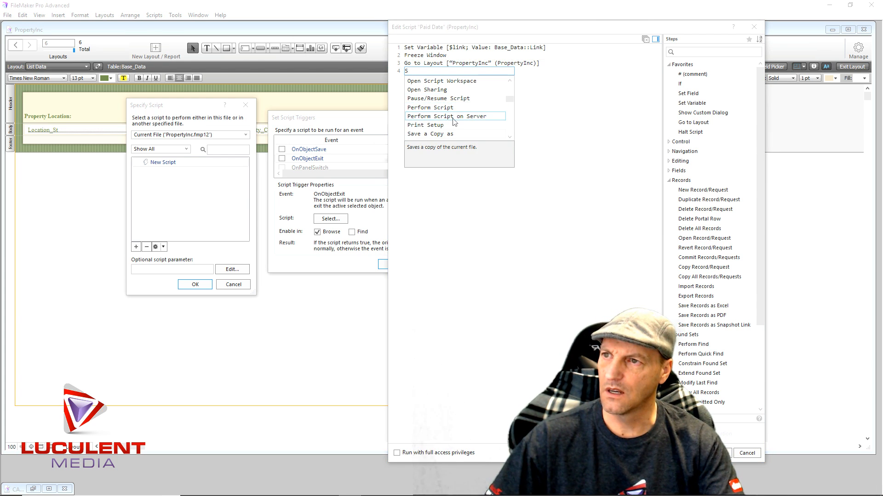
type("et")
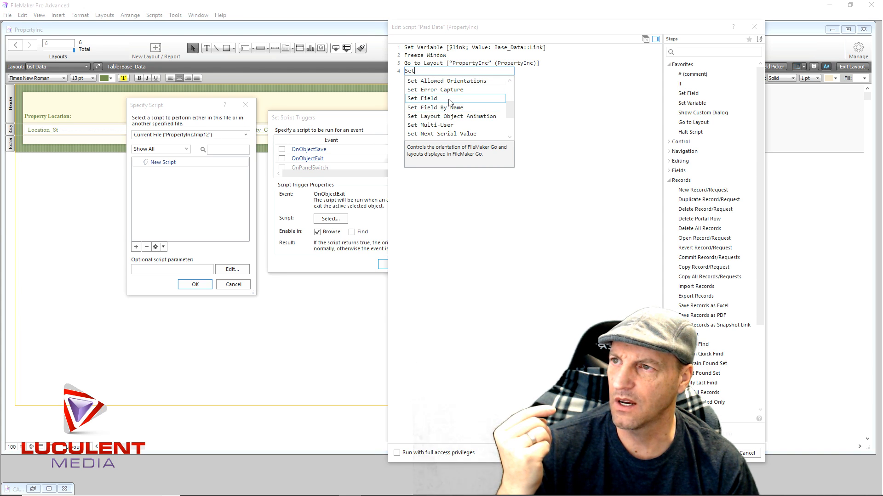
mouse_move(506, 106)
left_mouse_down()
mouse_move(505, 128)
mouse_move(505, 113)
left_mouse_up()
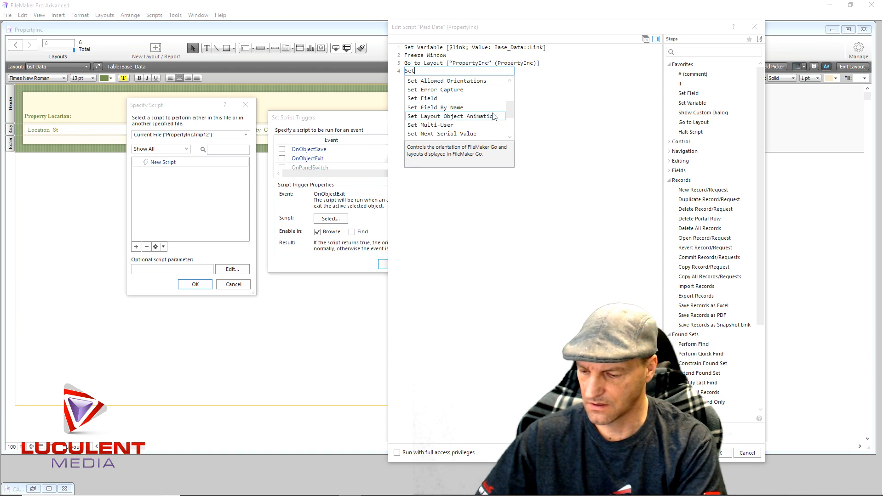
type("Field")
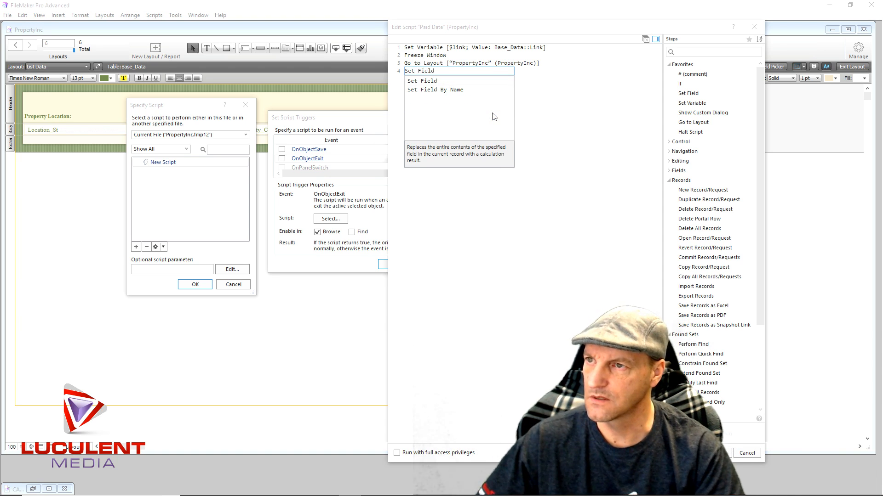
left_click(443, 91)
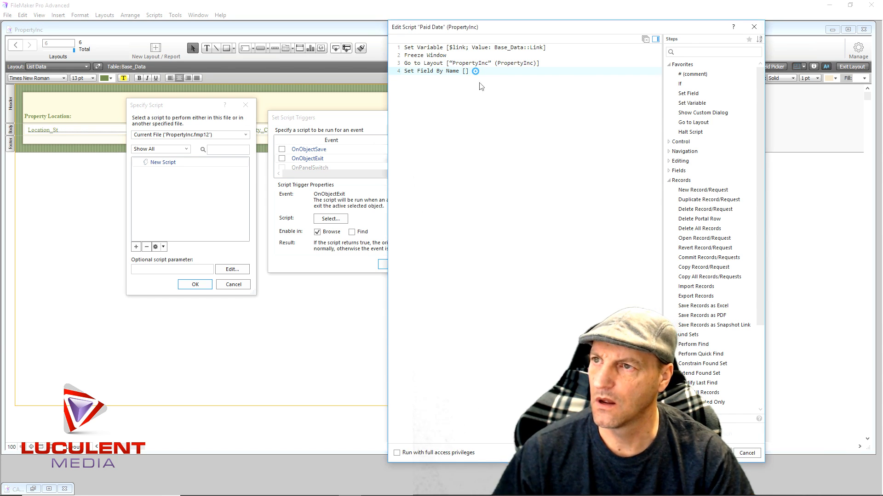
- Specify $link as the target field of the Set Field By Name step
left_click(476, 71)
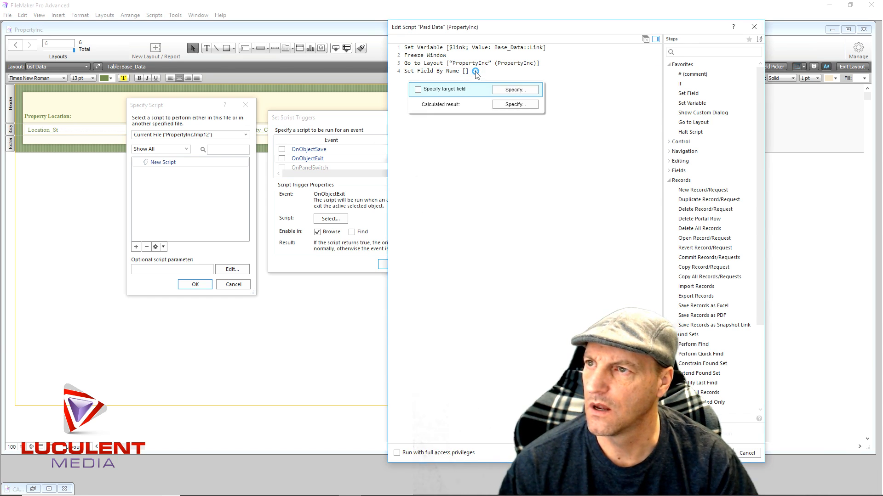
left_click(504, 92)
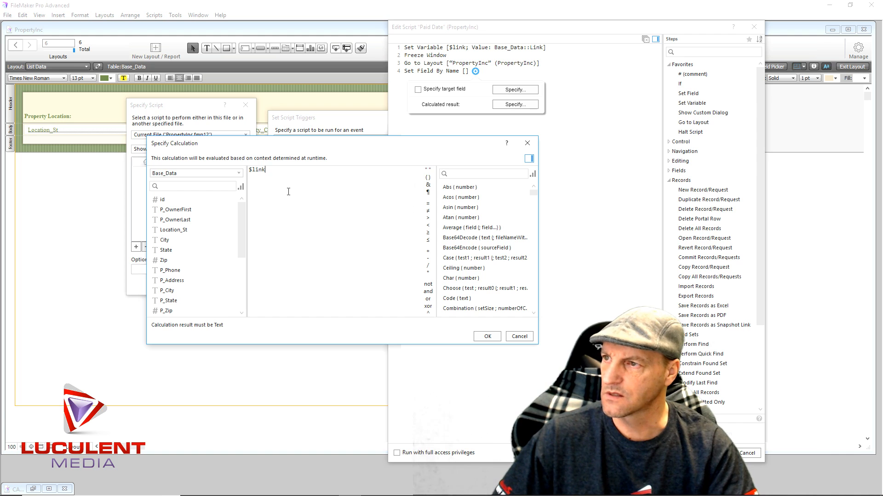
left_click(486, 337)
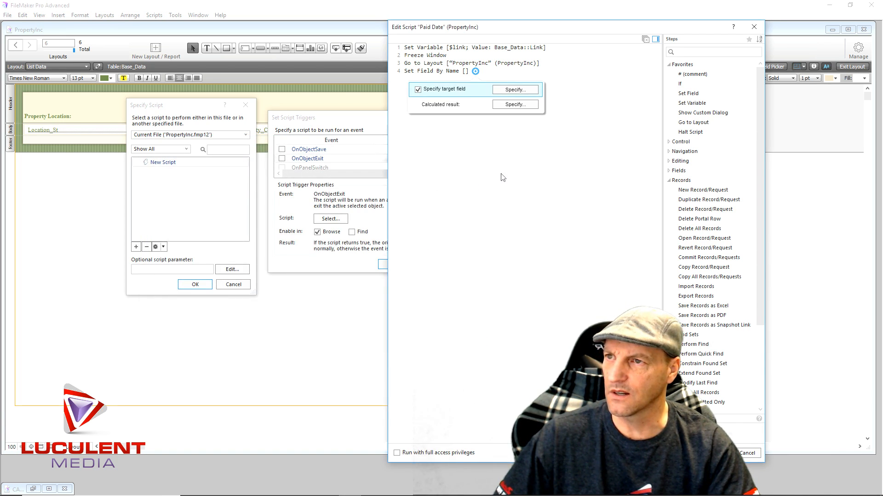
- Set the calculated result of the Set Field By Name step to Get ( CurrentDate )
left_click(501, 106)
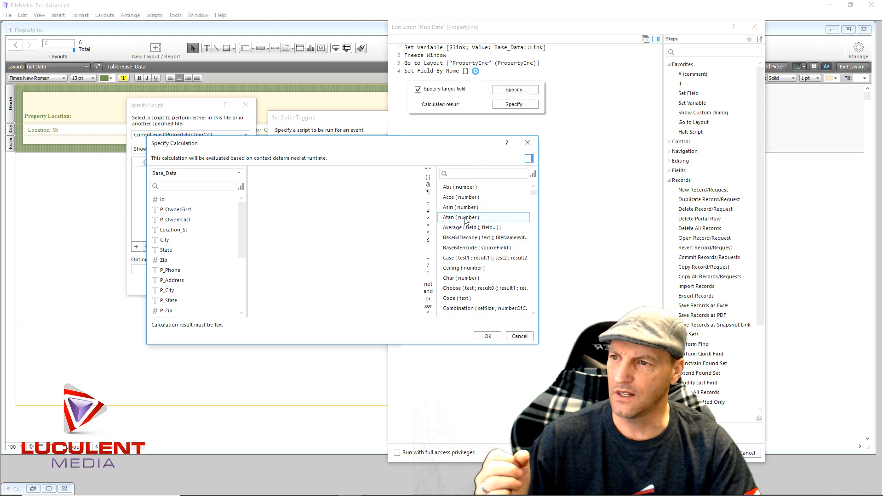
scroll(468, 225, "down", 15)
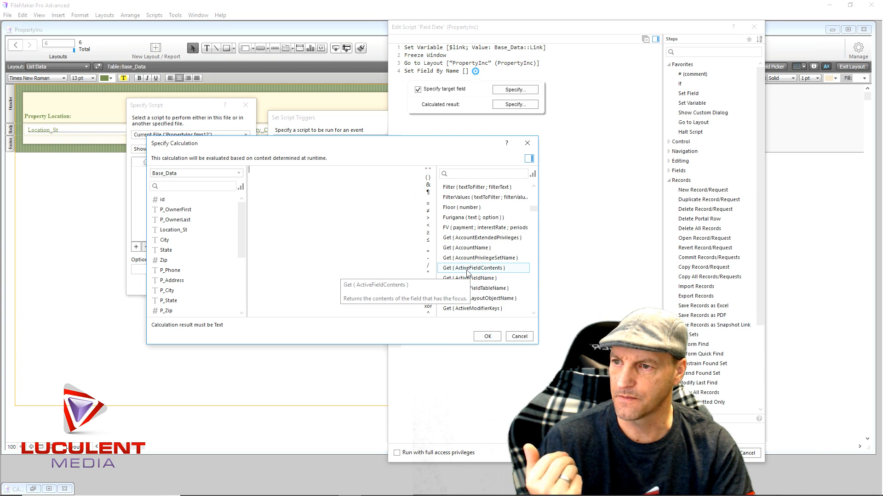
scroll(469, 268, "down", 5)
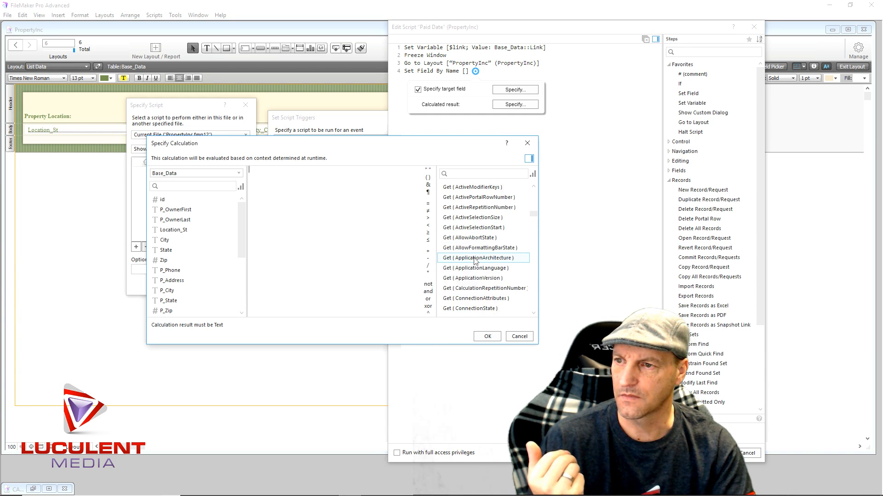
scroll(483, 276, "down", 1)
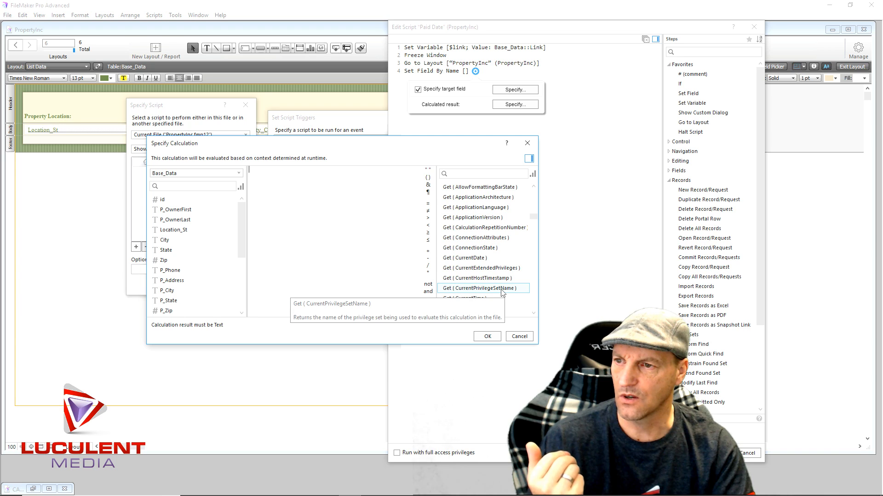
double_click(464, 259)
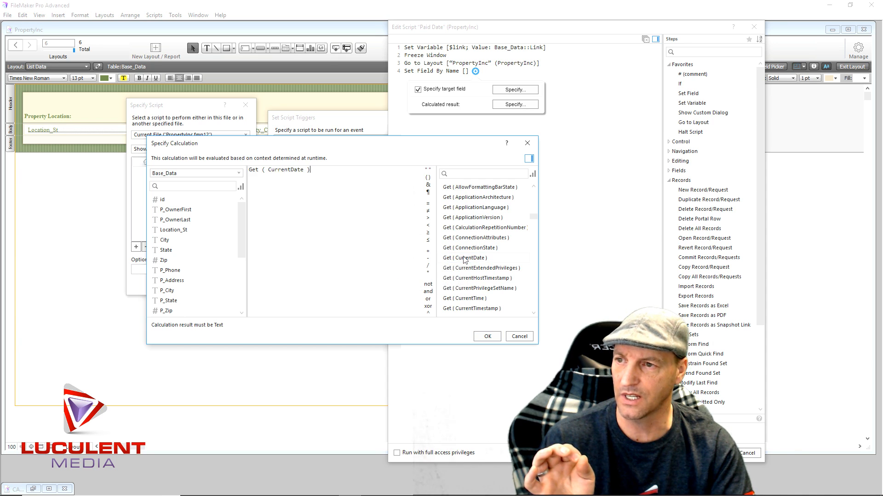
left_click(480, 338)
left_click(489, 190)
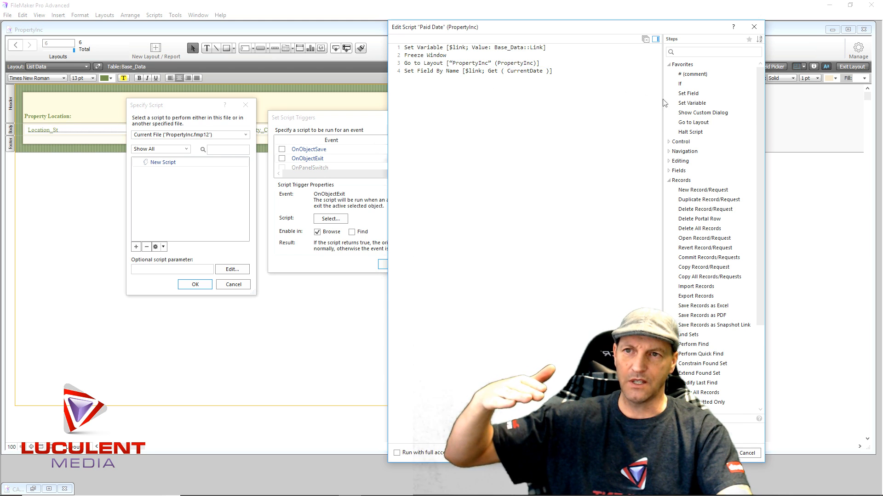
- Add a Go to Layout [original layout] step followed by a Halt Script step at the end of the Paid Date script
left_click(694, 123)
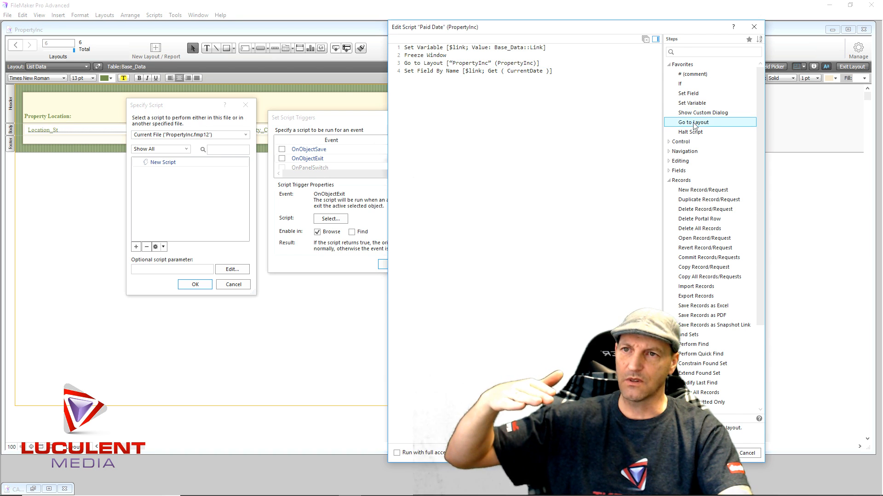
double_click(694, 124)
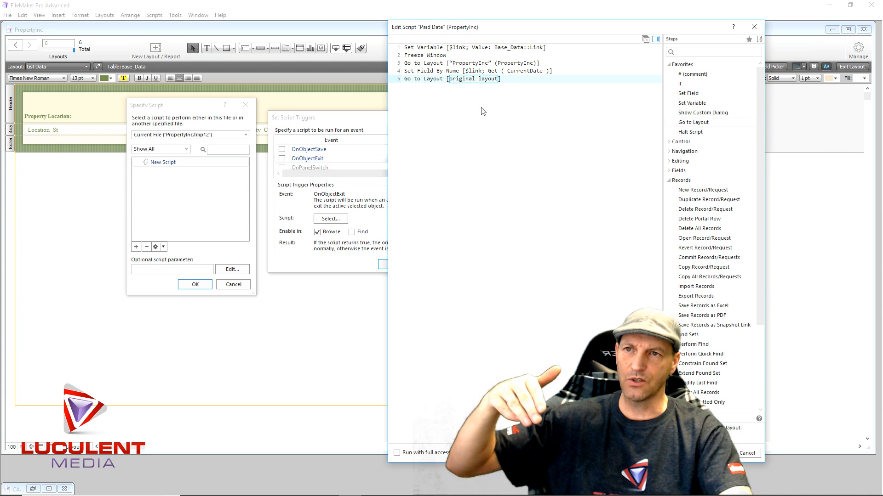
left_click(480, 121)
type("Ha")
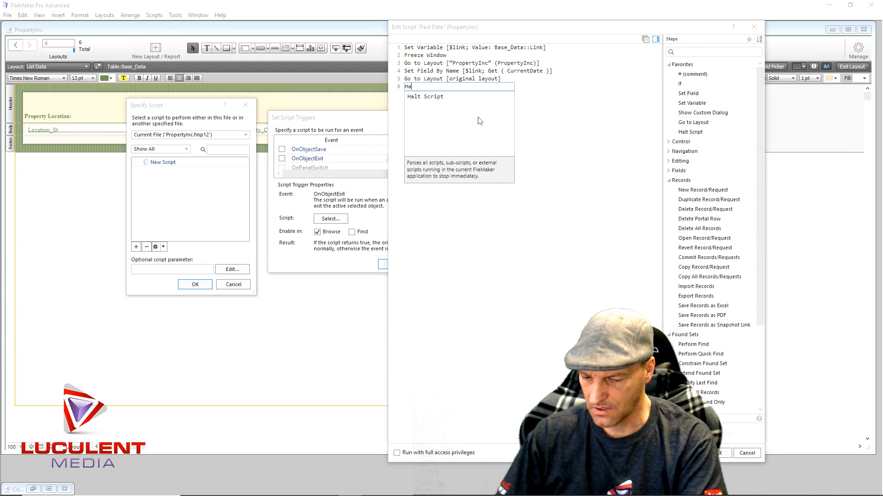
type("lt")
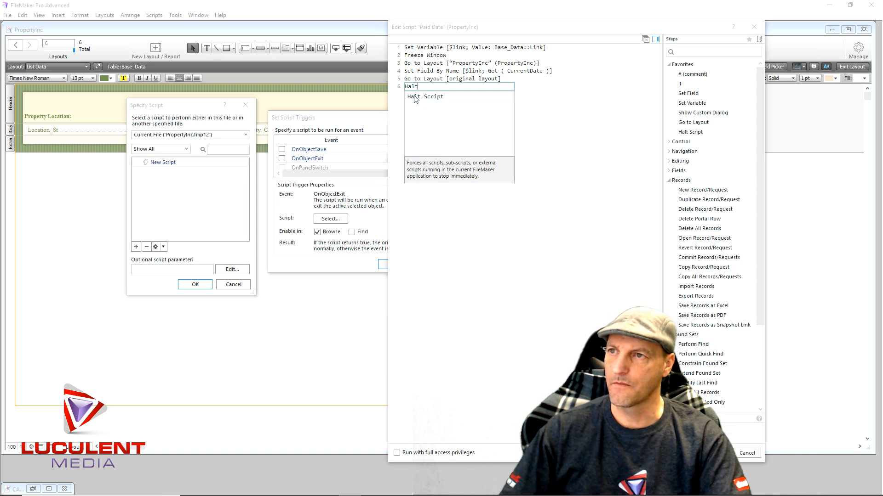
key("Down")
key("Return")
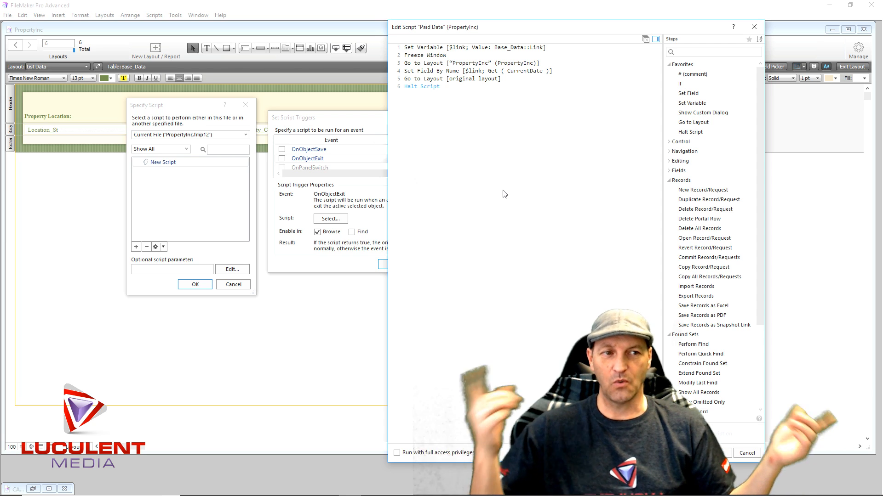
- Add an If/End If block and move it above the Set Variable step at the start of the script
double_click(682, 84)
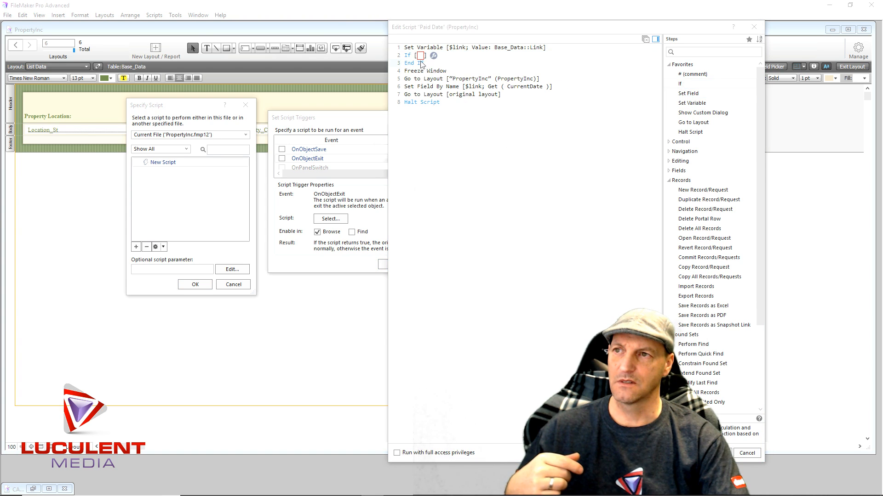
left_click_drag(408, 55, 408, 48)
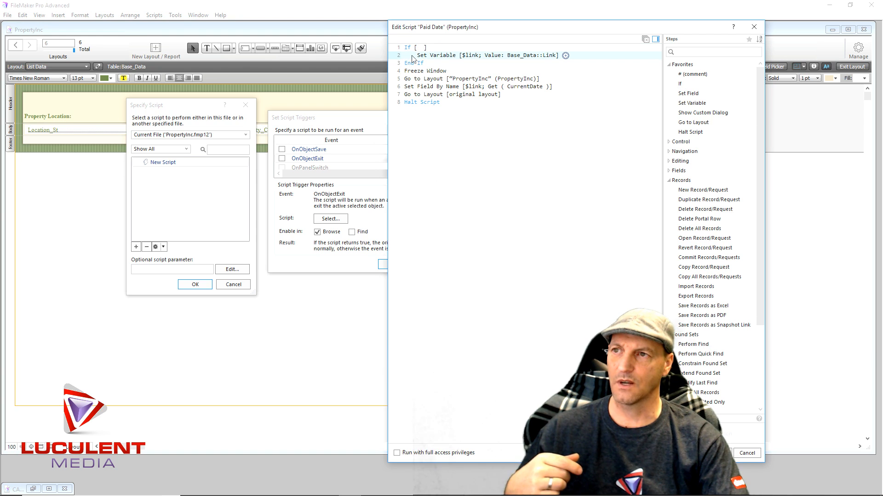
left_click_drag(411, 57, 416, 73)
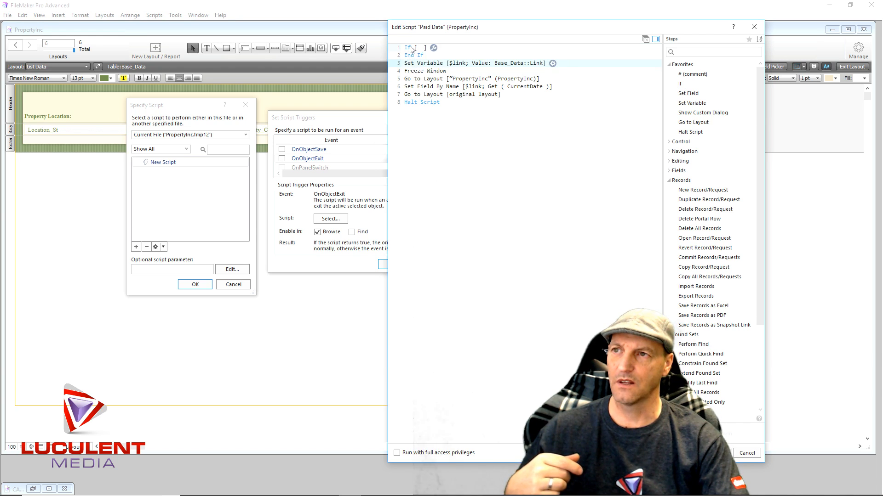
- Set the If condition to IsEmpty ( Base_Data::Amount Paid ) and add a Halt Script step inside the block
left_click(434, 48)
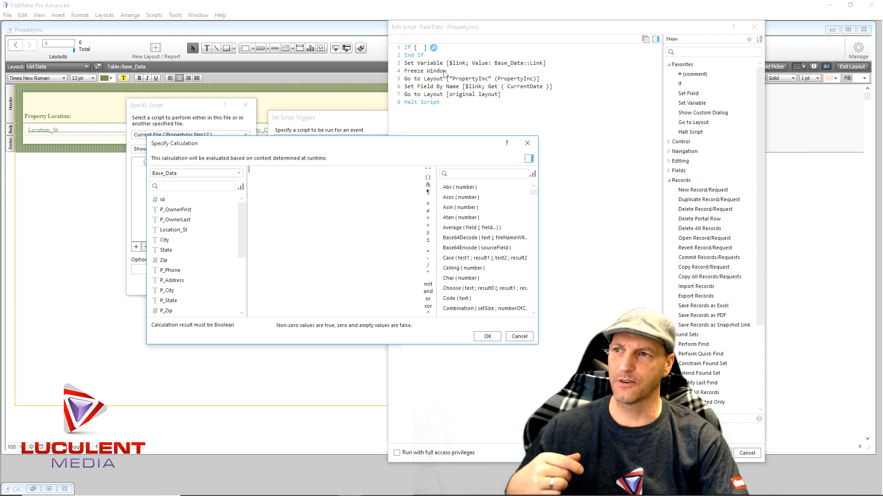
type("is")
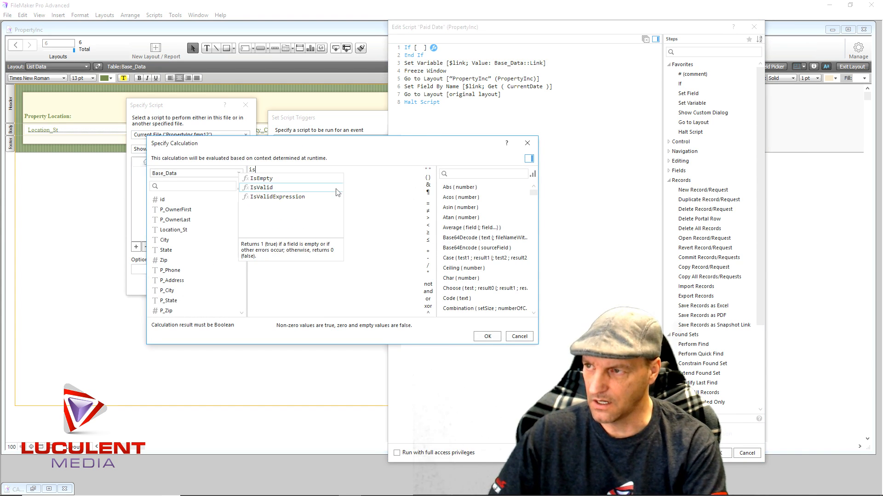
left_click(262, 181)
left_click_drag(242, 228, 237, 301)
double_click(214, 312)
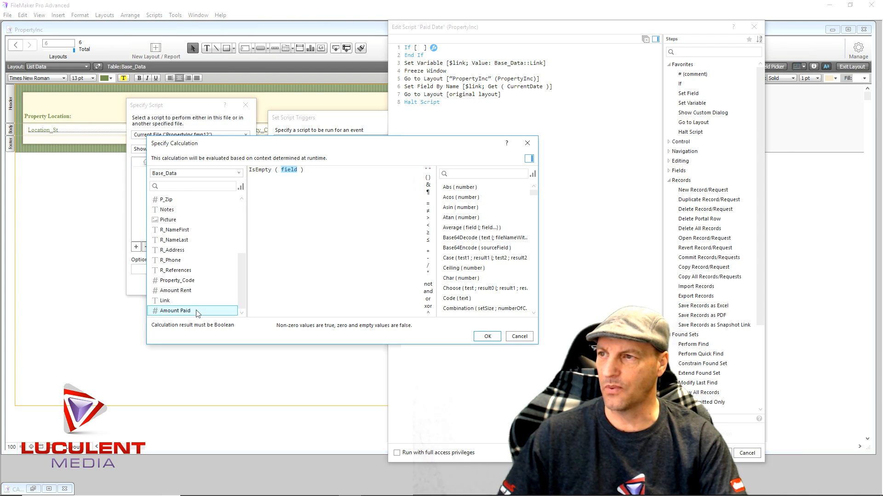
left_click(484, 340)
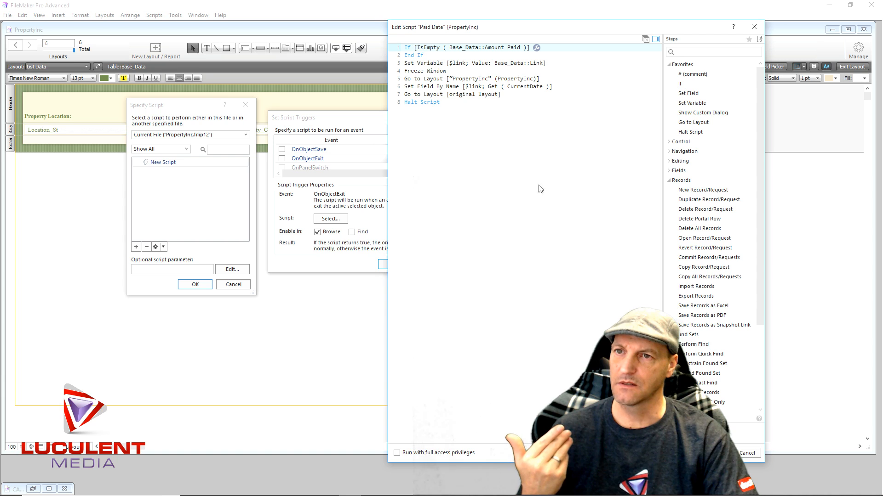
double_click(685, 133)
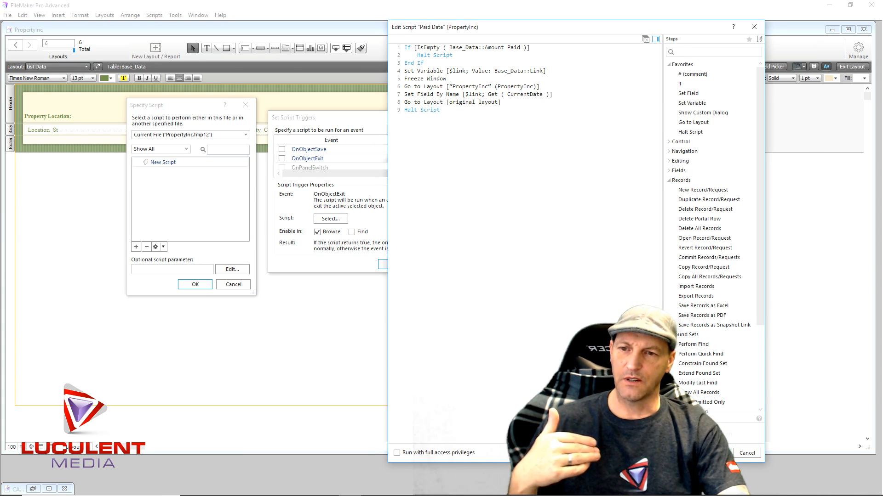
- Save the Paid Date script and assign it to the Amount Paid field's OnObjectExit trigger
left_click(715, 453)
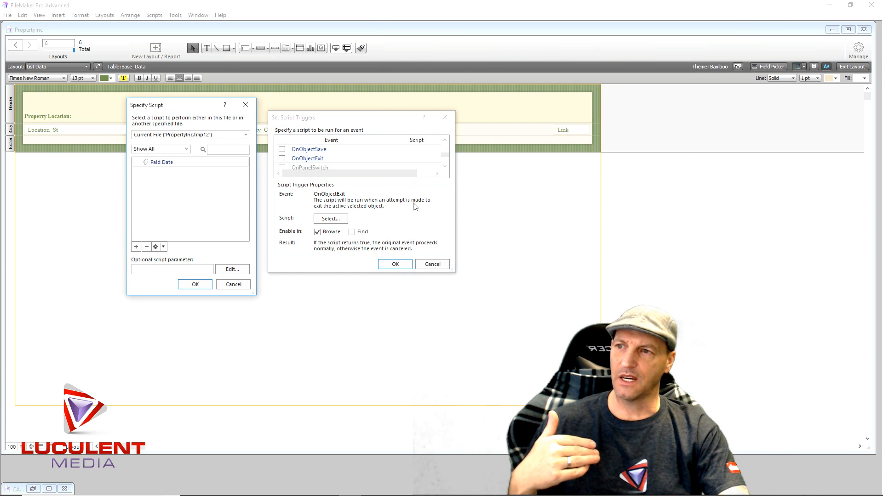
left_click(193, 285)
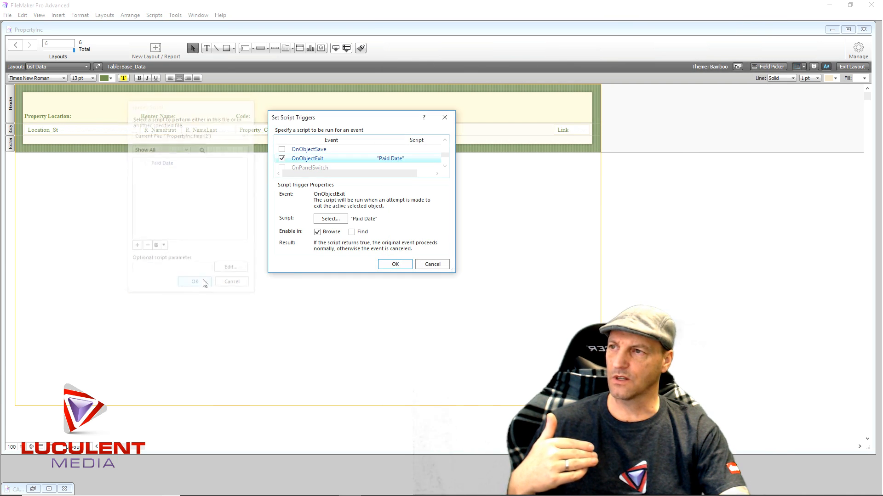
left_click(384, 265)
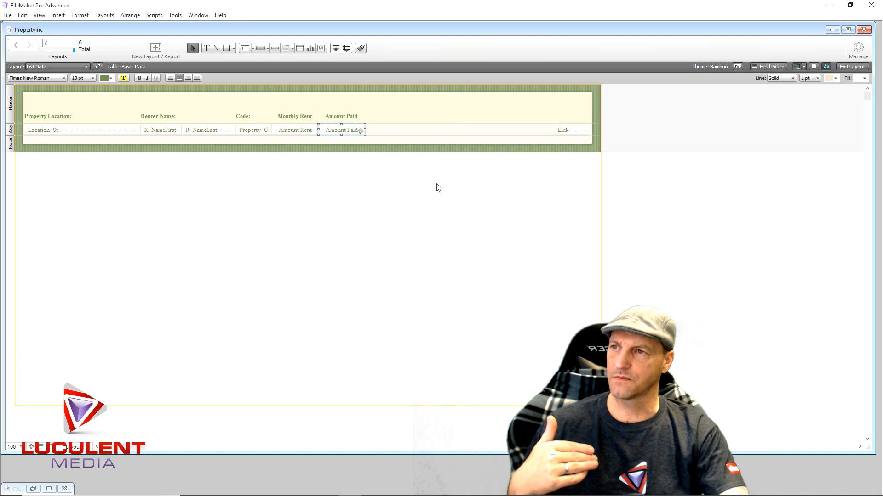
- Exit layout editing and enter the empty Amount Paid field of the first record
left_click(438, 188)
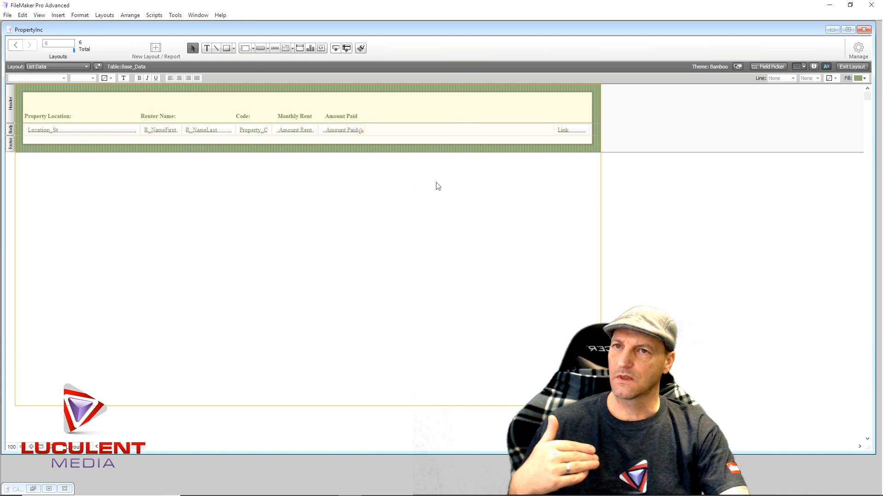
left_click(852, 66)
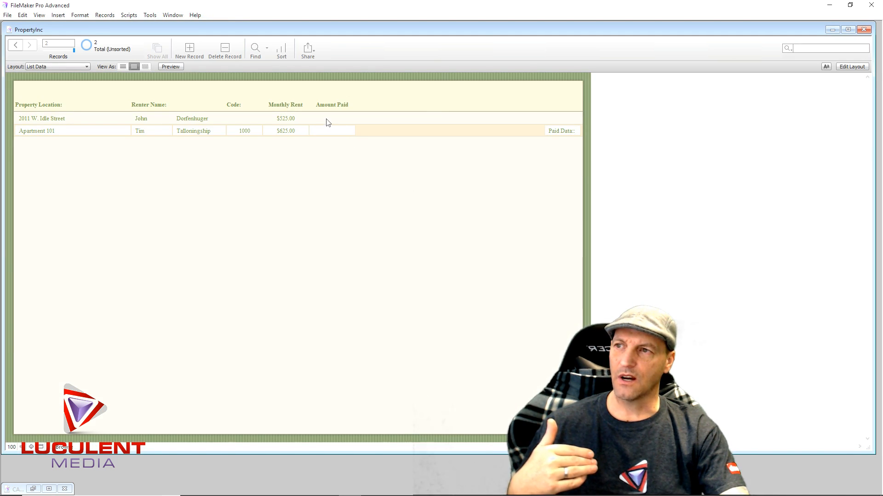
left_click(327, 119)
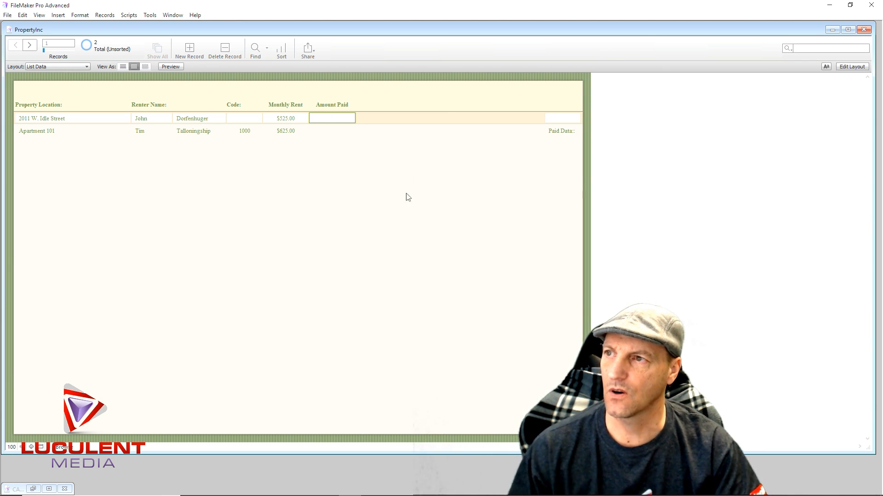
- Try to switch from List Data to another layout while the Amount Paid field is active and empty
left_click(87, 66)
left_click(87, 67)
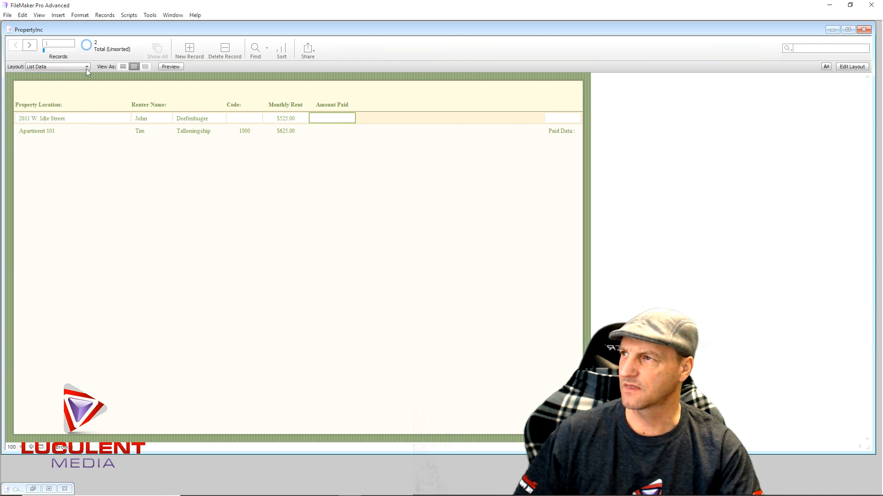
left_click(87, 67)
left_click(76, 79)
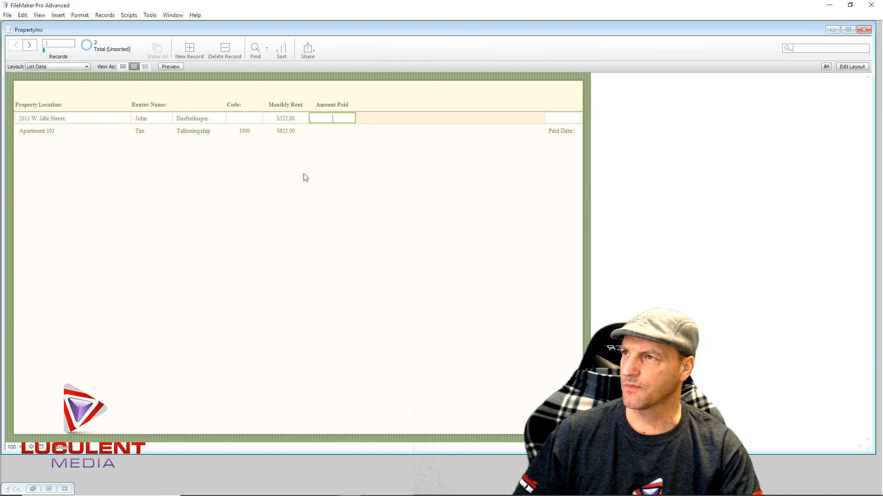
- Open the Paid Date script in the Script Workspace and select its If step
left_click(128, 15)
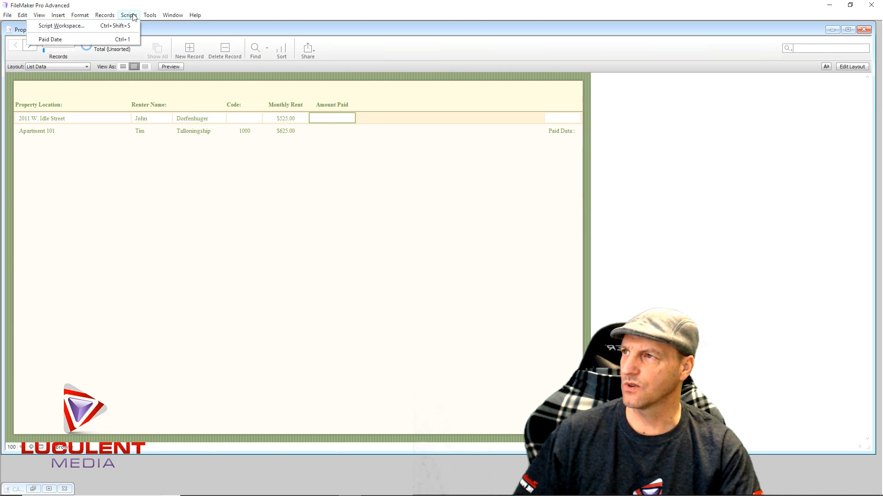
left_click(104, 25)
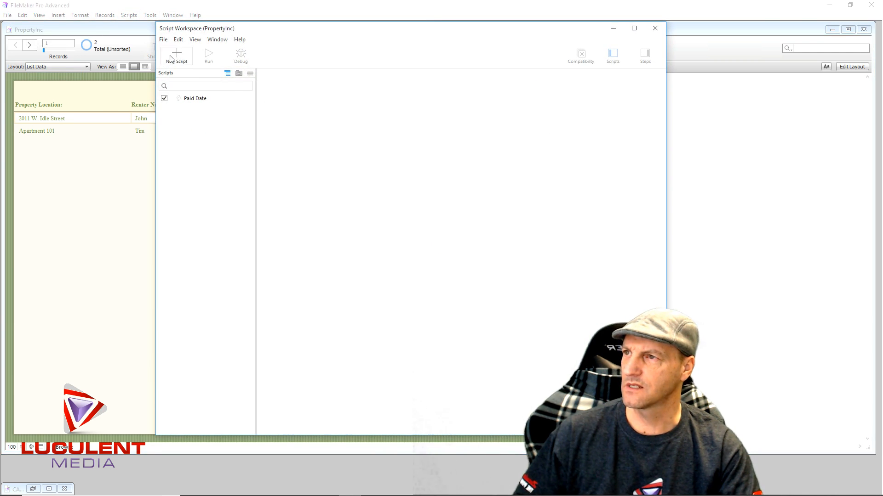
left_click(193, 99)
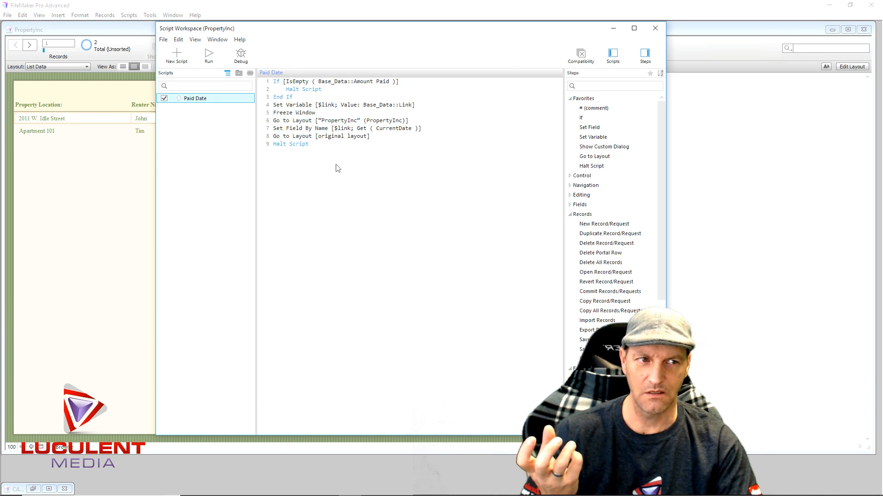
left_click(293, 91)
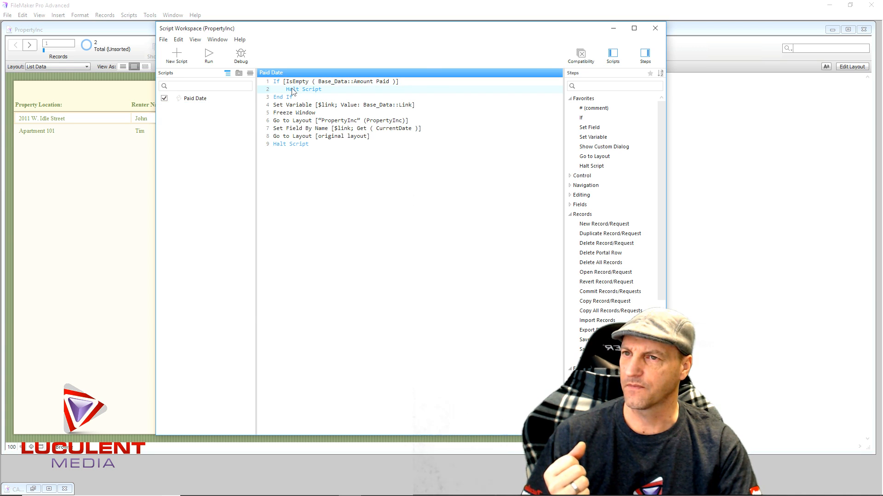
left_click(278, 83)
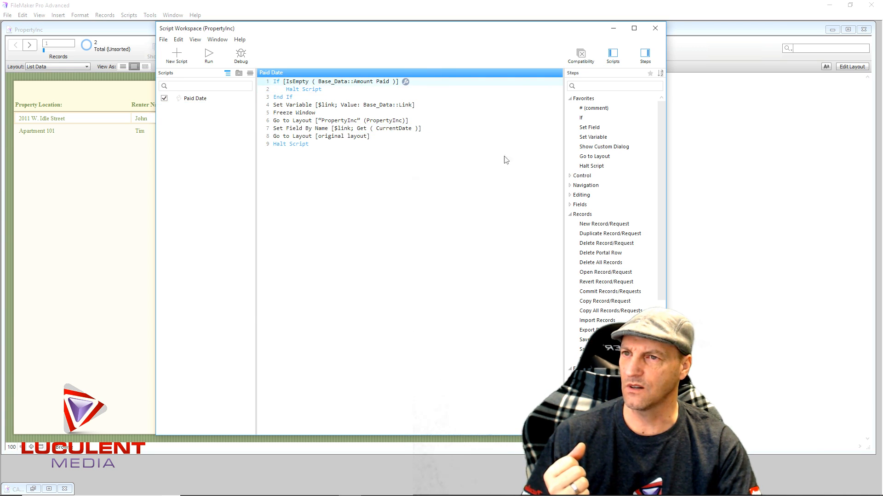
- Add a Go to Layout [original layout] step above Halt Script in the If block, save the script and return to Amount Paid
double_click(595, 156)
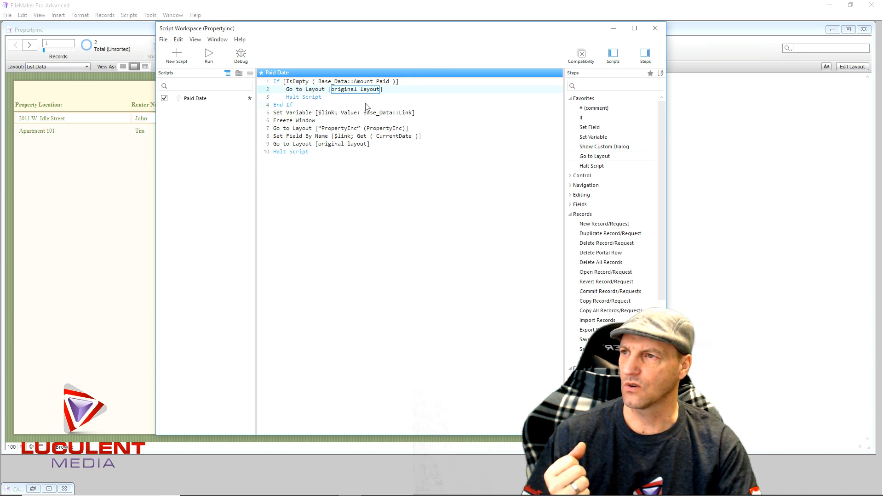
left_click(335, 177)
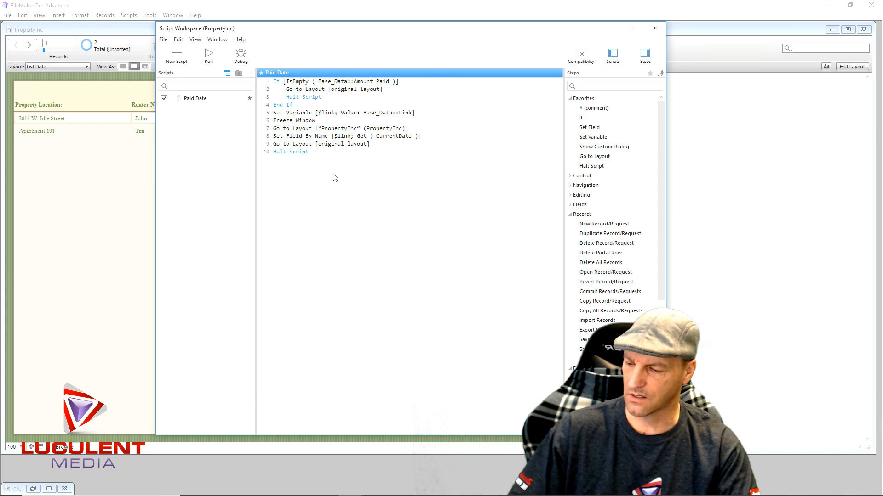
key("ctrl+s")
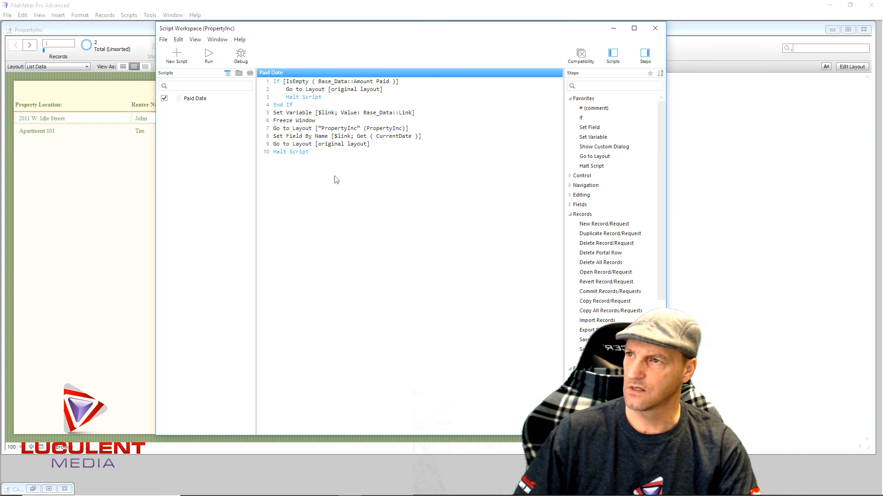
left_click(655, 29)
left_click(339, 117)
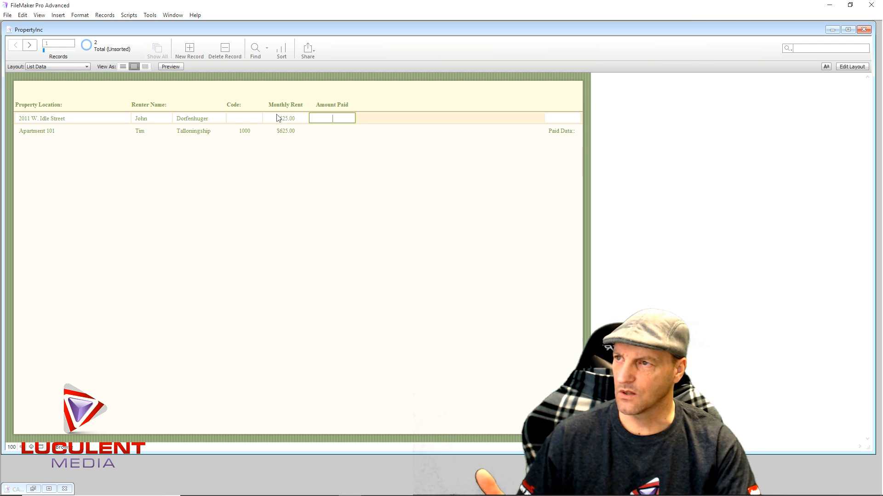
- Reopen the Paid Date script and change its If condition to not IsEmpty ( Base_Data::Amount Paid )
left_click(129, 14)
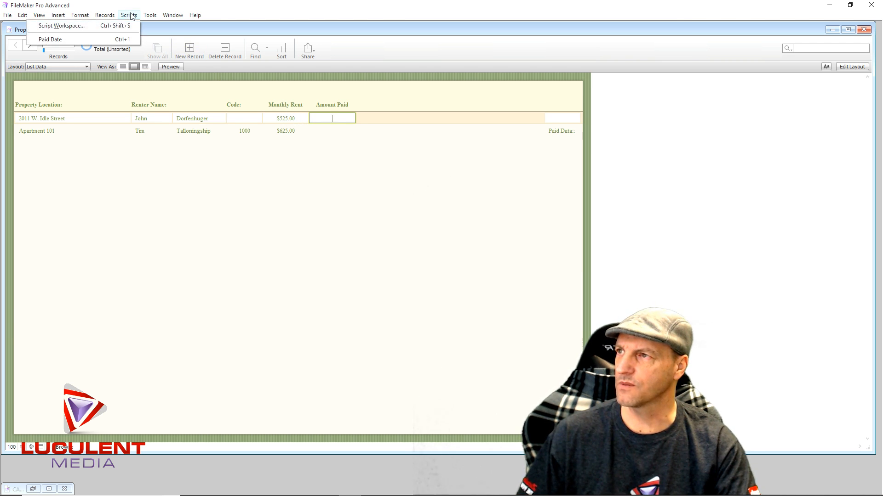
left_click(89, 24)
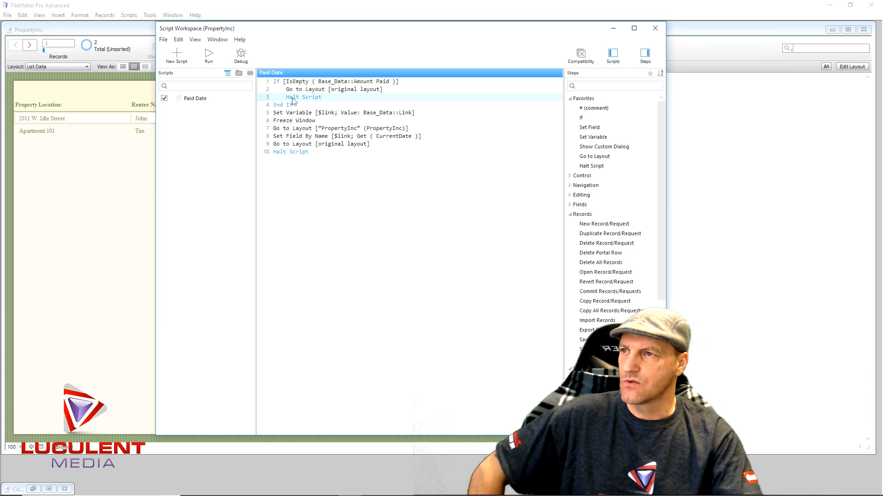
mouse_move(295, 84)
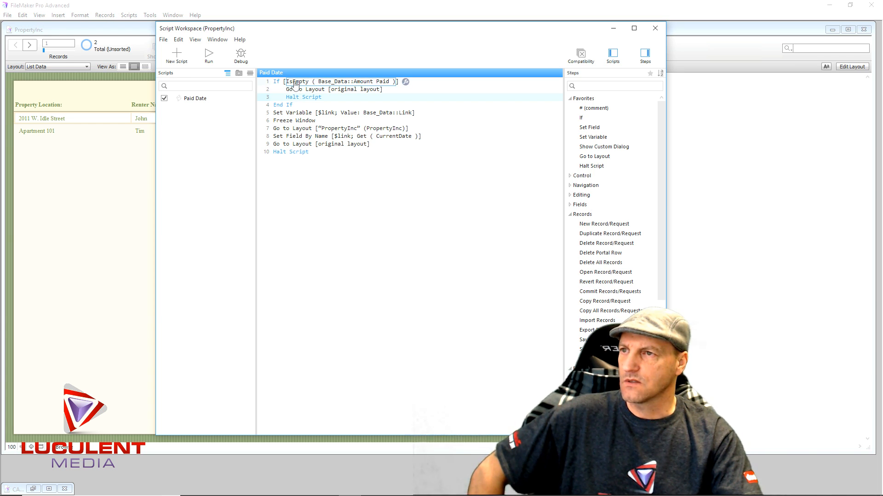
left_click(295, 84)
left_click(492, 120)
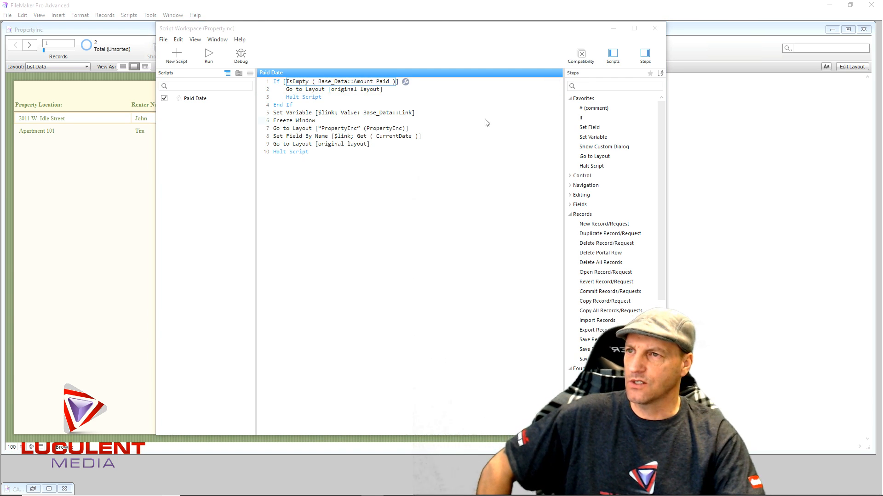
left_click(405, 82)
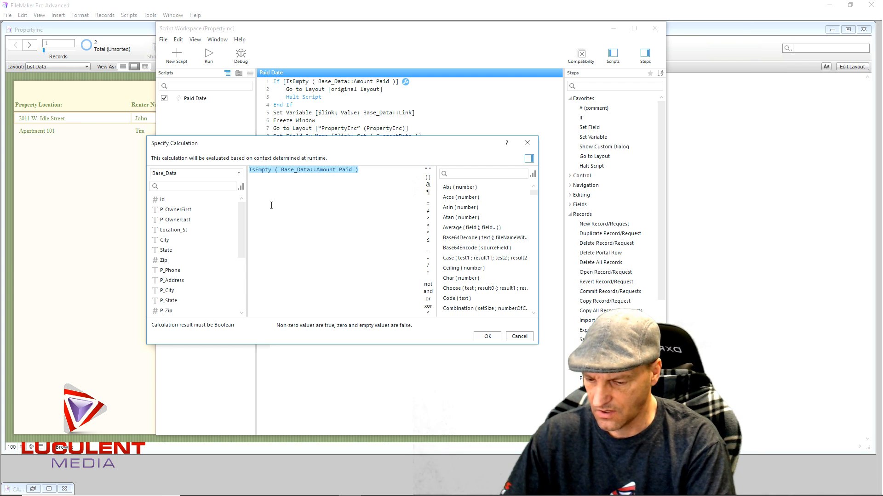
type("not")
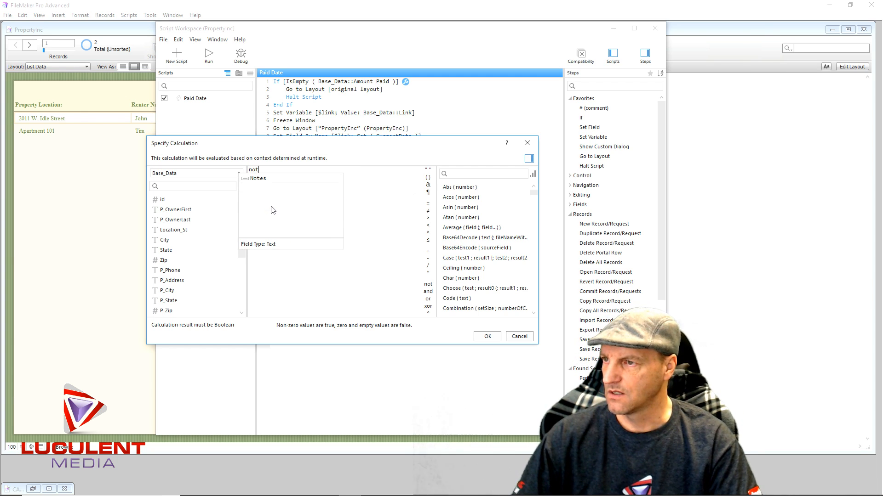
key("BackSpace")
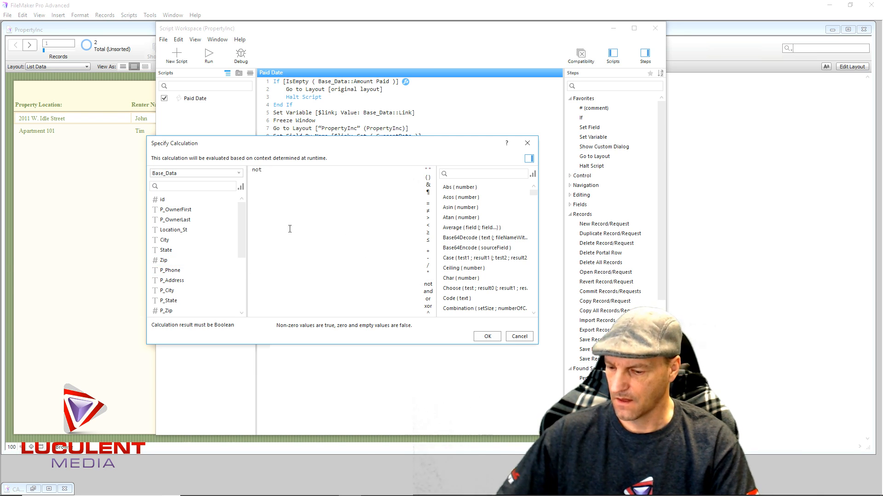
type("is")
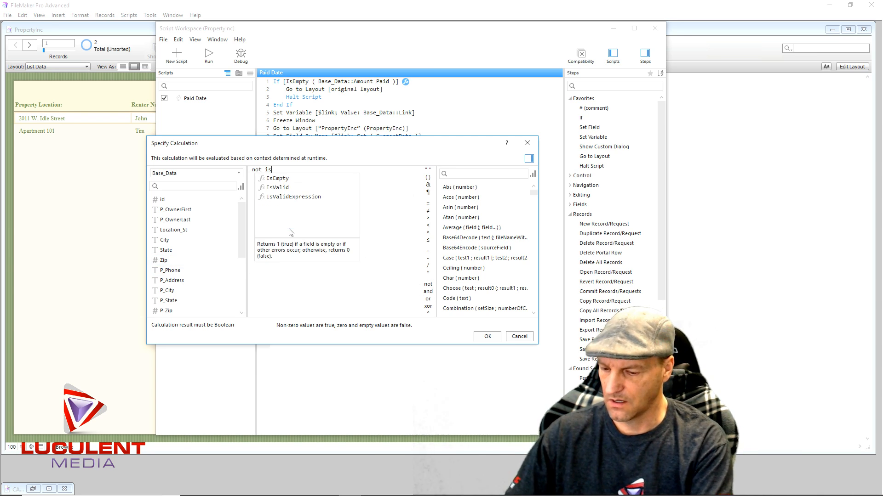
left_click(275, 179)
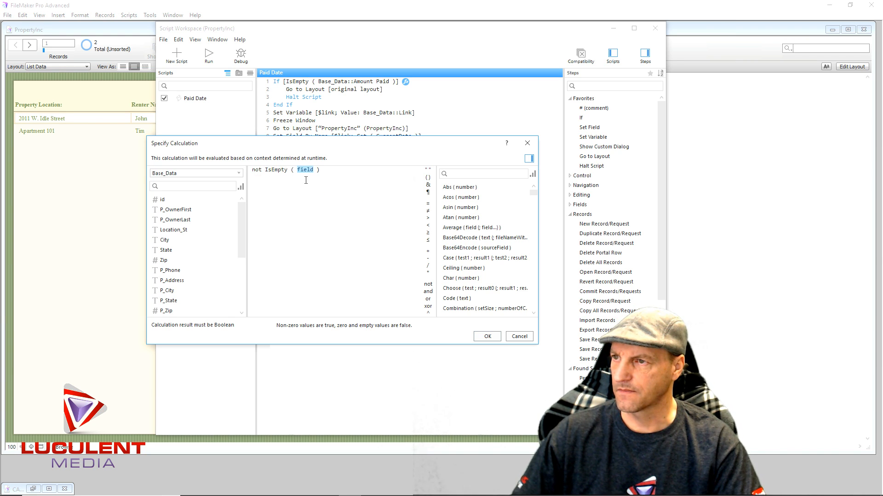
scroll(209, 274, "down", 4)
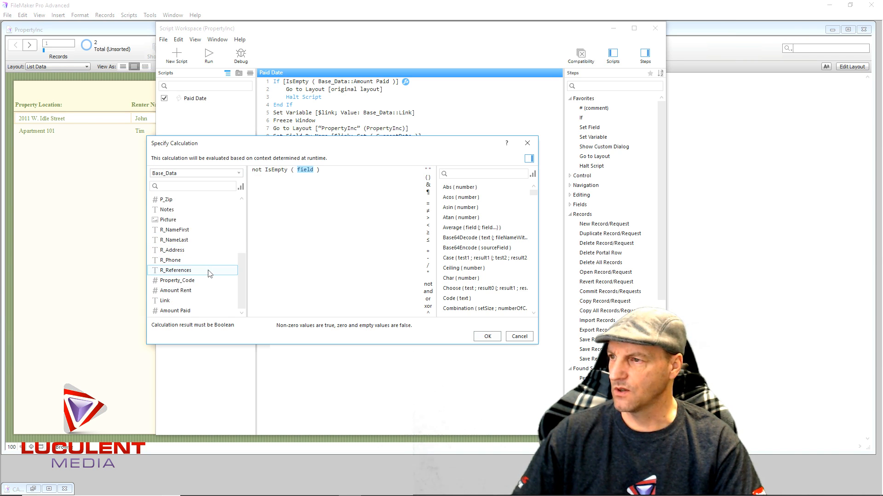
double_click(197, 311)
left_click(486, 338)
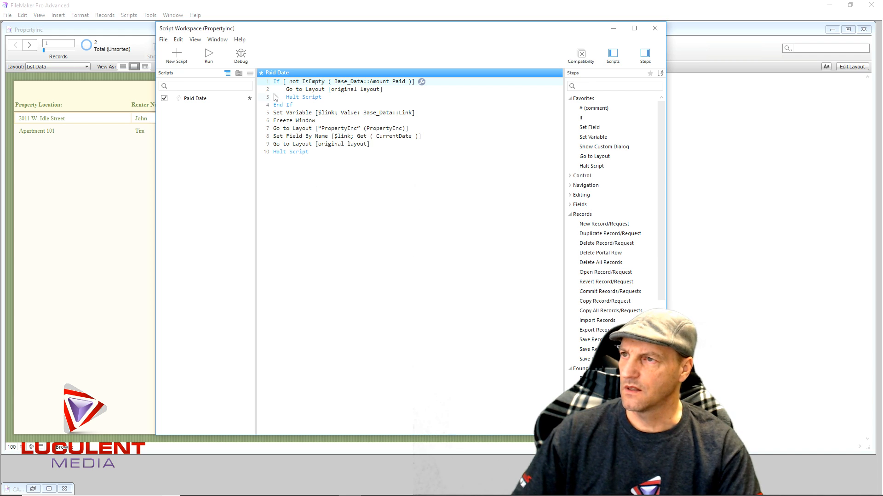
- Move Set Variable, Freeze Window, Go to Layout "PropertyInc", Set Field By Name and Go to Layout [original layout] into the If block, above Halt Script
left_click(290, 90)
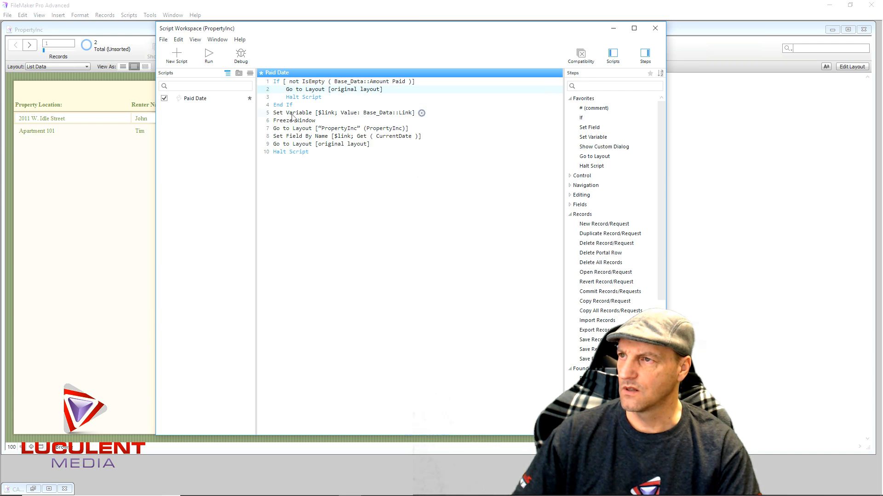
mouse_move(292, 116)
left_mouse_down()
mouse_move(296, 92)
mouse_move(293, 115)
left_mouse_up()
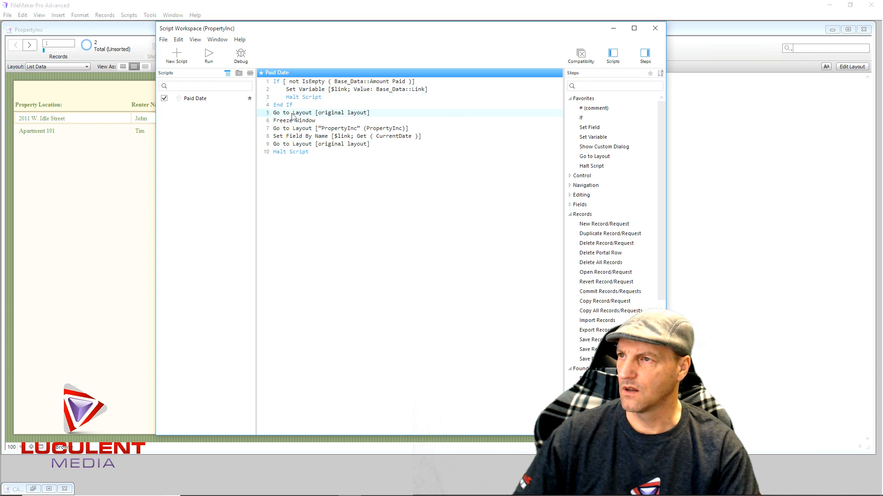
left_click(281, 122)
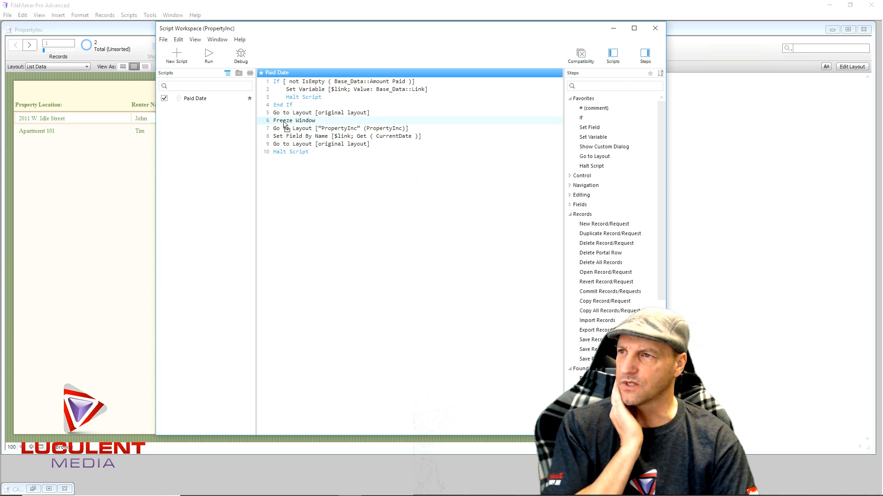
left_click_drag(283, 125, 299, 98)
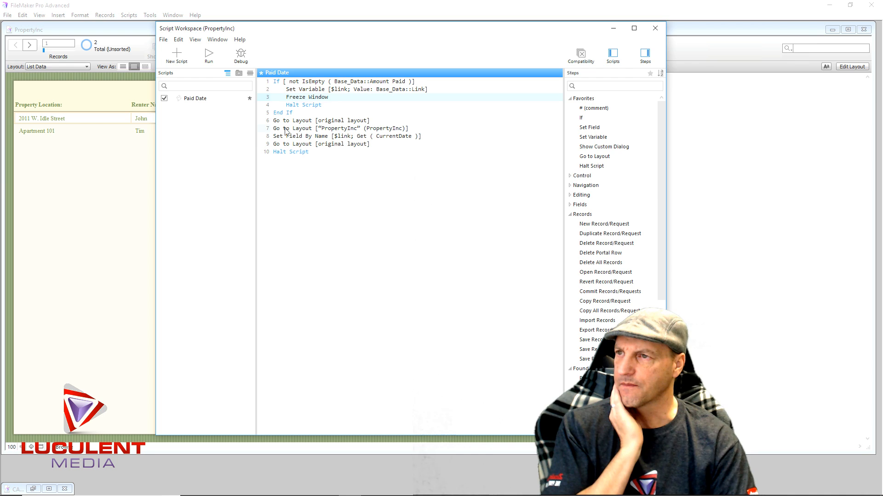
mouse_move(285, 130)
left_mouse_down()
mouse_move(298, 106)
mouse_move(291, 115)
left_mouse_up()
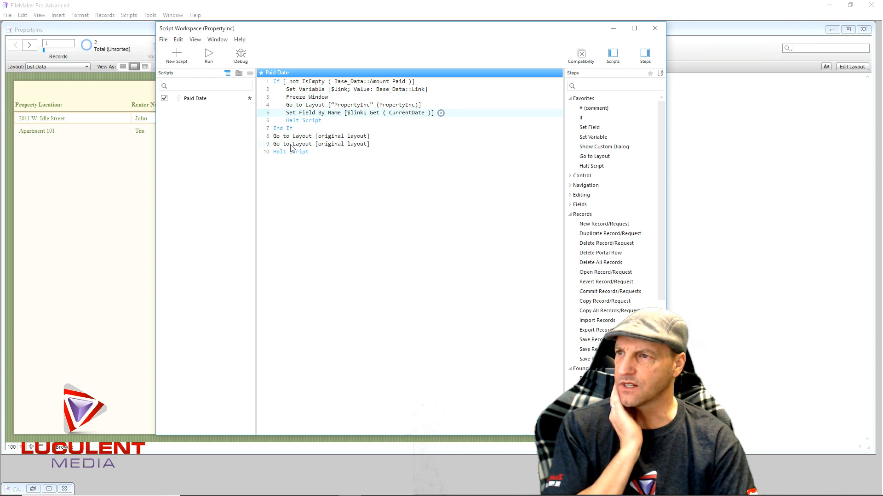
left_click_drag(293, 146, 295, 118)
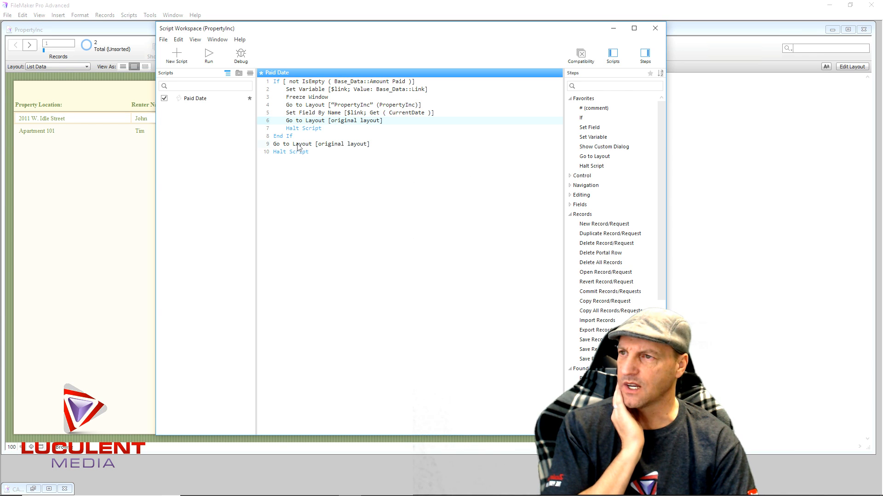
- Delete the duplicate Go to Layout [original layout] step below End If, then save the script and close the Script Workspace
left_click(298, 146)
key("Delete")
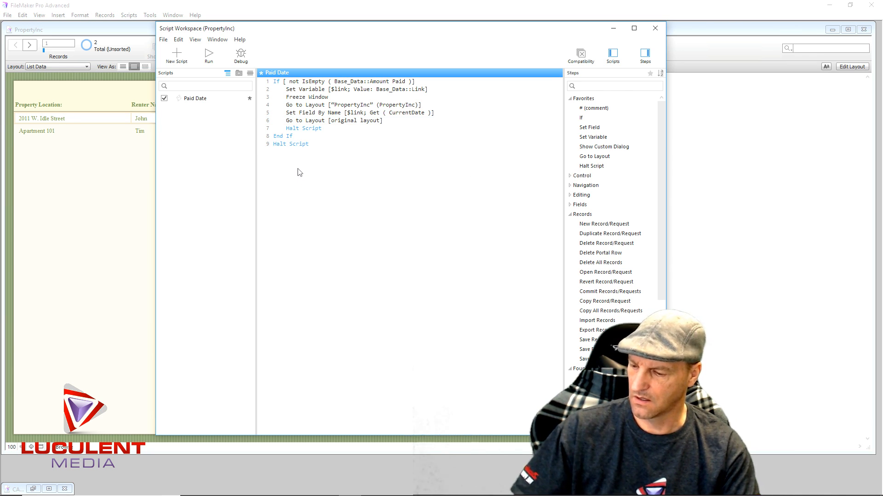
key("ctrl+s")
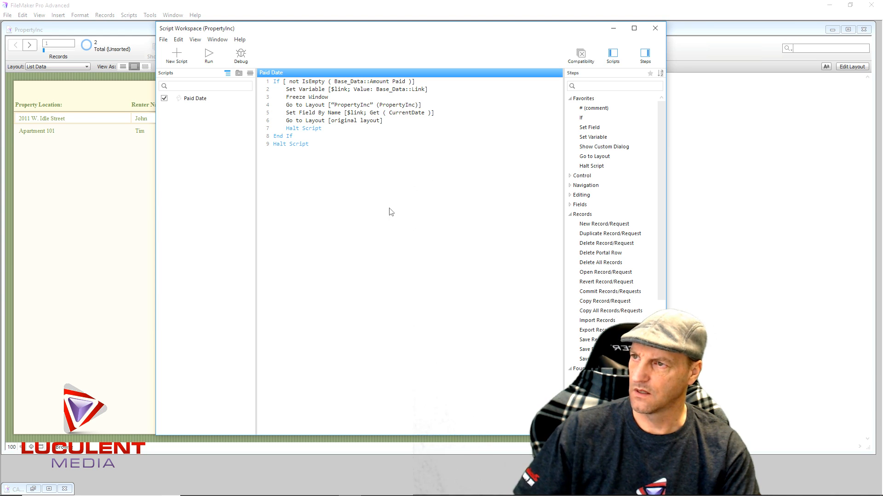
left_click(656, 29)
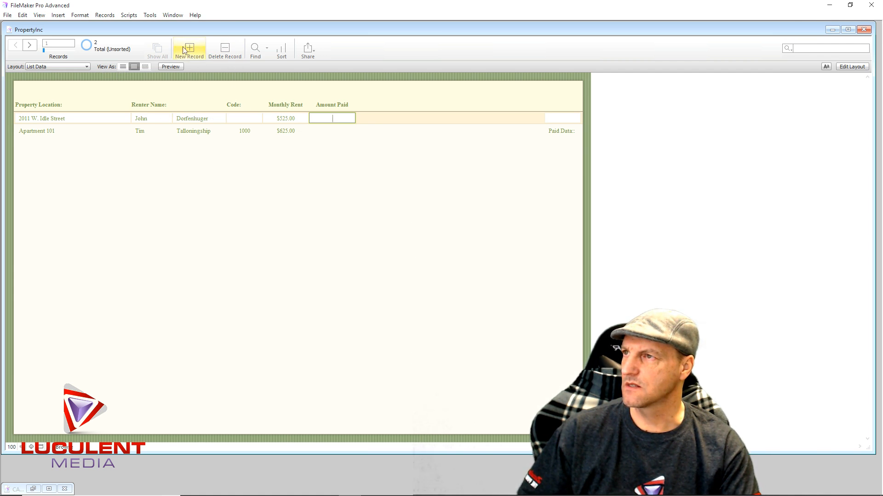
- Open the Script Debugger and move its window clear of the record list's Amount Paid column
left_click(150, 15)
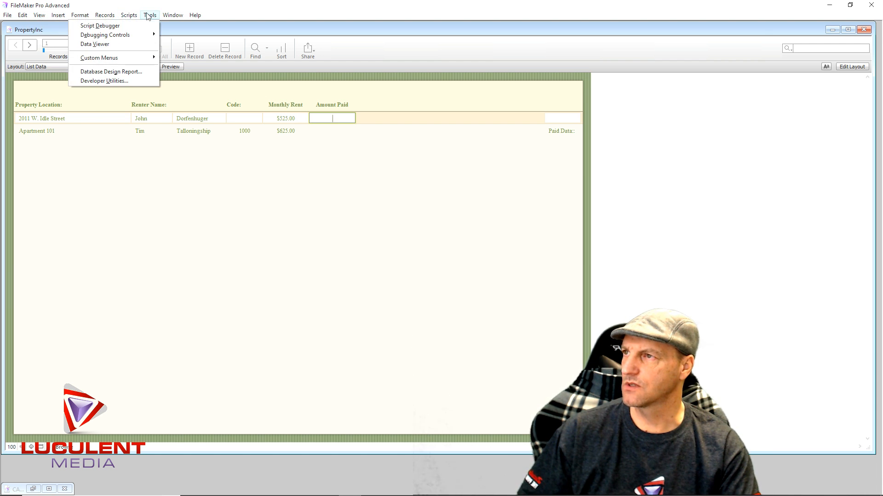
left_click(142, 26)
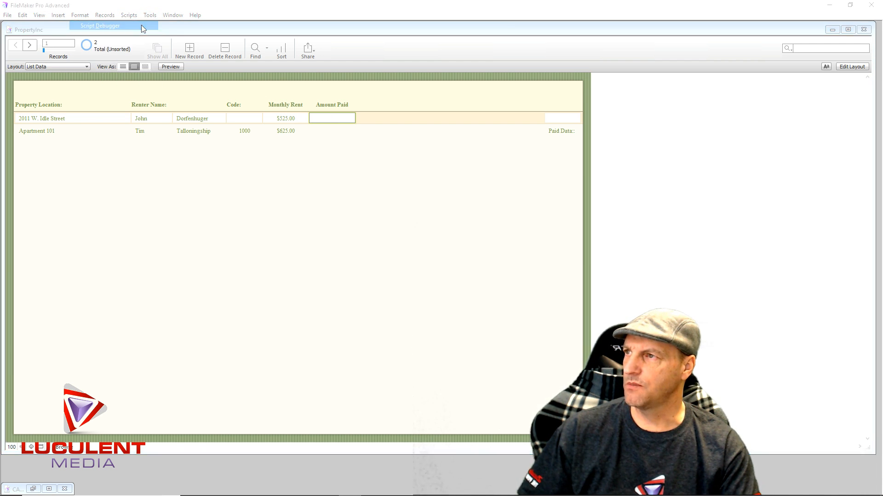
left_click_drag(372, 14, 530, 12)
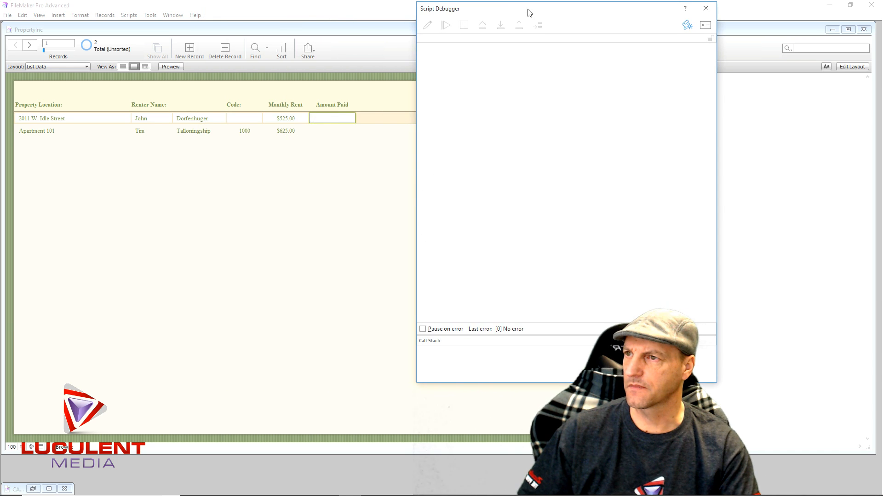
- Test leaving the first record's empty Amount Paid field repeatedly, stepping through each triggered run of the Paid Date script in the debugger
left_click(335, 138)
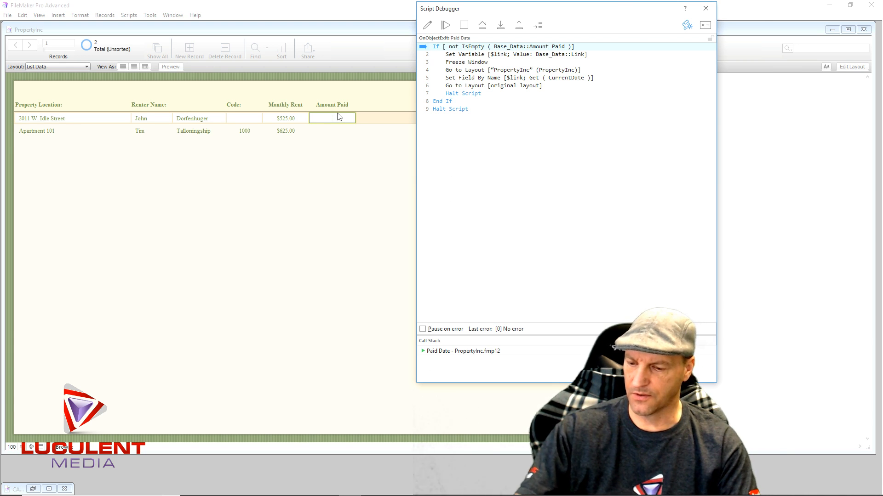
key("F5")
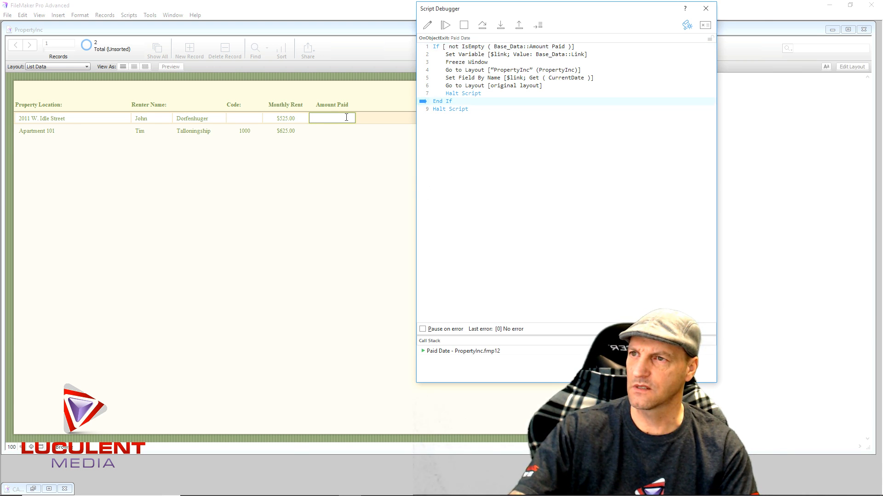
key("F5")
key("F5")
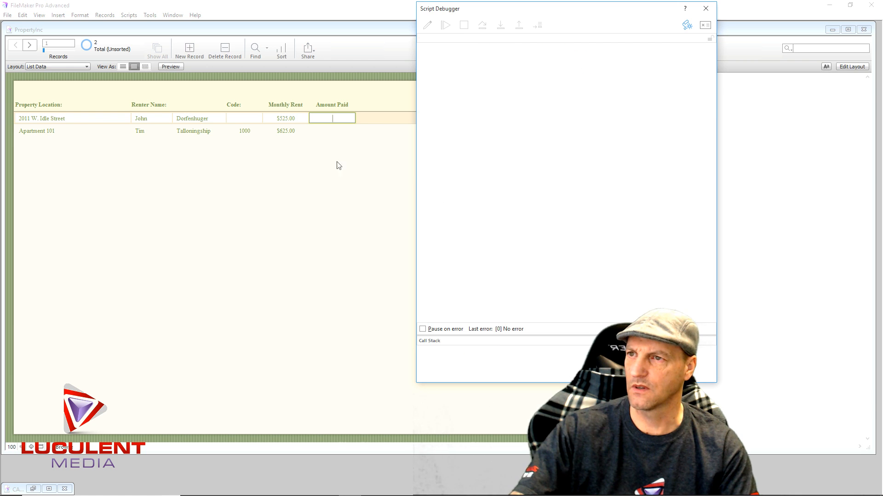
left_click(333, 135)
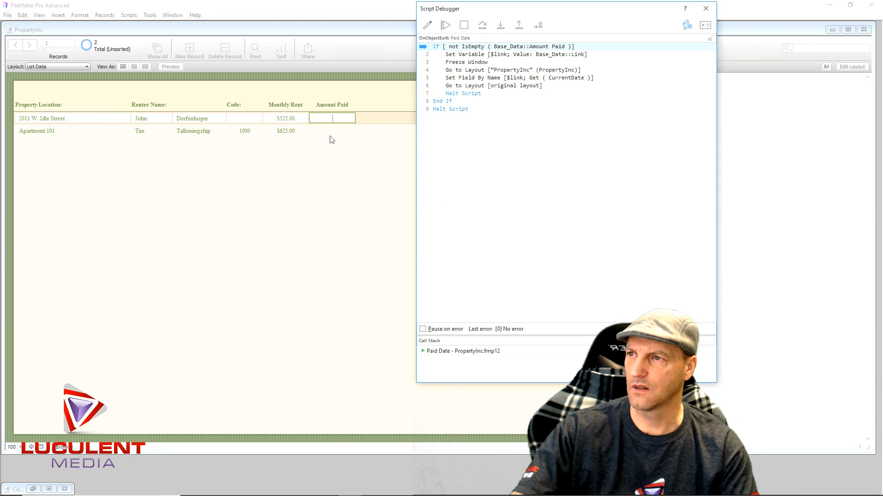
key("F5")
key("F5")
key("F5")
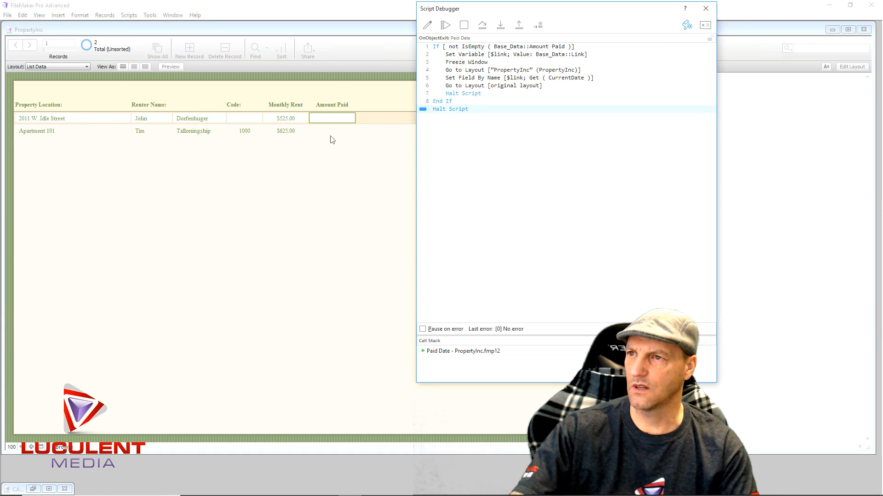
left_click(336, 138)
key("F5")
key("F5")
key("F5")
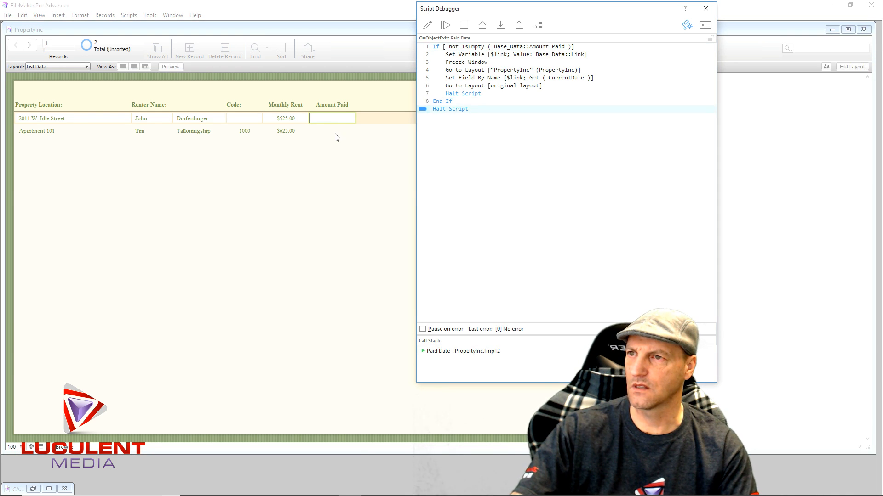
- Try moving from the empty Amount Paid field to Monthly Rent, step through the triggered script, and close the Script Debugger
left_click(370, 121)
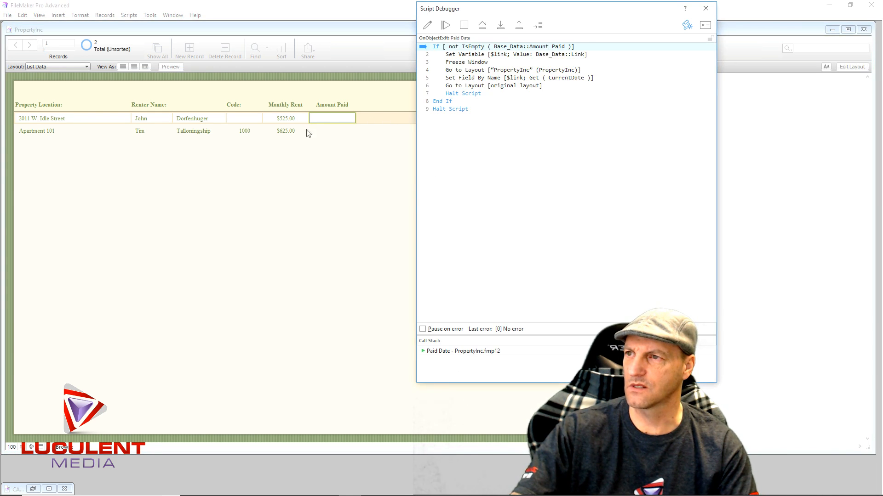
left_click(297, 120)
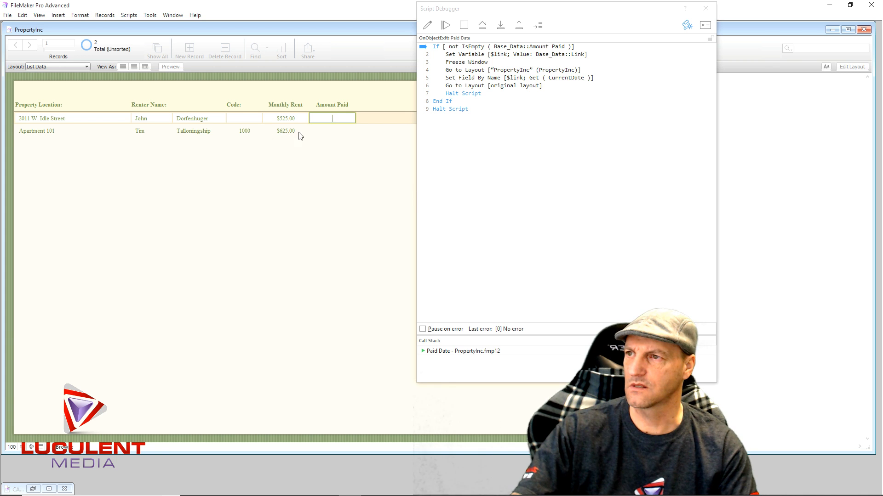
key("F5")
key("F5")
key("F5")
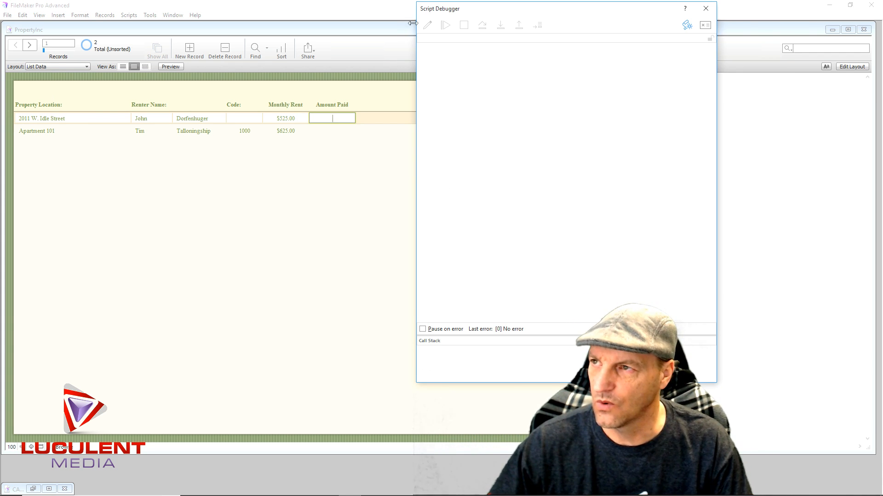
left_click(706, 9)
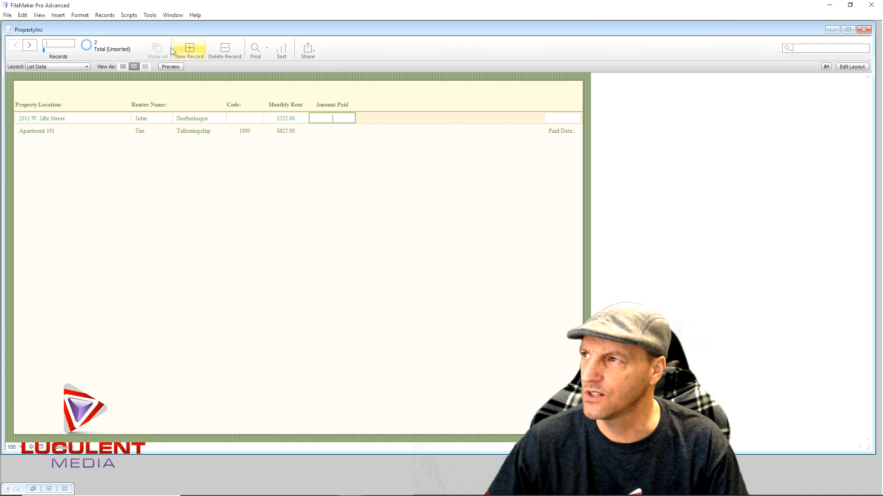
- Reopen the Paid Date script and add a Go to Field step inside the If block, directly above its Halt Script
left_click(122, 14)
mouse_move(107, 18)
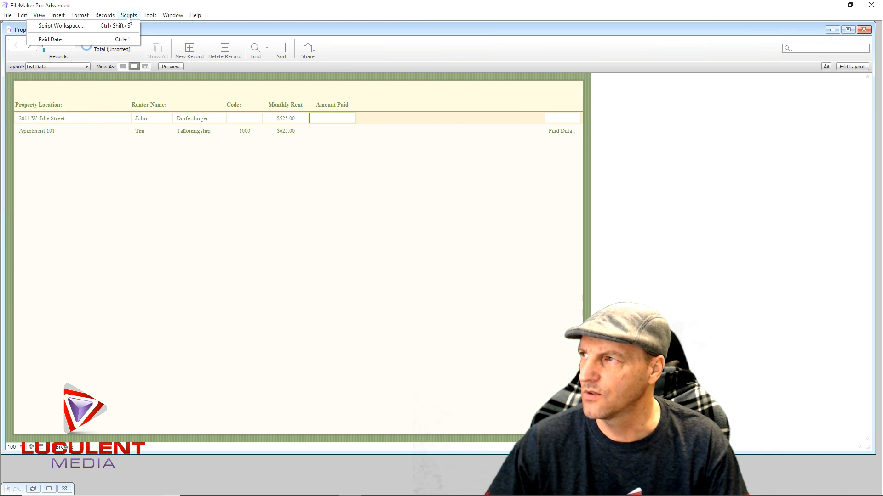
left_click(85, 40)
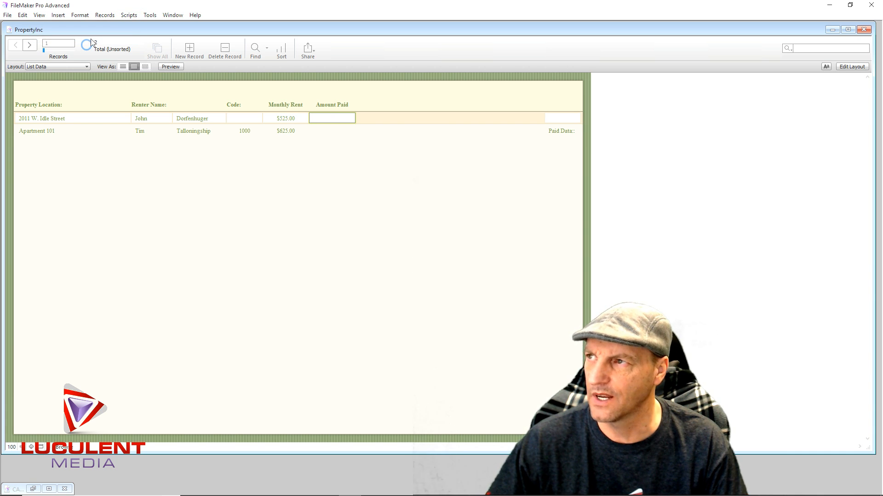
left_click(129, 15)
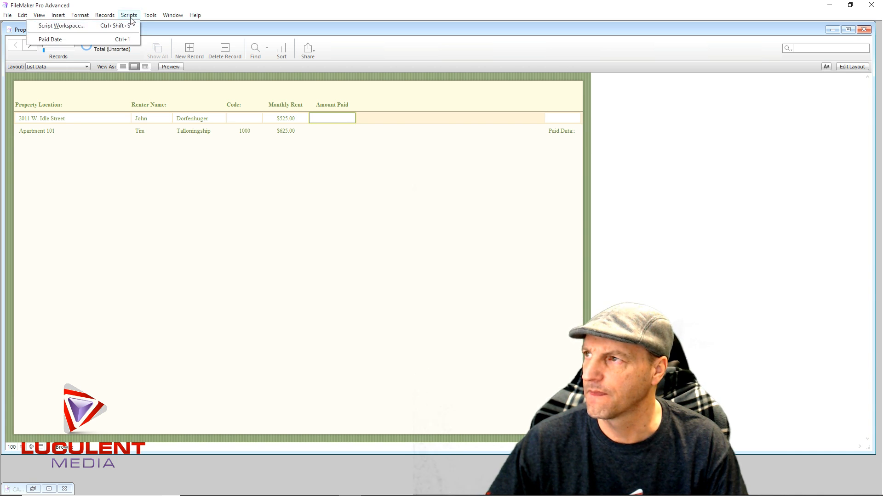
left_click(104, 25)
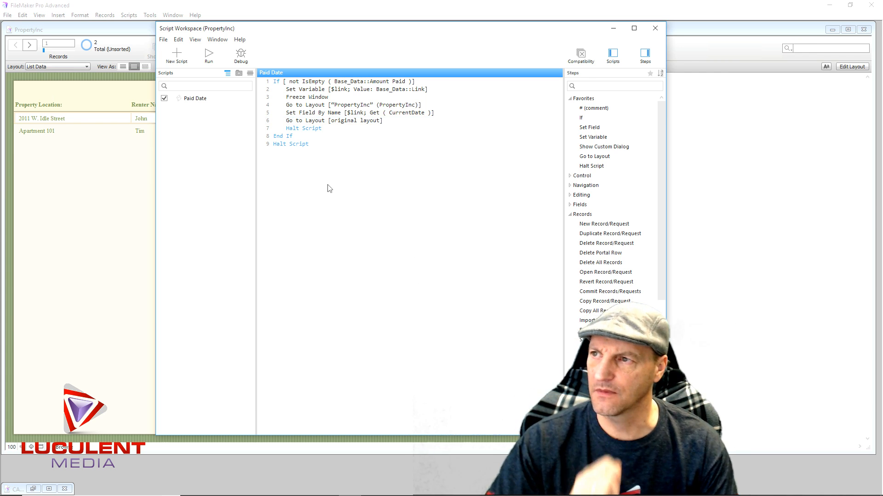
type("G")
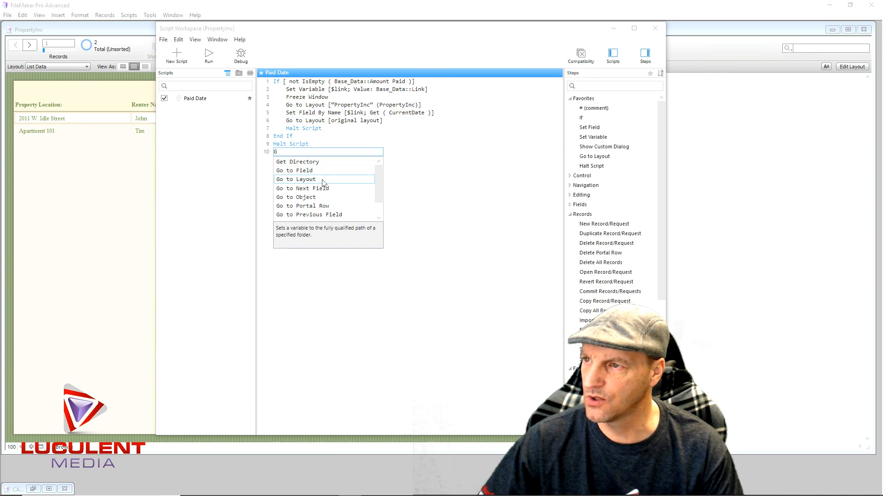
left_click(302, 171)
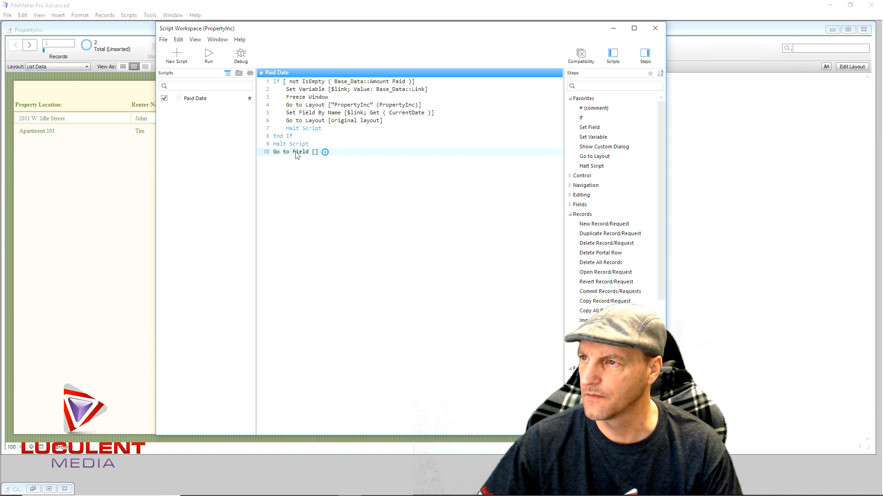
left_click_drag(297, 156, 320, 129)
- Set the target of the Go to Field step inside the If block to Base_Data::R_NameFirst
left_click(338, 130)
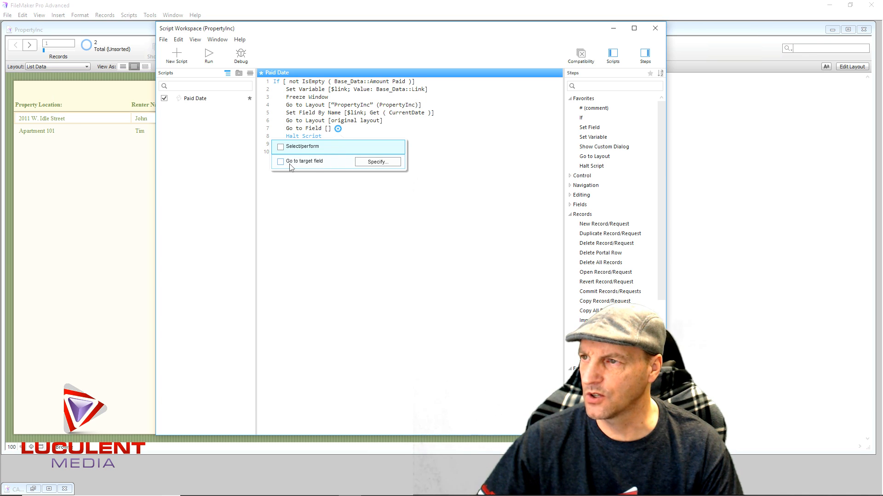
left_click(359, 163)
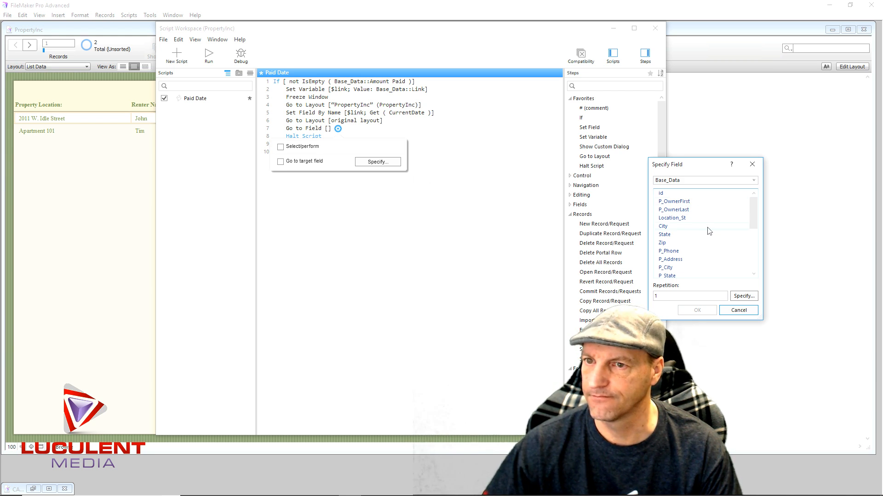
scroll(709, 231, "down", 2)
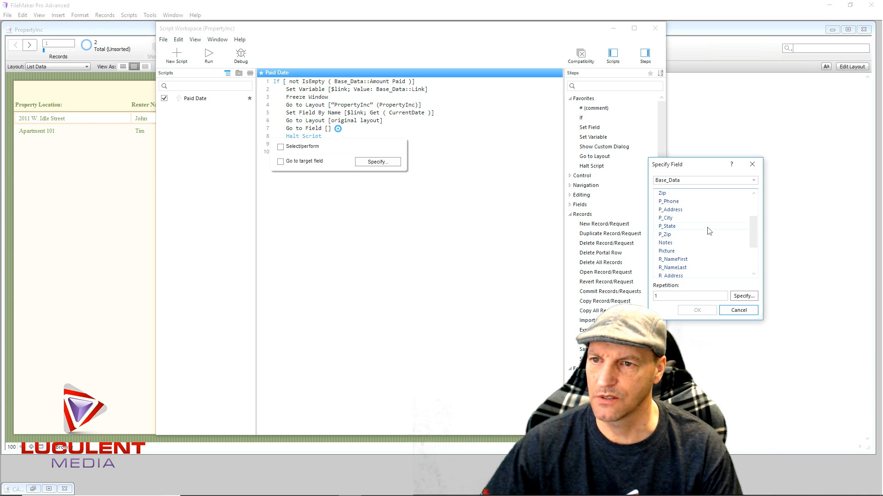
scroll(709, 231, "up", 2)
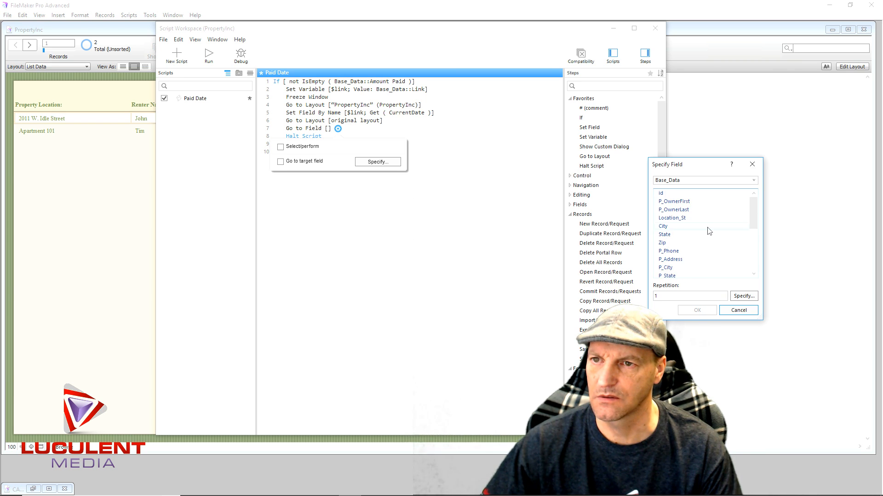
scroll(709, 231, "down", 4)
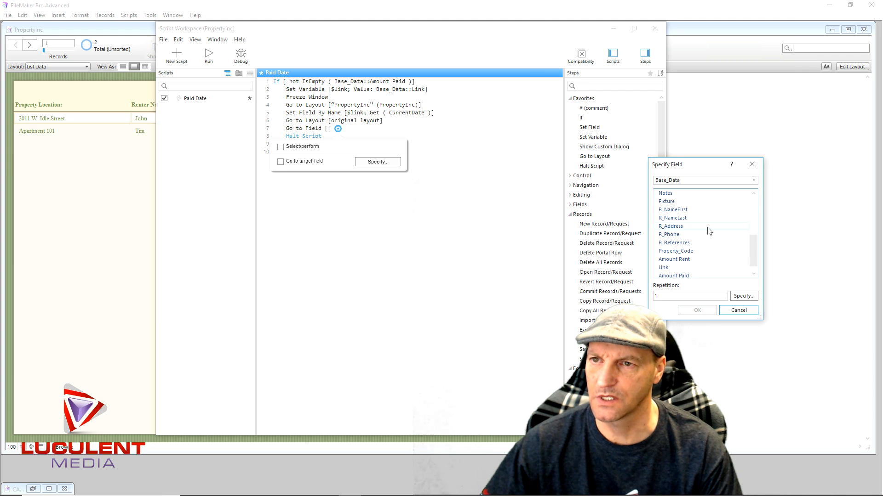
scroll(709, 230, "down", 1)
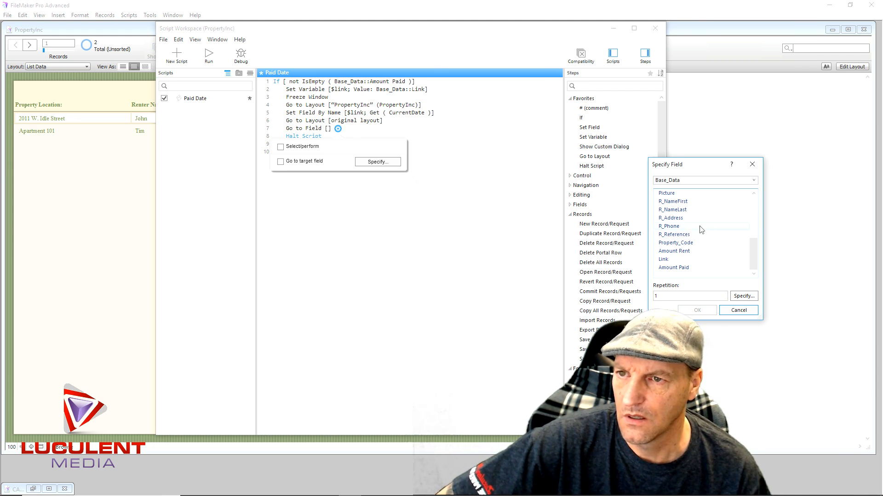
double_click(670, 203)
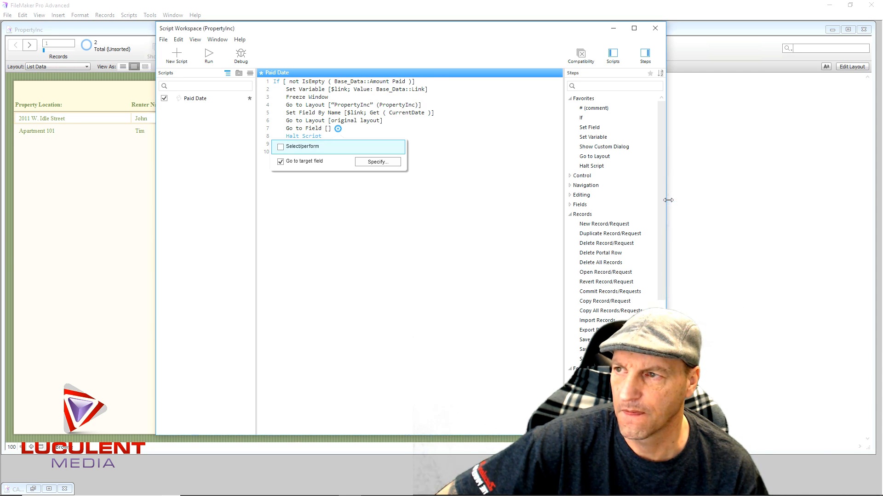
left_click(356, 222)
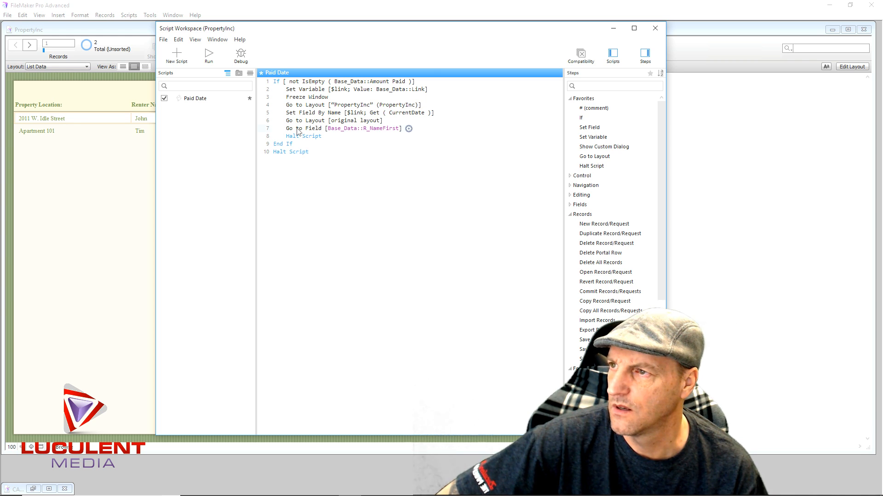
- Add a second Go to Field step targeting Base_Data::R_NameFirst and place it between End If and the final Halt Script
type("go to")
left_click(315, 181)
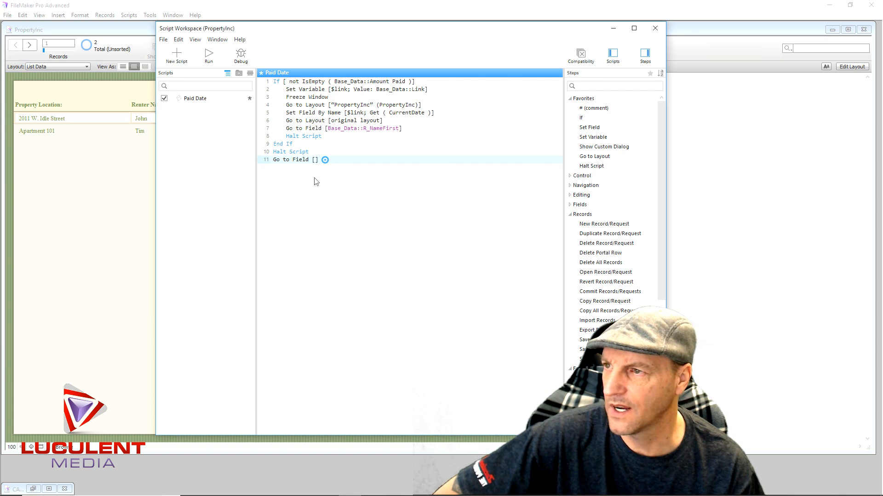
left_click(325, 160)
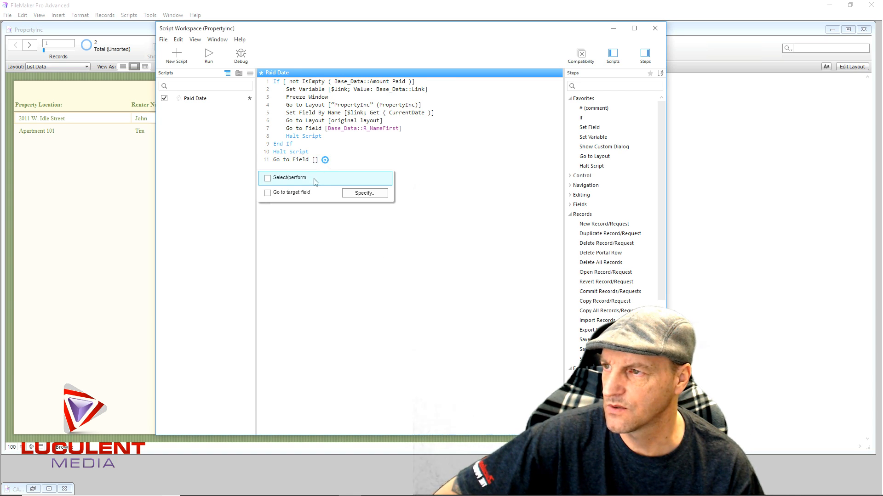
left_click(361, 193)
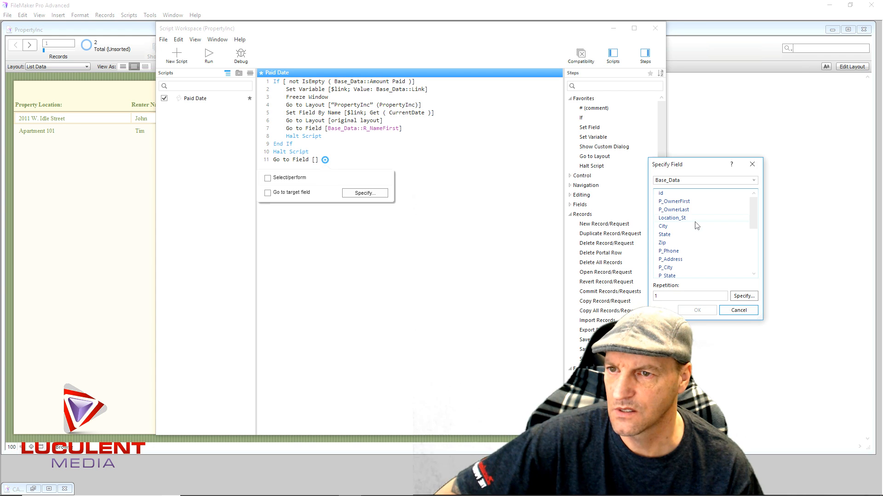
scroll(700, 224, "down", 5)
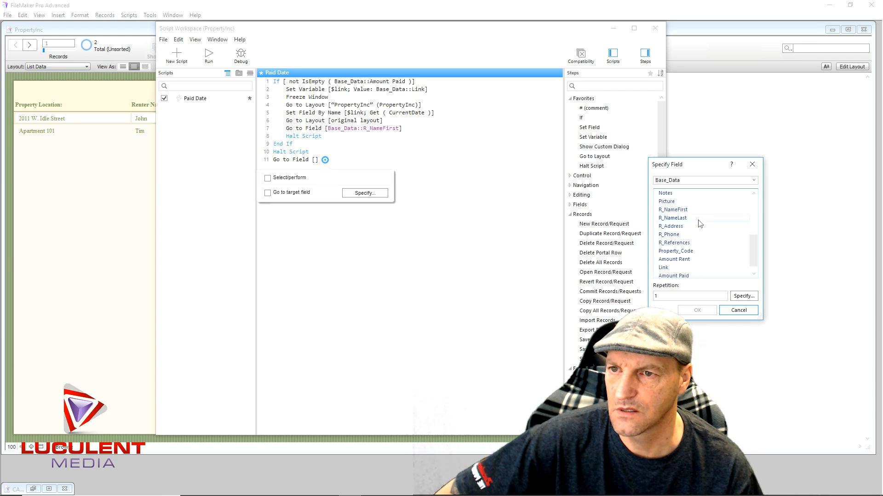
scroll(699, 223, "down", 1)
scroll(700, 223, "up", 3)
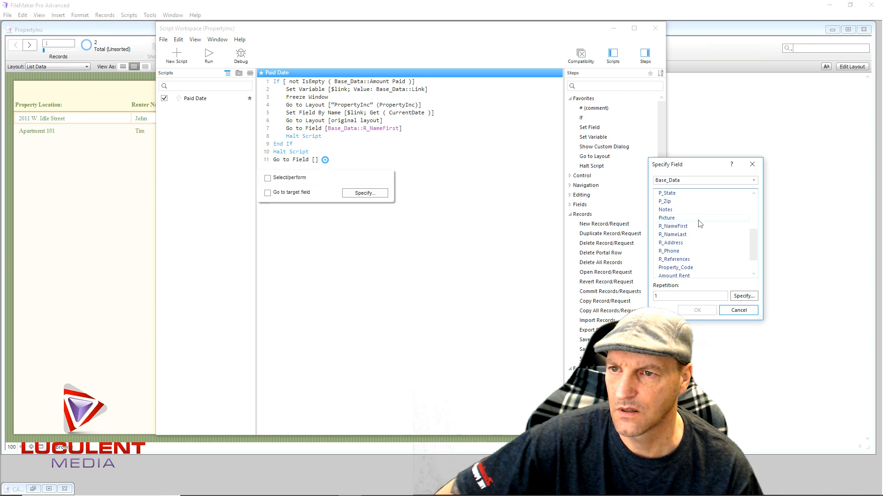
double_click(674, 228)
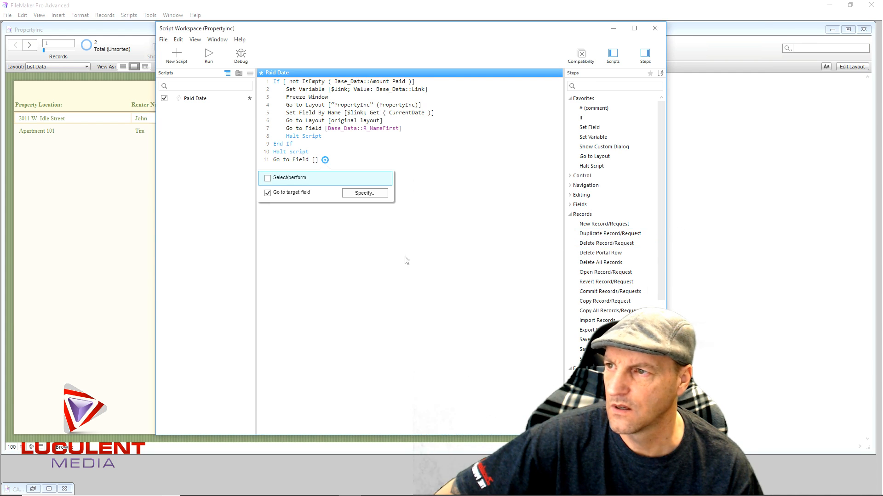
left_click(368, 274)
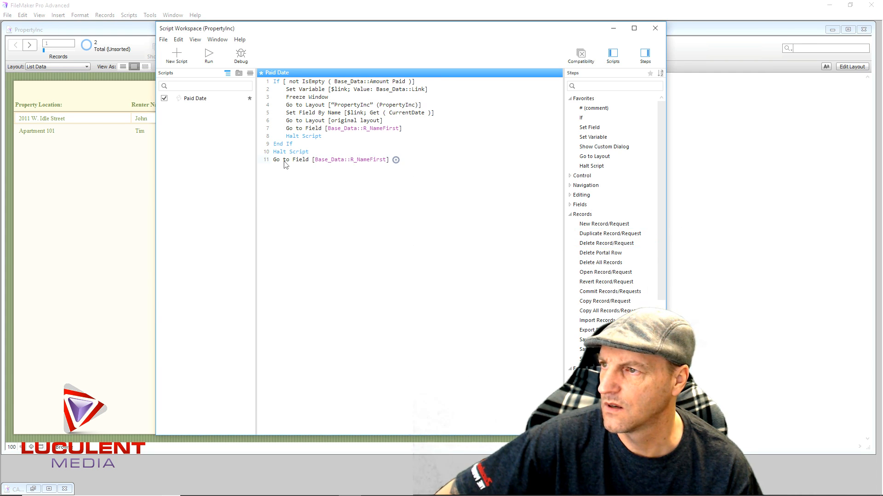
left_click_drag(287, 161, 291, 153)
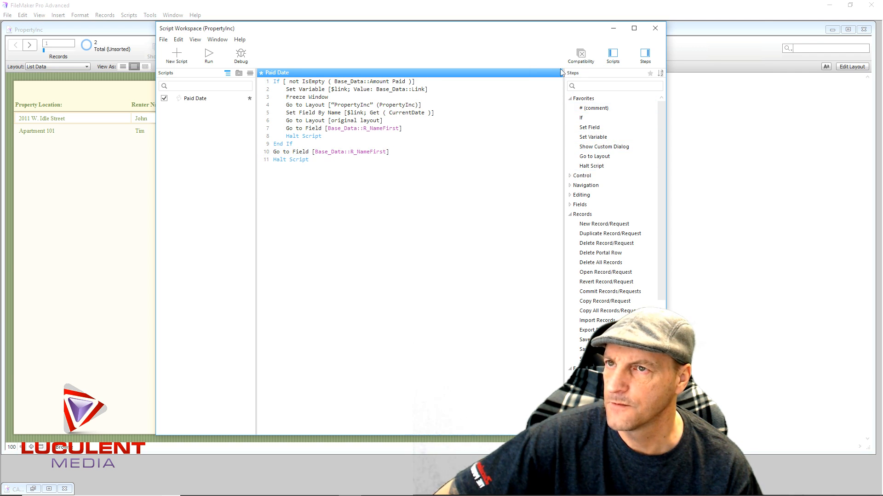
- Save and close the Paid Date script, and test leaving Amount Paid and entering the first record's Code field
left_click(655, 30)
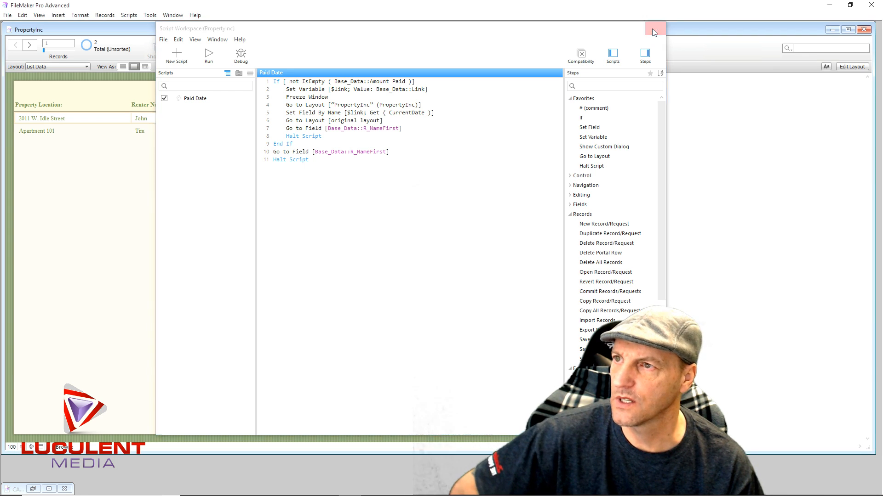
left_click(453, 218)
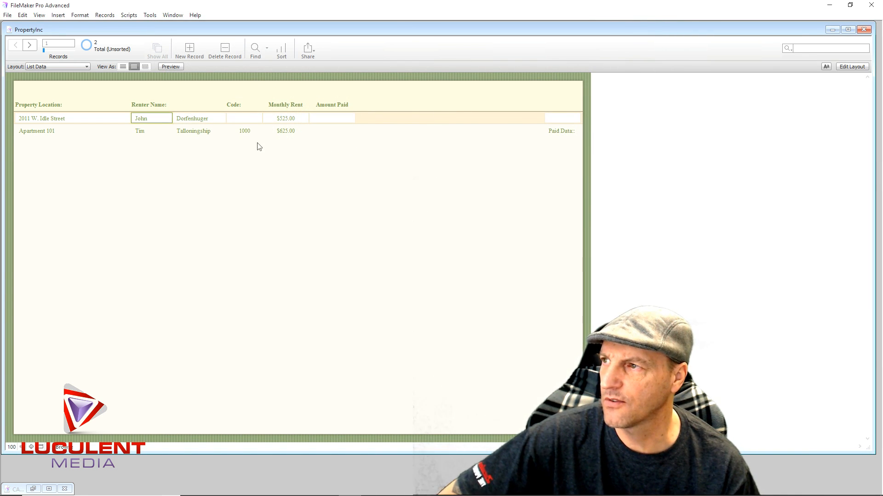
left_click(240, 119)
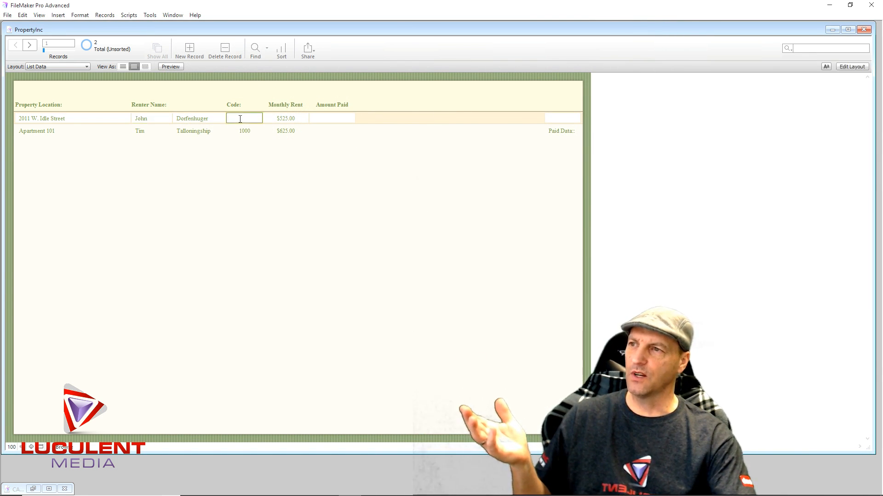
- Enter 625 as the Amount Paid for Apartment 101 and leave the field to run its script
left_click(300, 119)
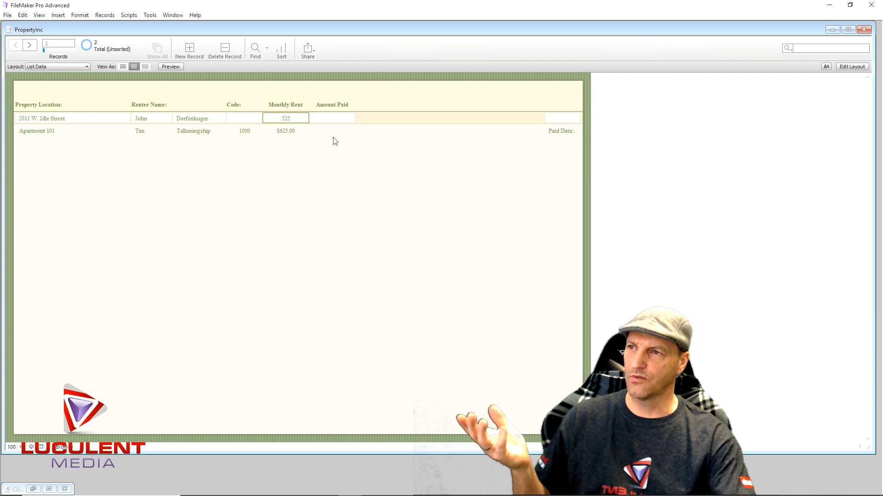
left_click(334, 141)
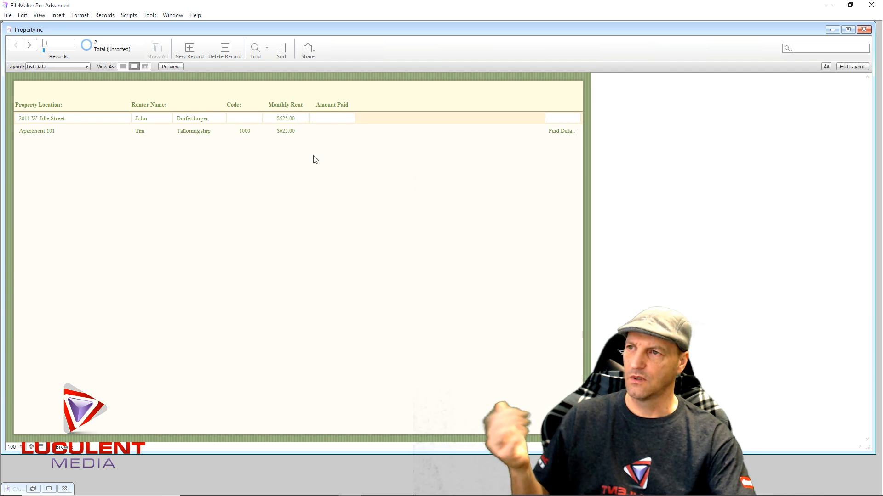
left_click(331, 131)
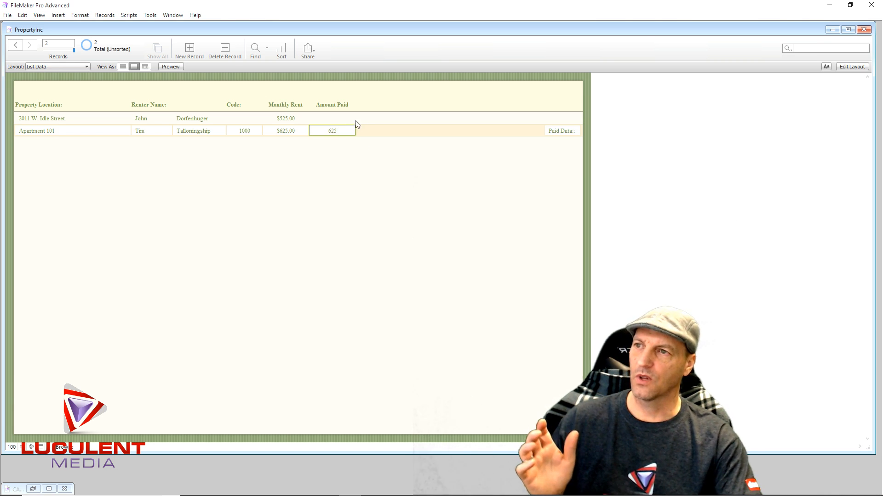
key("Tab")
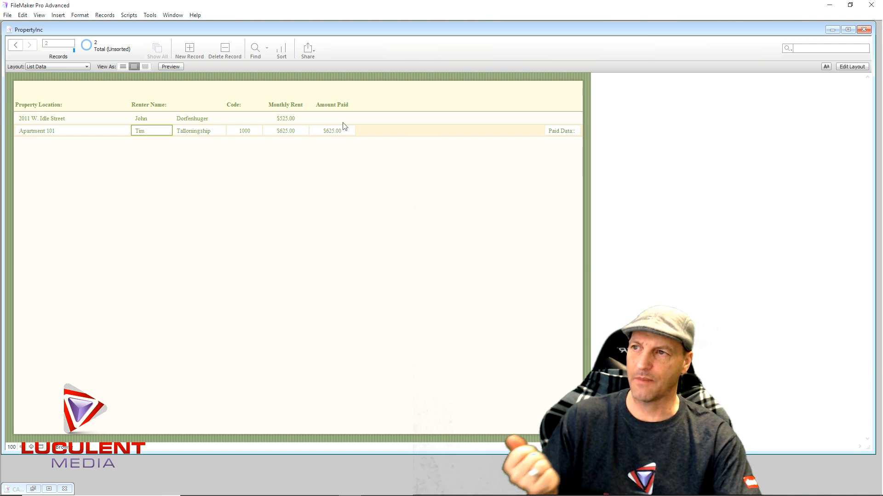
- Switch to the PropertyInc layout and open the button setup of the 101 apartment button for editing
left_click(85, 67)
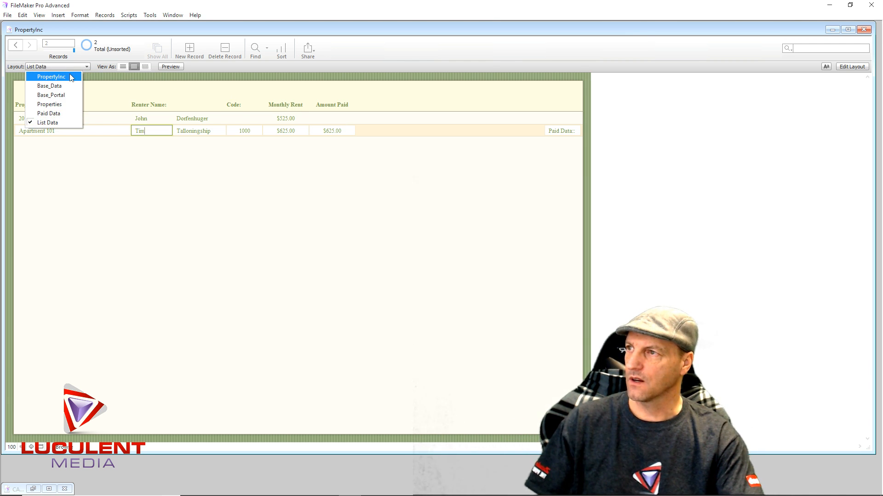
left_click(71, 78)
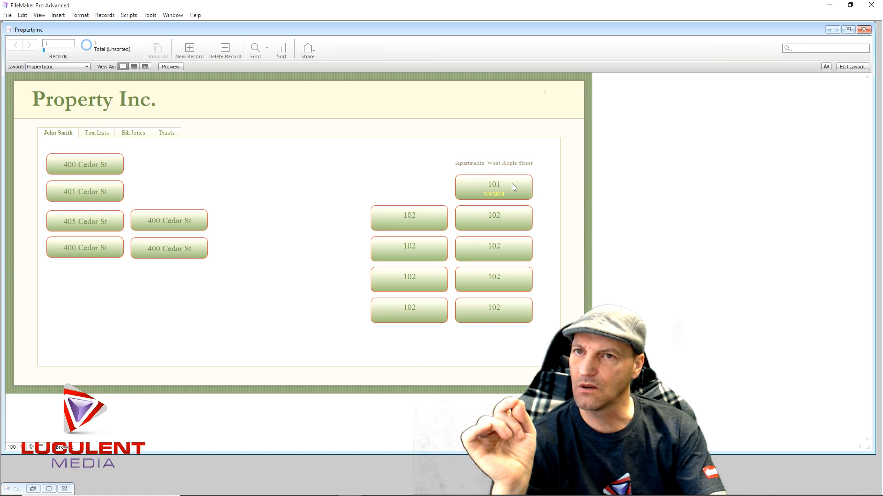
left_click(852, 67)
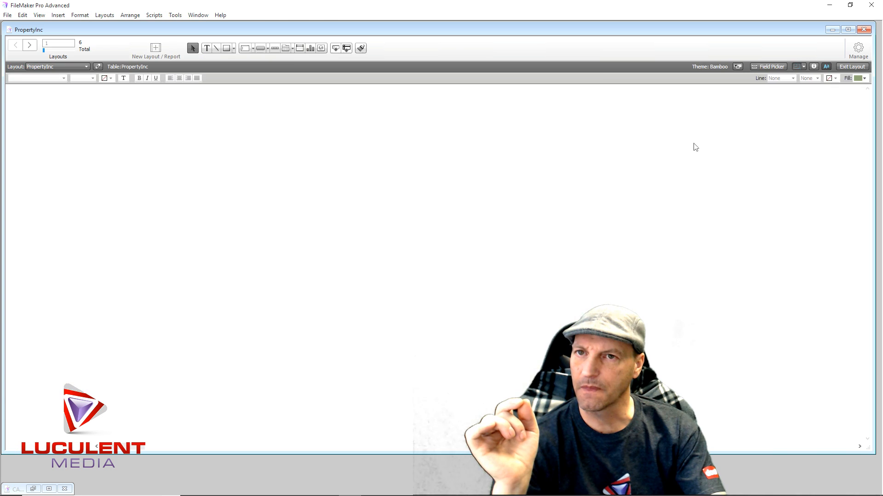
left_click(530, 197)
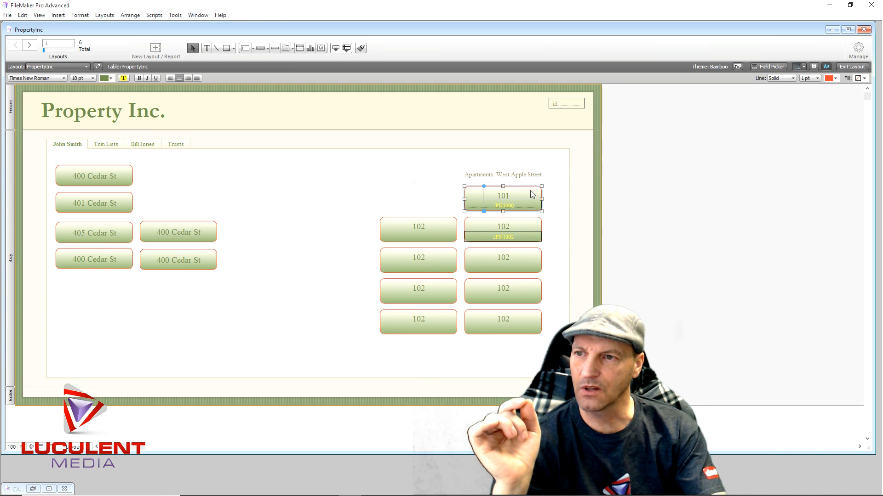
right_click(531, 193)
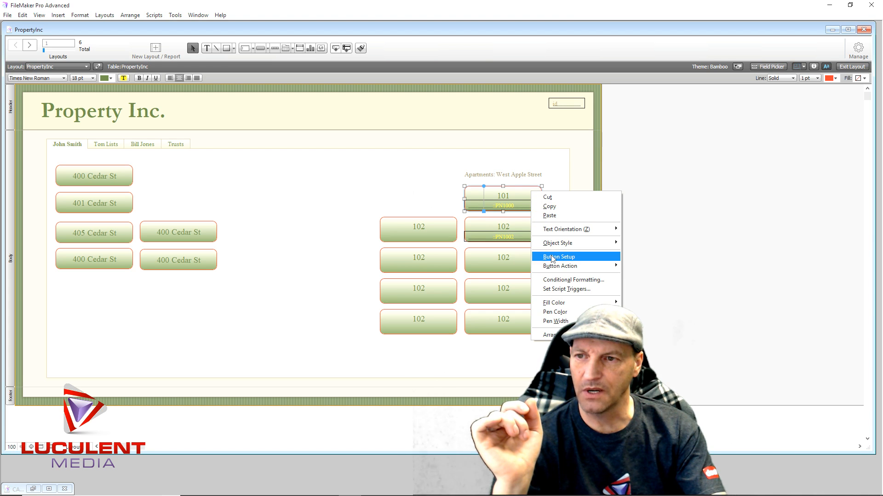
left_click(552, 257)
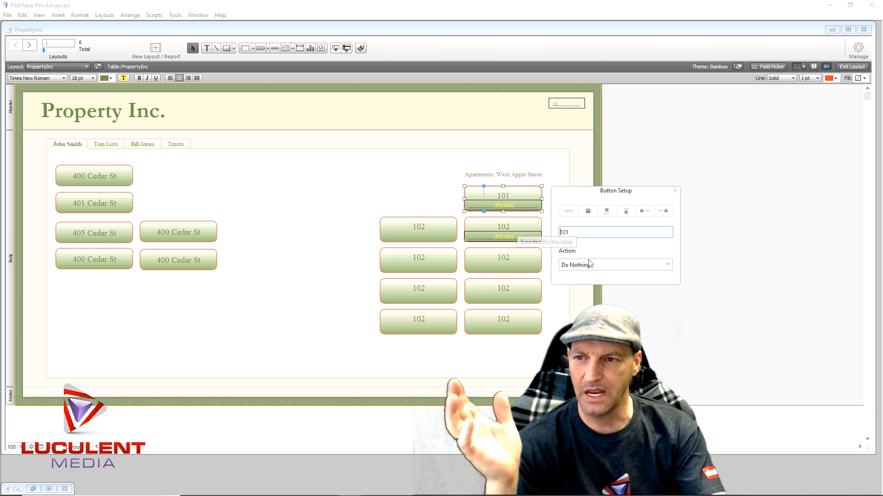
- Choose Perform Script as the 101 button's action, create a script named Property Link, and add a Set Variable step to it
left_click(601, 266)
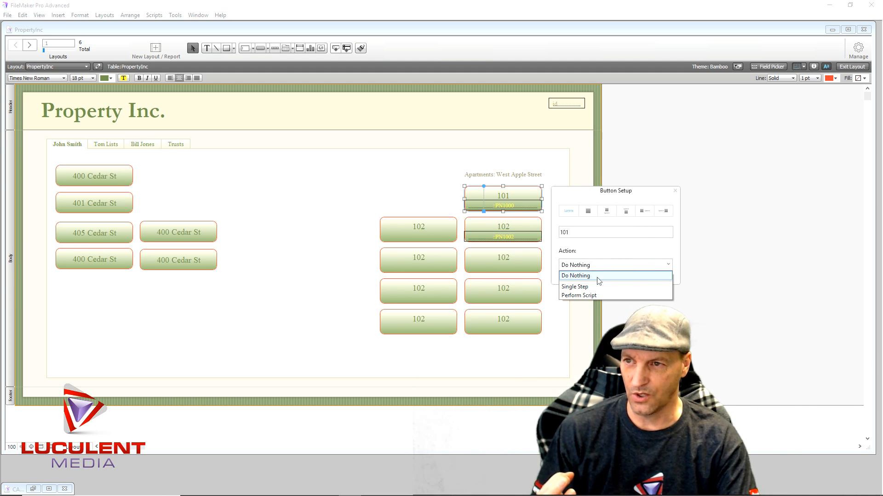
left_click(594, 296)
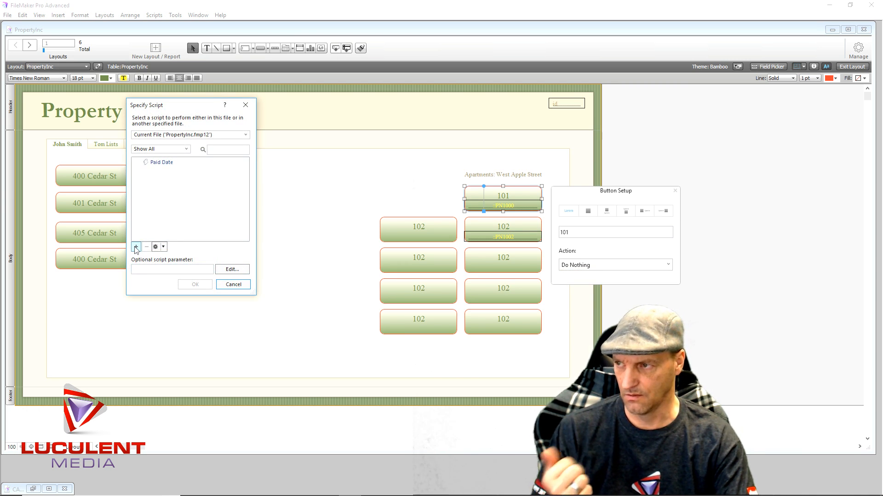
left_click(136, 247)
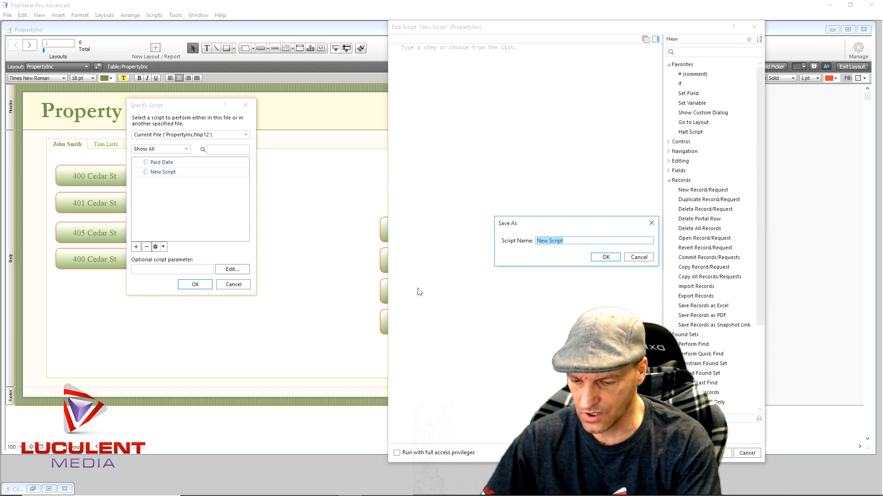
type("Proper")
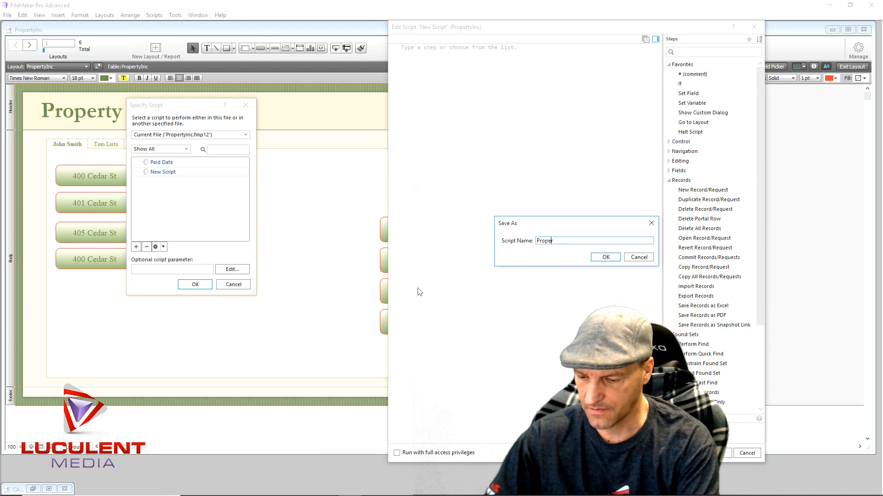
type("ty Link")
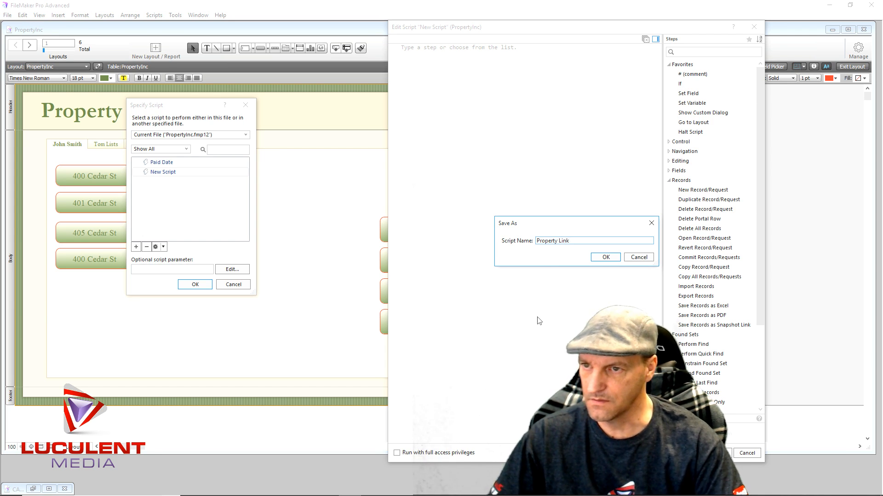
left_click(602, 258)
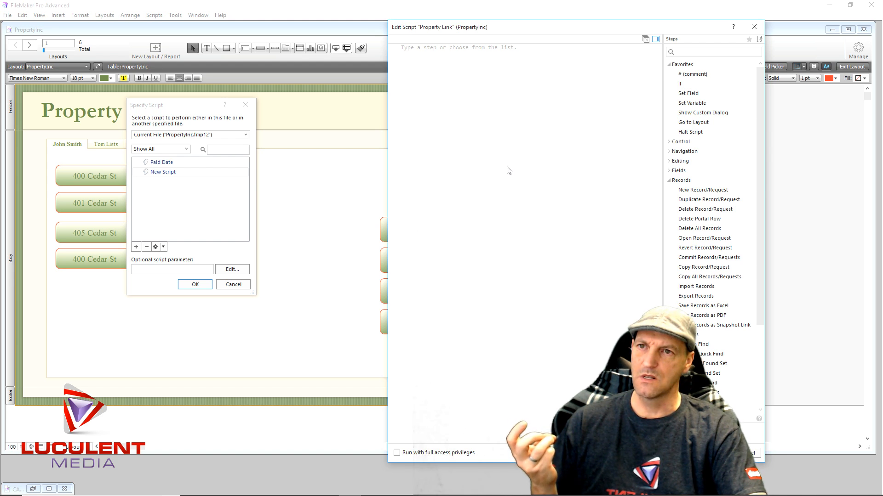
double_click(679, 103)
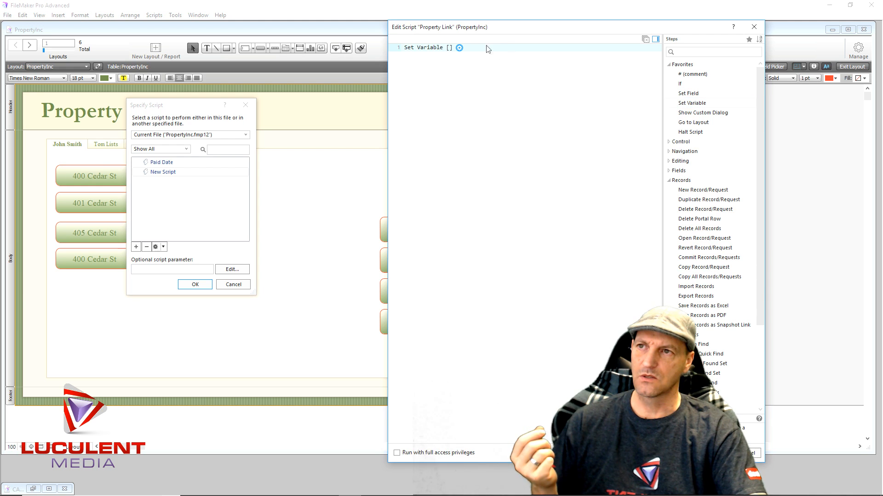
left_click(459, 48)
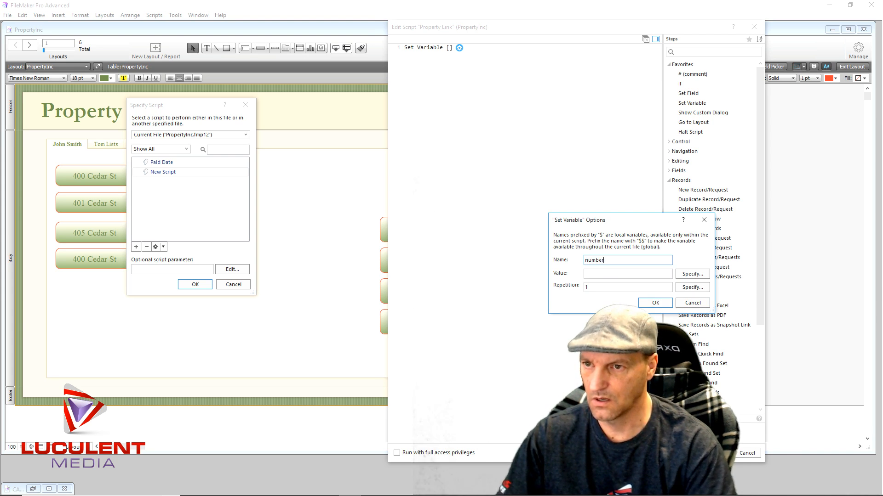
left_click(688, 275)
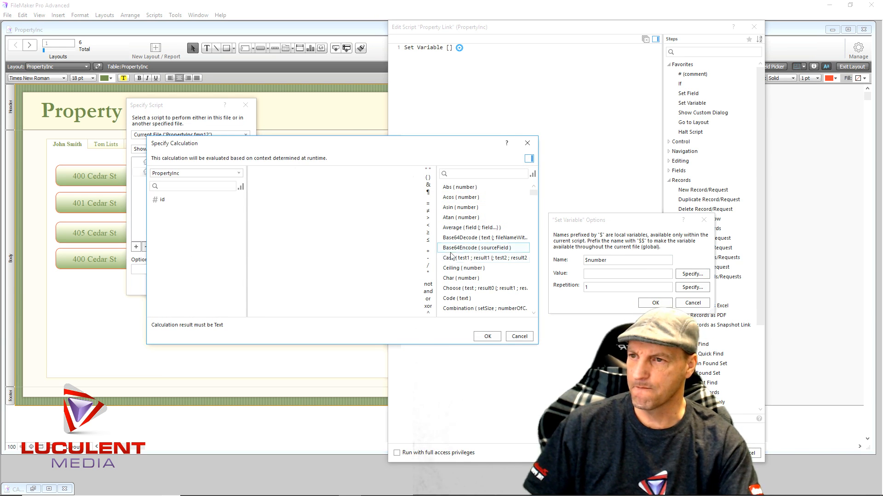
scroll(480, 258, "down", 10)
scroll(480, 258, "down", 10)
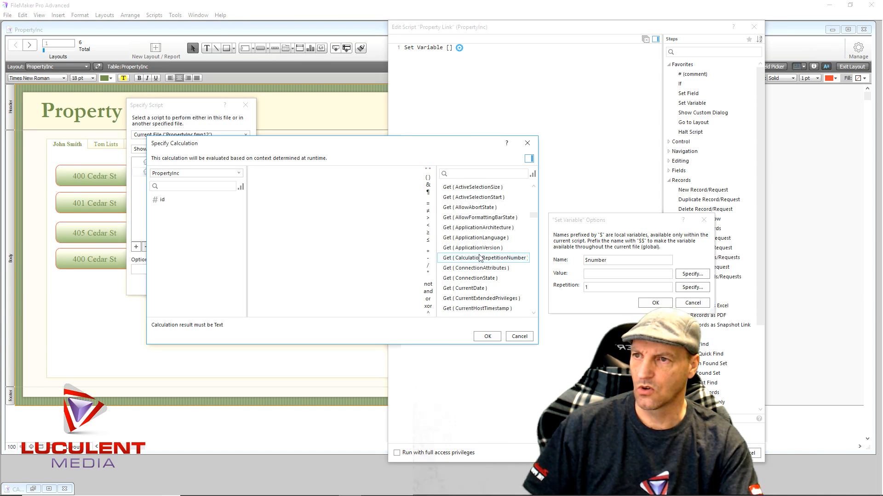
scroll(480, 259, "up", 1)
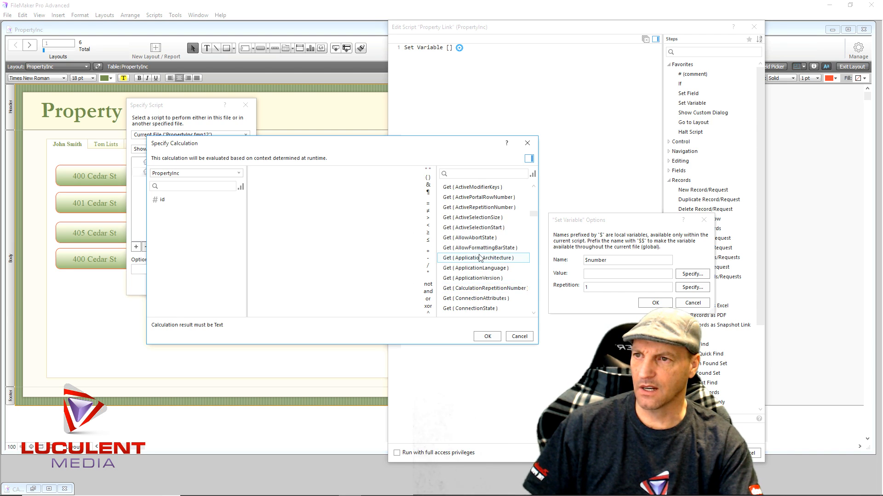
scroll(481, 258, "up", 2)
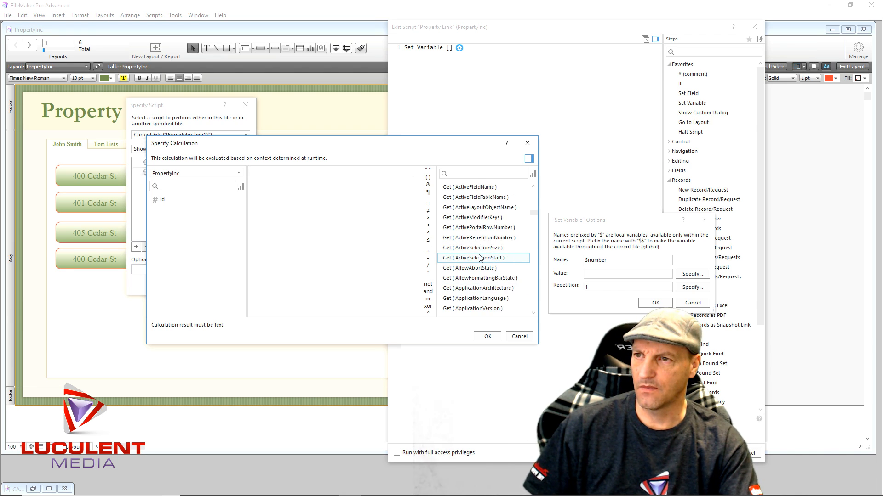
scroll(480, 259, "up", 1)
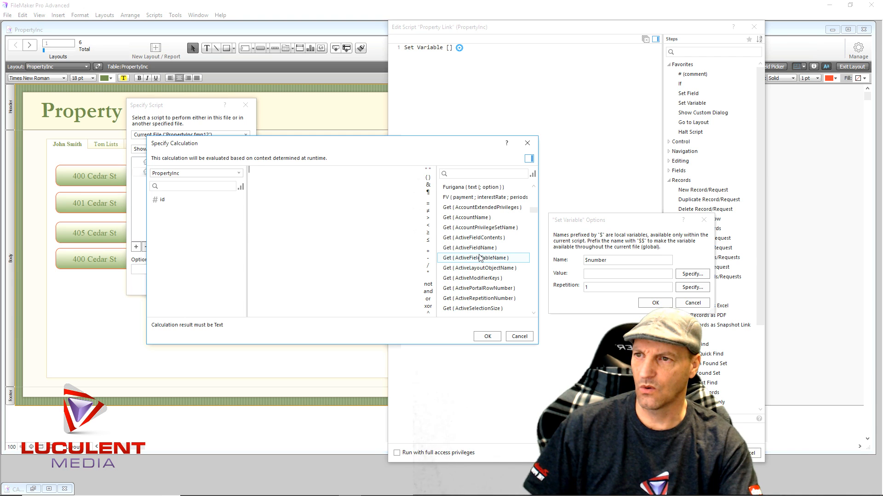
scroll(480, 258, "down", 1)
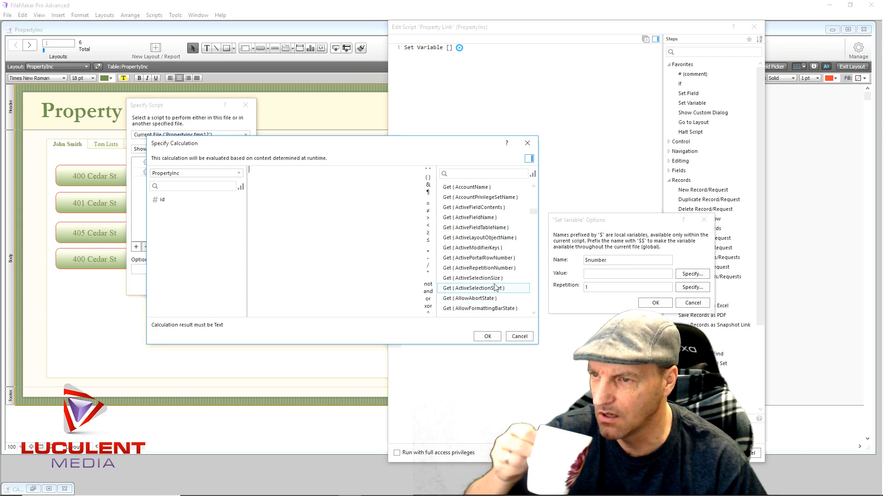
scroll(495, 288, "down", 1)
scroll(495, 288, "down", 2)
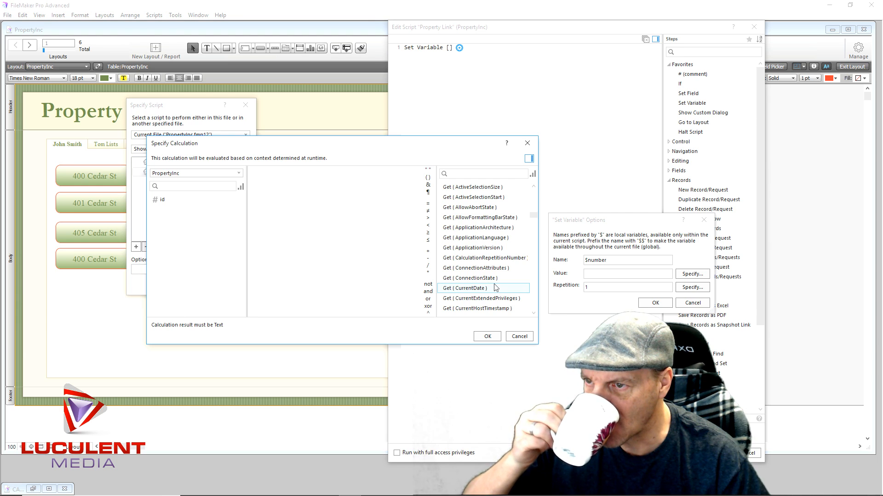
scroll(494, 288, "down", 1)
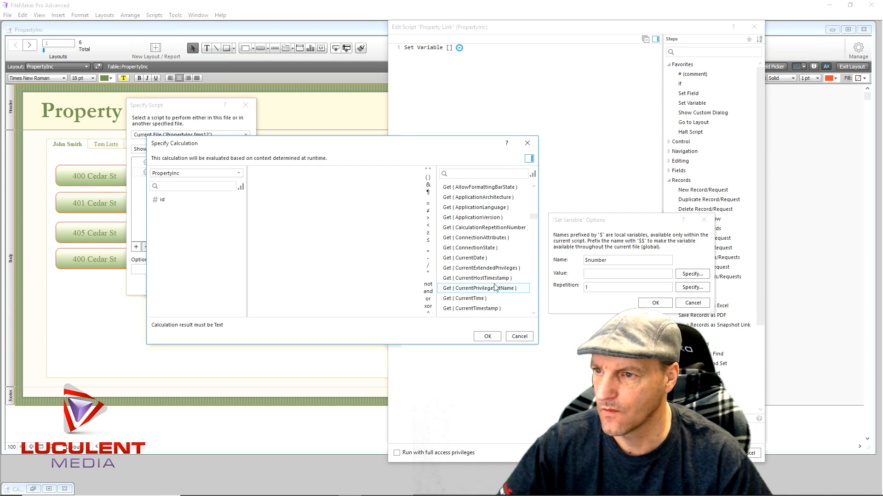
scroll(494, 288, "down", 5)
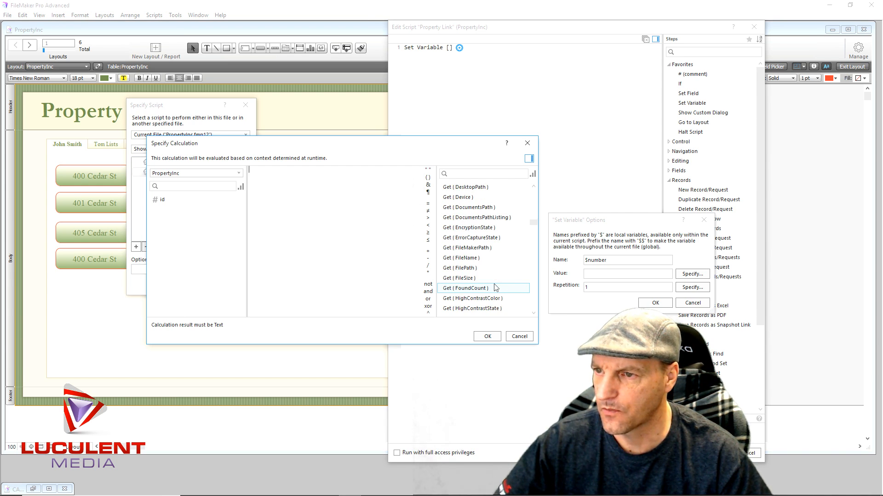
scroll(495, 288, "down", 5)
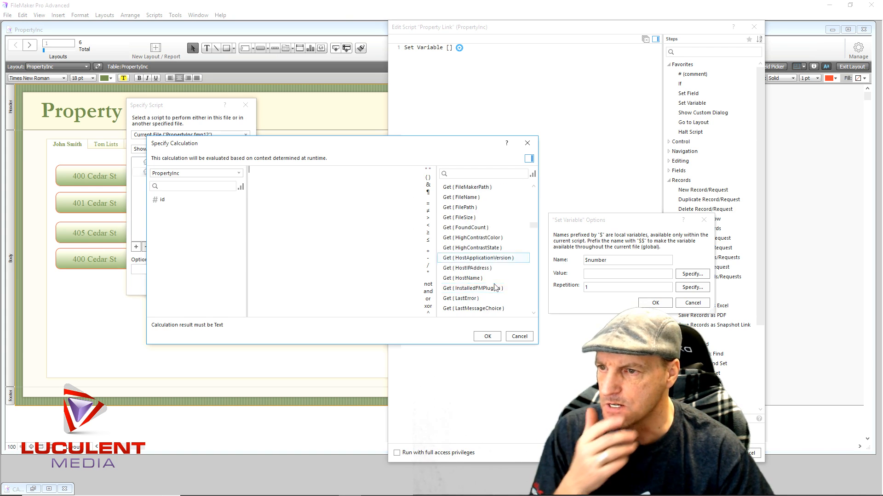
scroll(494, 288, "down", 13)
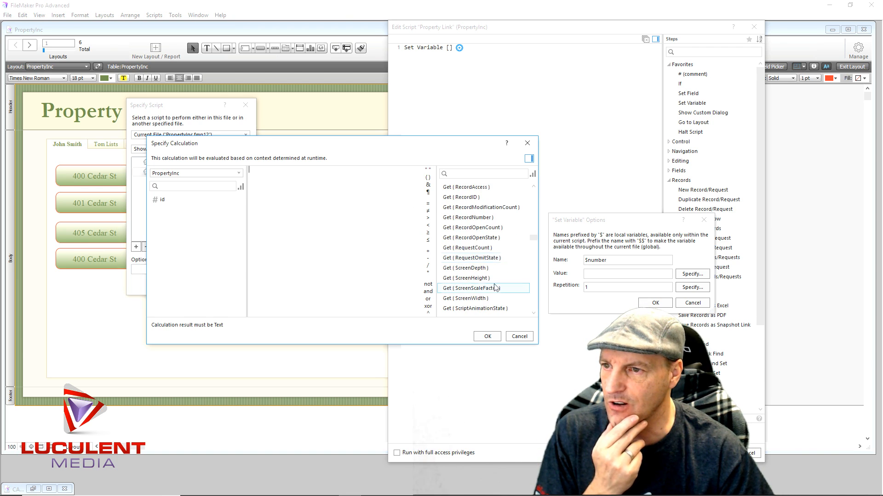
scroll(495, 288, "down", 9)
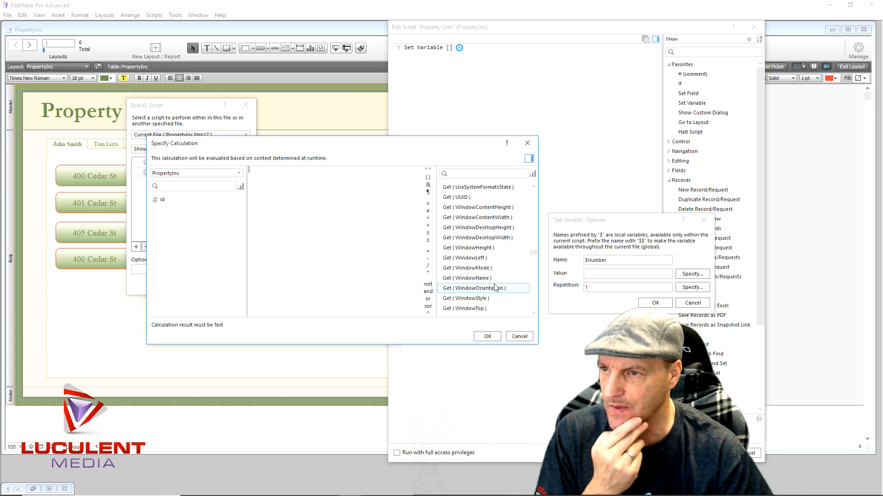
left_click(519, 336)
left_click(683, 304)
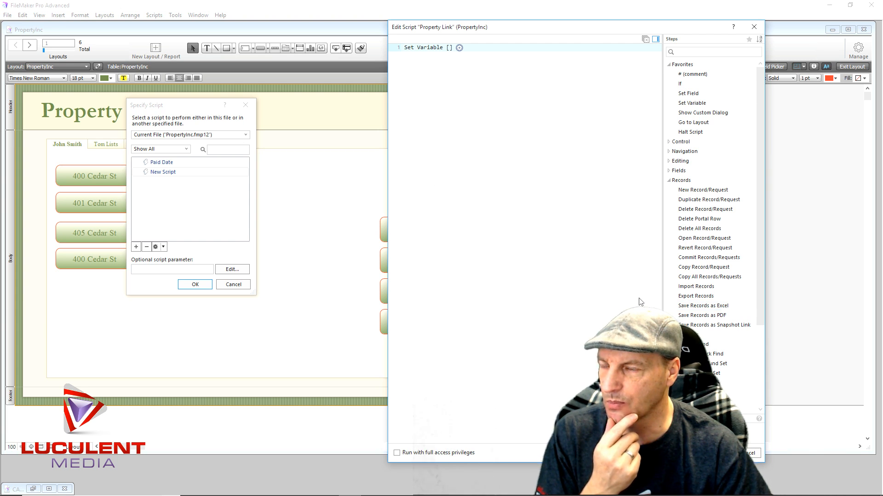
- Open the options of the Set Variable step in the Property Link script and name the variable number
left_click(459, 48)
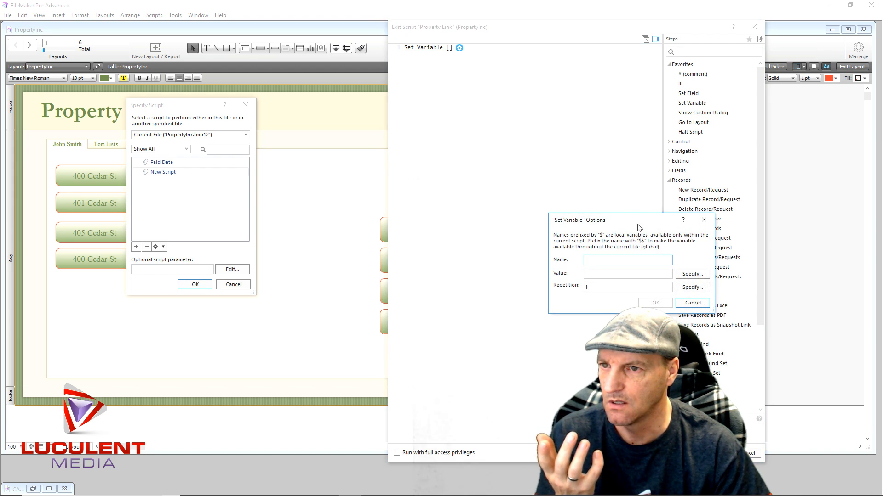
type("l")
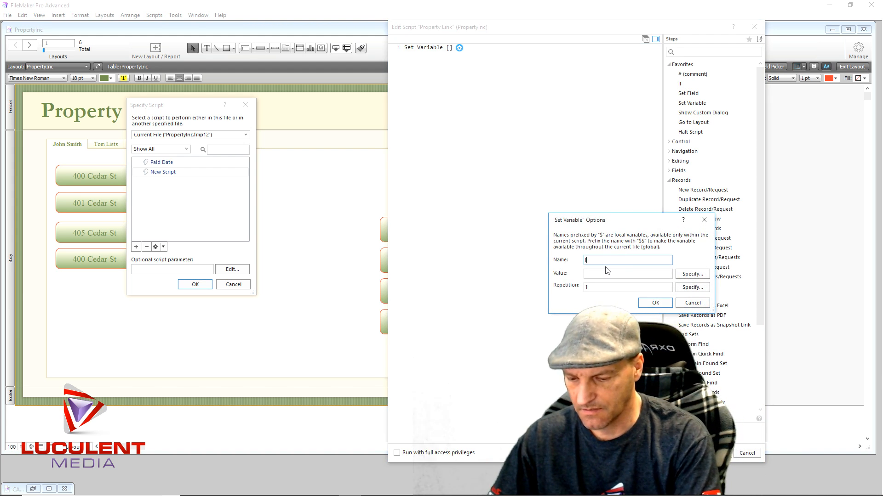
key("BackSpace")
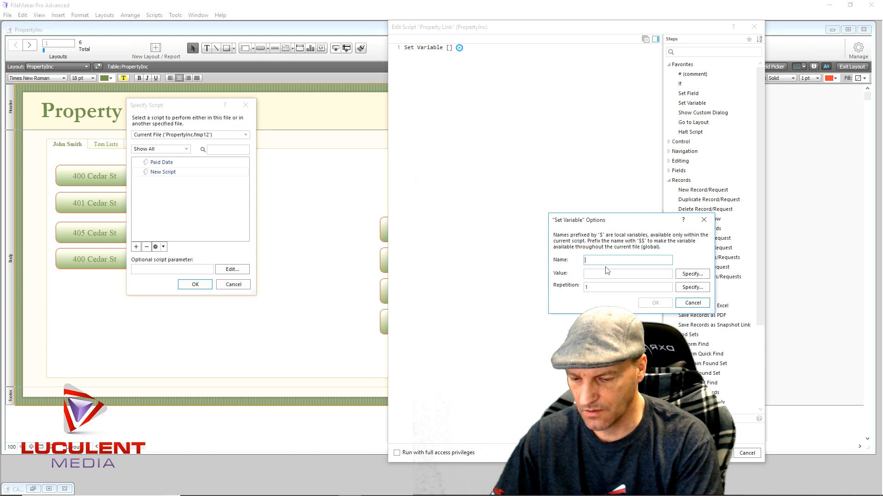
type("number")
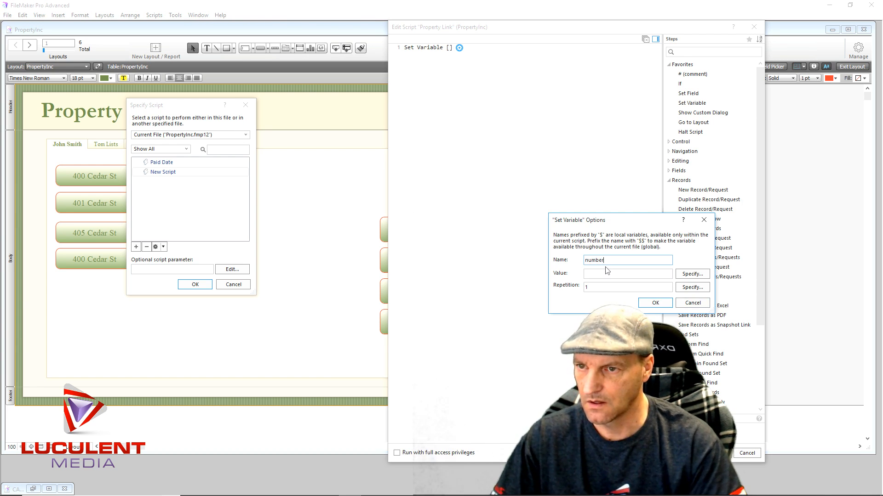
- Set the variable's value to the Get ( ScriptParameter ) function and confirm the Set Variable options
left_click(698, 276)
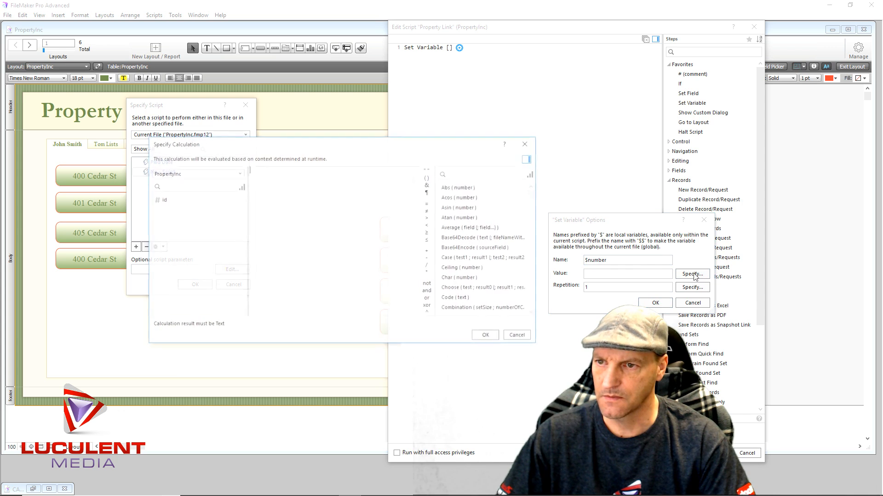
scroll(471, 251, "down", 15)
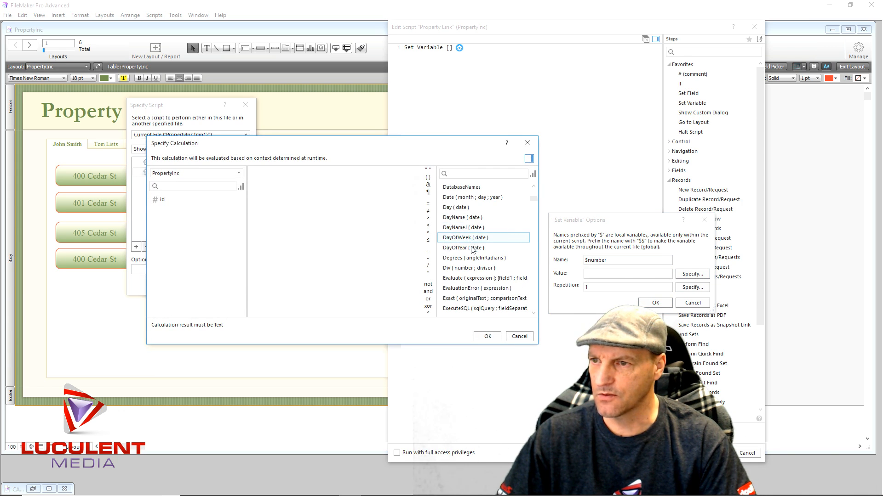
scroll(471, 250, "down", 15)
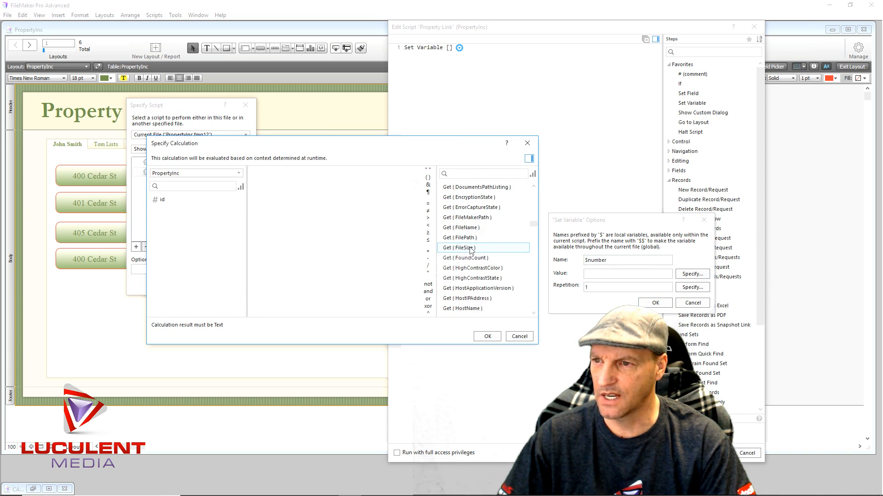
scroll(471, 251, "down", 4)
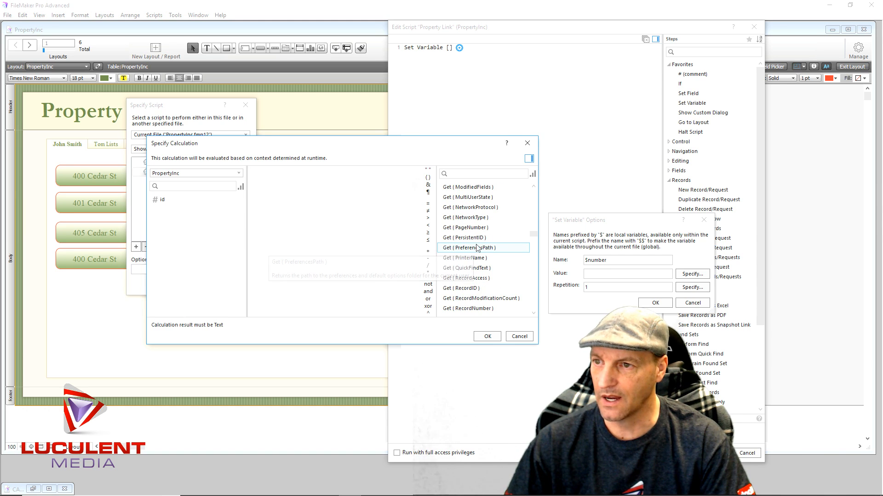
scroll(479, 248, "down", 4)
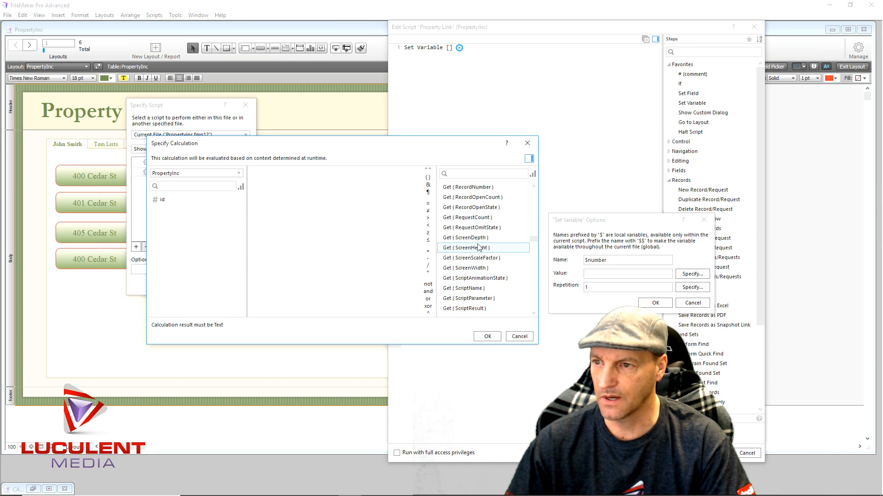
double_click(480, 300)
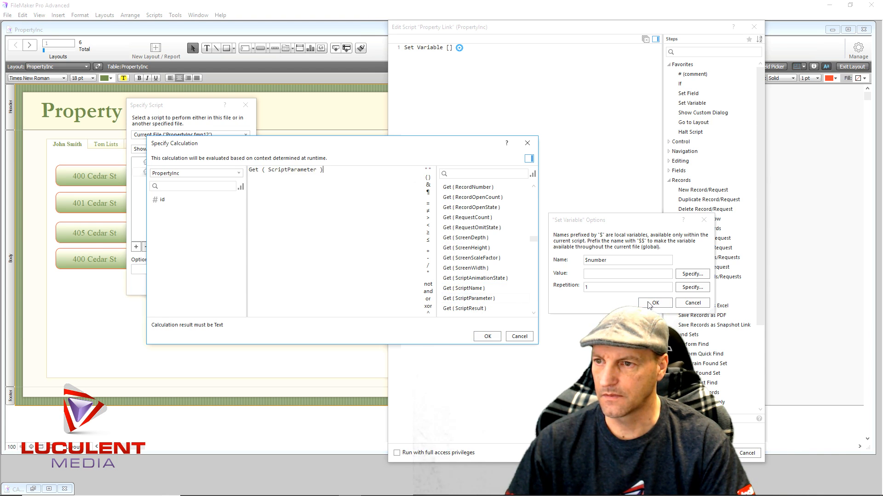
left_click(488, 336)
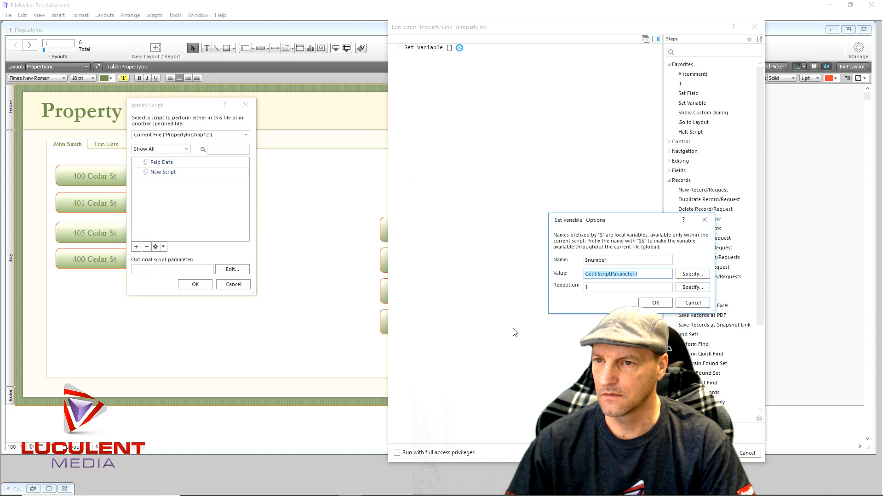
left_click(655, 303)
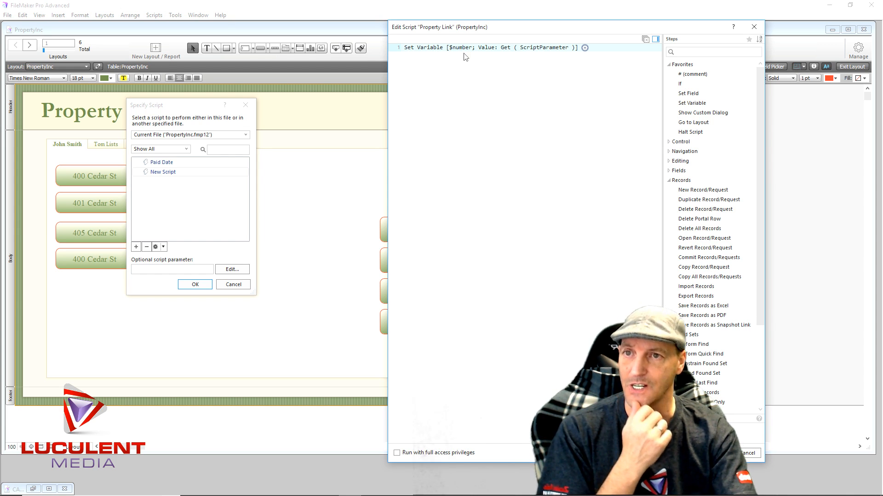
- Add a Go to Layout step to the script and target the List Data layout
double_click(696, 125)
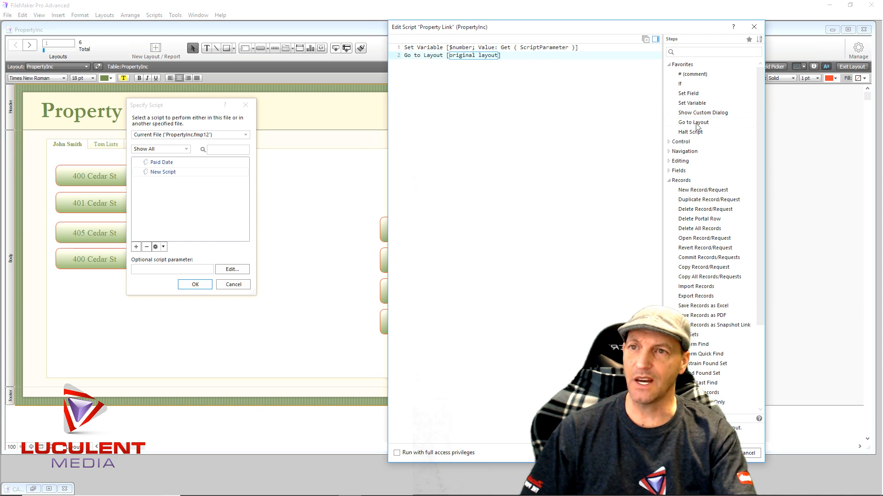
left_click(485, 58)
left_click(465, 70)
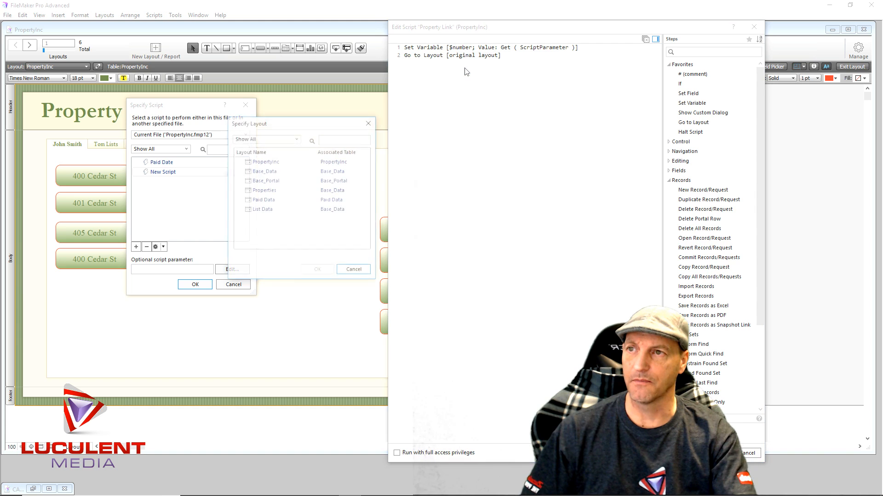
double_click(264, 210)
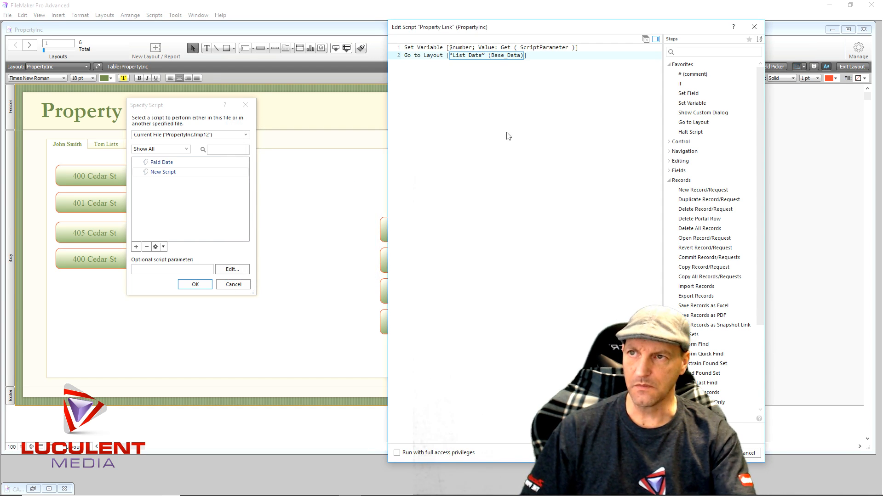
- Add an Enter Find Mode step below Go to Layout and turn off its Pause option
left_click(454, 146)
type("Enter")
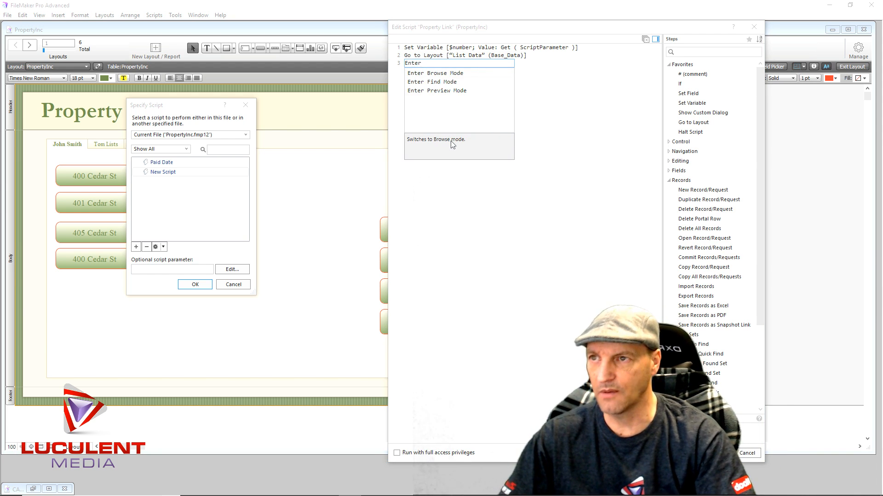
left_click(434, 83)
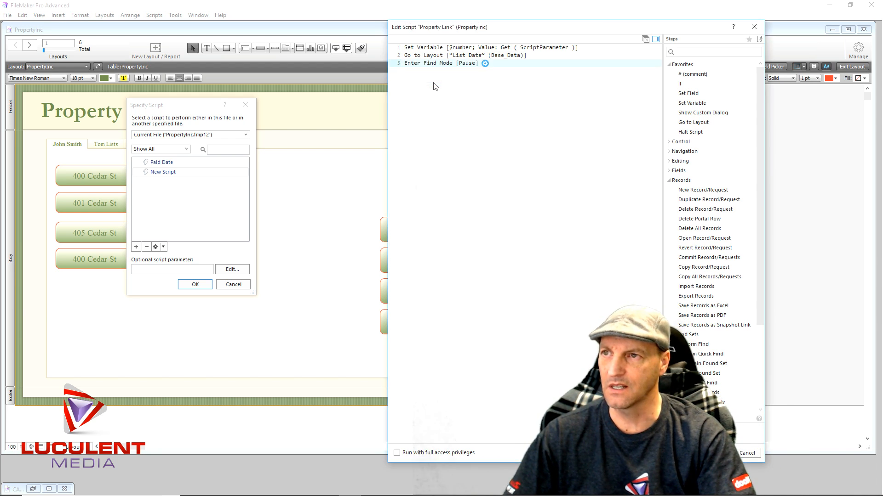
left_click(484, 64)
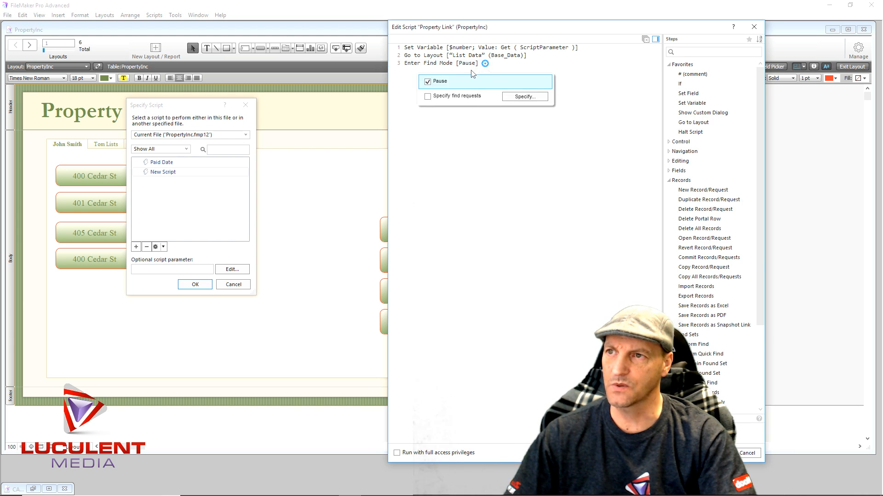
left_click(427, 82)
left_click(473, 140)
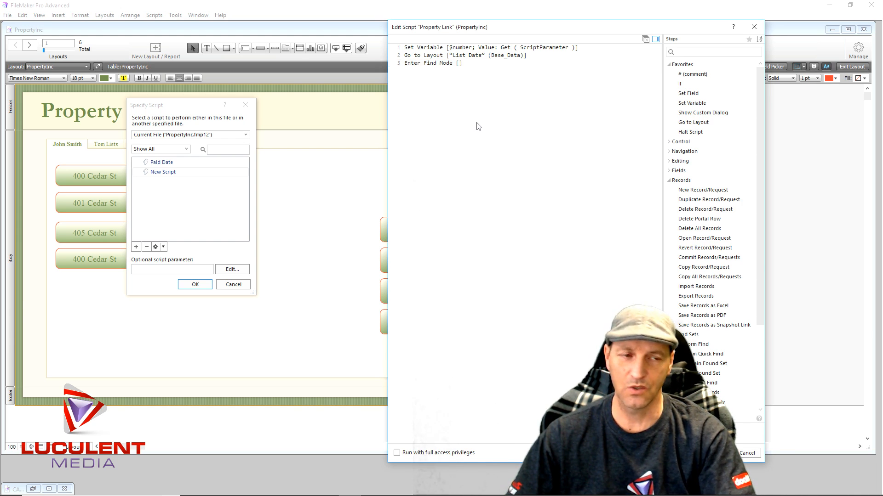
- Add a Set Field step and specify Property_Code from the Base_Data table as its target field
double_click(689, 94)
left_click(514, 91)
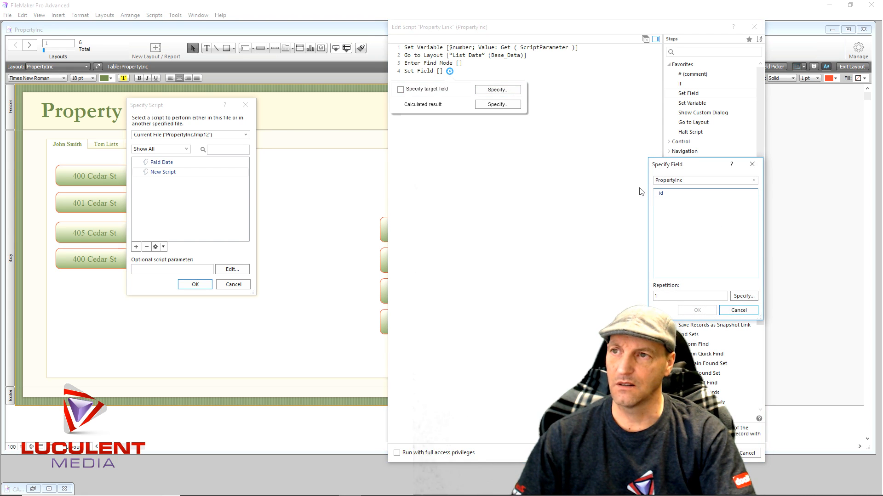
left_click(752, 182)
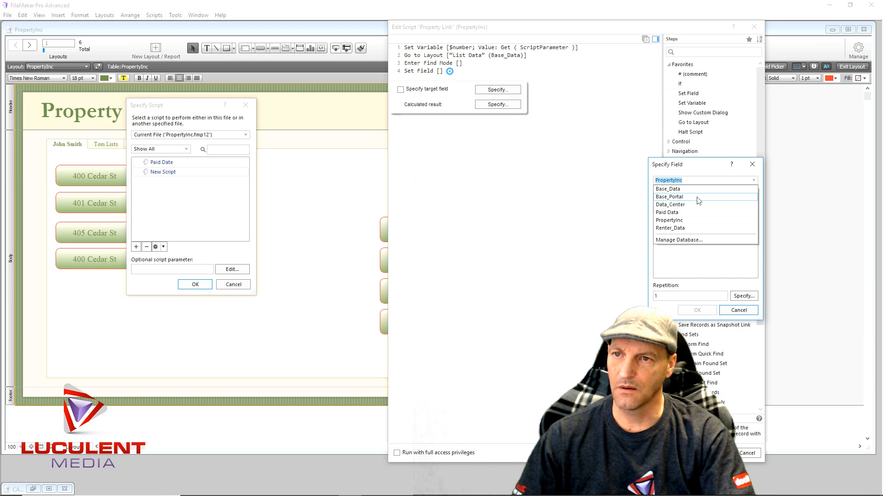
left_click(695, 190)
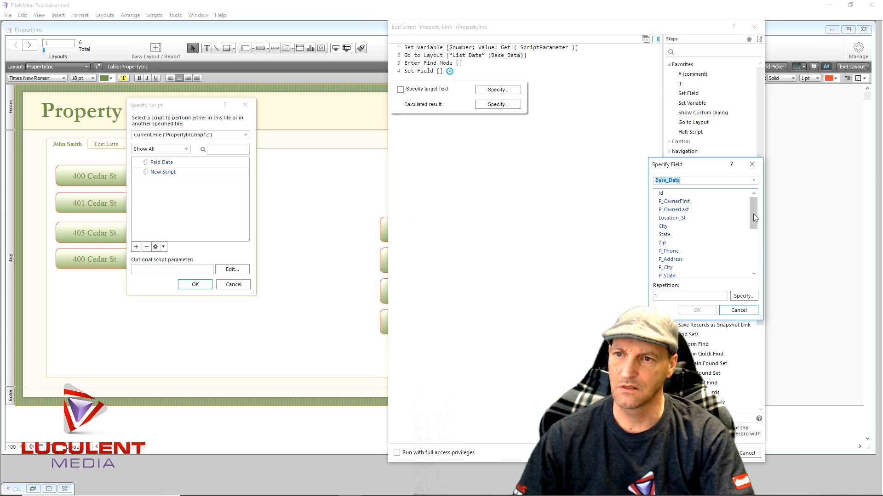
left_click_drag(753, 214, 753, 263)
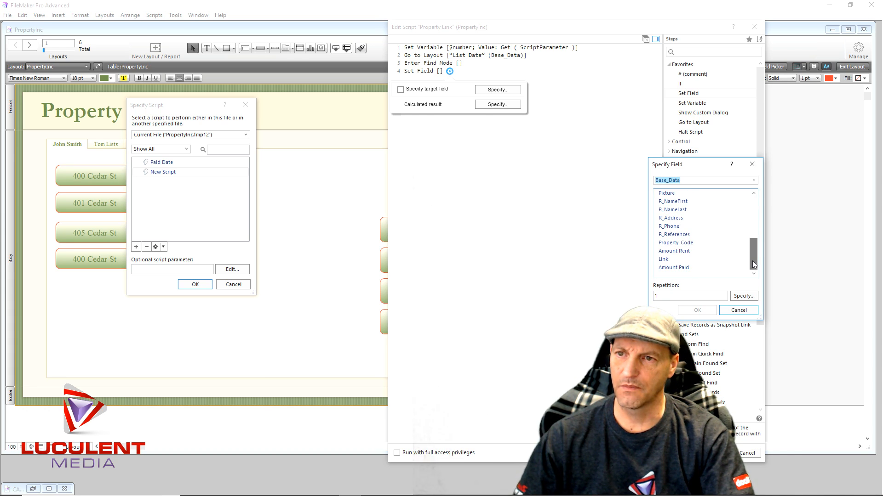
double_click(666, 245)
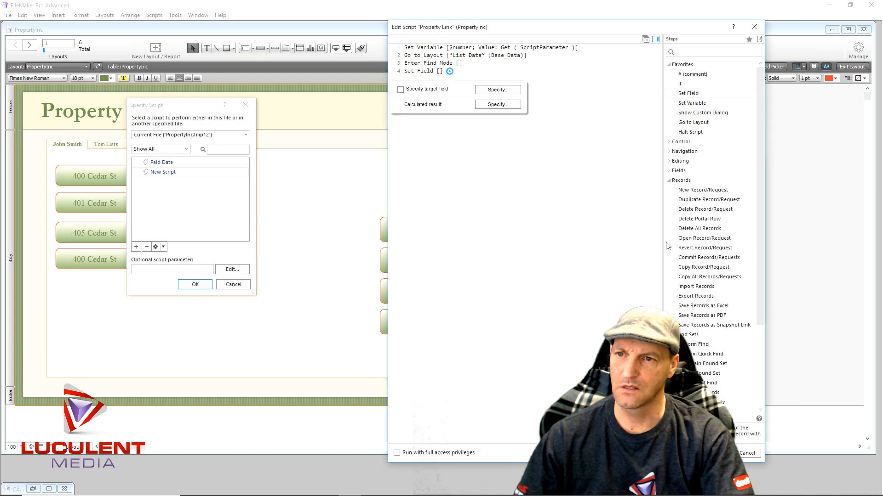
- Set the calculated result of the Set Field step to $number
left_click(511, 106)
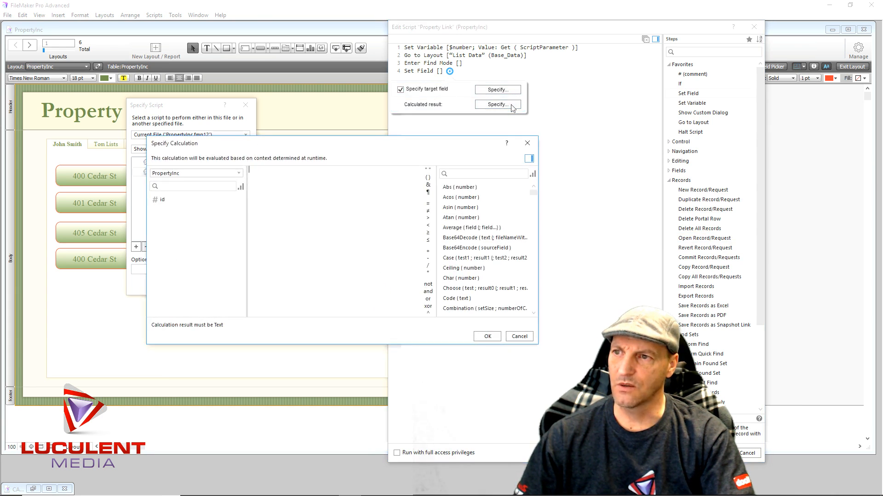
type("$number")
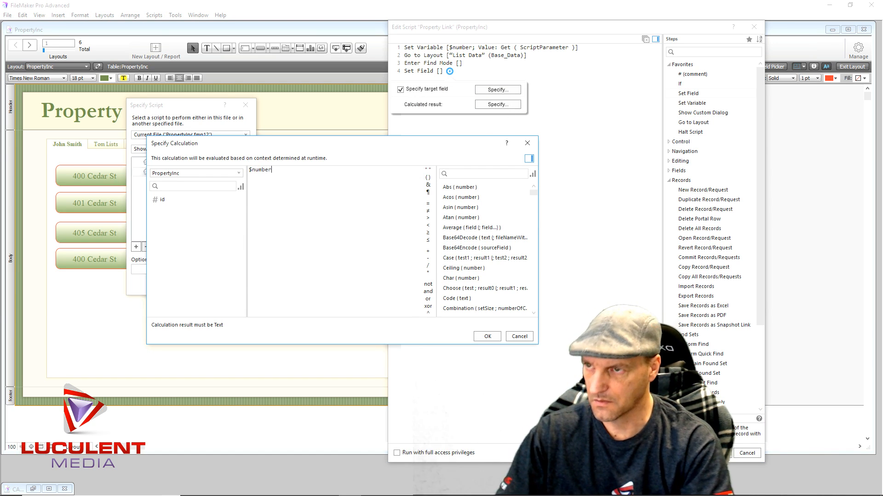
left_click(487, 337)
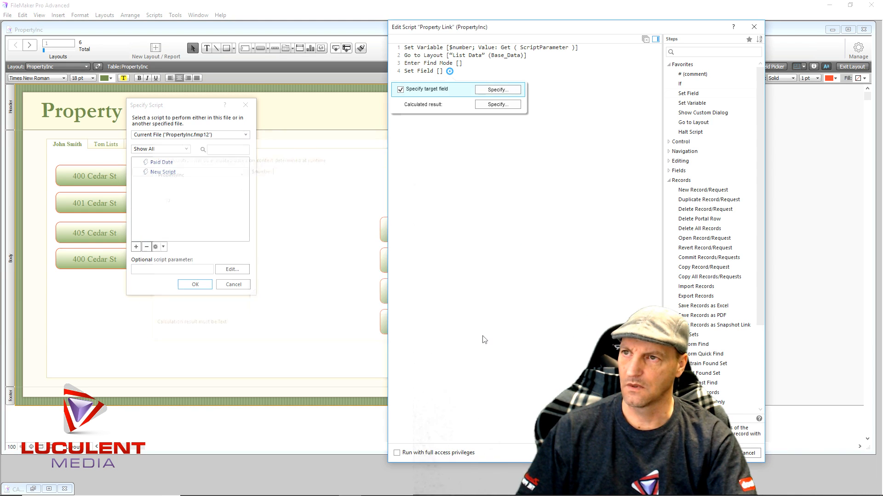
left_click(533, 212)
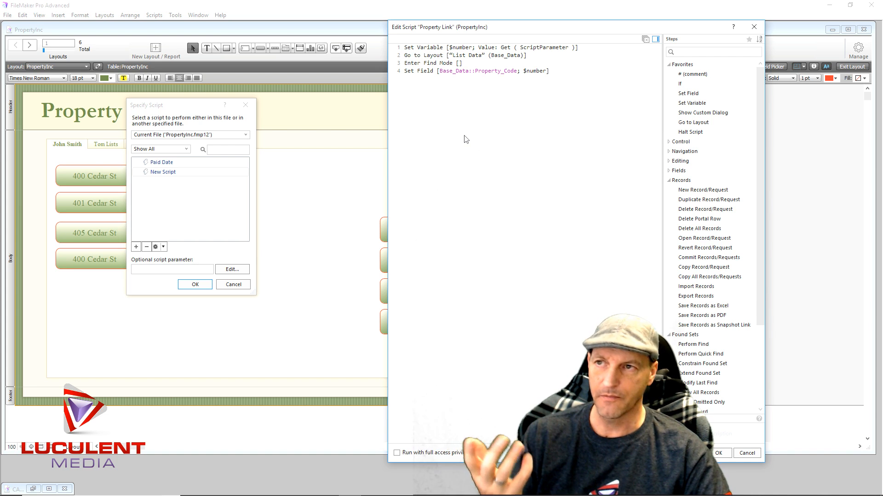
- Finish the script with Perform Find and Halt Script steps, and save it
type("Perfor")
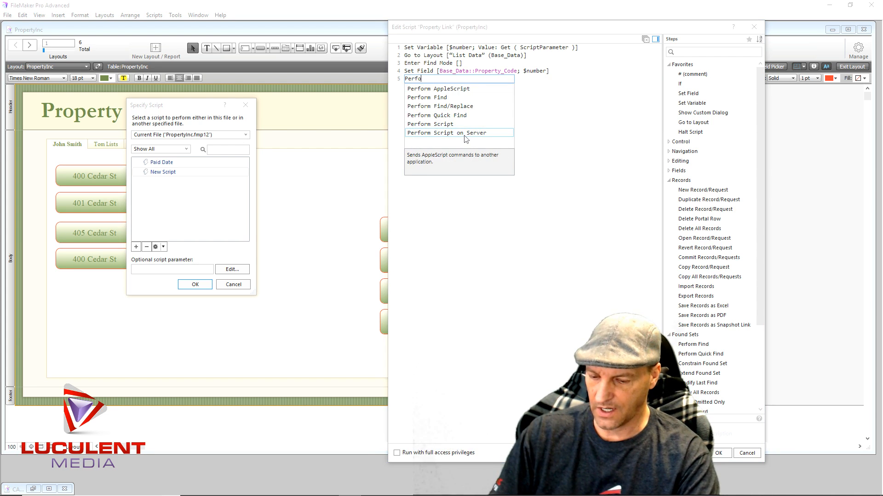
left_click(428, 98)
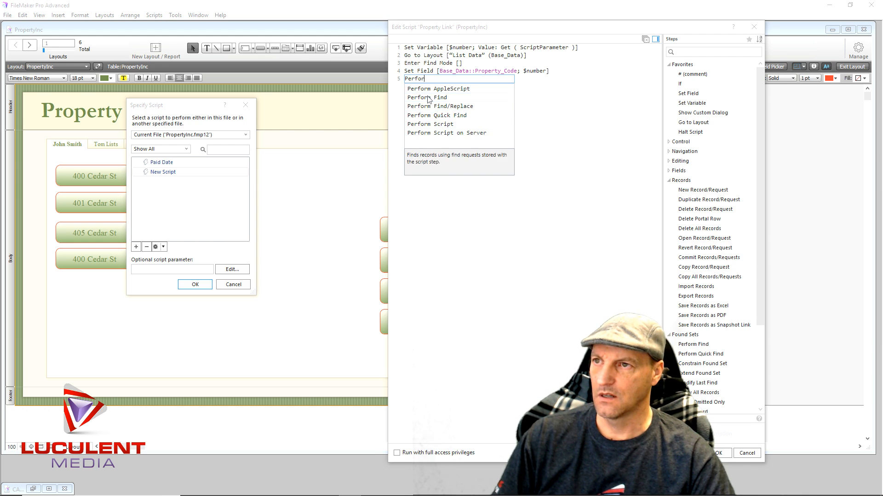
left_click(684, 133)
double_click(684, 133)
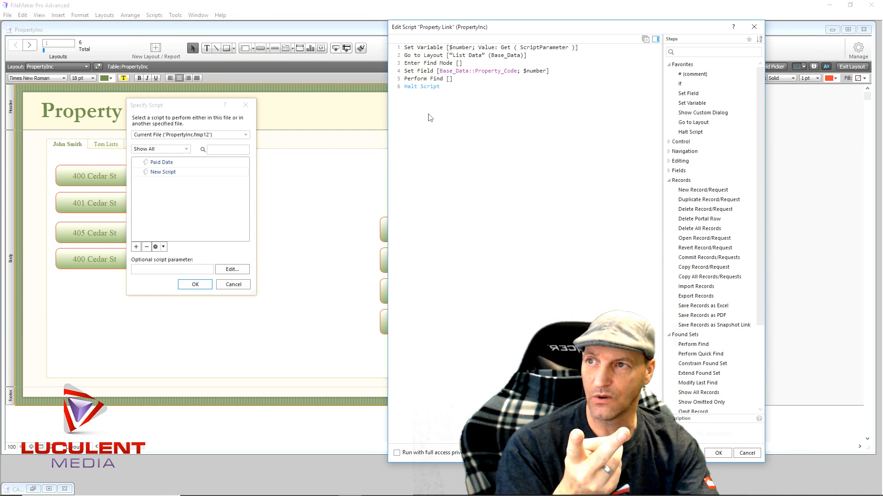
left_click(717, 454)
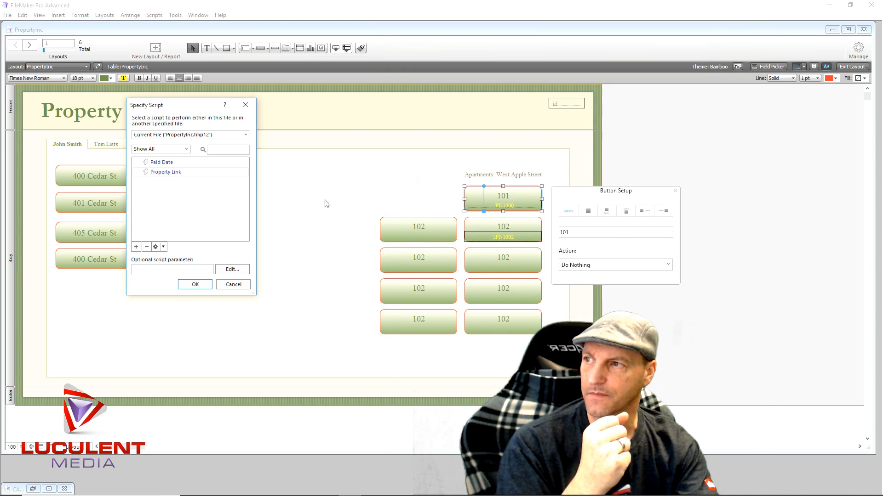
- Enter 1000 as the optional script parameter for the 101 button, confirm the script choice and leave the button setup
left_click(150, 269)
type("1")
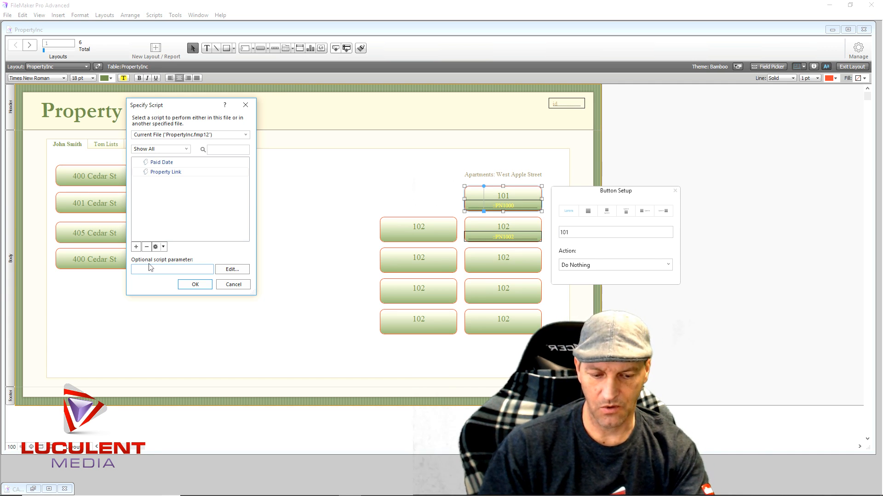
type("000")
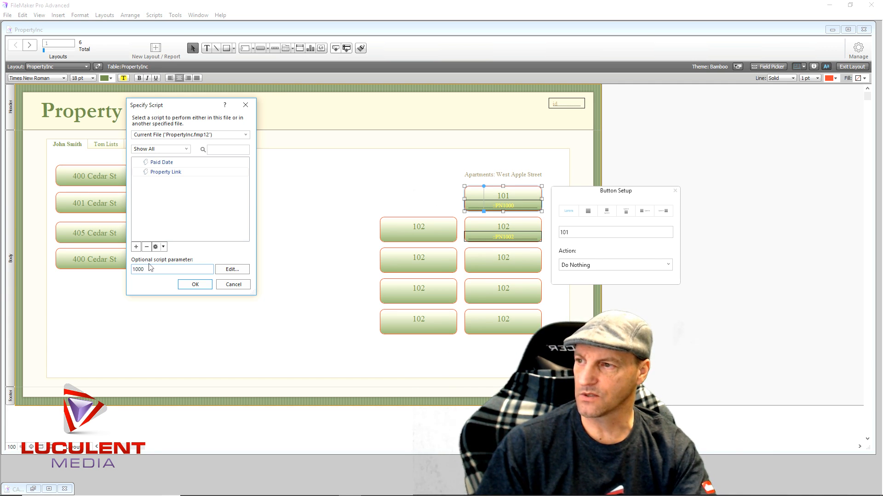
left_click(194, 285)
left_click(269, 340)
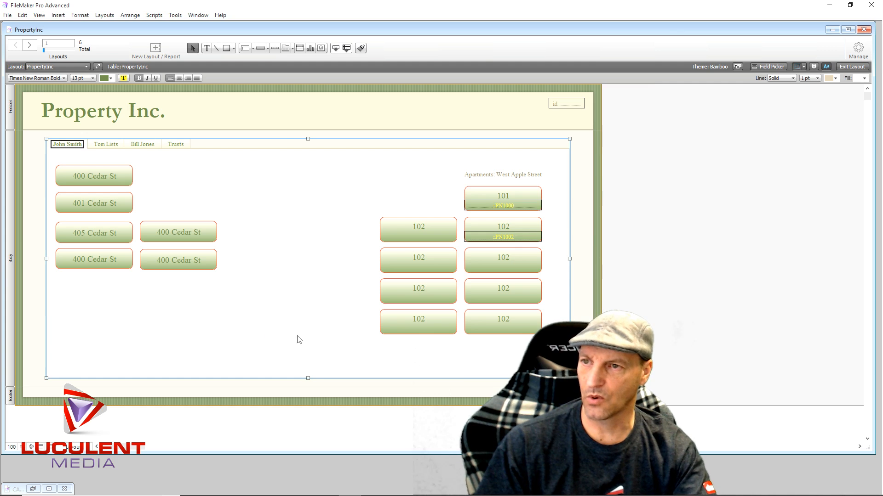
- Leave layout editing and test the 101 button on the PropertyInc layout
left_click(852, 66)
left_click(503, 189)
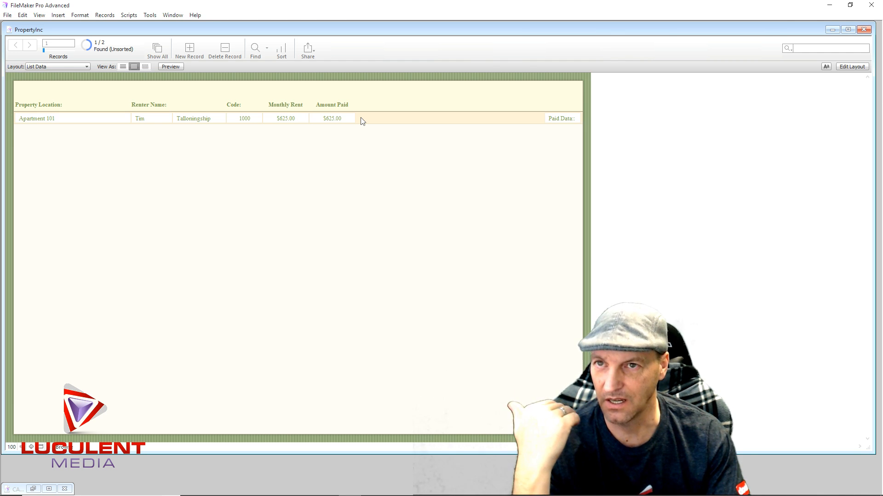
- Examine the Base_Data fields offered in the Field Picker for the List Data layout, and return to browsing
left_click(851, 67)
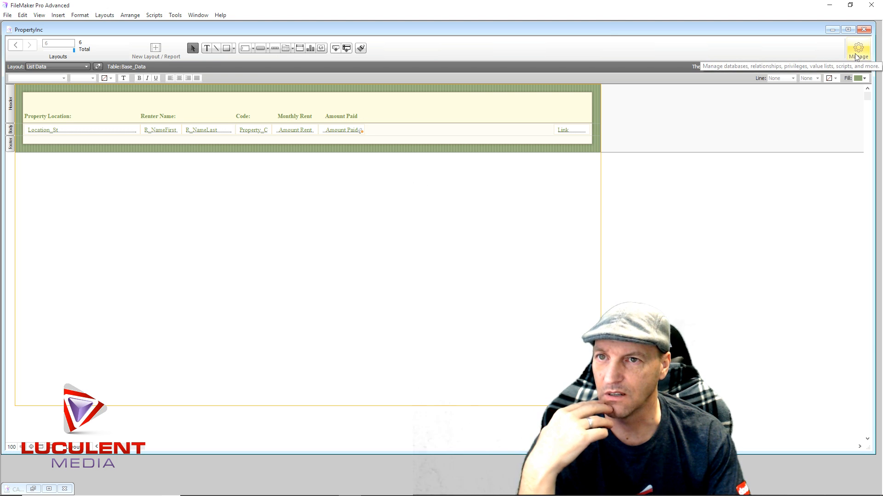
left_click(781, 67)
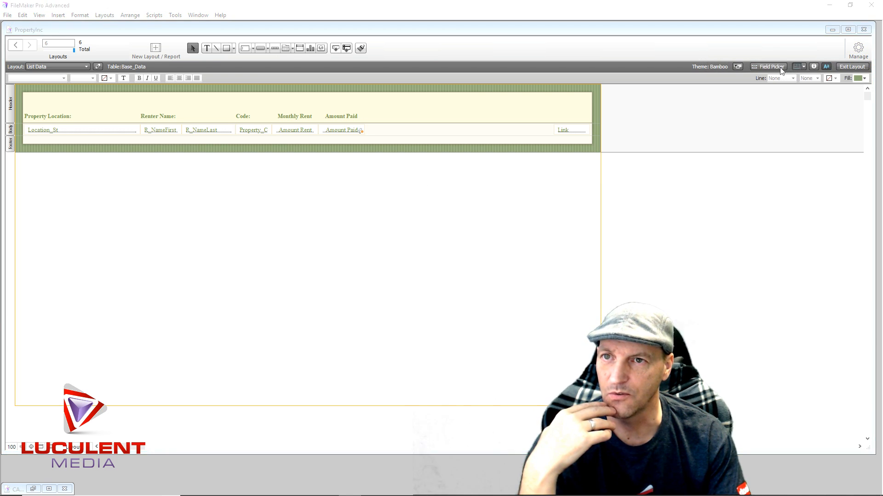
scroll(661, 251, "down", 5)
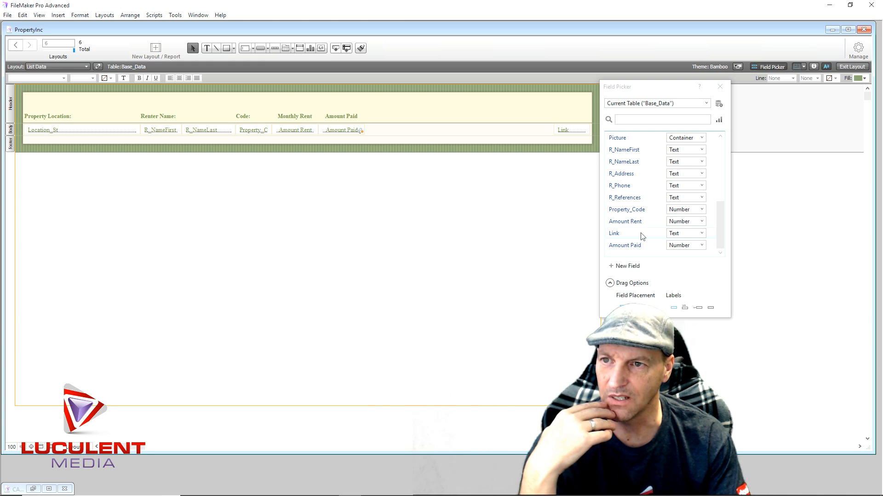
scroll(642, 236, "up", 1)
scroll(642, 236, "up", 3)
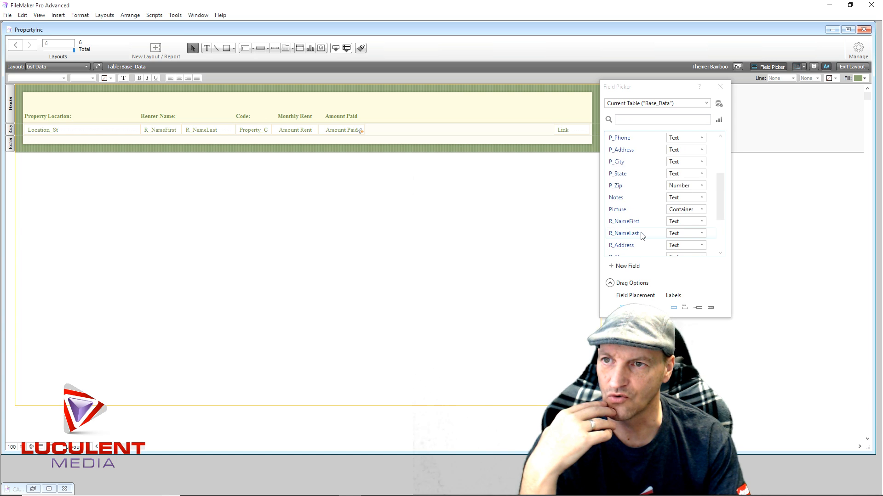
scroll(643, 236, "up", 1)
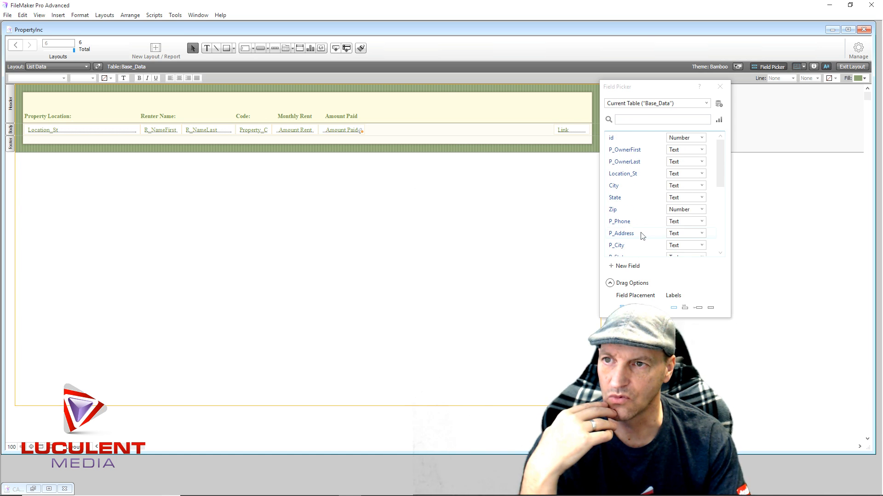
scroll(642, 236, "down", 5)
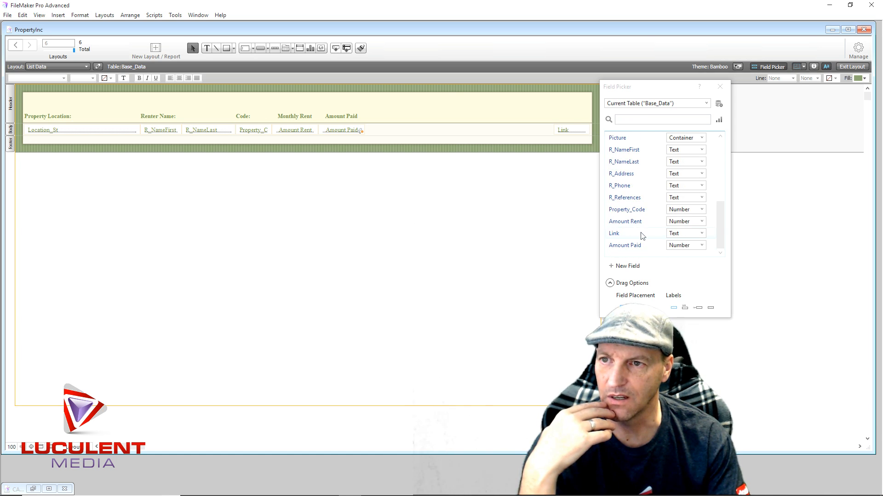
scroll(642, 235, "up", 2)
scroll(642, 236, "down", 2)
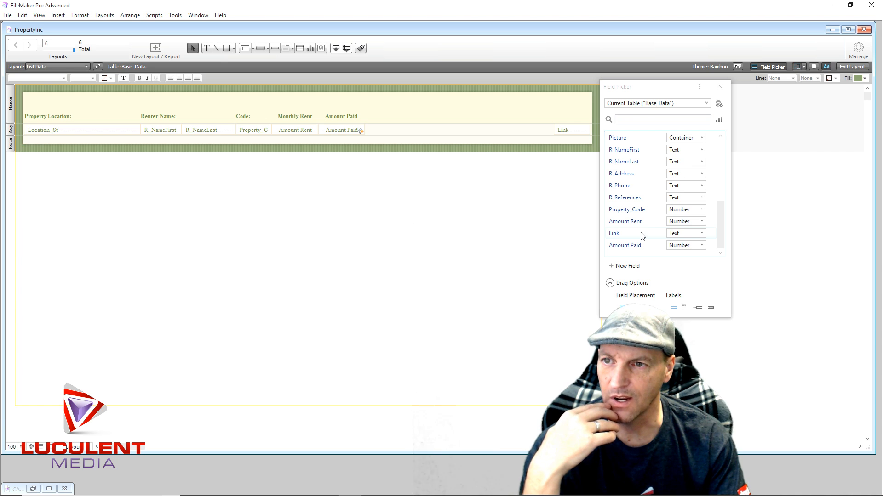
scroll(642, 236, "up", 5)
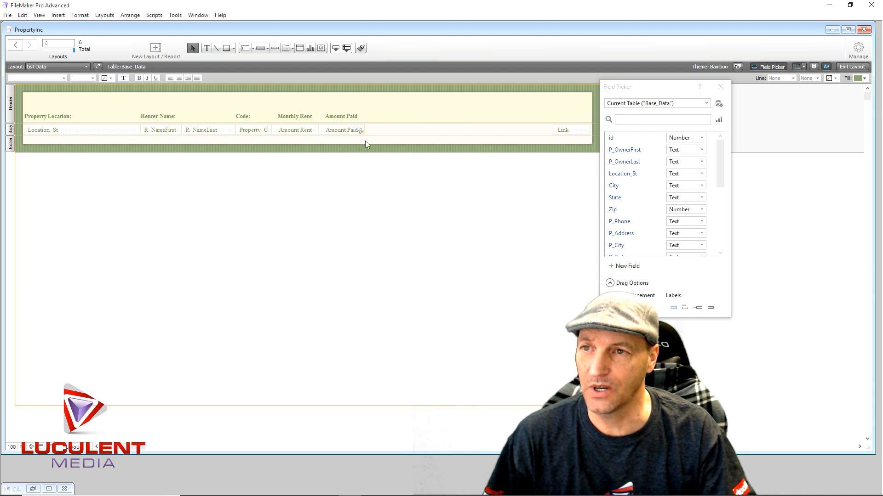
left_click(720, 87)
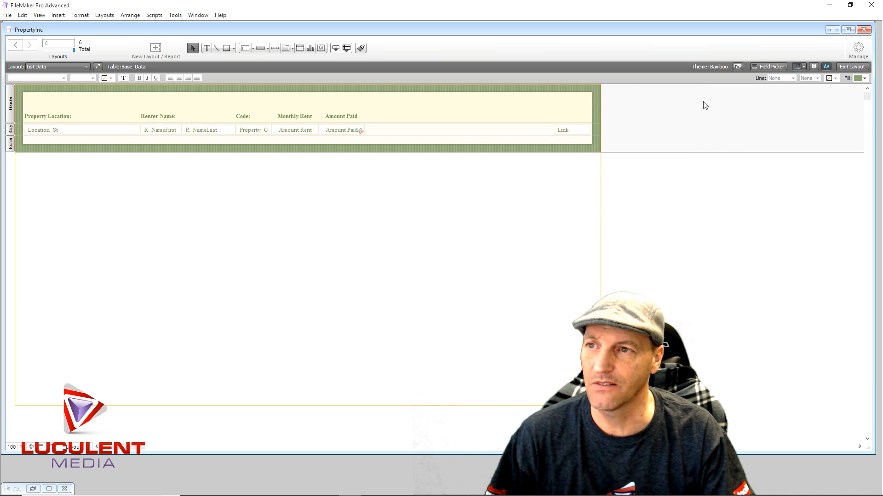
left_click(859, 67)
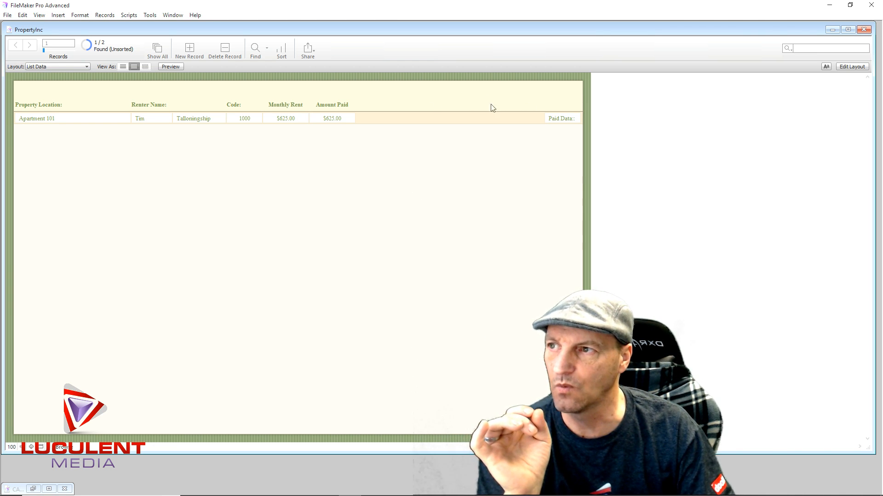
- Draw a button in the header of the List Data layout, beyond the Amount Paid heading, and label it Home
left_click(851, 67)
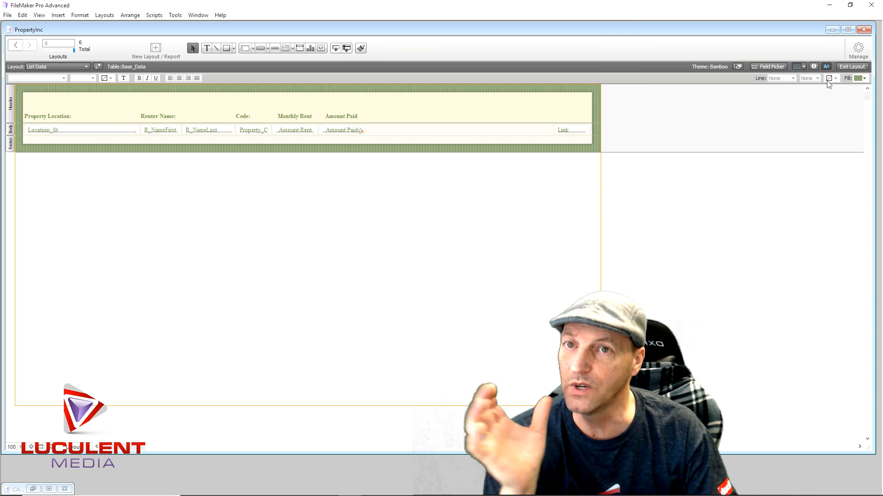
left_click(259, 47)
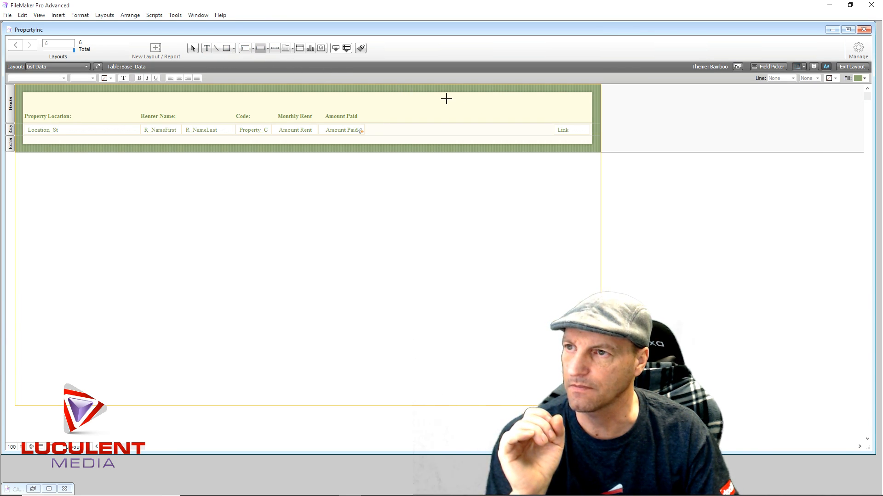
left_click_drag(446, 99, 491, 114)
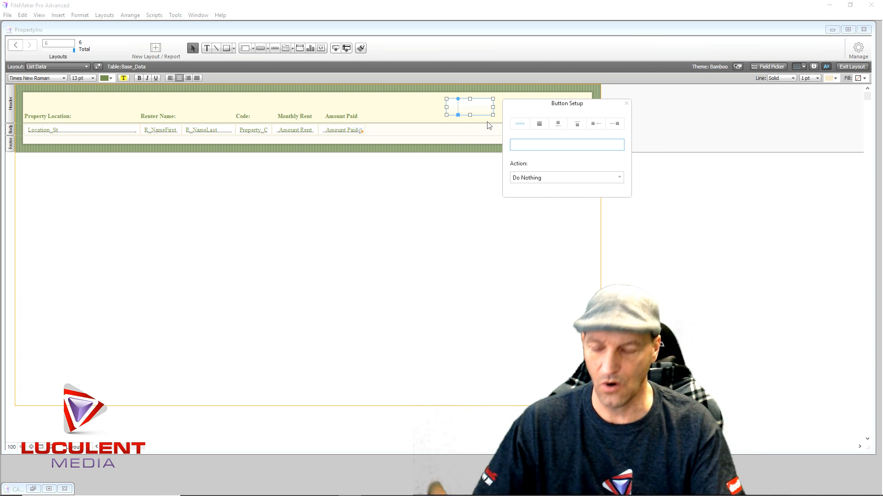
type("Home")
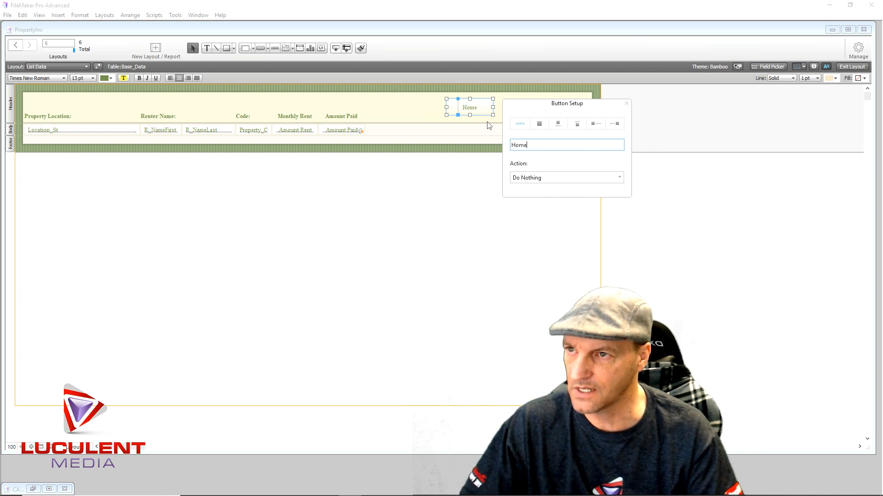
- Give the Home button a single-step action, Go to Layout "PropertyInc", and close its button setup
left_click(547, 177)
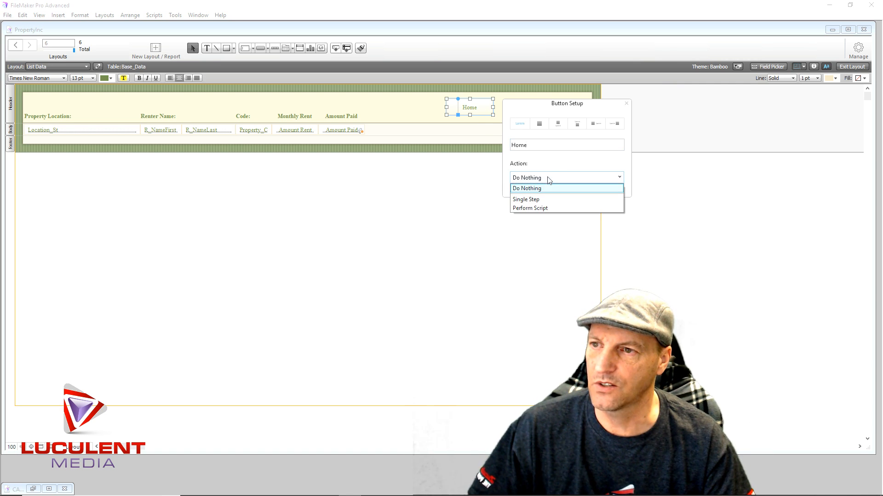
left_click(548, 199)
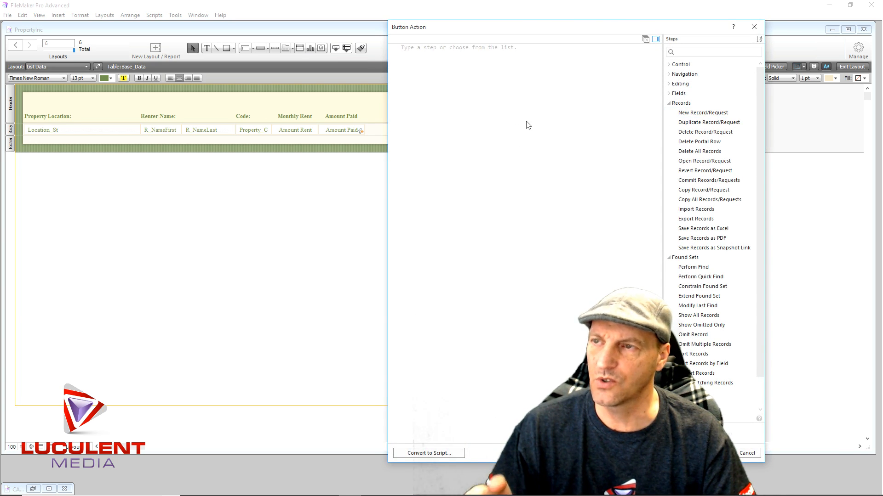
type("Go")
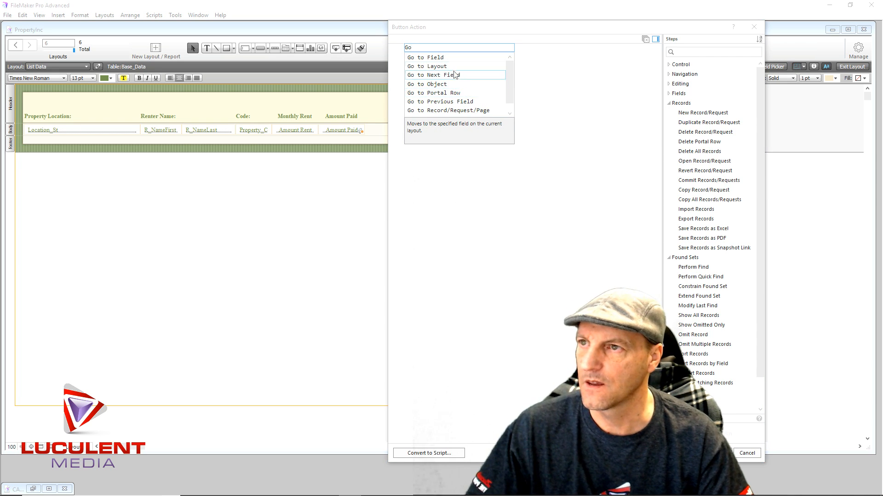
left_click(439, 66)
left_click(489, 51)
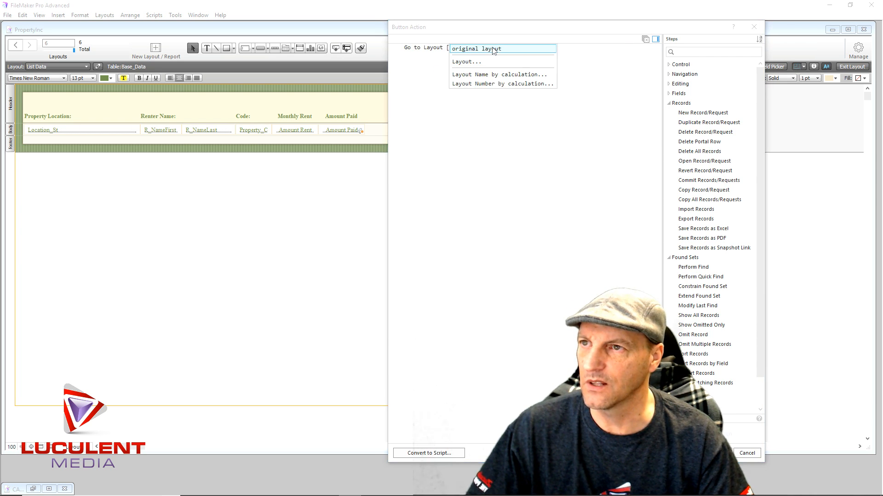
left_click(480, 62)
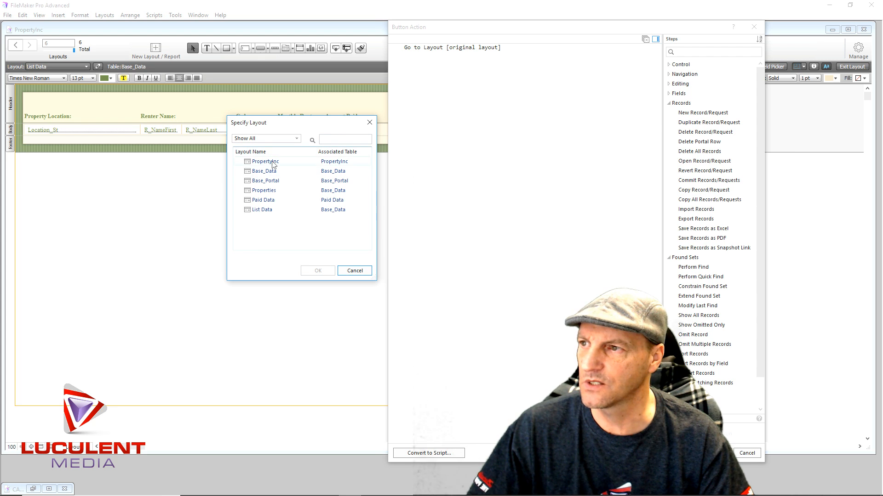
double_click(287, 162)
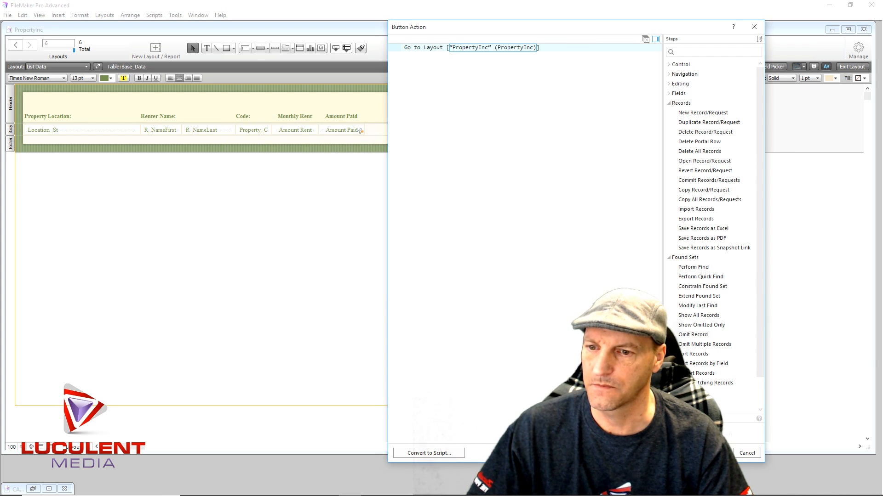
left_click(717, 453)
left_click(499, 317)
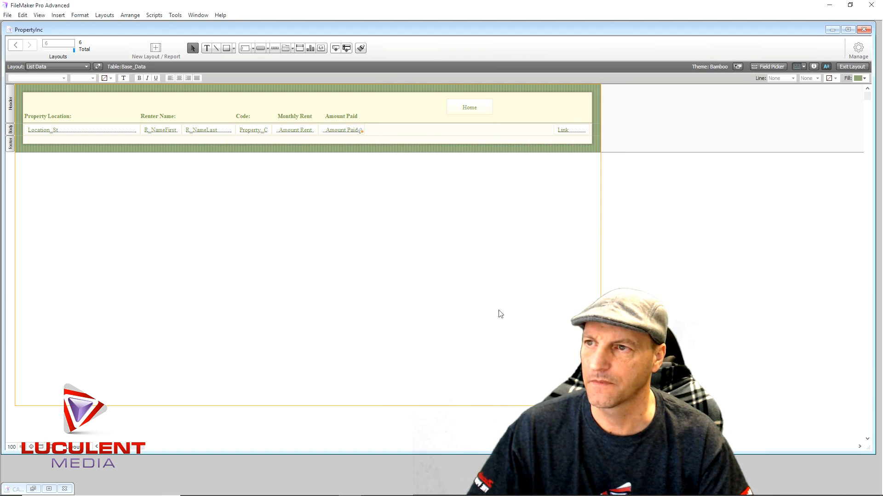
- Move the Home button to the header's far end near the Link column, and test it in Browse mode
left_click_drag(482, 110, 559, 109)
left_click(525, 199)
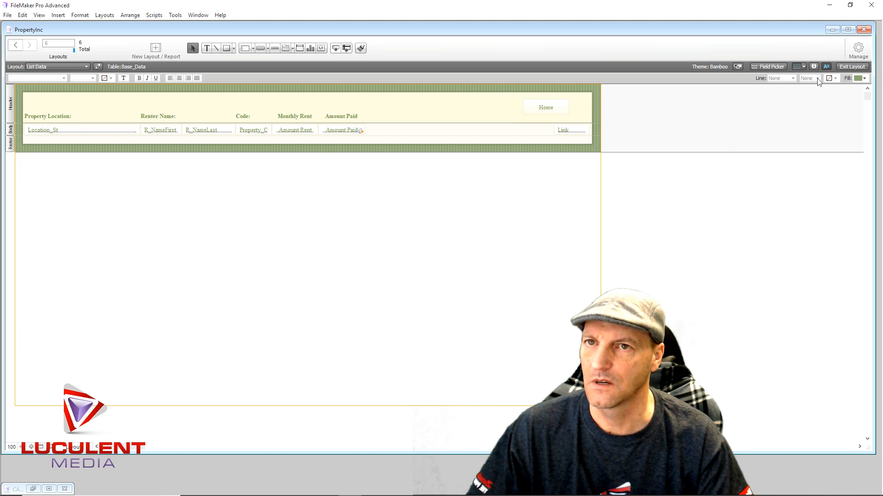
left_click(843, 67)
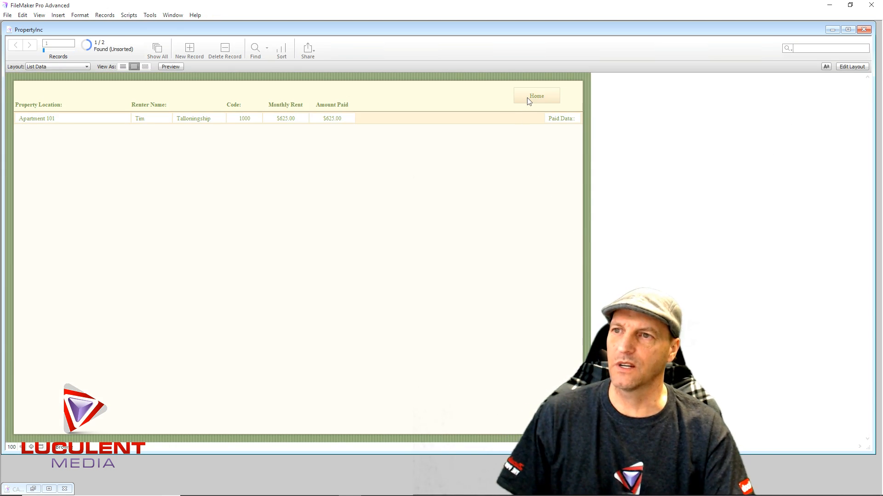
left_click(529, 100)
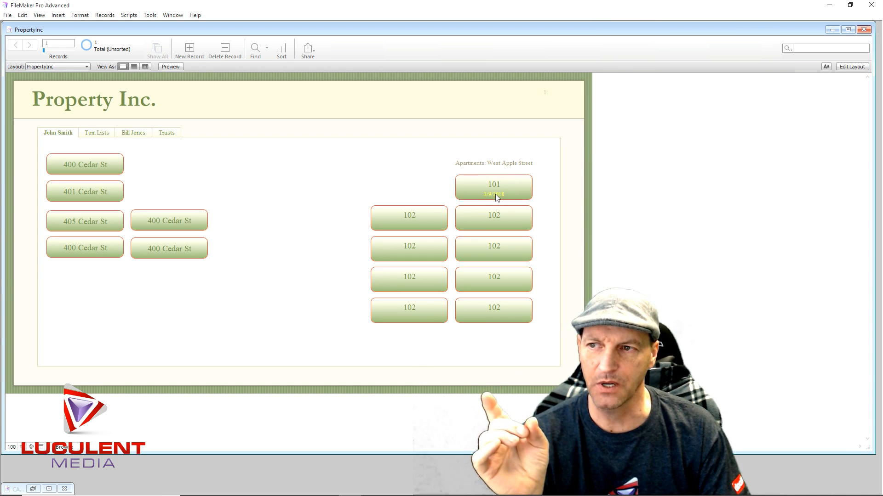
- On the PropertyInc layout, set the font size of the PN1000 and PN1002 date fields to 18 pt
left_click(852, 67)
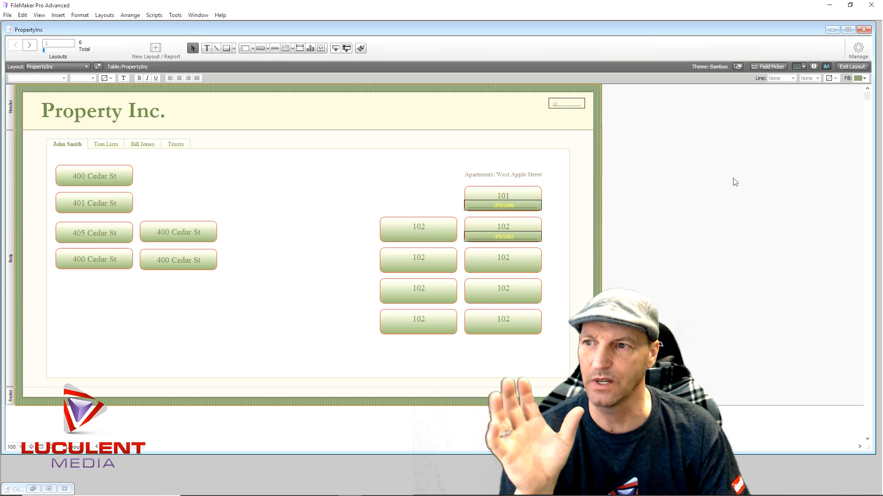
left_click(515, 206)
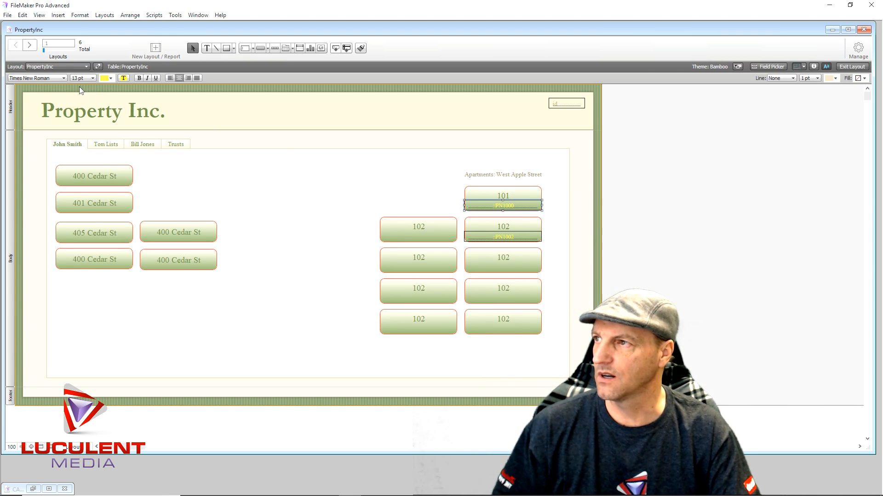
left_click(92, 79)
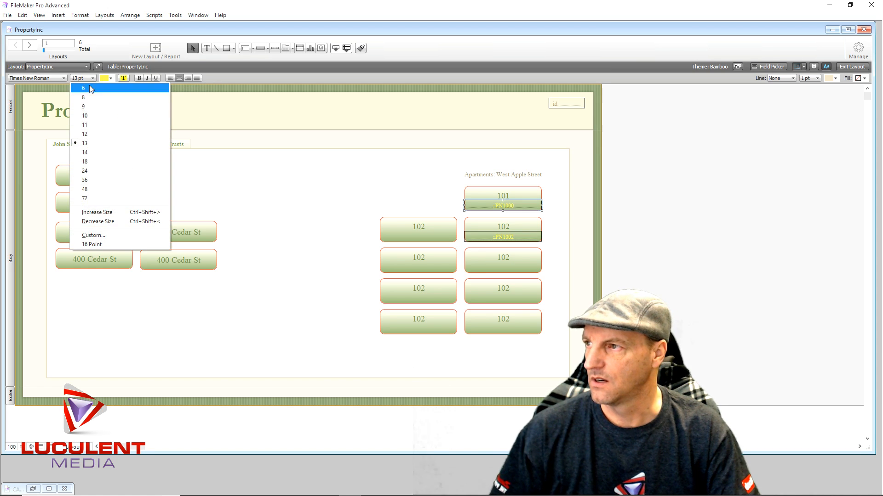
left_click(88, 161)
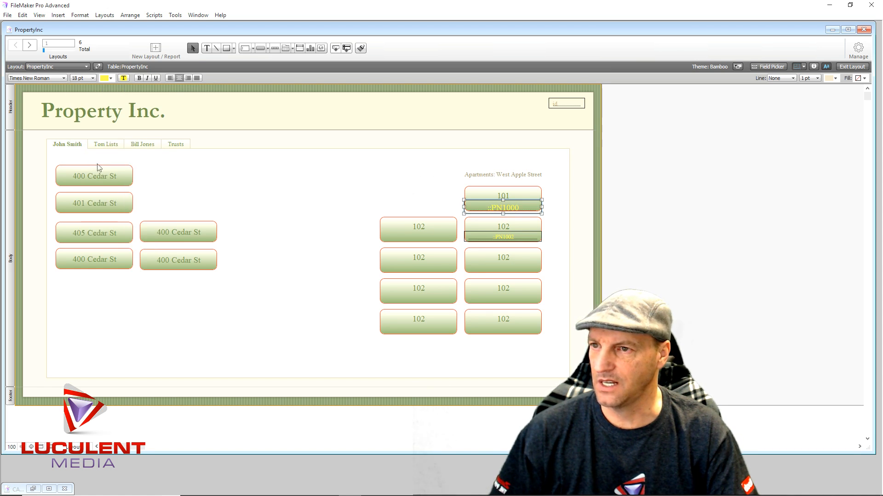
left_click(501, 238)
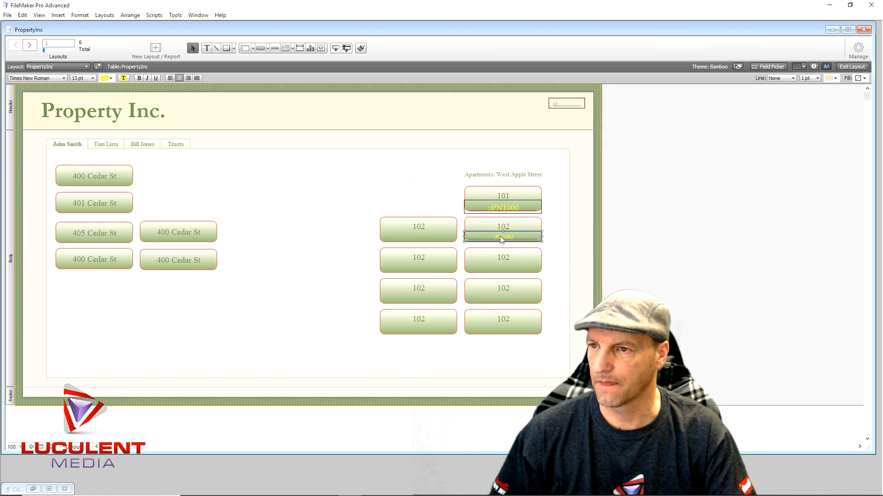
left_click(94, 79)
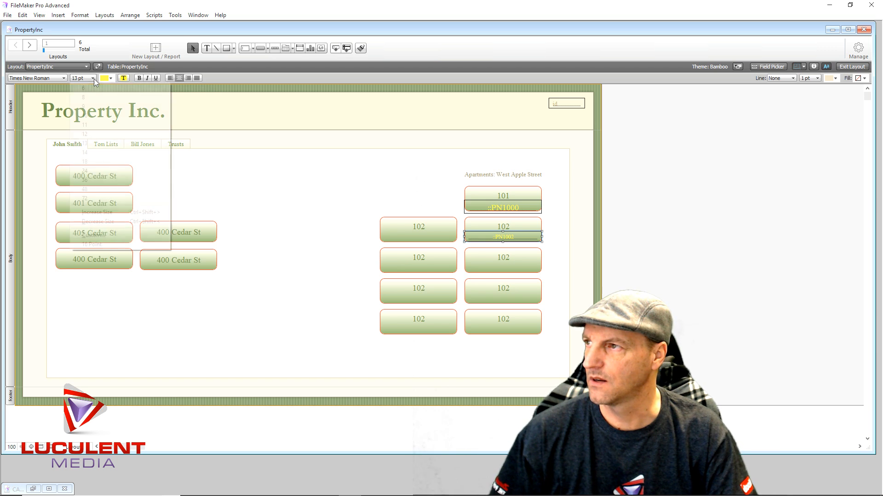
left_click(98, 161)
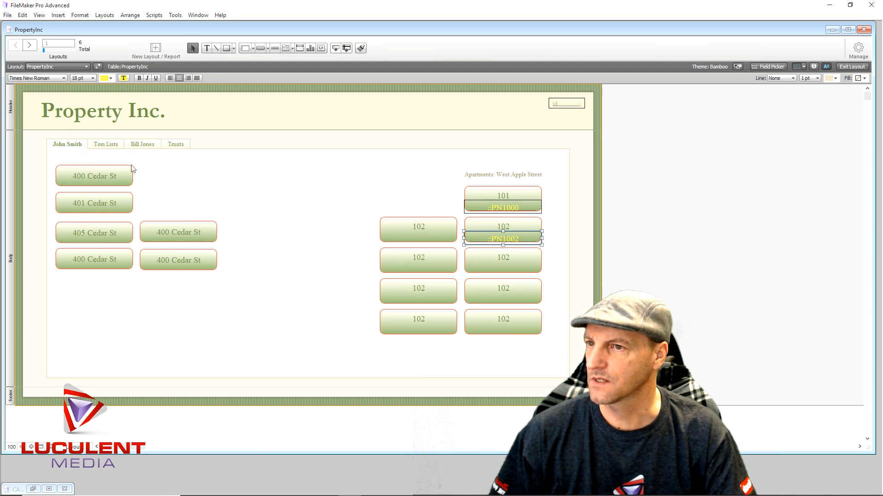
- Shift the PN1000 and PN1002 fields slightly upward to fit inside their apartment buttons, and deselect them
left_click(492, 212)
left_click_drag(491, 210, 489, 212)
left_click(492, 240)
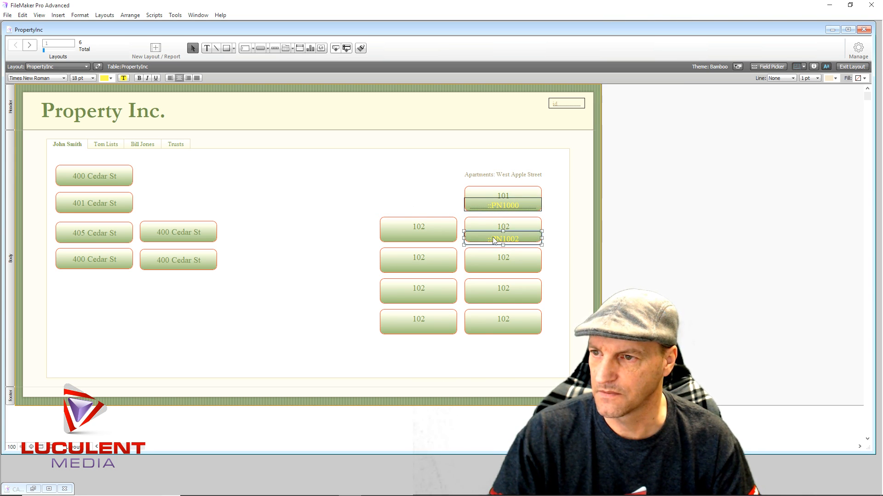
key("Up")
key("Up")
key("Up")
key("Up")
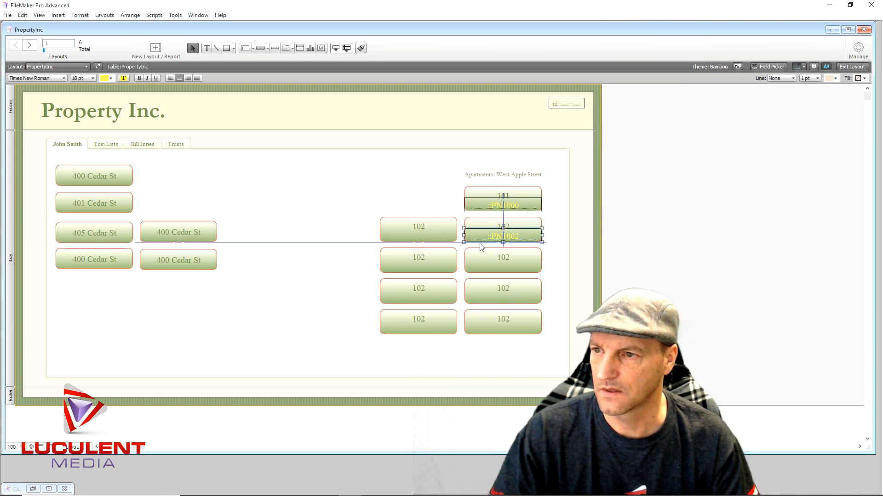
left_click(317, 208)
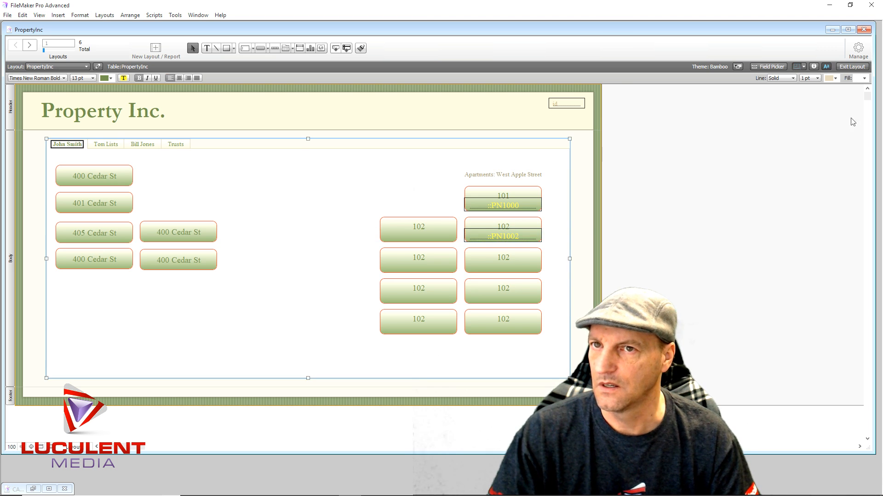
- Check the PropertyInc owner tabs in Browse mode and follow the apartment 101 button to its List Data record
left_click(852, 66)
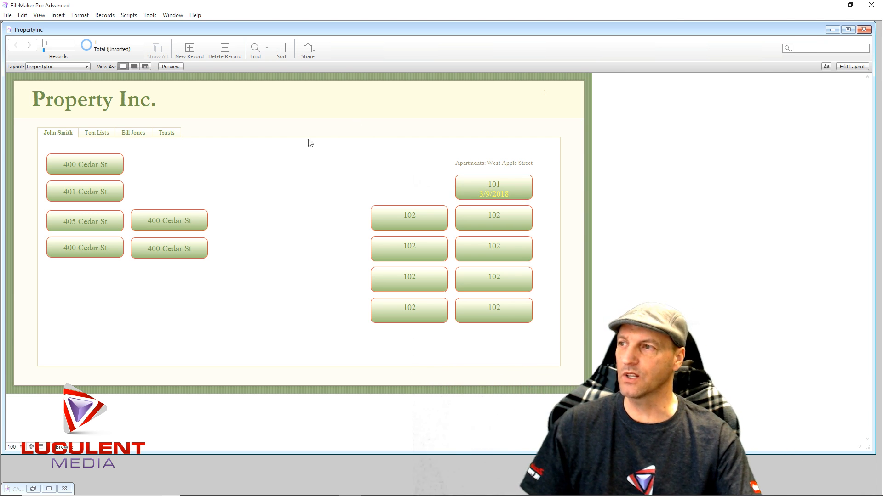
left_click(86, 134)
left_click(131, 133)
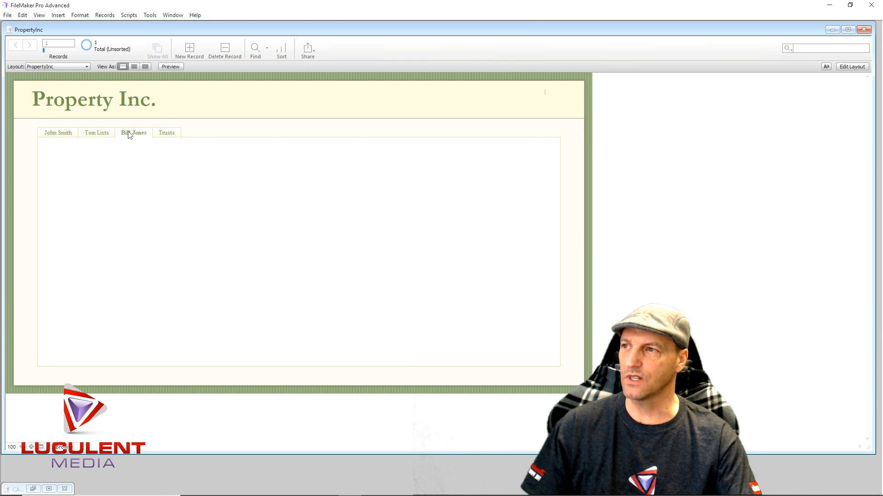
left_click(71, 133)
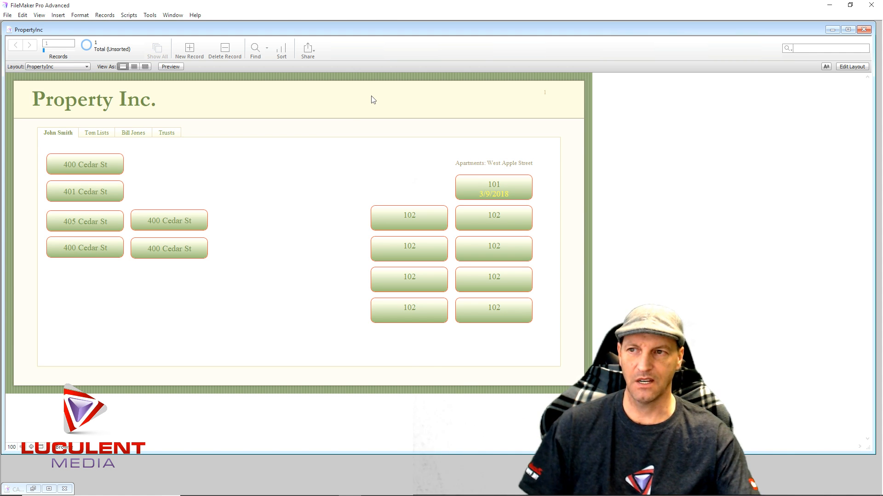
left_click(480, 188)
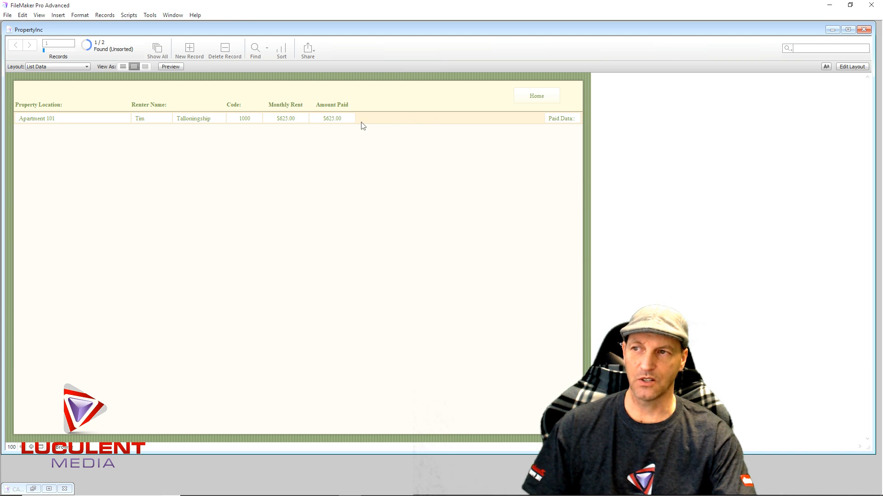
- From the List Data layout, create a field named Date with type Date in the Base_Data table, and accept the database changes
left_click(853, 66)
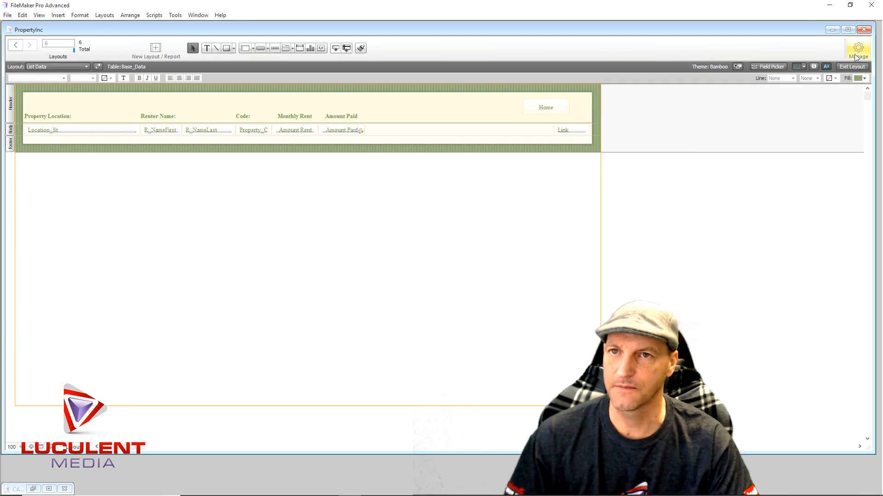
left_click(854, 54)
left_click(841, 66)
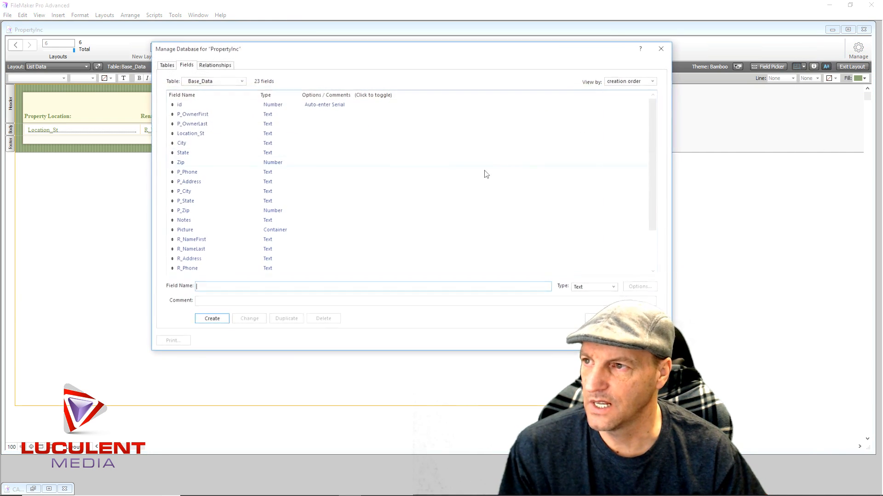
scroll(365, 200, "down", 2)
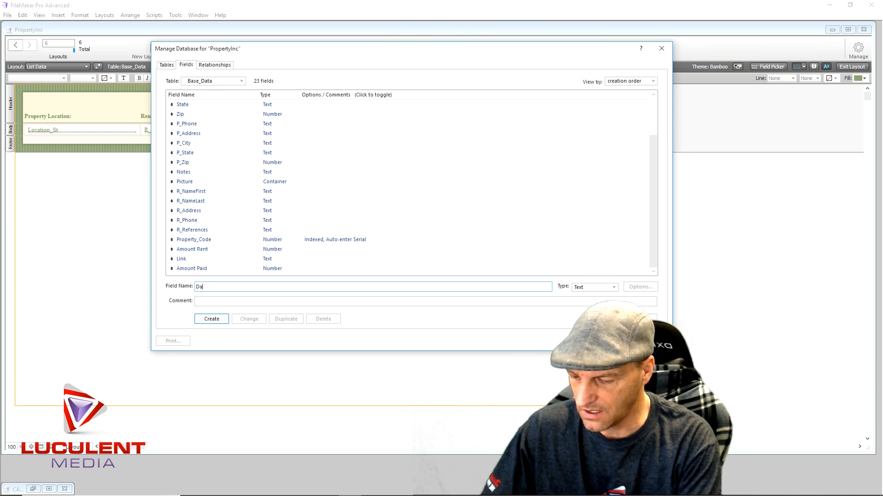
left_click(613, 288)
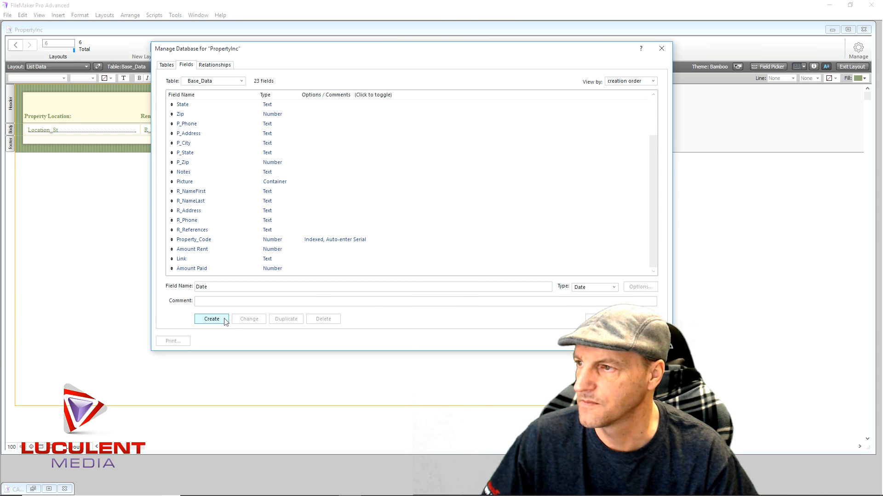
left_click(211, 319)
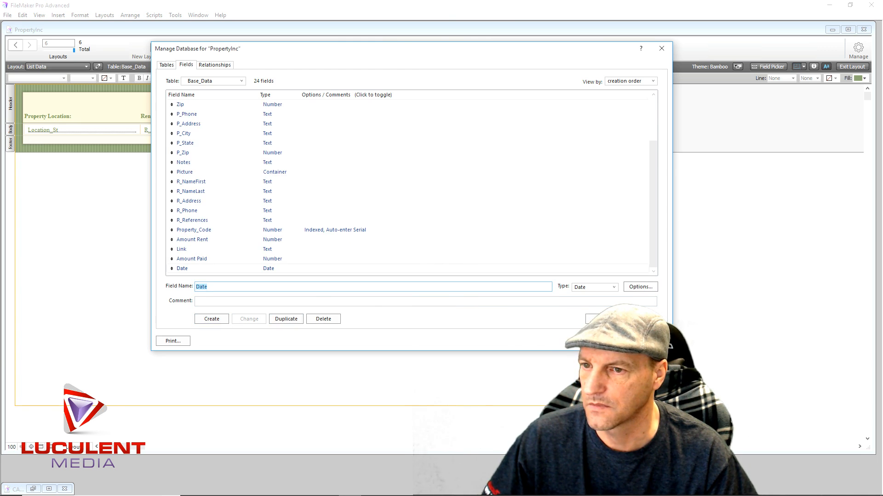
left_click(612, 342)
- Place the Date field in the List Data body directly after Amount Paid, and close the Field Picker
left_click(768, 66)
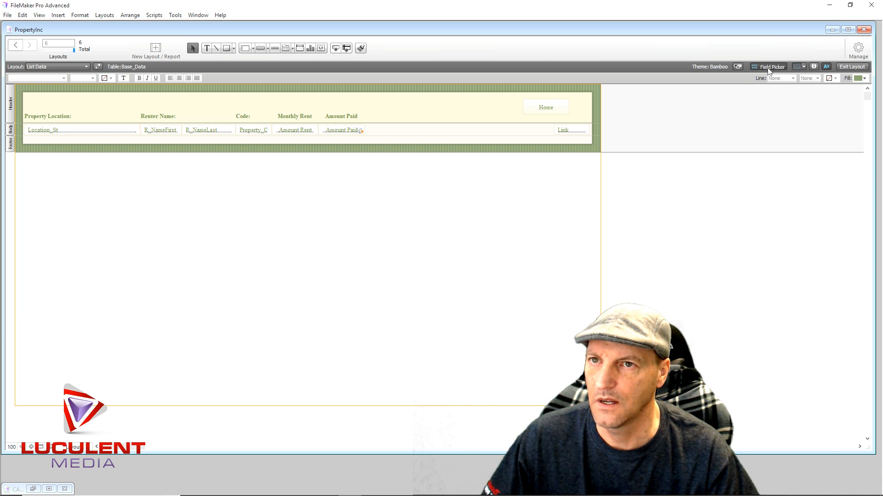
scroll(653, 193, "down", 5)
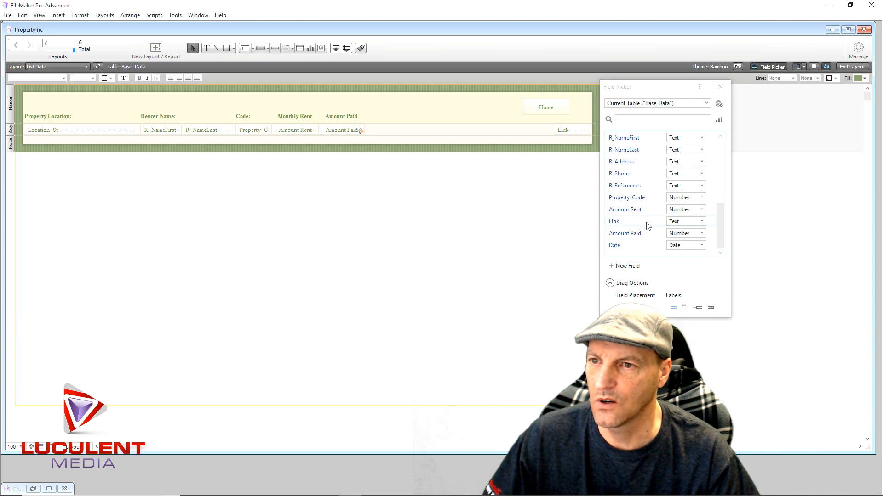
left_click_drag(616, 248, 366, 129)
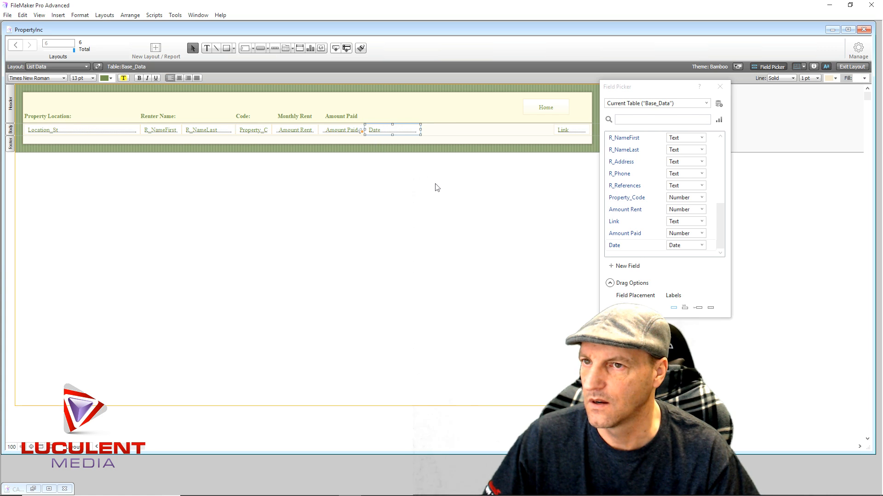
left_click(720, 87)
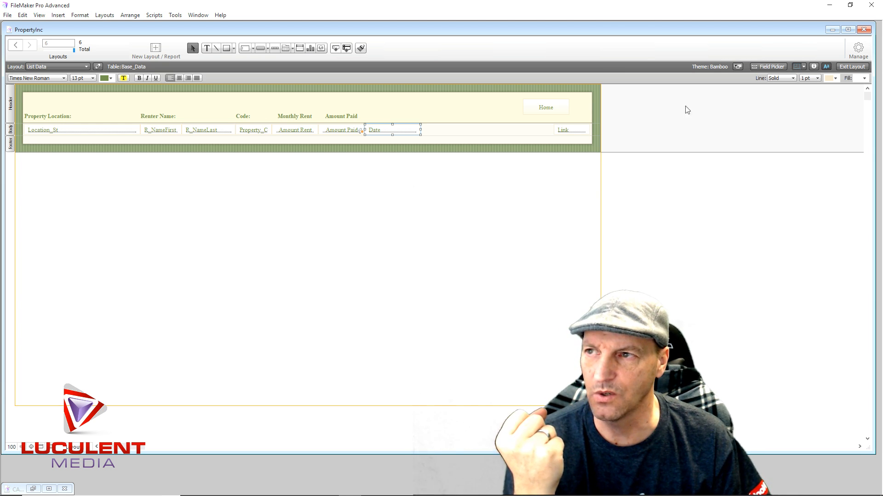
- In the Paid Date script, add a Set Field step after the indented Go to Field step, targeting Base_Data::Date
left_click(135, 15)
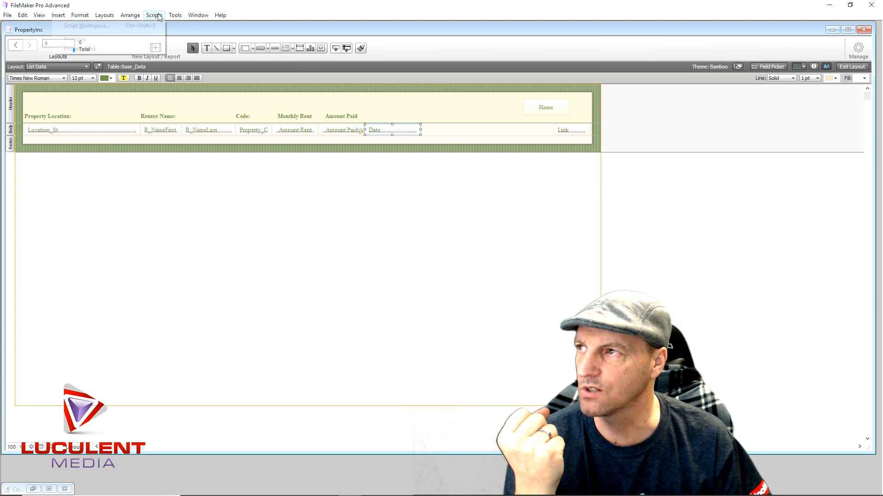
mouse_move(155, 17)
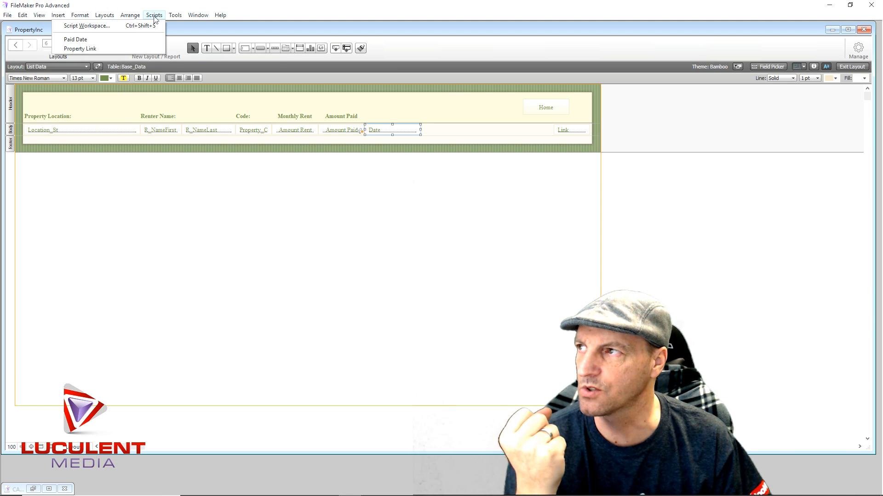
left_click(118, 27)
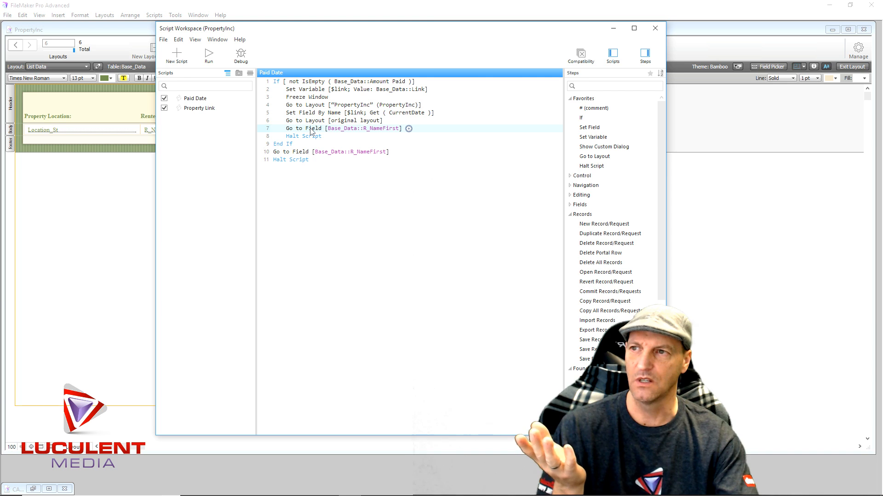
double_click(589, 127)
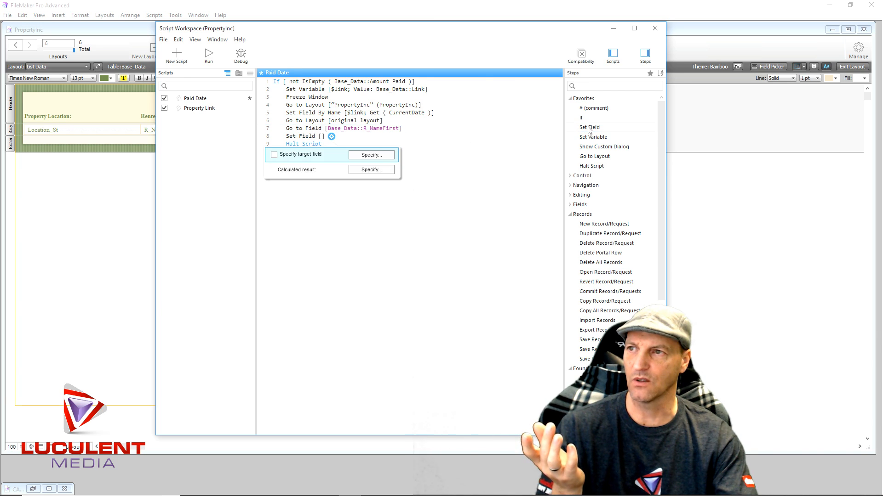
left_click(332, 137)
left_click(331, 138)
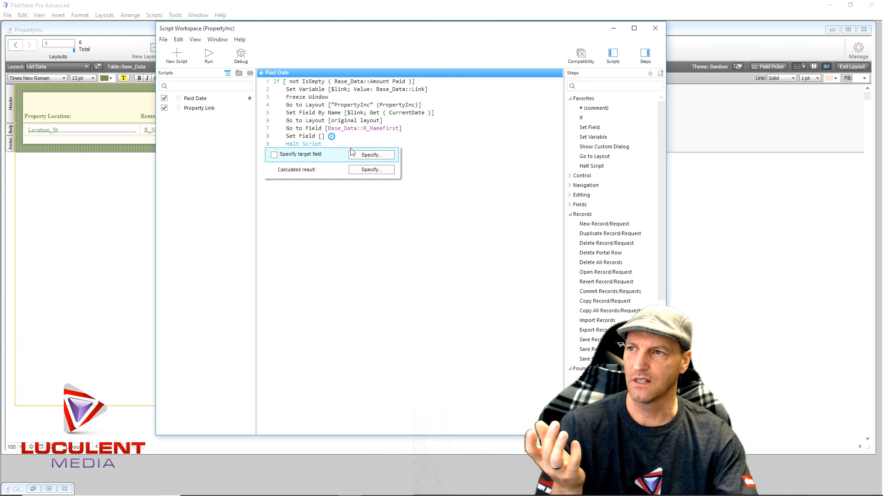
left_click(383, 156)
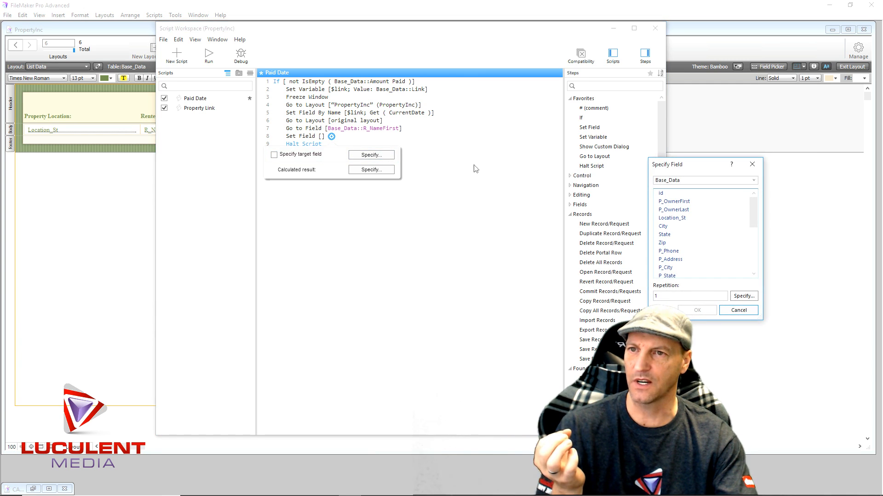
scroll(694, 225, "down", 5)
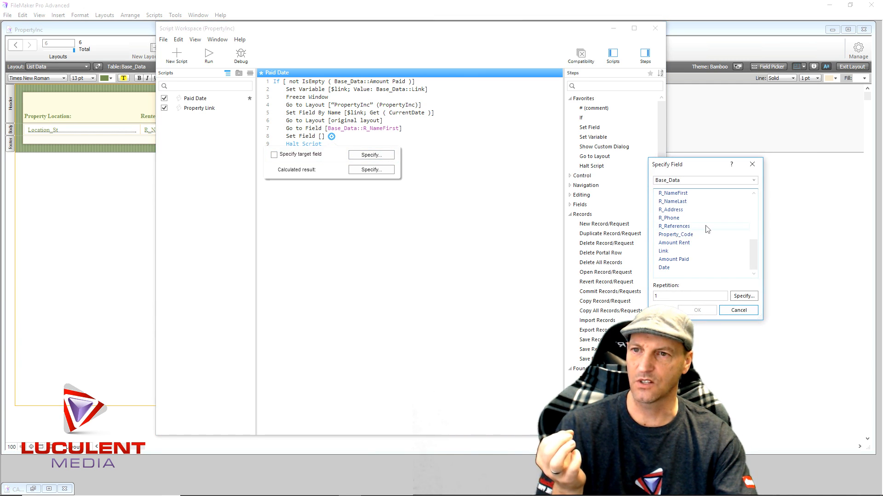
left_click(676, 268)
left_click(694, 312)
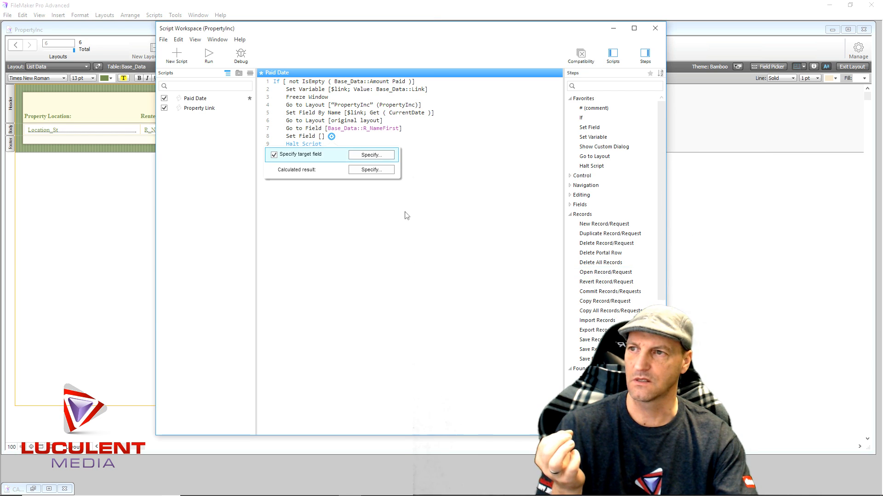
- Set the new Set Field step's calculated result to Get ( CurrentDate ) and close its options
left_click(387, 171)
scroll(465, 230, "down", 10)
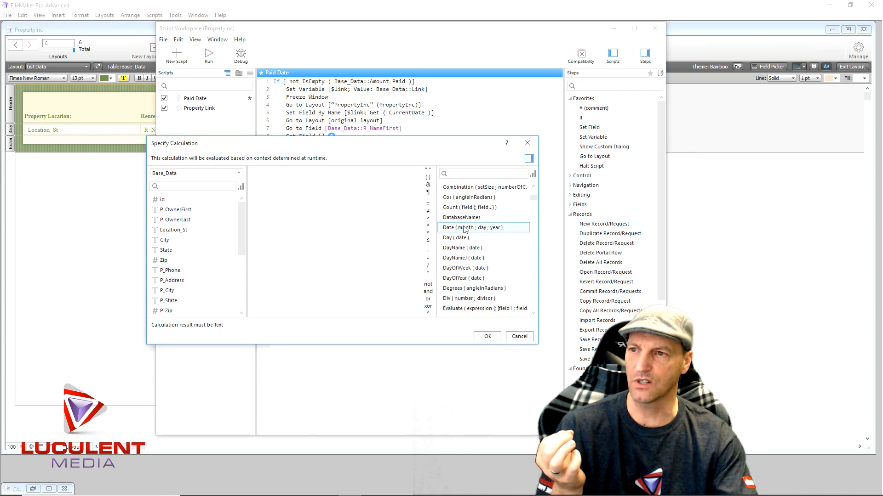
scroll(463, 229, "down", 10)
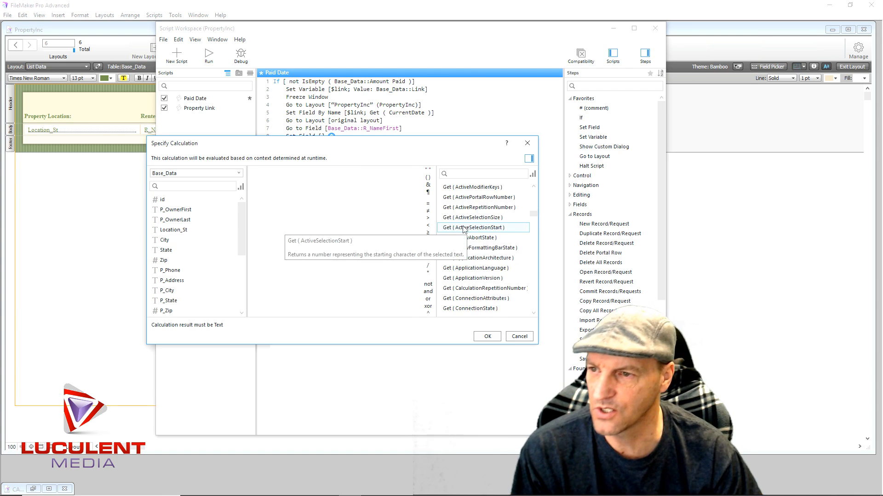
scroll(465, 230, "down", 1)
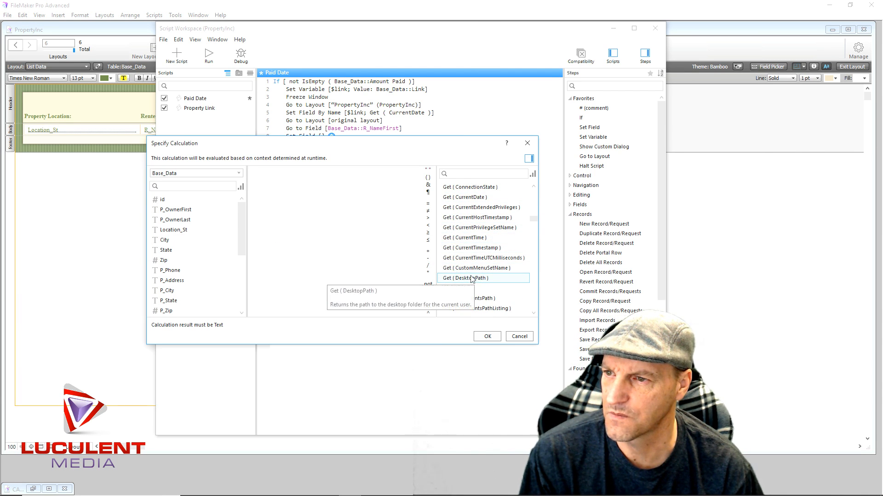
double_click(465, 198)
left_click(487, 337)
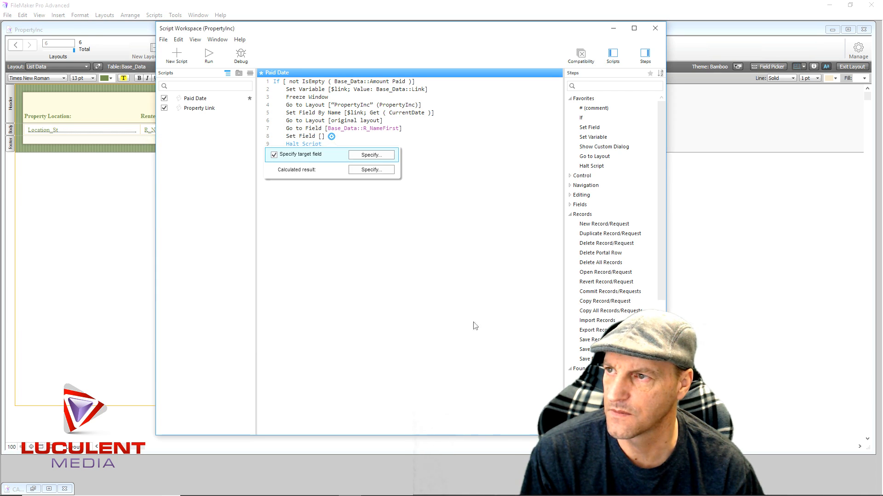
left_click(404, 267)
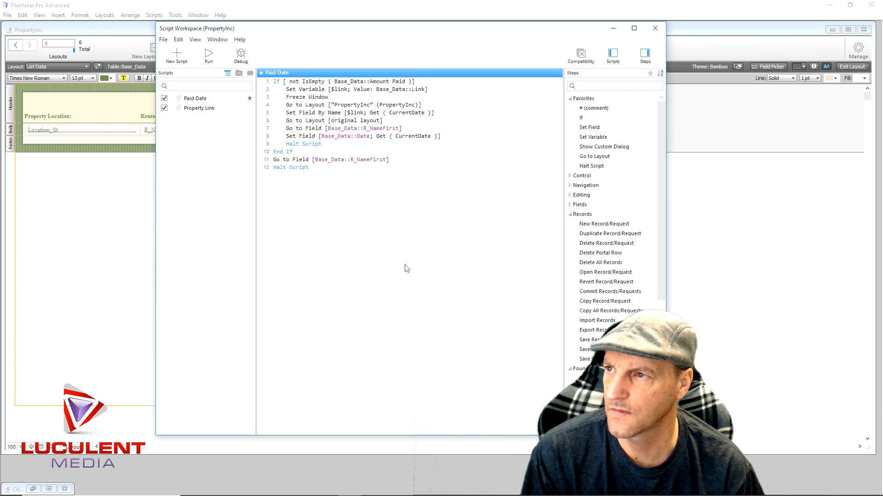
- Delete the Go to Field step above the Date Set Field step, save the Paid Date script, and close the Script Workspace
left_click(312, 131)
key("Delete")
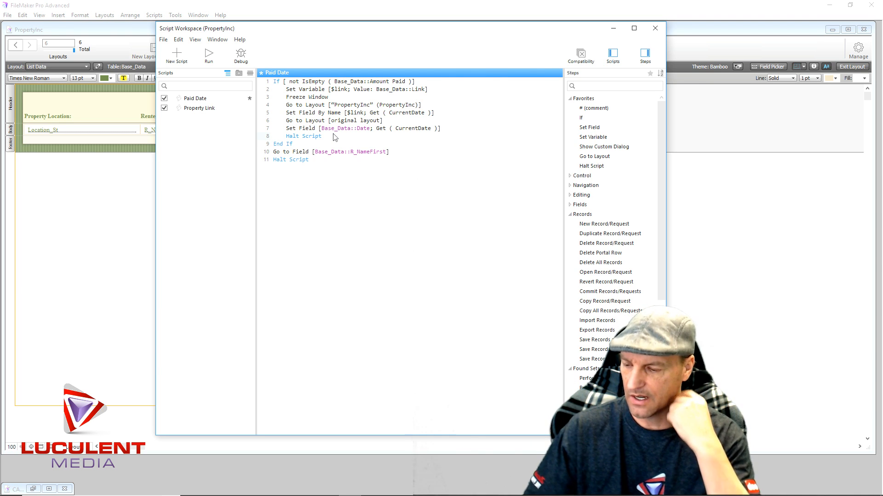
key("ctrl+s")
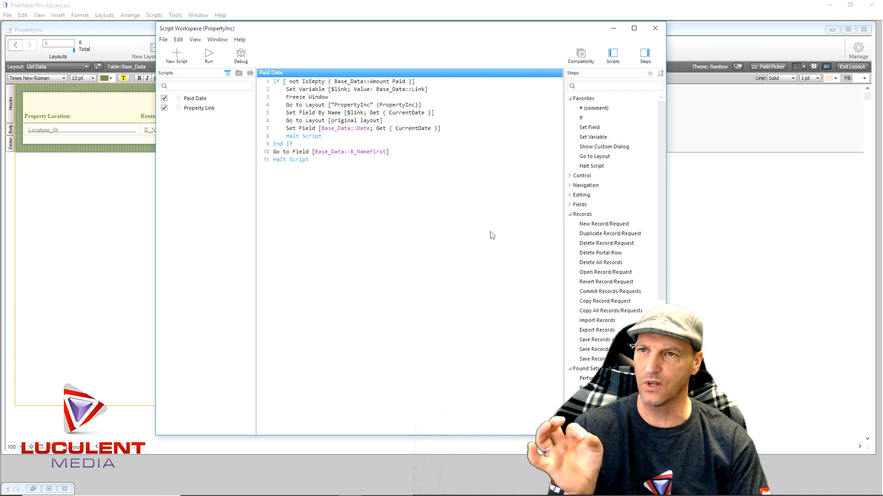
left_click(655, 28)
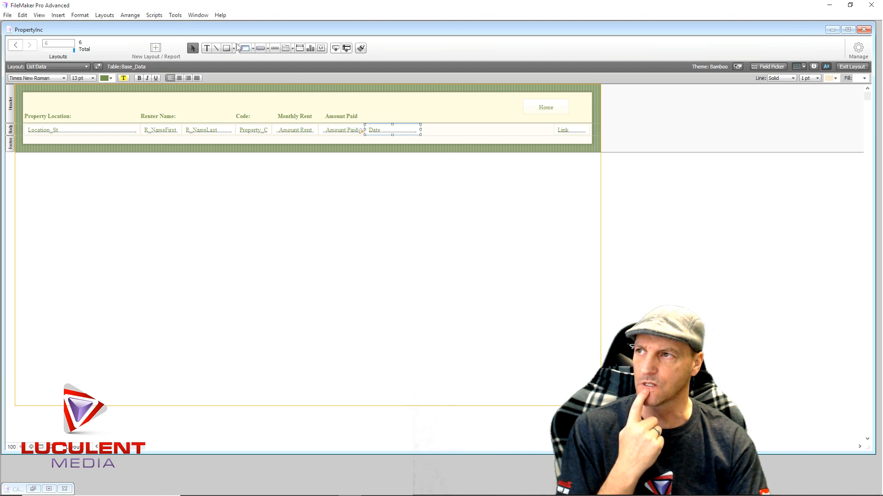
- In the Paid Date script, add a Set Field step after Go to Layout [original layout], targeting Base_Data::Amount Paid
left_click(156, 17)
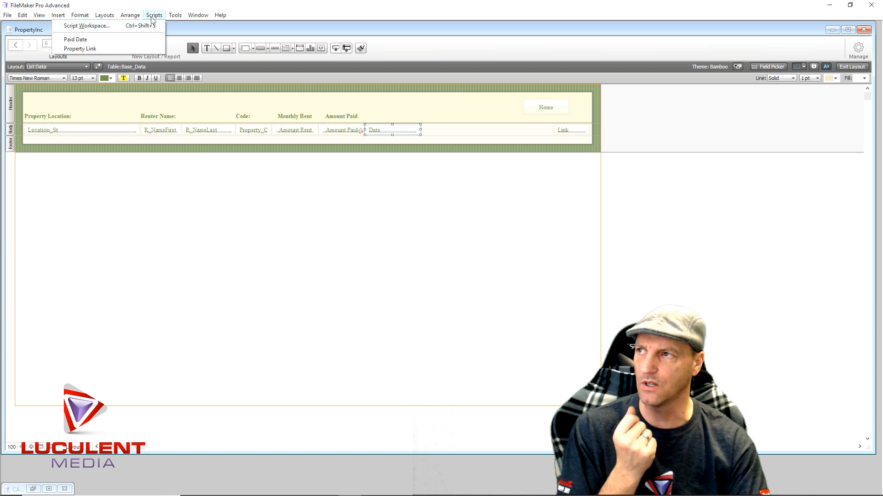
left_click(106, 29)
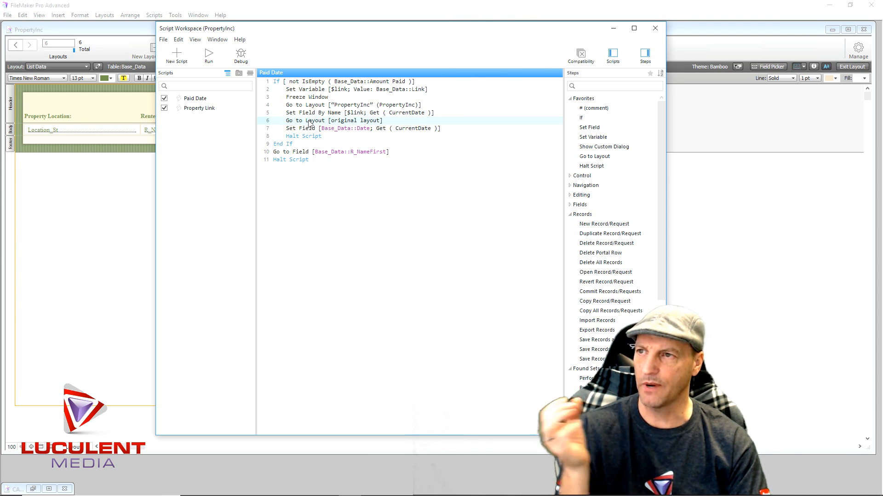
double_click(575, 127)
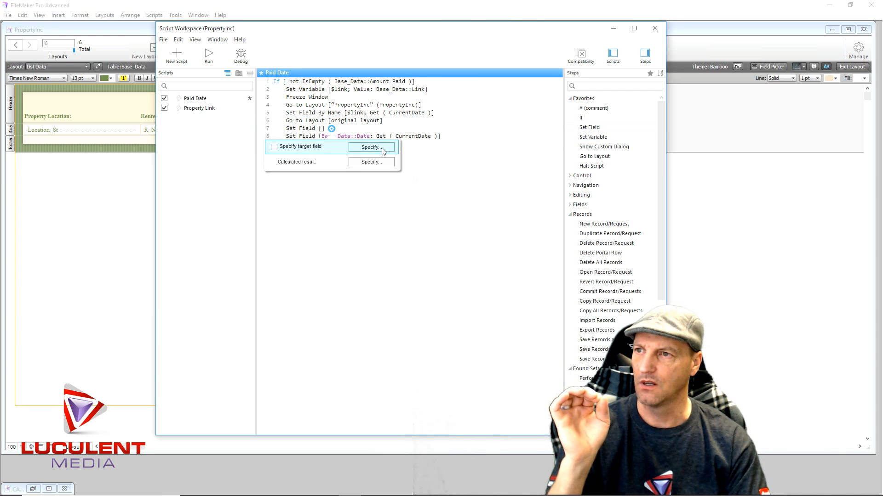
left_click(382, 151)
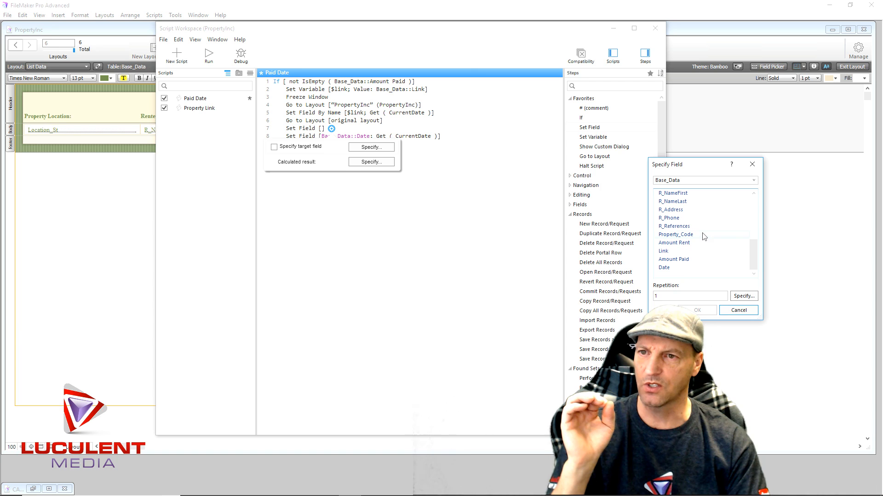
double_click(690, 260)
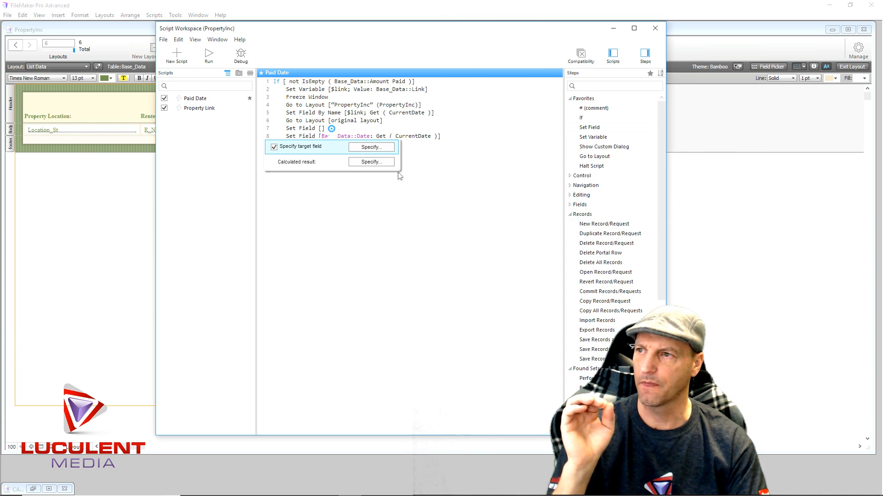
- Set the Amount Paid step's calculated result to an empty string (""), save the Paid Date script, and close the Script Workspace
left_click(386, 164)
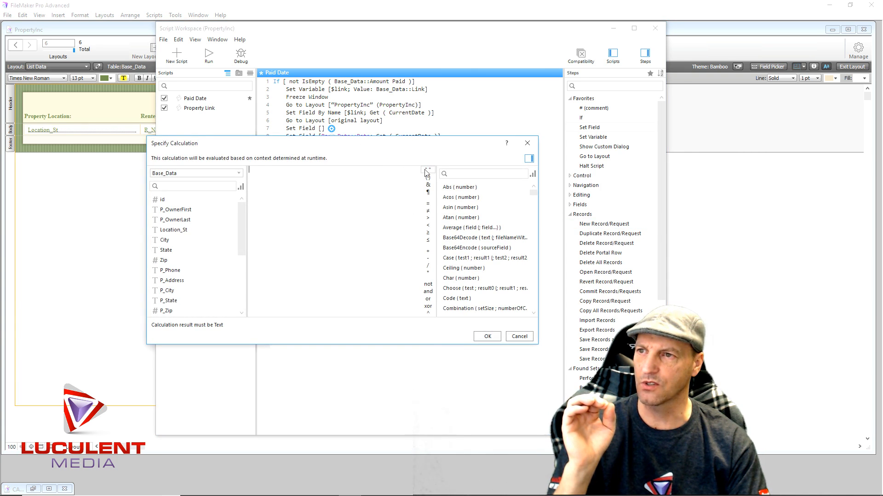
left_click(427, 170)
left_click(484, 338)
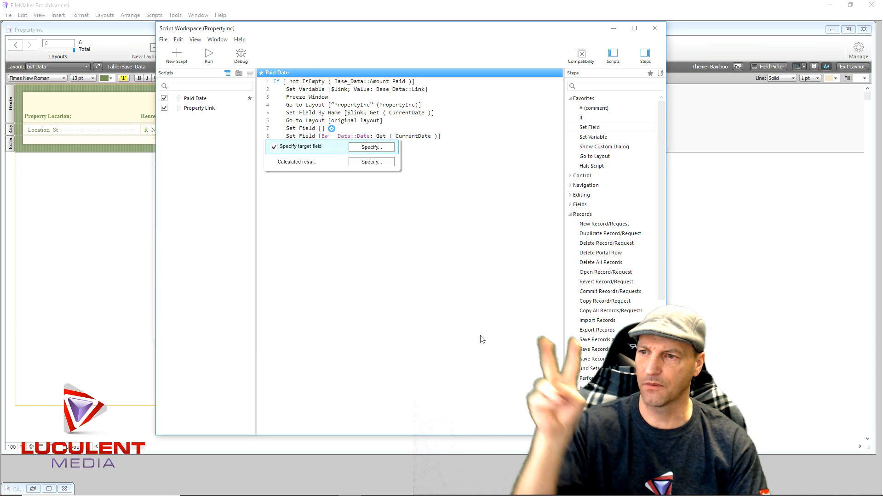
left_click(394, 250)
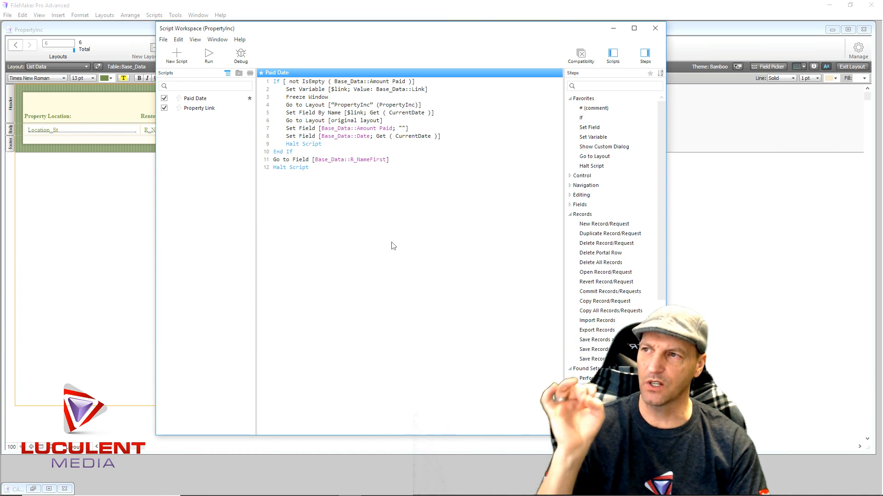
key("ctrl+s")
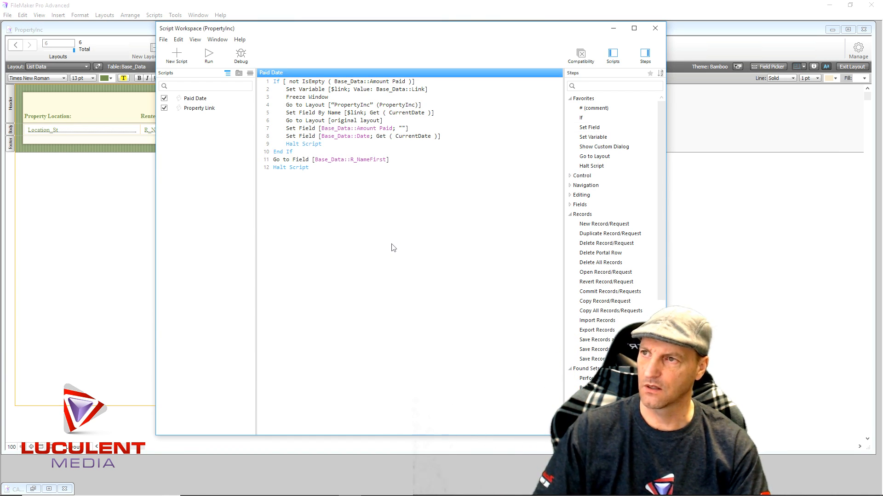
left_click(656, 29)
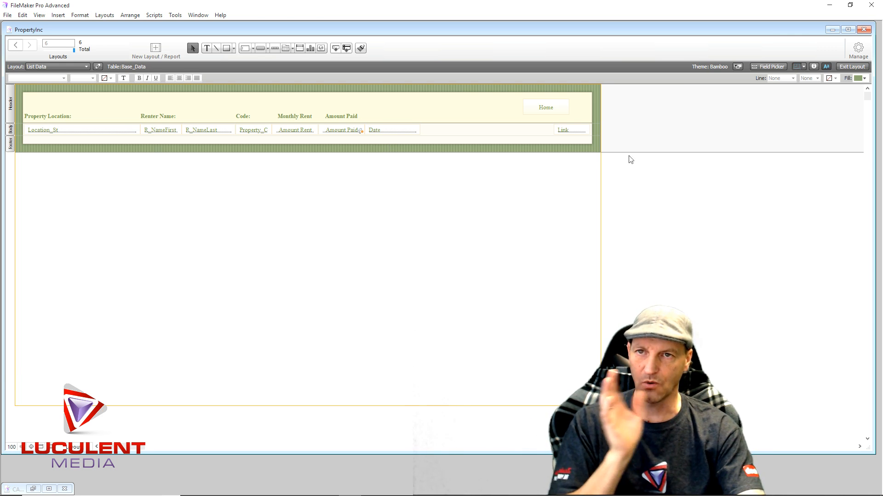
- Switch List Data to Browse mode, re-enter 625 as Apartment 101's Amount Paid, and commit the entry to run the script
left_click(852, 67)
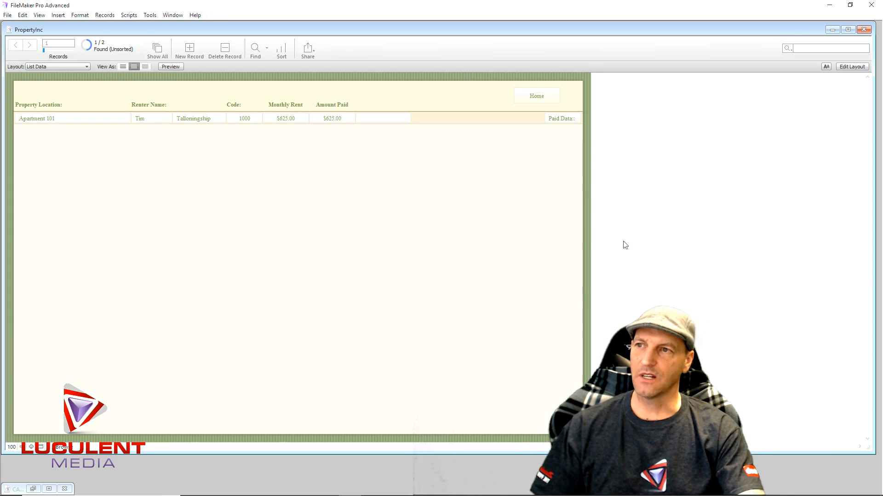
left_click(346, 118)
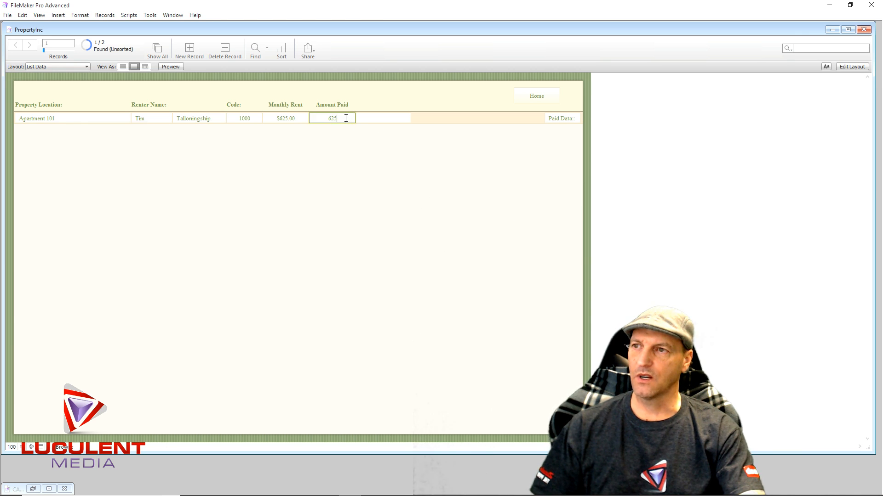
key("BackSpace")
key("BackSpace")
key("BackSpace")
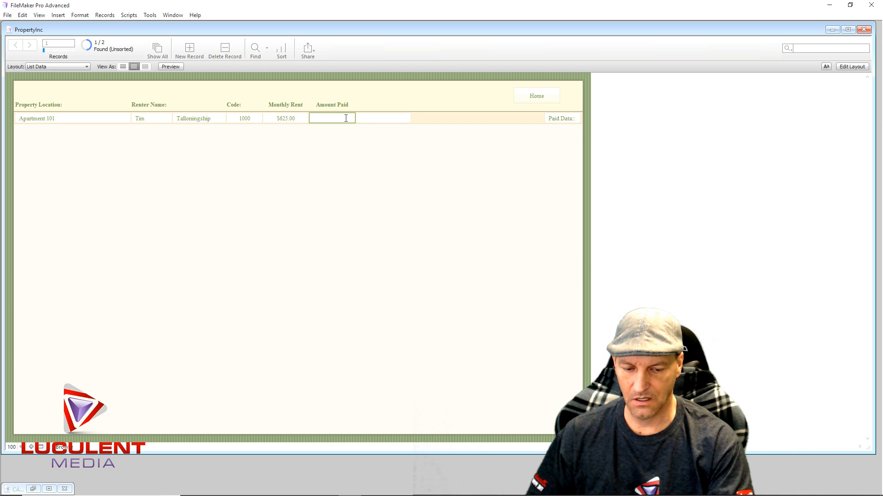
type("625")
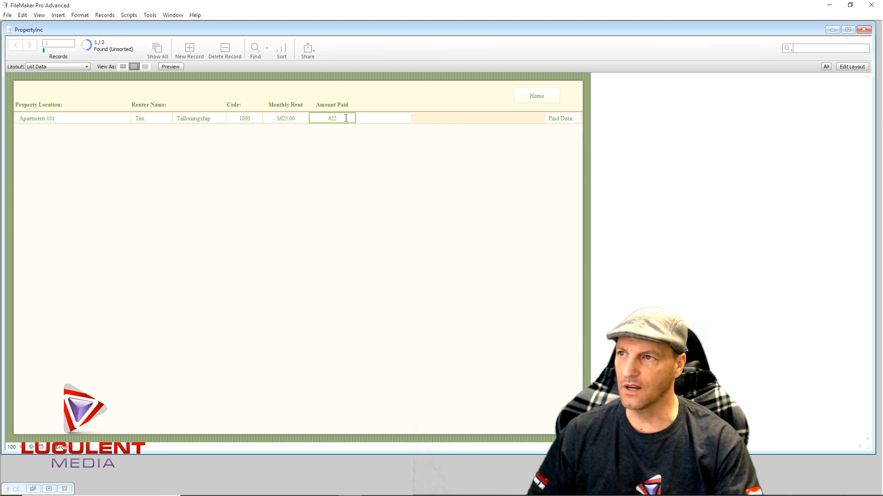
left_click(390, 141)
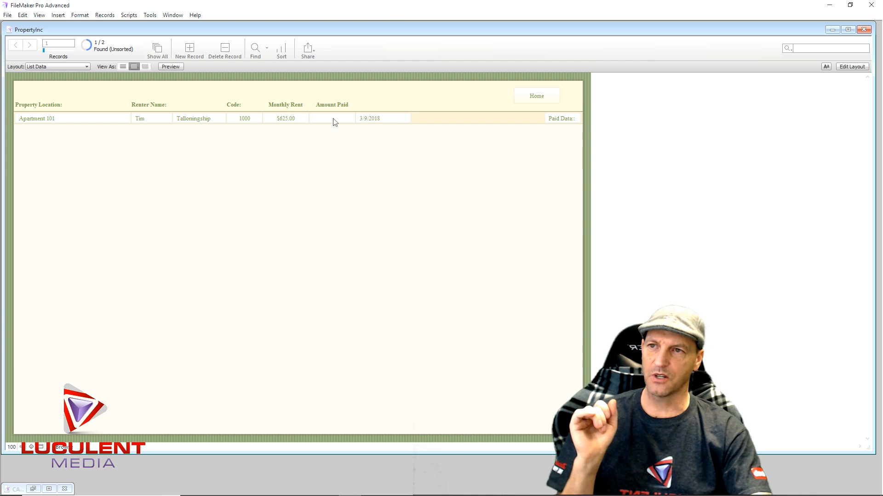
- Return to the PropertyInc home layout and review each owner's panel and Trusts, ending on the one with the apartment buttons
left_click(533, 98)
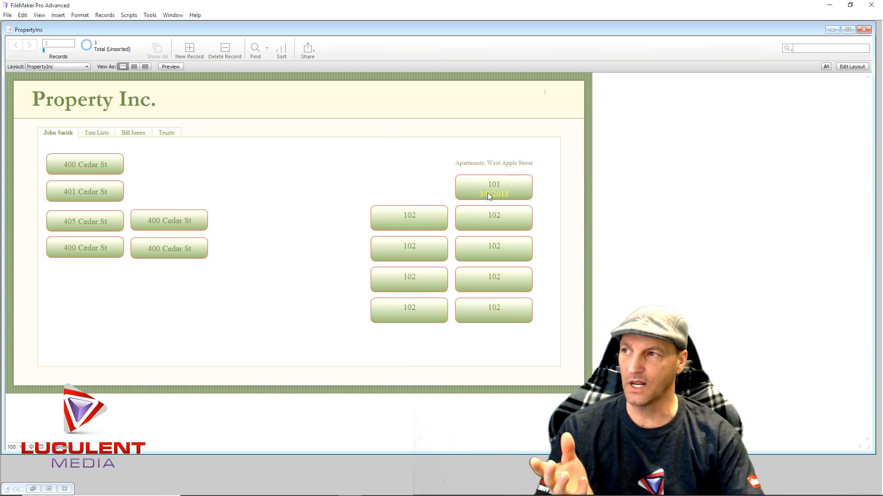
left_click(98, 133)
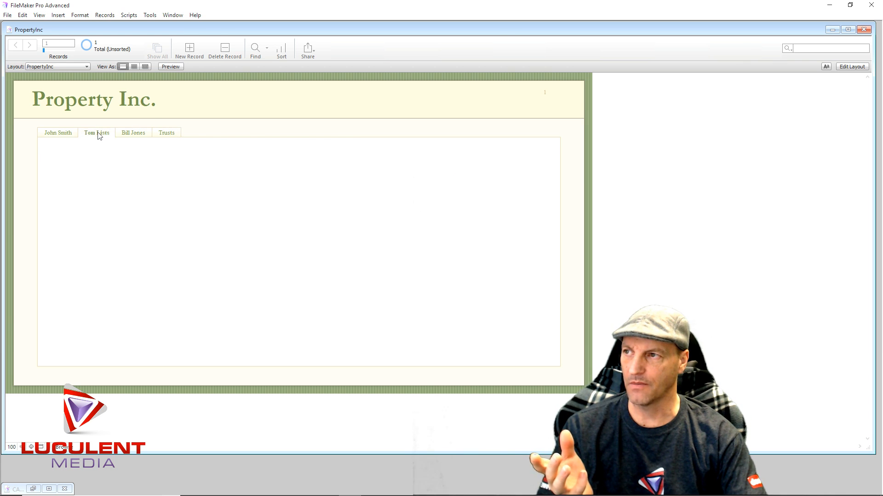
left_click(140, 135)
left_click(164, 134)
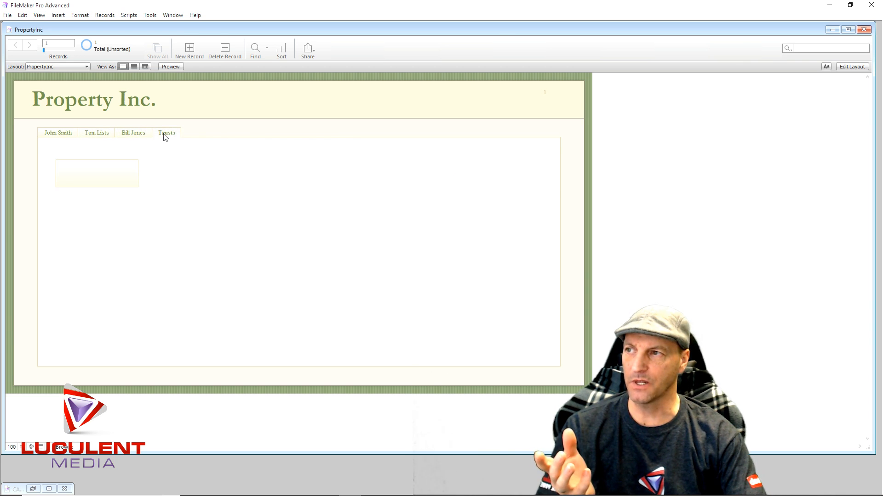
left_click(121, 136)
left_click(74, 137)
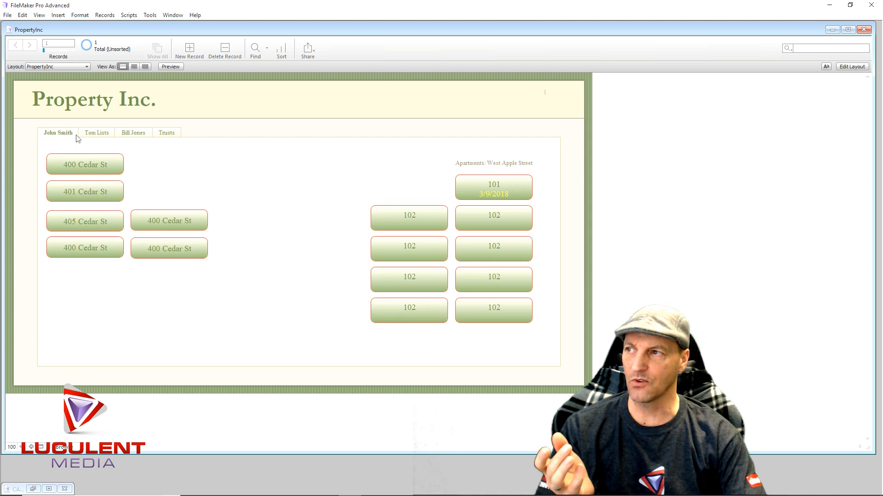
left_click(95, 135)
left_click(134, 135)
left_click(164, 134)
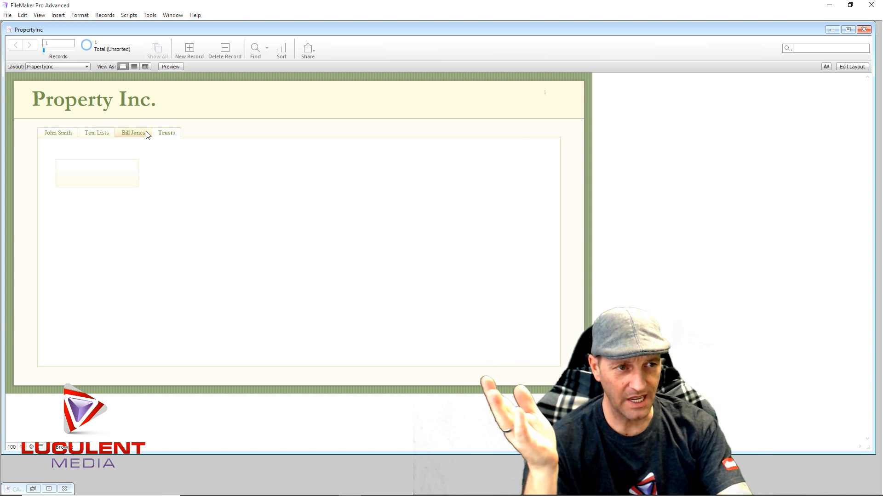
left_click(73, 134)
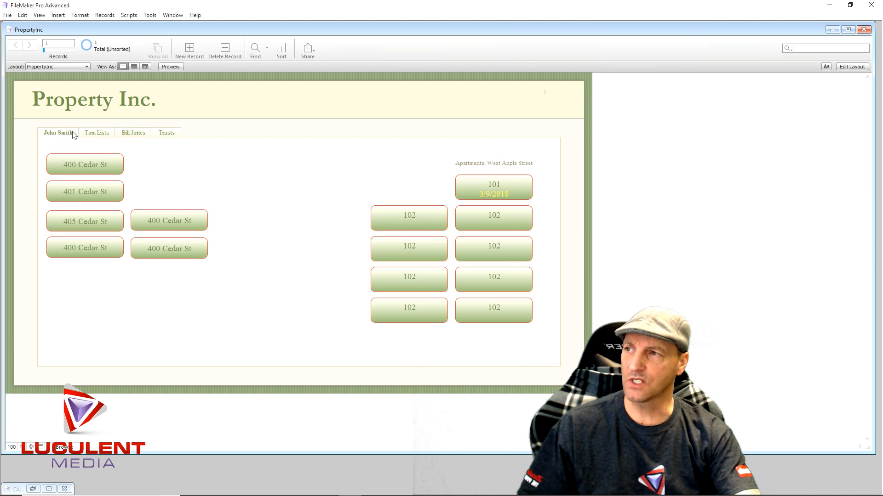
left_click(99, 134)
left_click(131, 134)
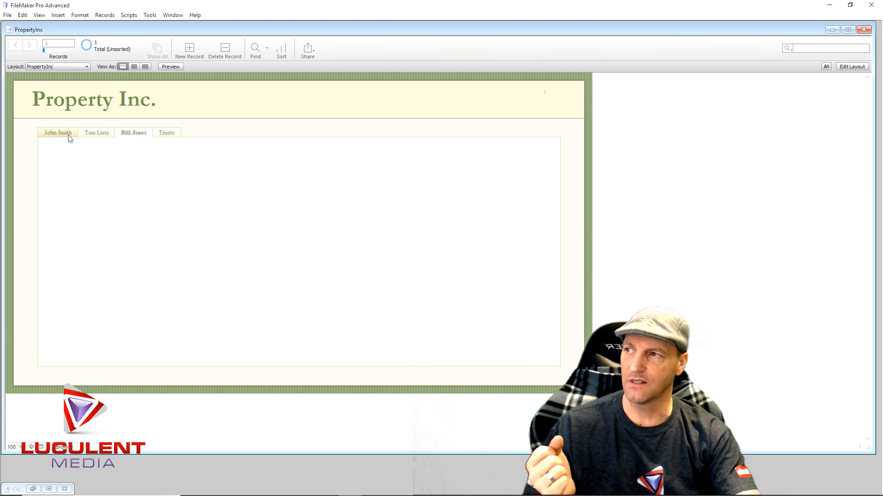
left_click(68, 136)
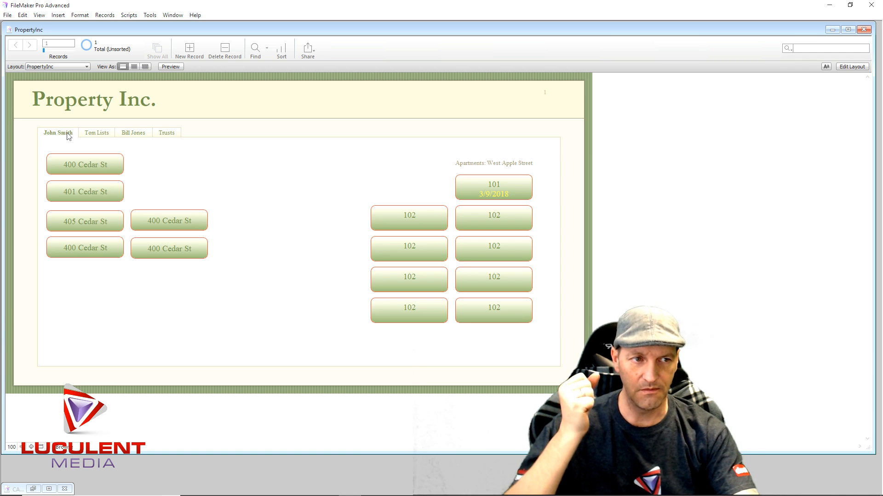
left_click(109, 135)
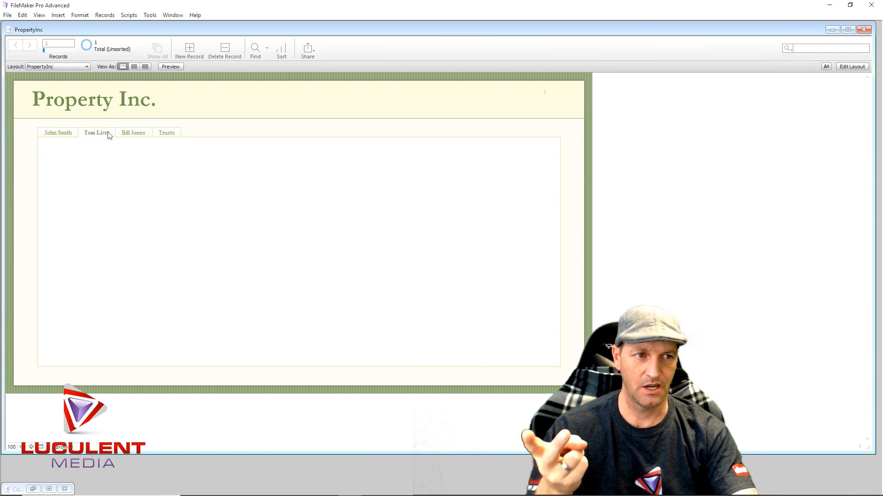
left_click(133, 133)
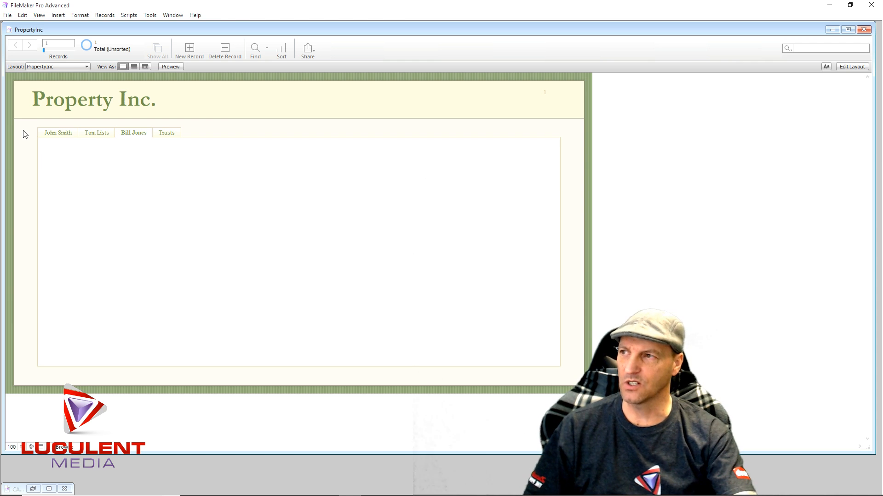
left_click(51, 133)
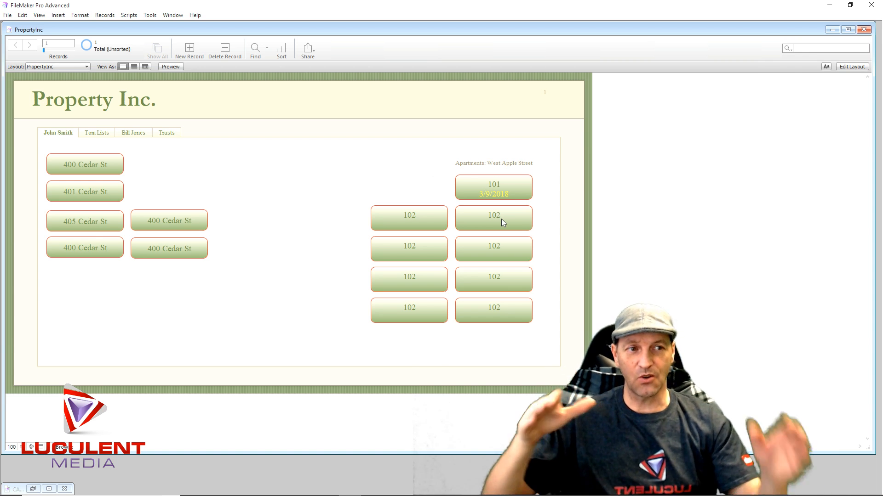
- Open Apartment 101's List Data record from its property button, check its payment fields, and return to the home layout
left_click(507, 185)
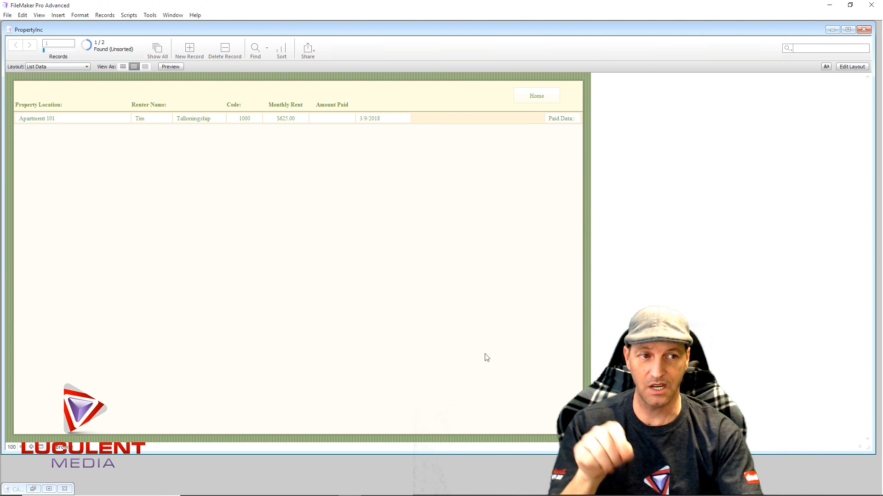
left_click(537, 95)
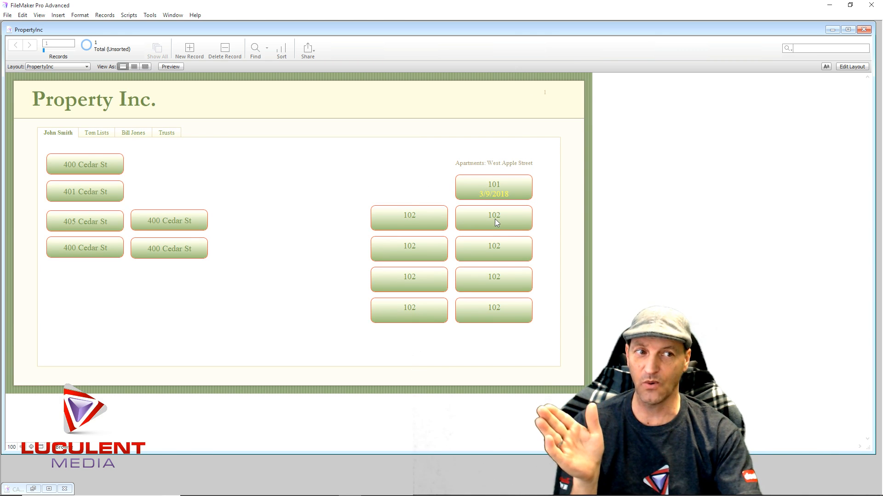
left_click(494, 188)
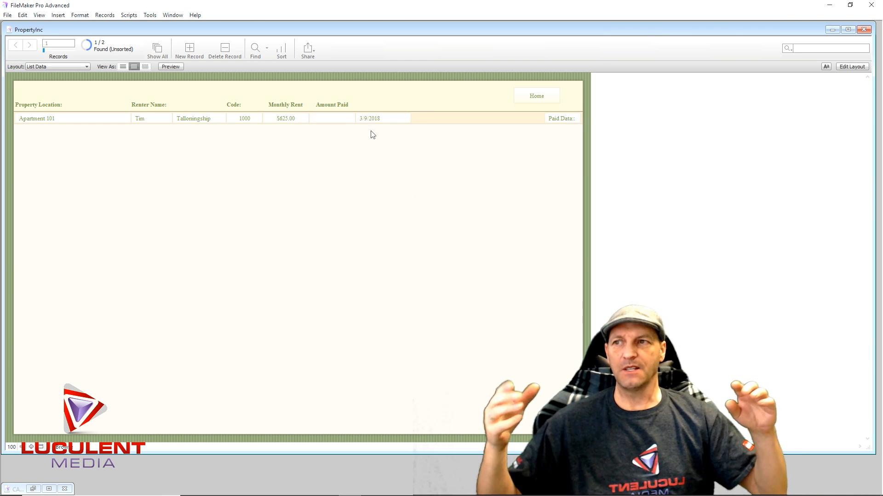
left_click(332, 118)
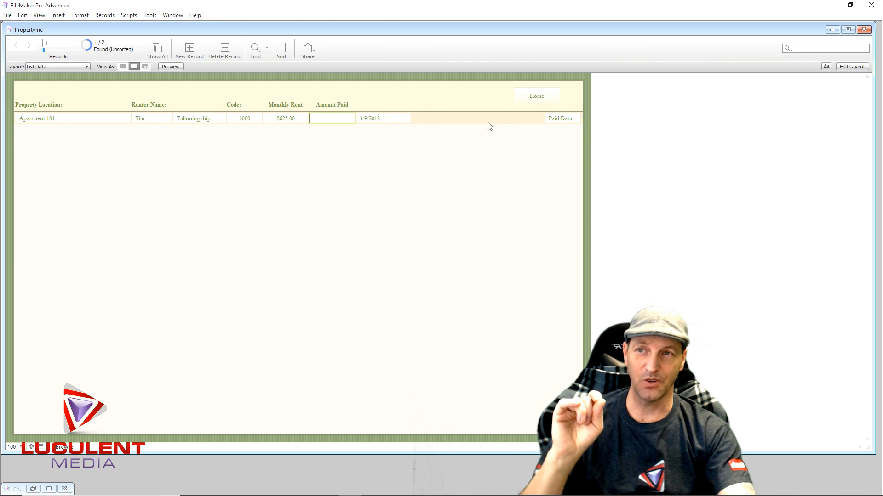
left_click(523, 98)
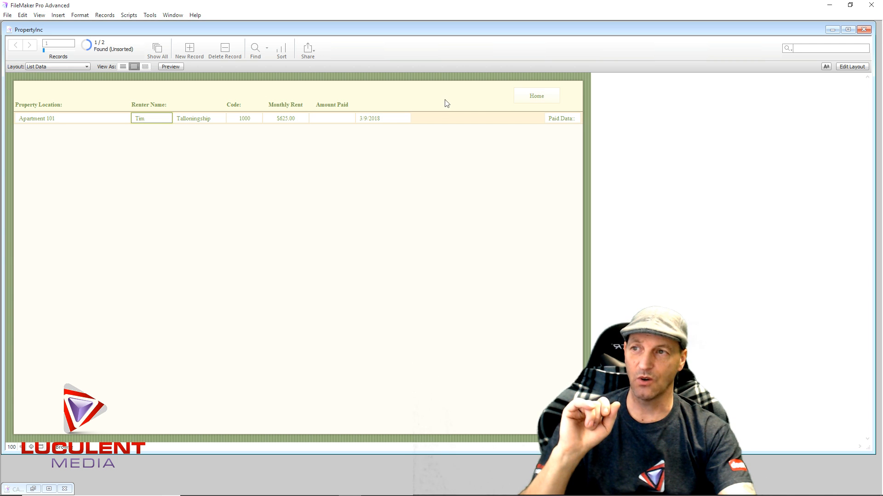
left_click(529, 96)
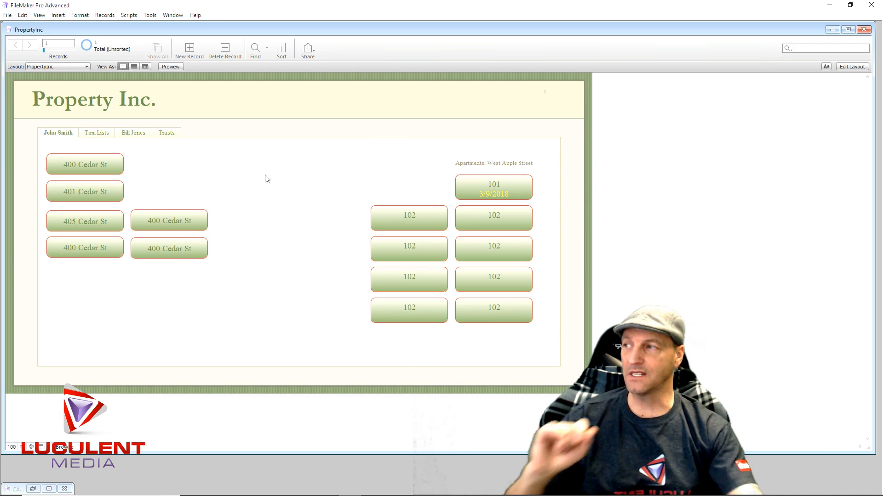
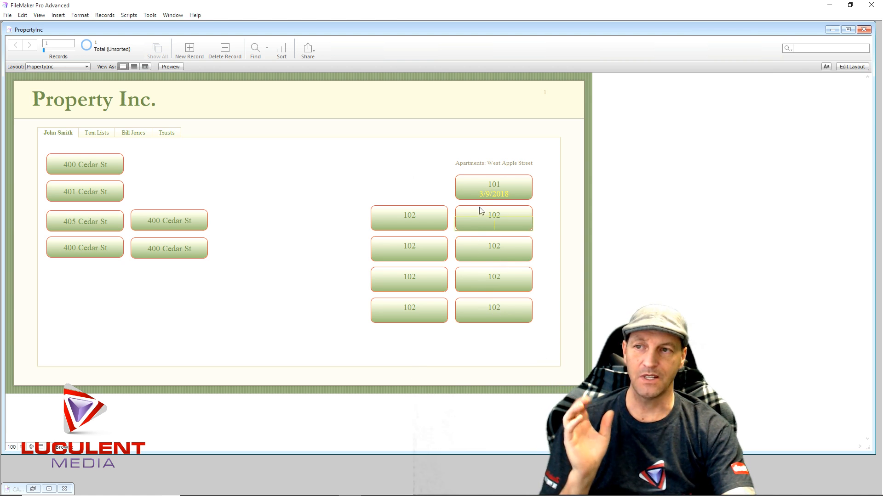
- View the List Data record linked to the 101 apartment button once more and go back to the PropertyInc home layout
left_click(480, 185)
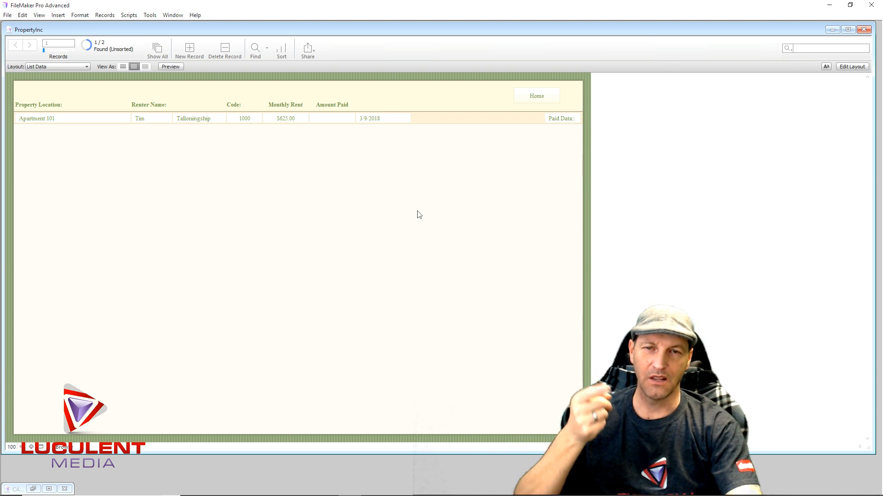
left_click(517, 97)
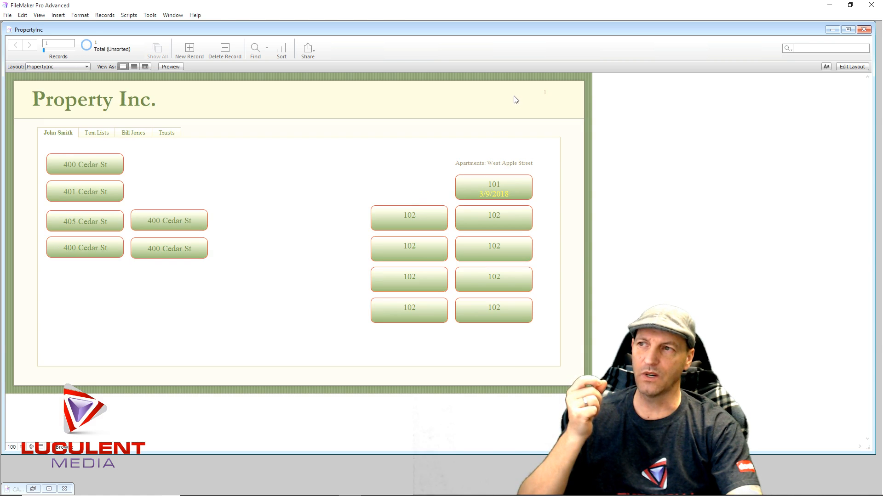
- Review Apartment 101's data in the Base_Data layout and the payment dates in Paid Data, ending on the Properties layout
left_click(86, 67)
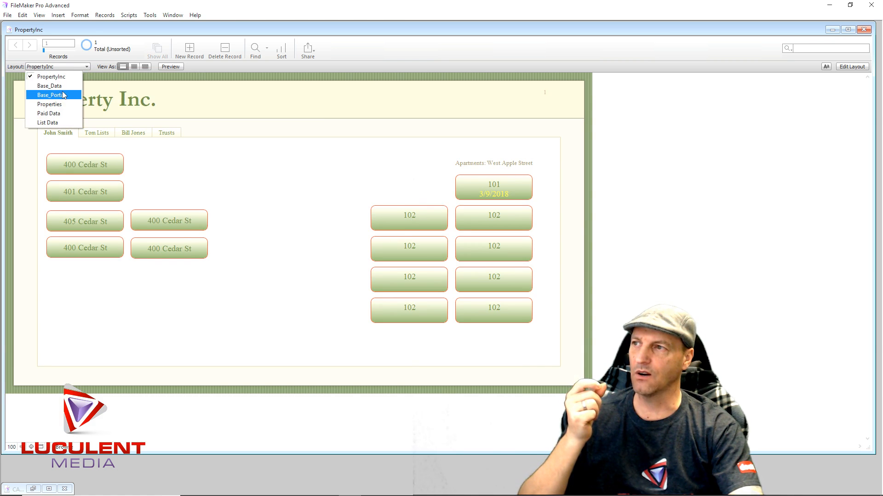
left_click(63, 86)
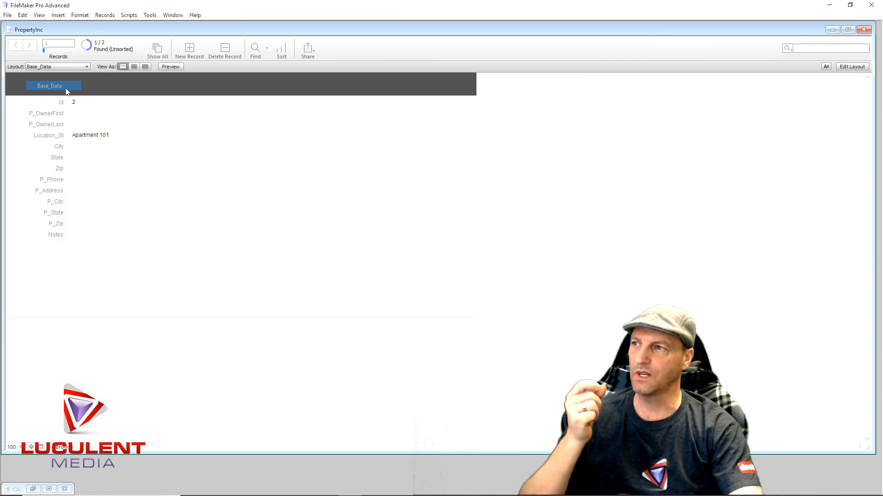
left_click(86, 66)
left_click(69, 114)
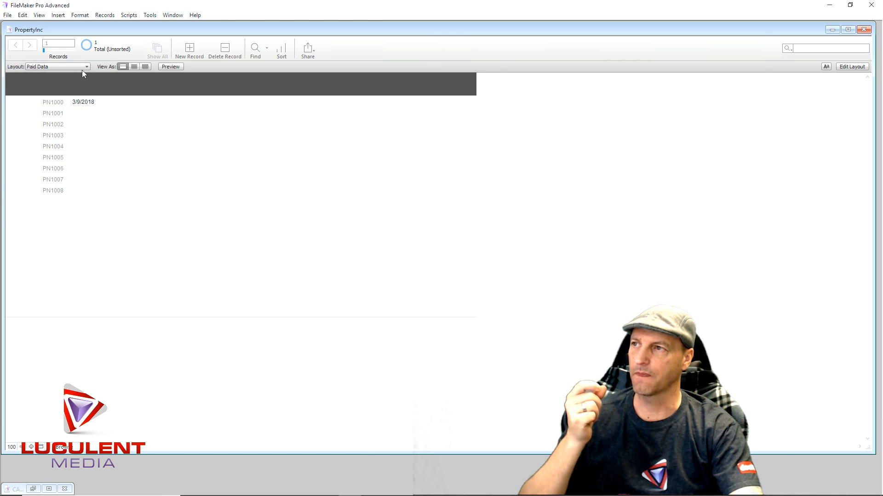
left_click(82, 69)
left_click(63, 105)
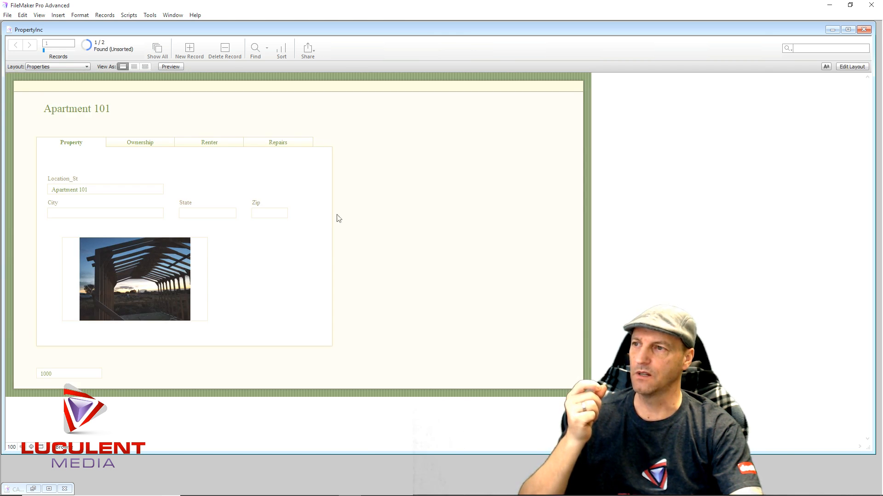